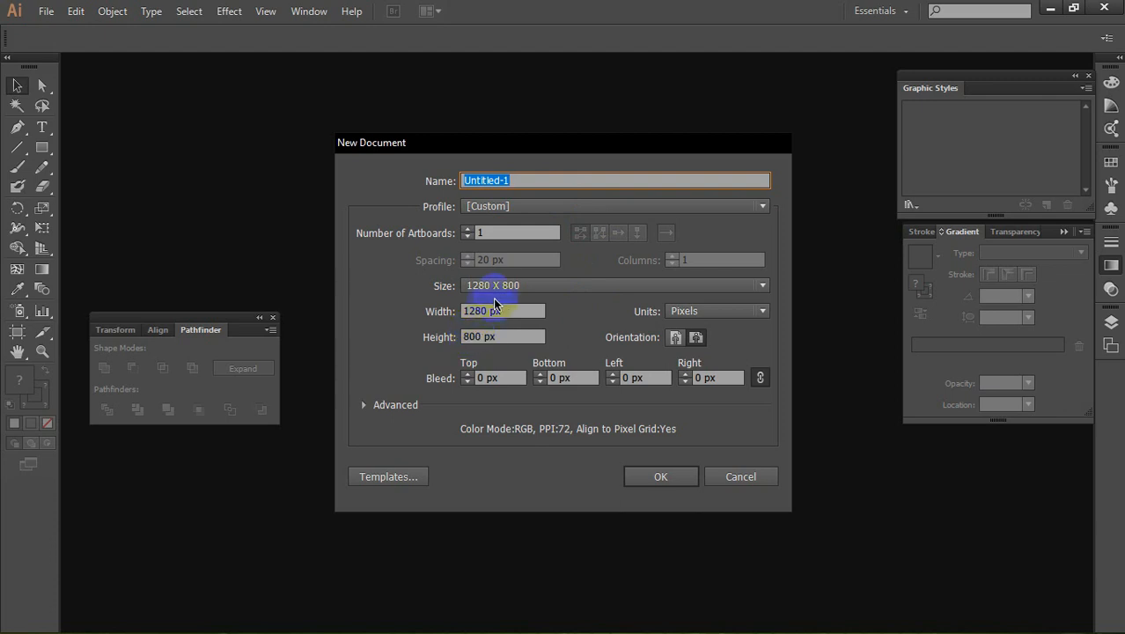
Step: Create a new document with the Web profile and a 1280 x 800 px artboard
click(480, 208)
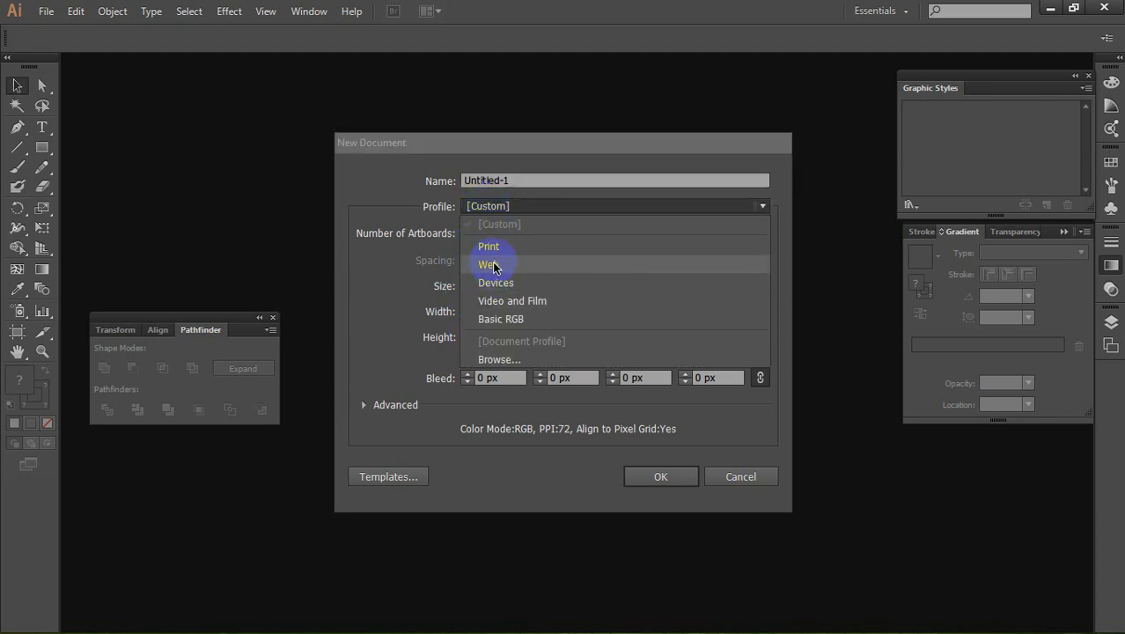
click(507, 265)
click(527, 284)
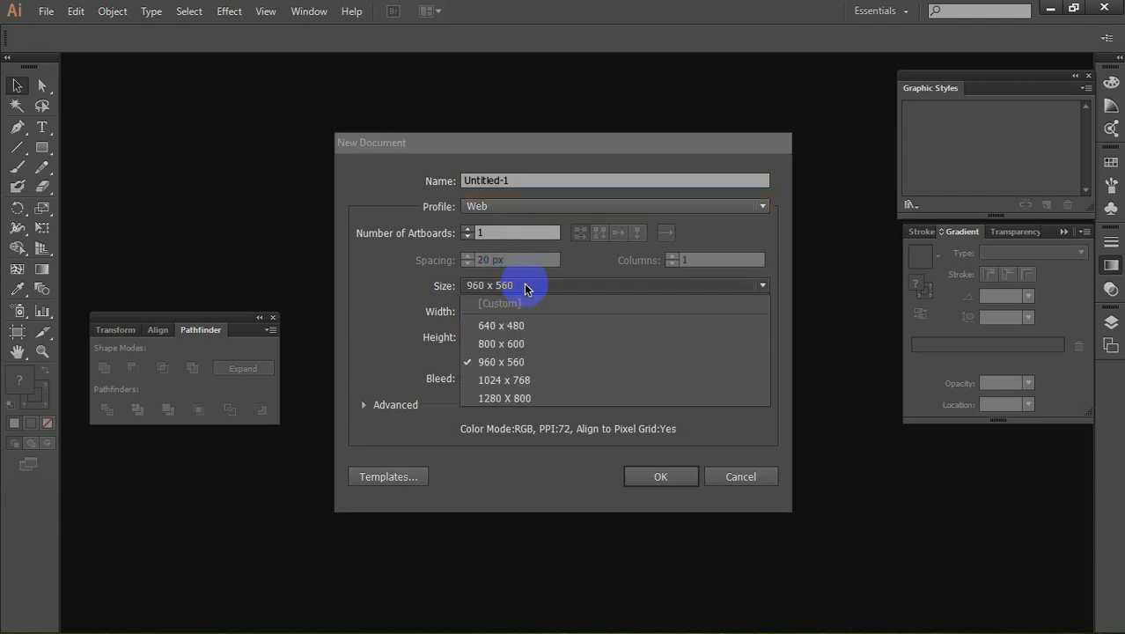
click(515, 400)
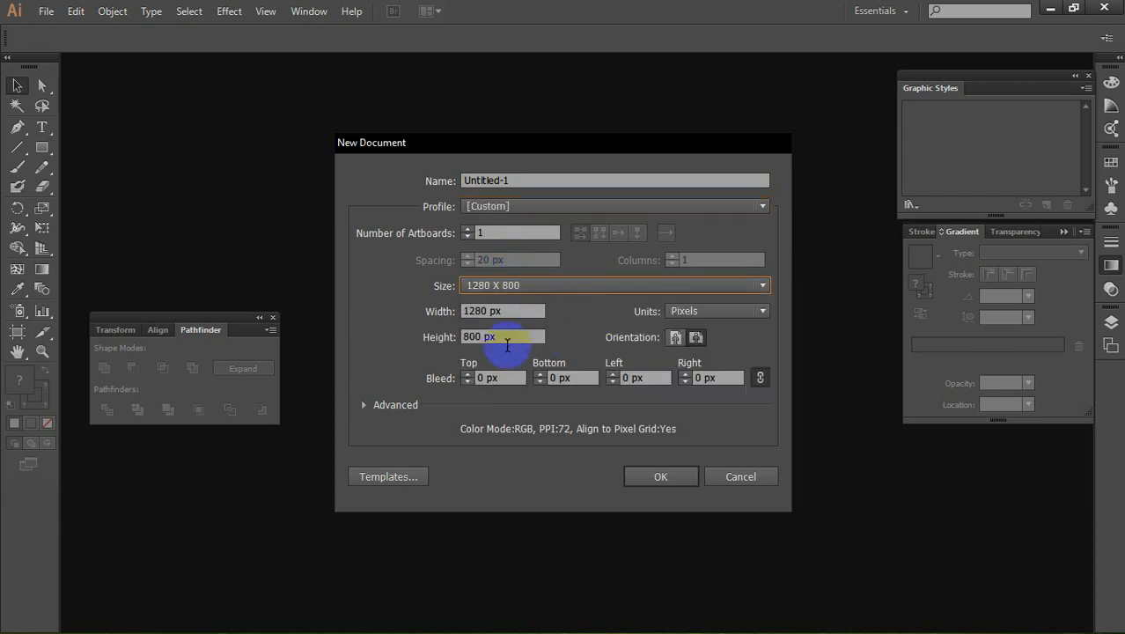
click(658, 478)
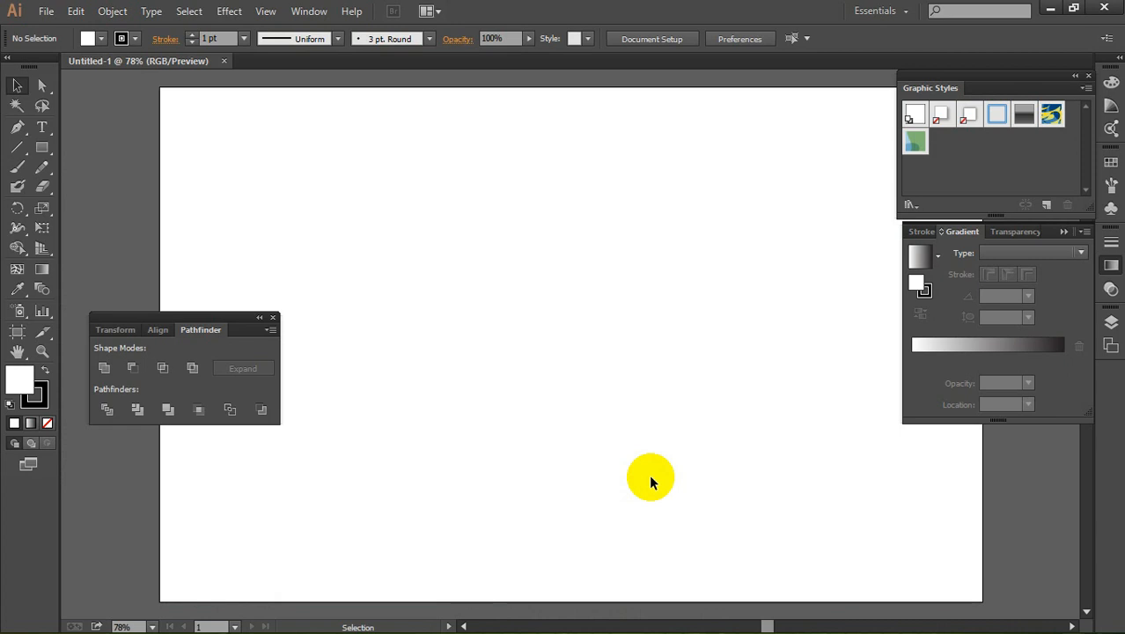
Step: Check the artboard dimensions and draw a matching rectangle 1280 px wide and 800 px high
click(39, 150)
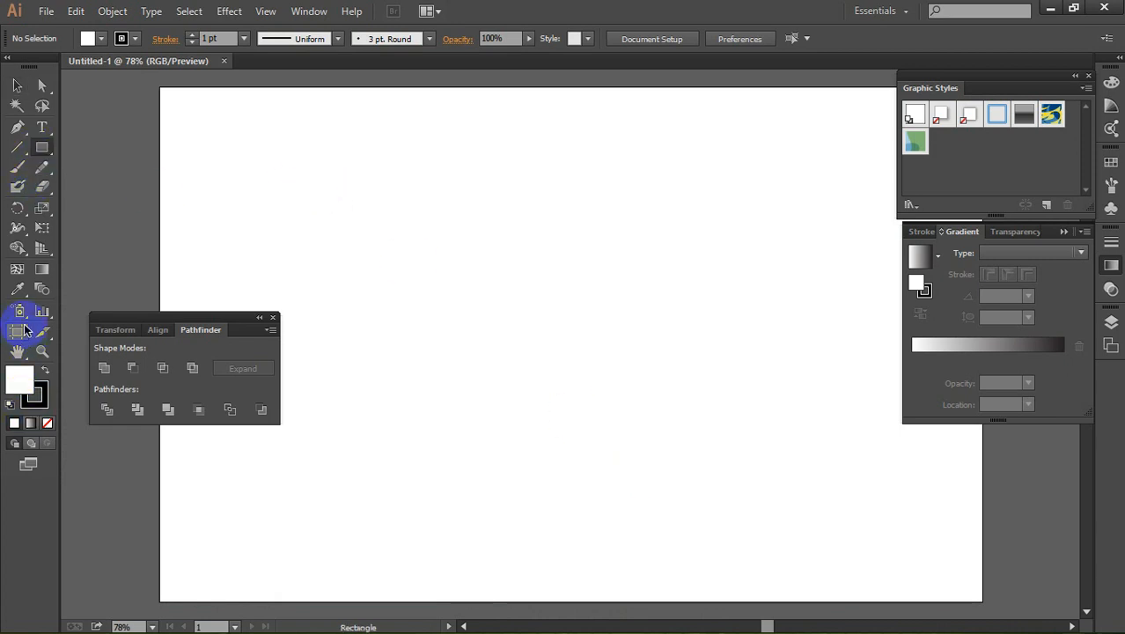
double_click(17, 332)
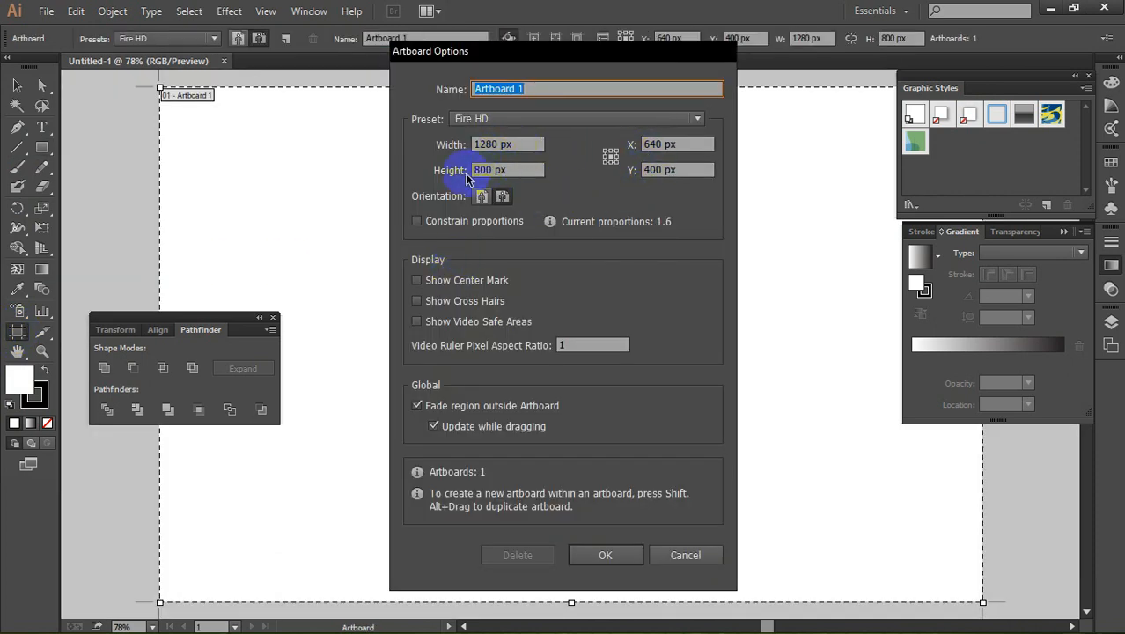
click(673, 558)
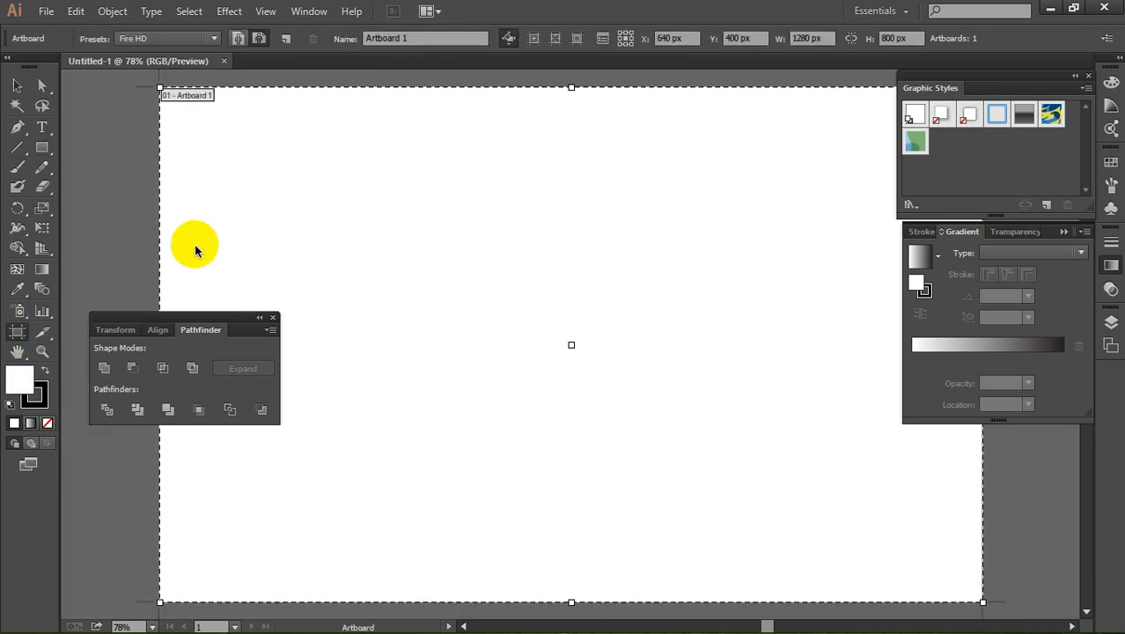
click(41, 148)
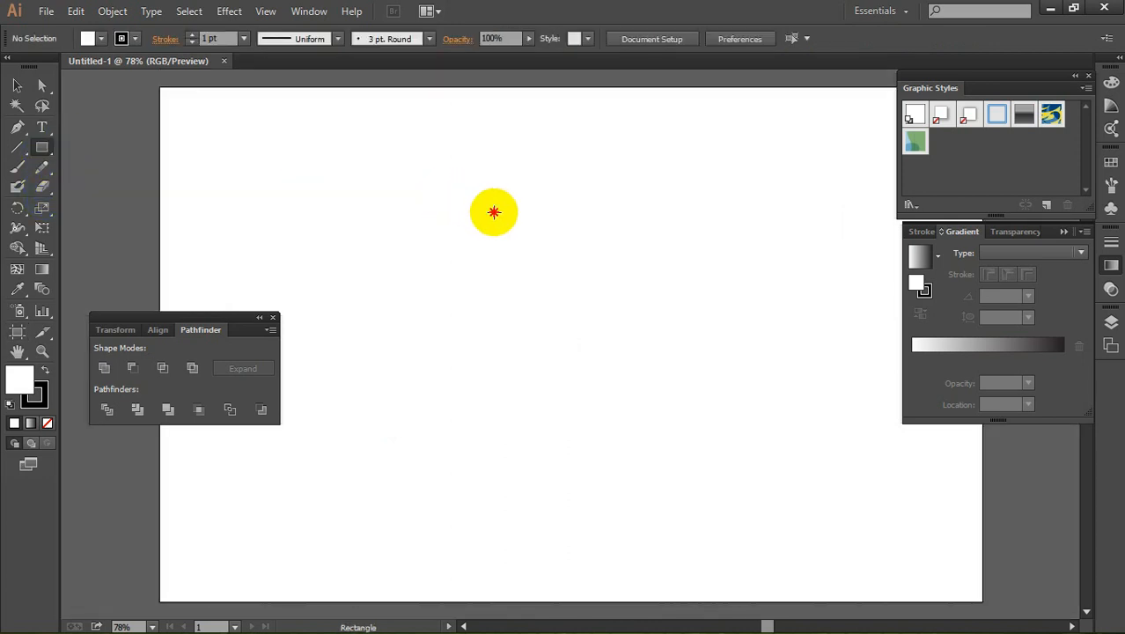
click(495, 211)
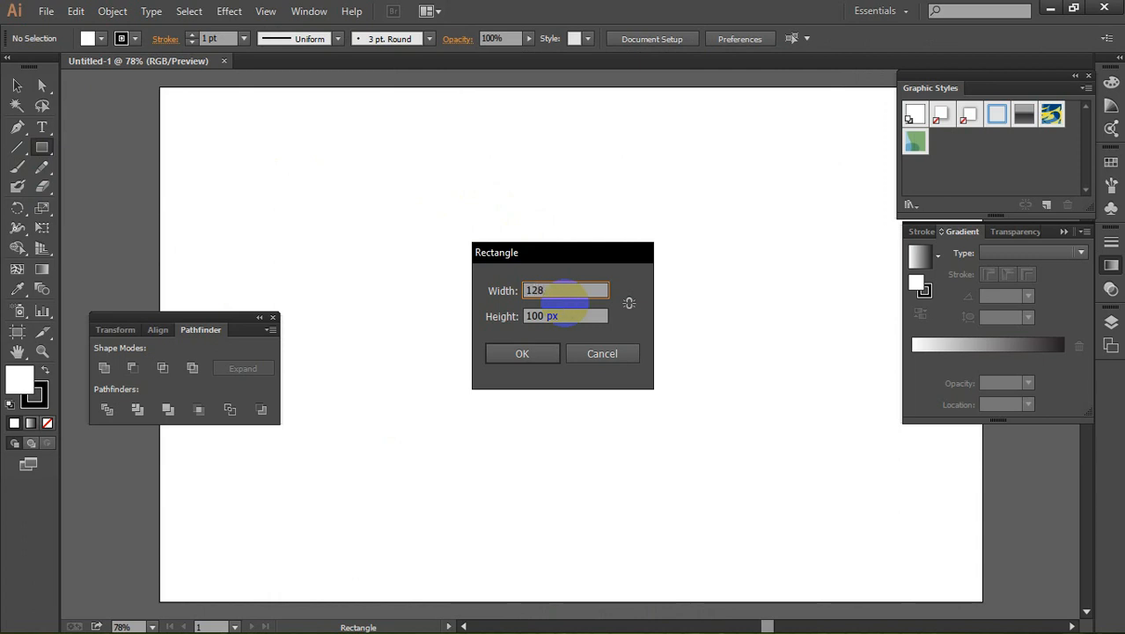
key(Tab)
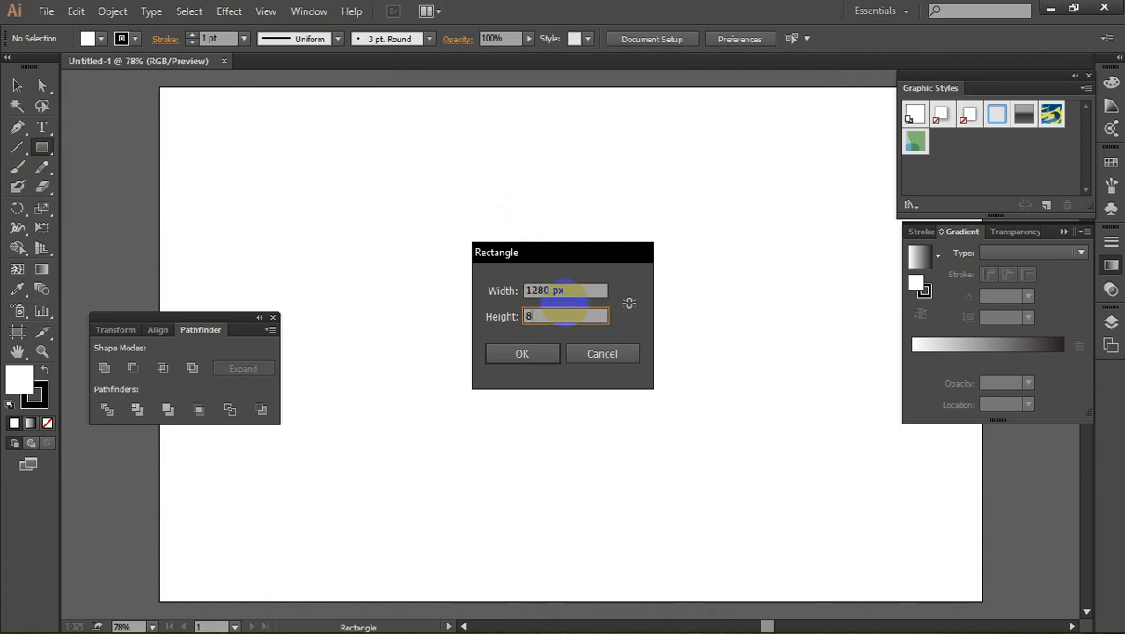
click(525, 353)
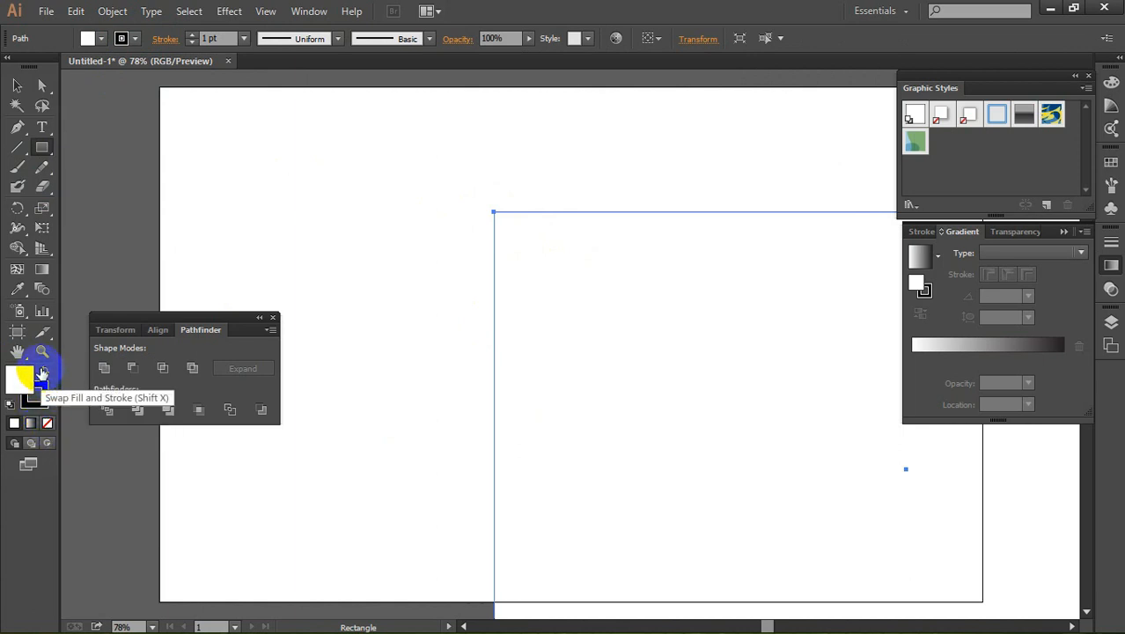
Step: Give the rectangle a black fill and remove its stroke
click(44, 370)
click(41, 393)
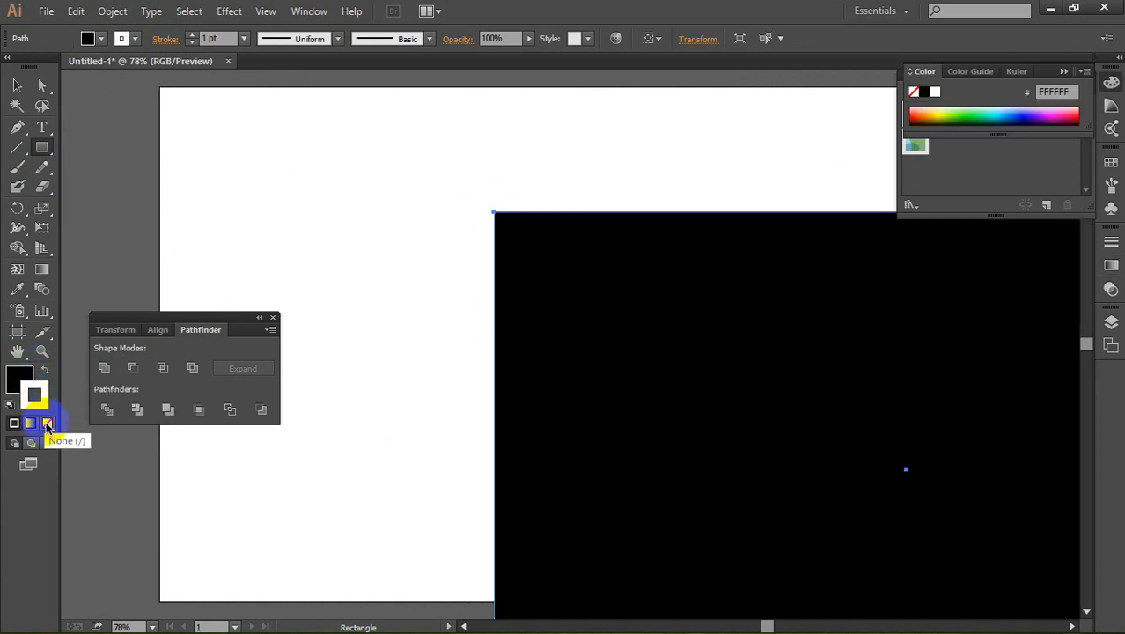
click(46, 423)
click(17, 376)
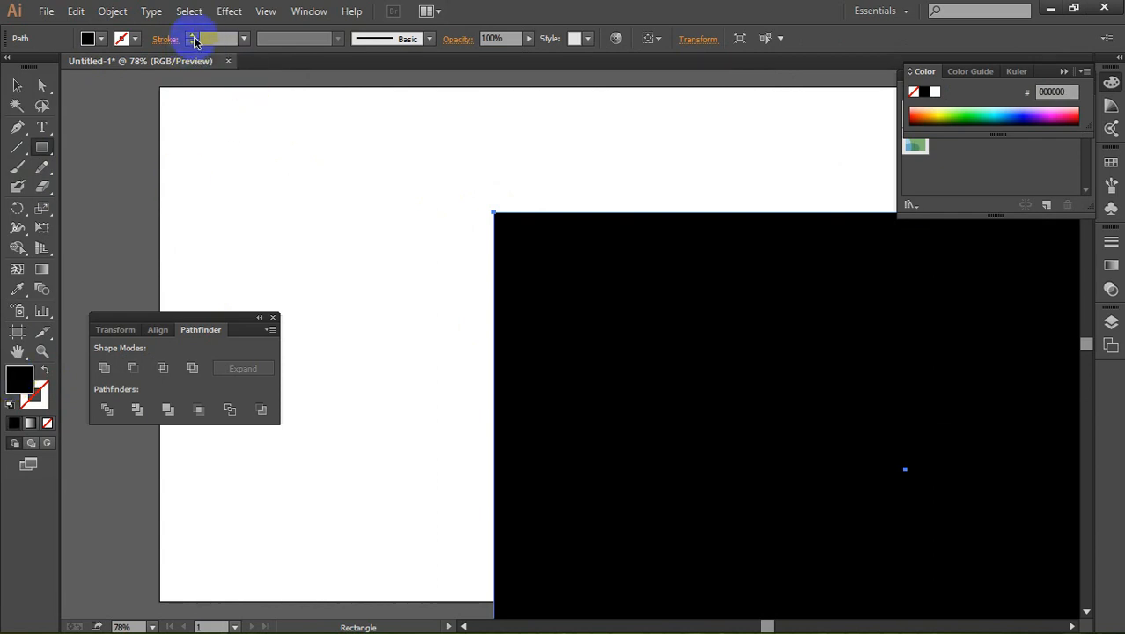
Step: Align the black rectangle to the artboard, centred horizontally and flush with its top edge
click(18, 85)
drag(656, 284, 535, 243)
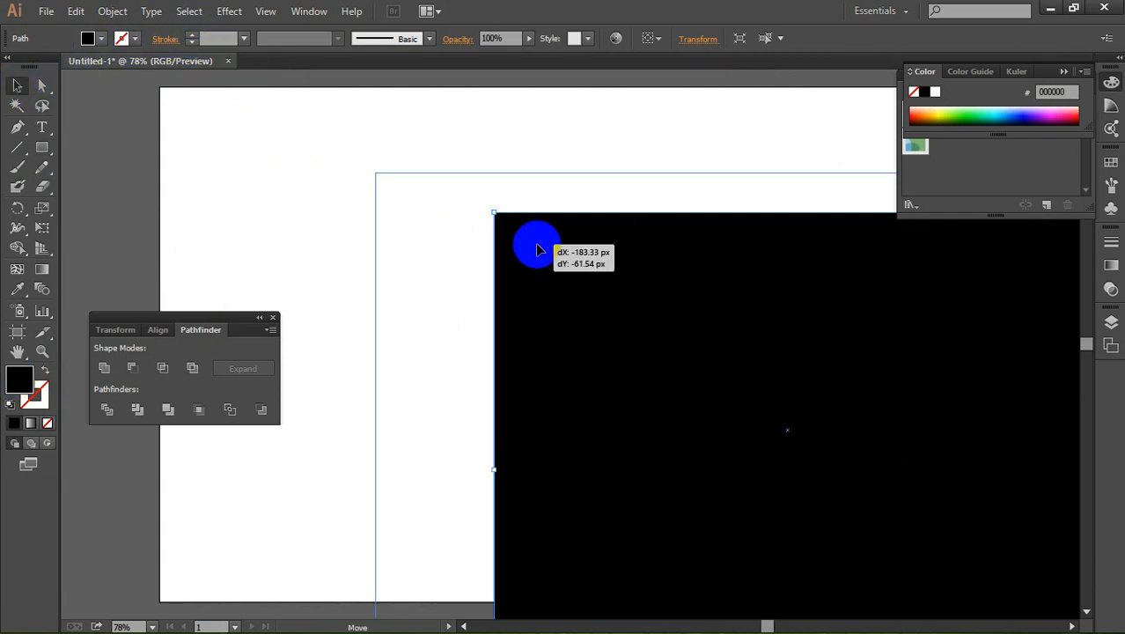
click(656, 43)
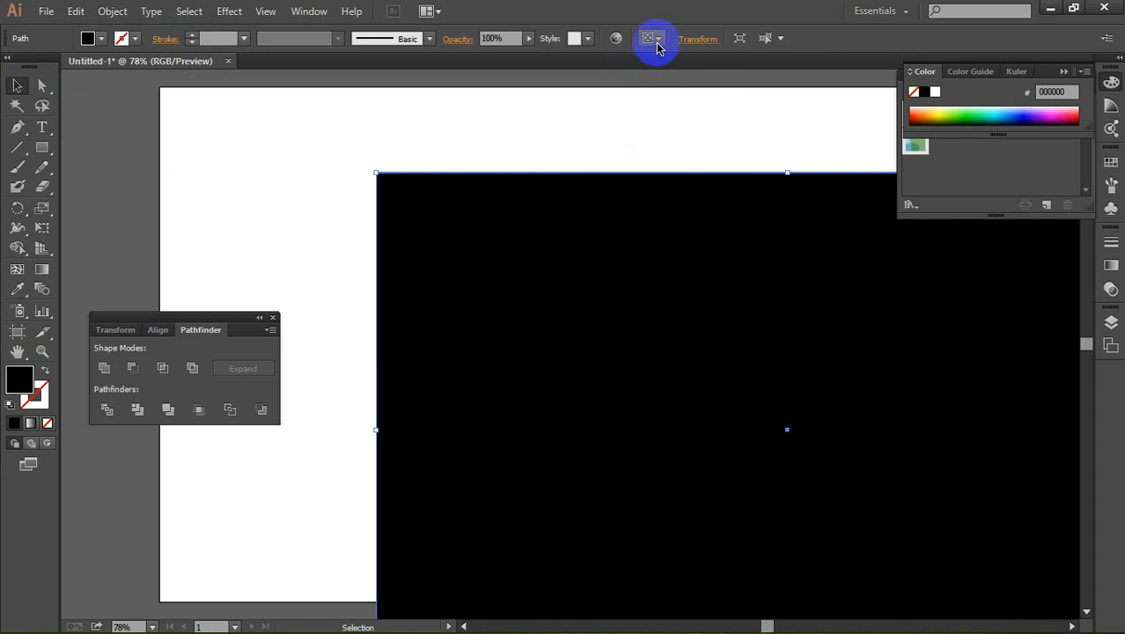
click(656, 44)
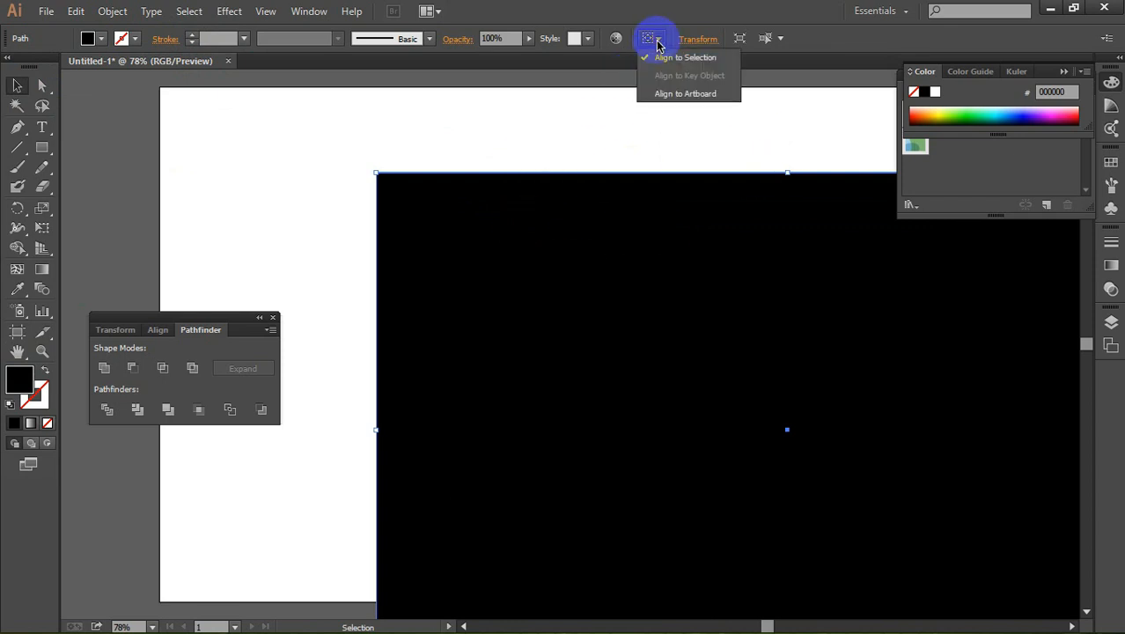
click(698, 97)
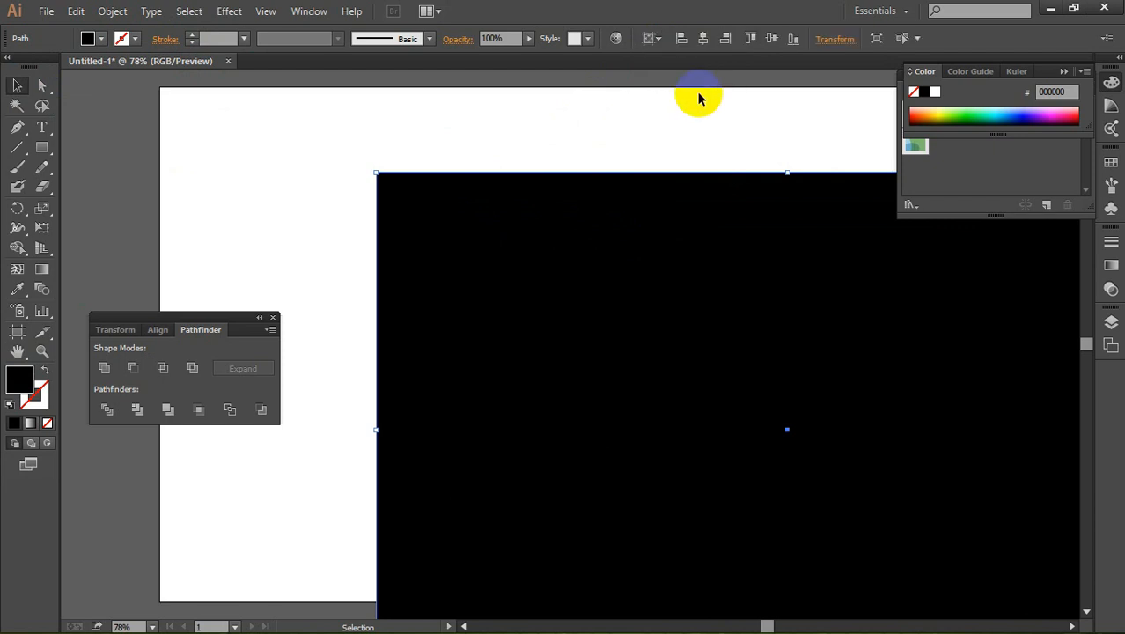
click(703, 39)
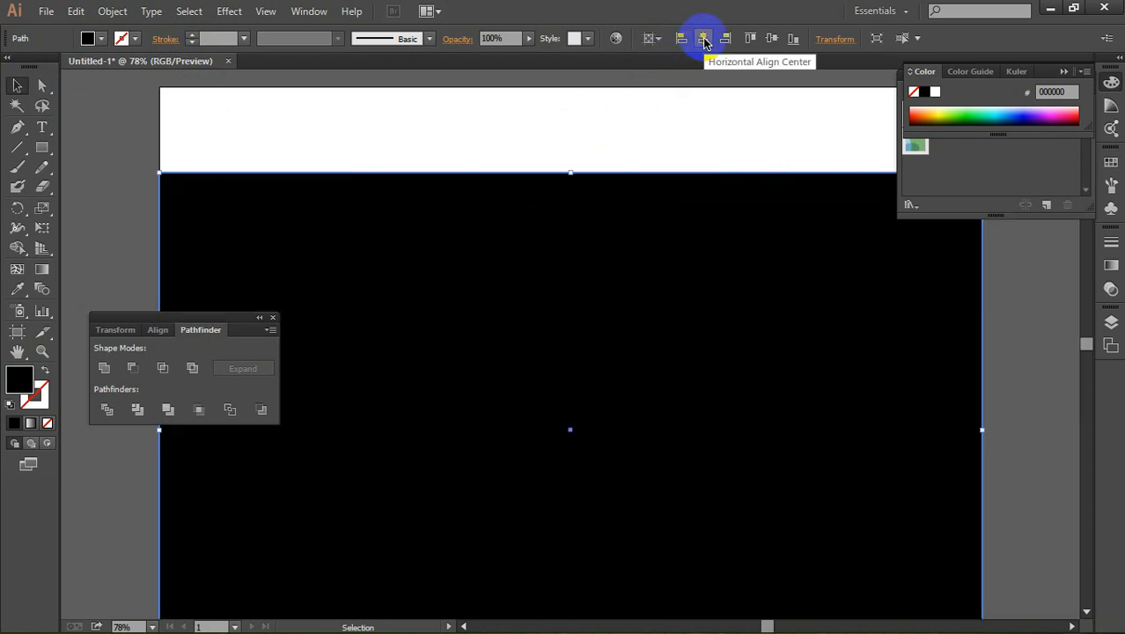
click(749, 40)
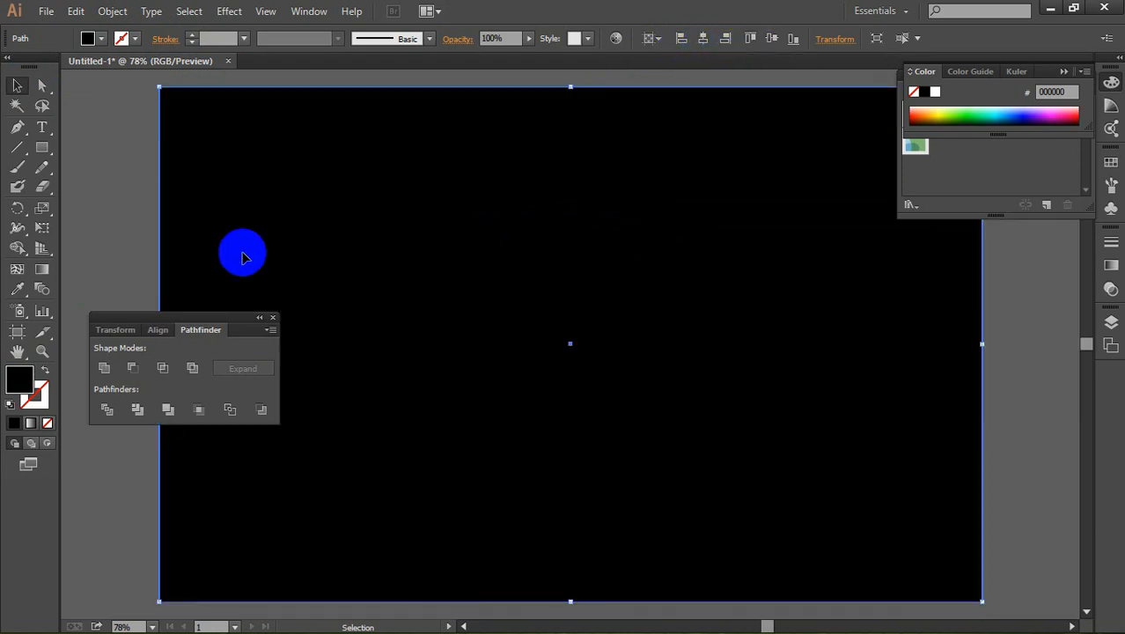
Step: Lock the black background rectangle
click(113, 11)
mouse_move(156, 108)
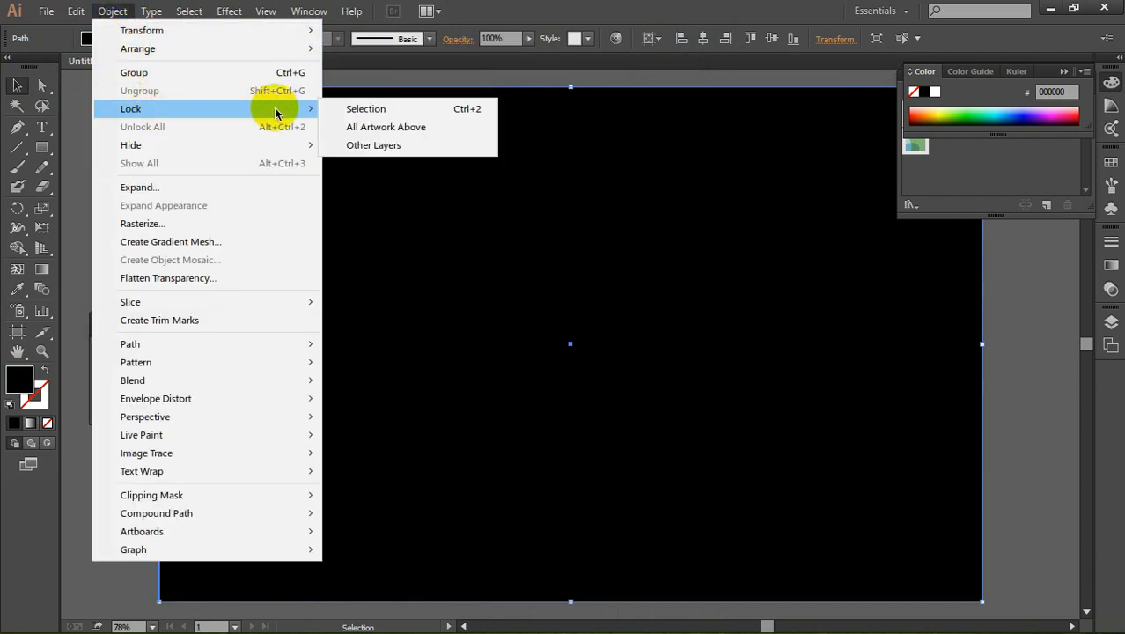
click(374, 108)
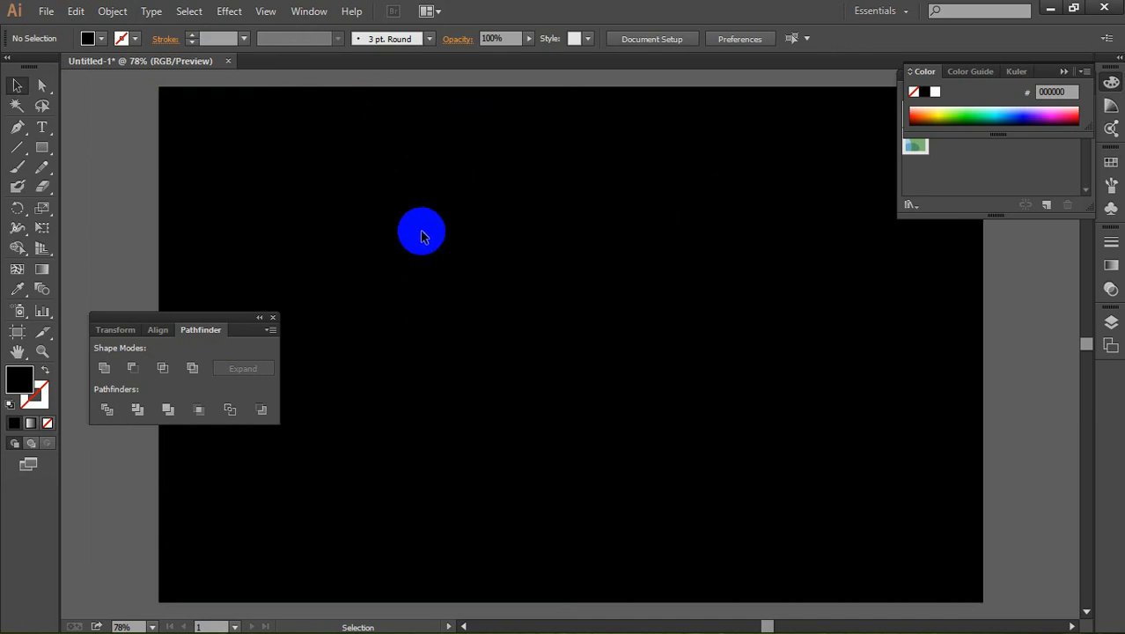
Step: Add the text "Yp Deigner" over the black background and set its font size to 72 pt
click(42, 126)
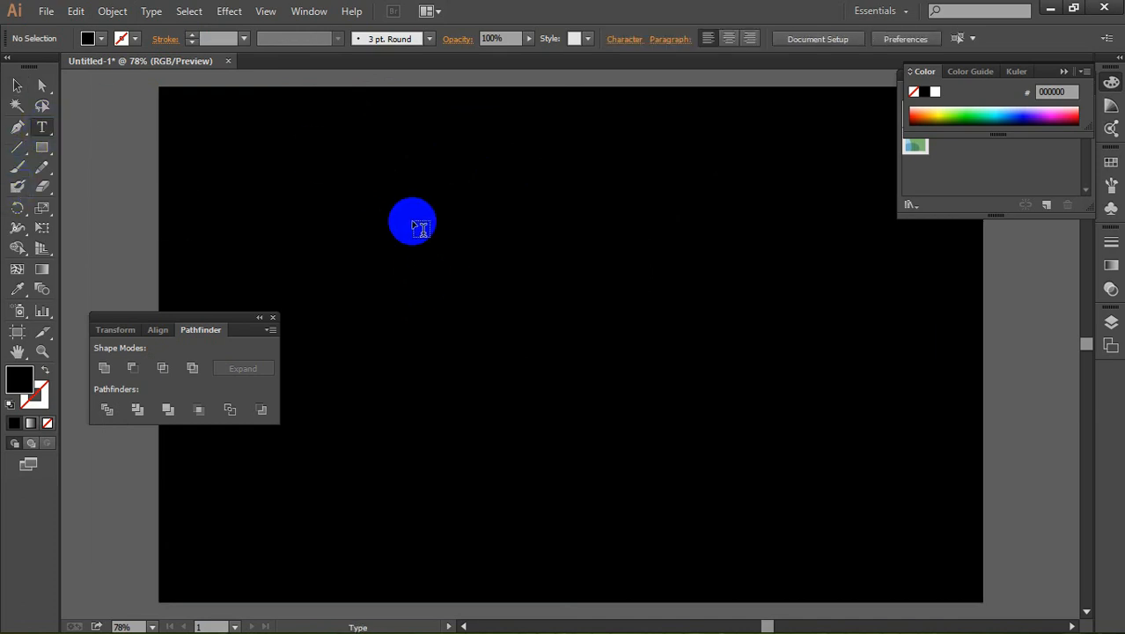
click(466, 242)
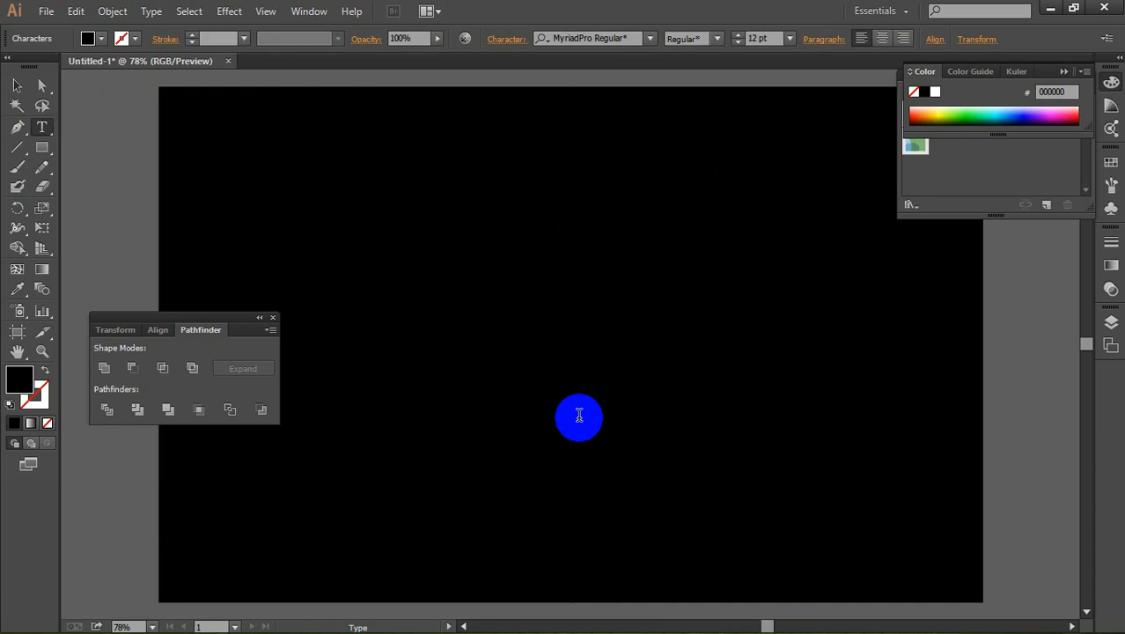
key(ctrl+a)
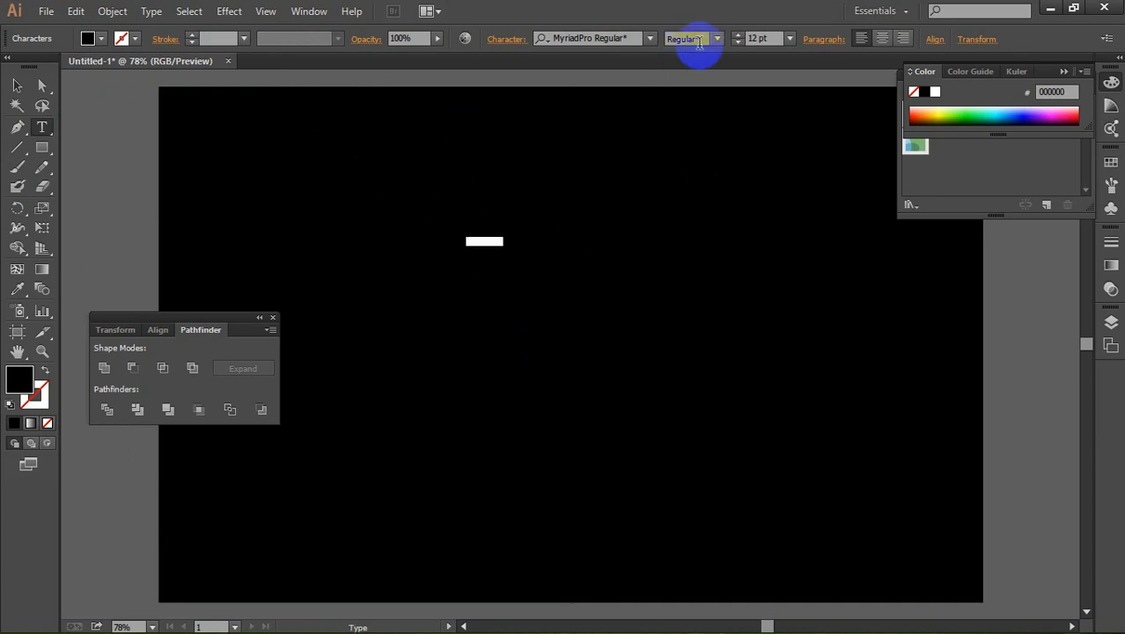
click(739, 41)
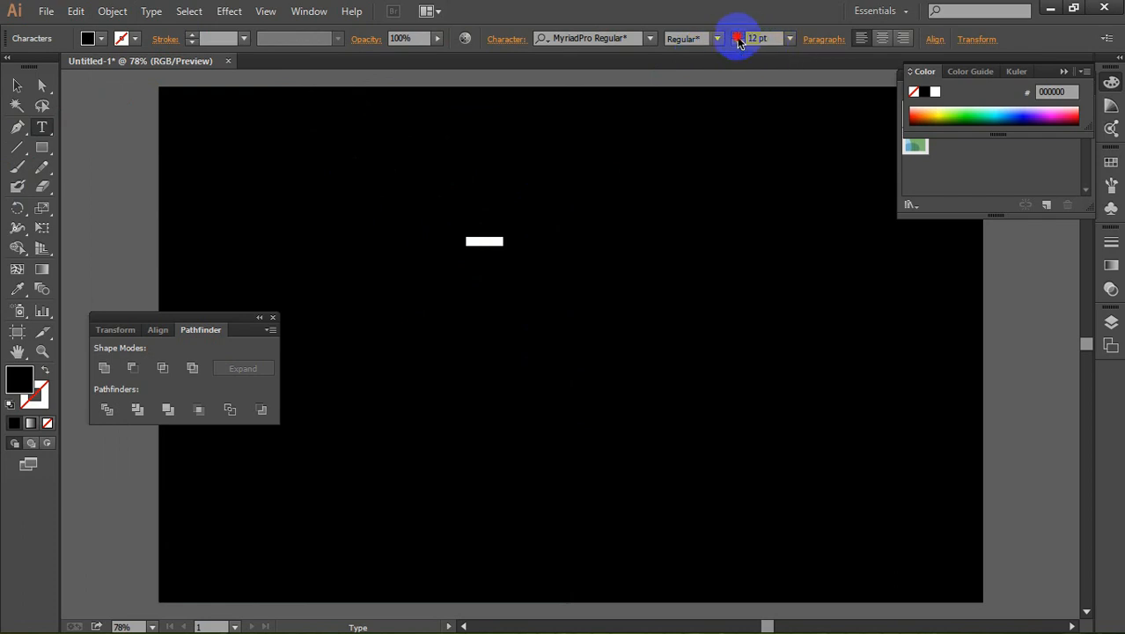
click(790, 39)
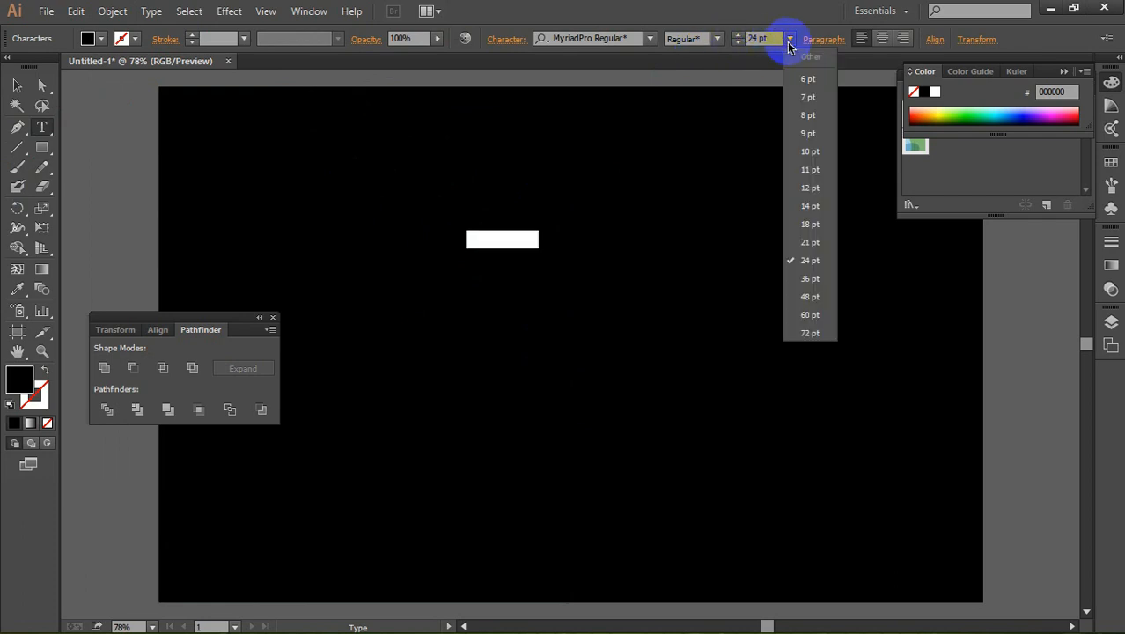
click(809, 335)
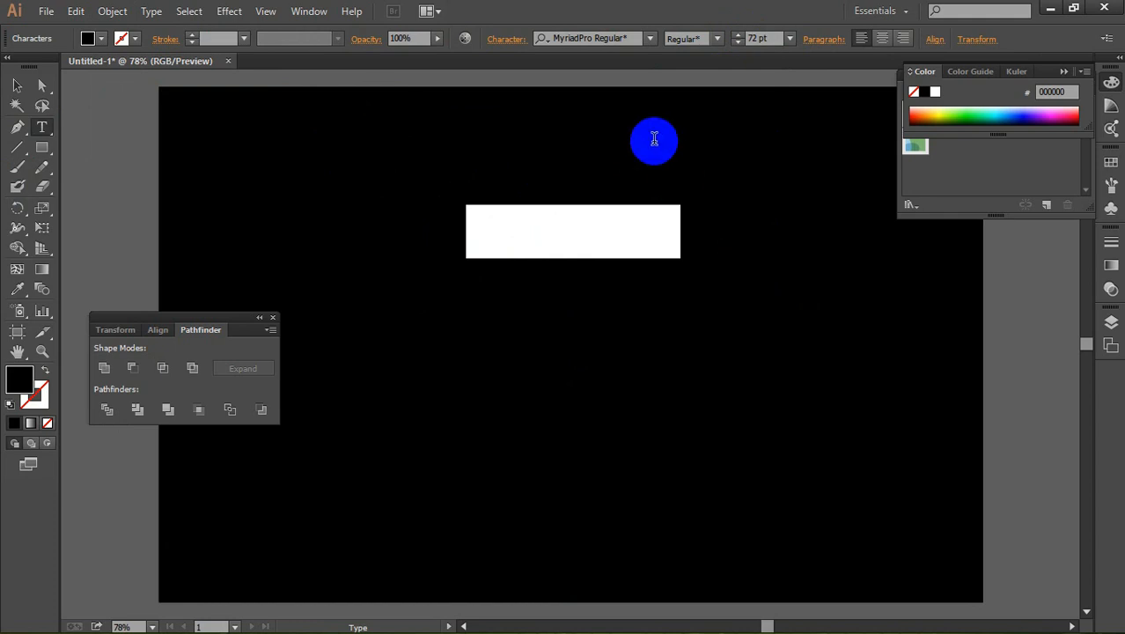
Step: Fill the text with the light gray swatch F2F2F2 and correct its spelling to "Yp Designer"
click(98, 39)
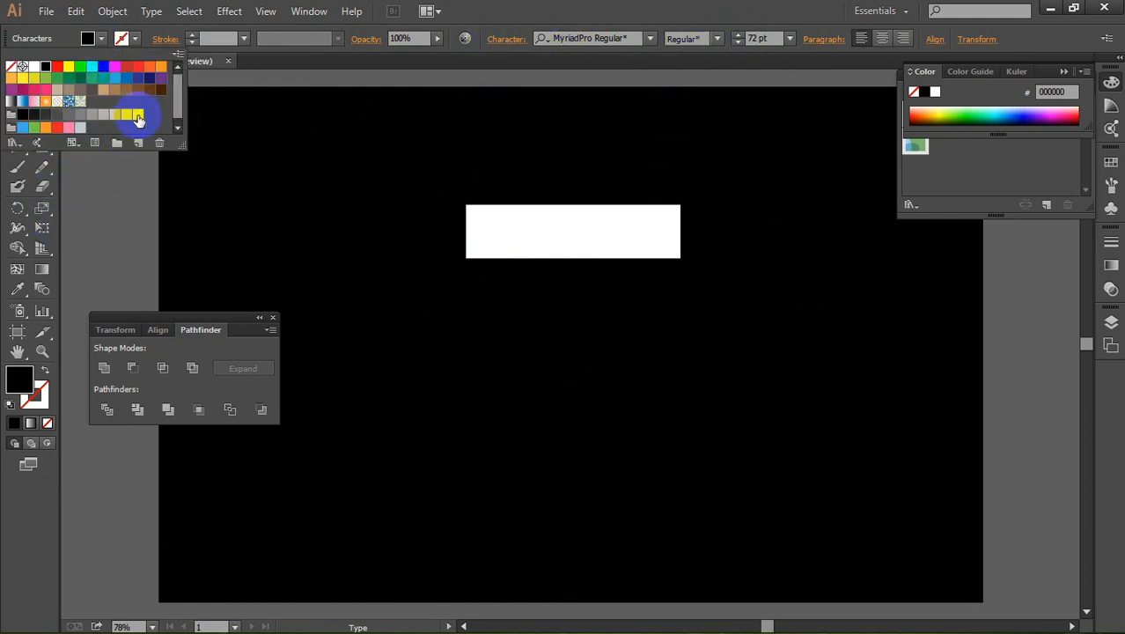
click(138, 117)
click(640, 11)
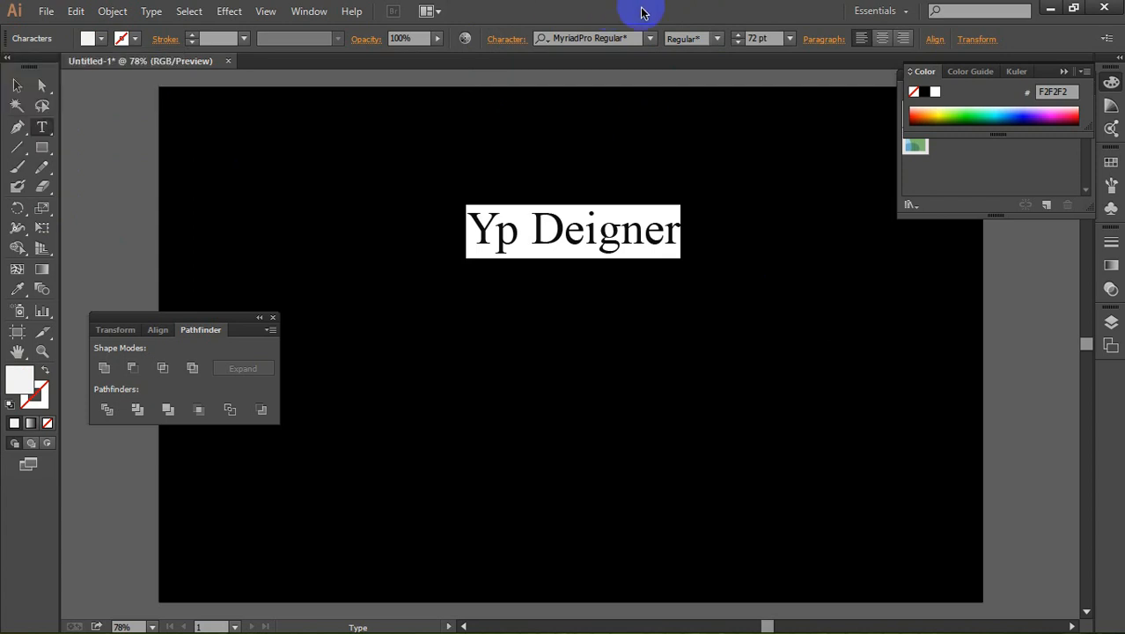
click(567, 299)
text(s)
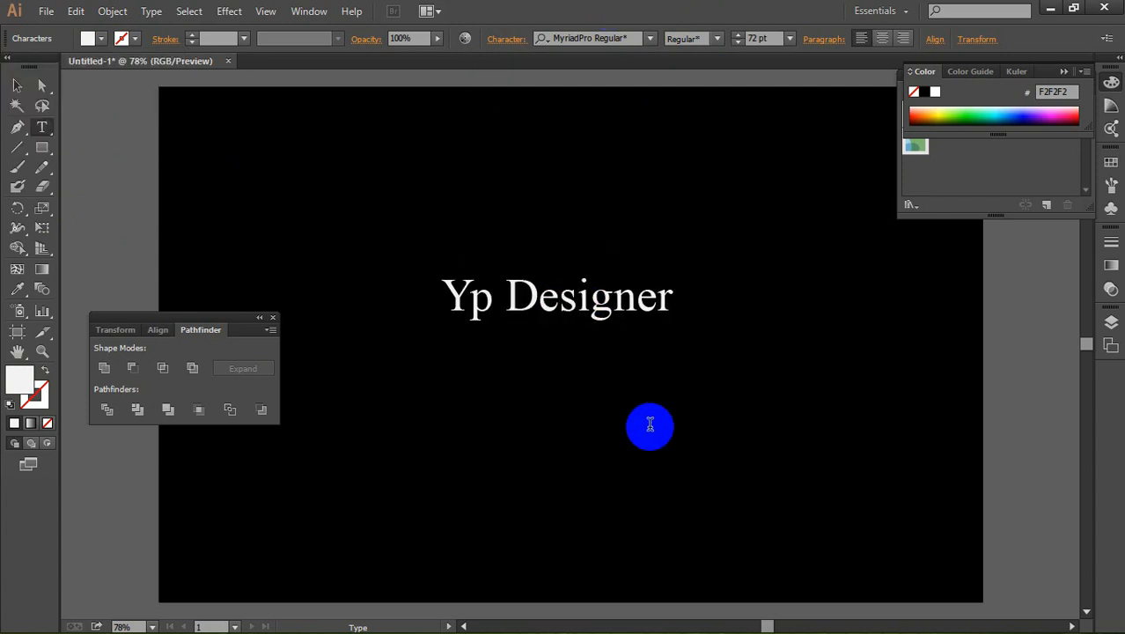
Step: Change the font of the whole "Yp Designer" text to Gondess_DEMO
drag(676, 307, 359, 279)
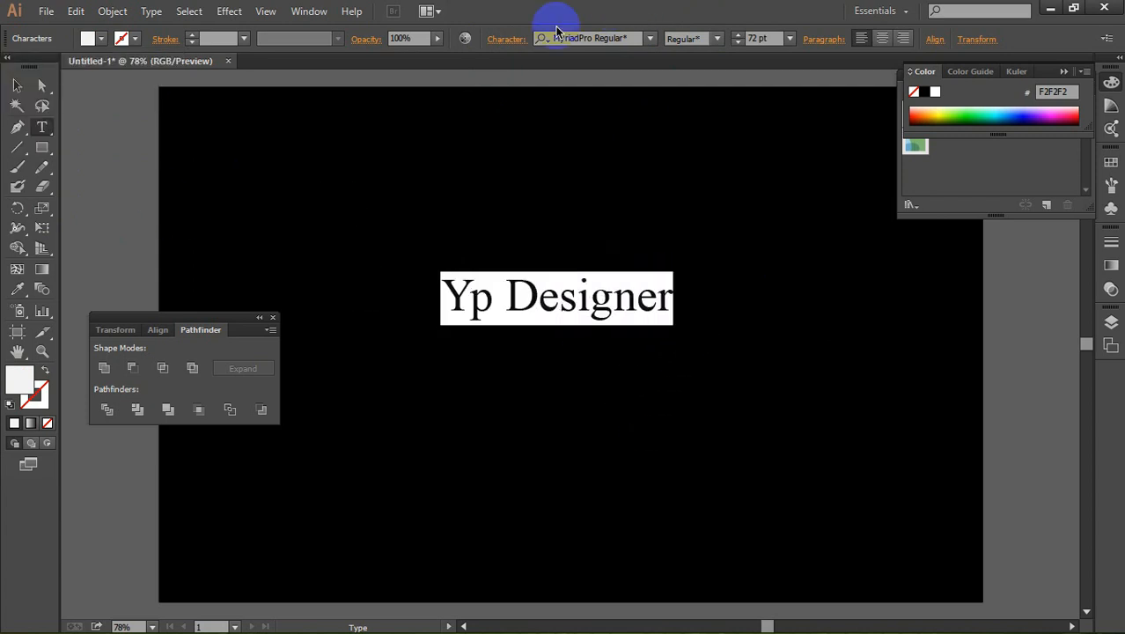
click(649, 41)
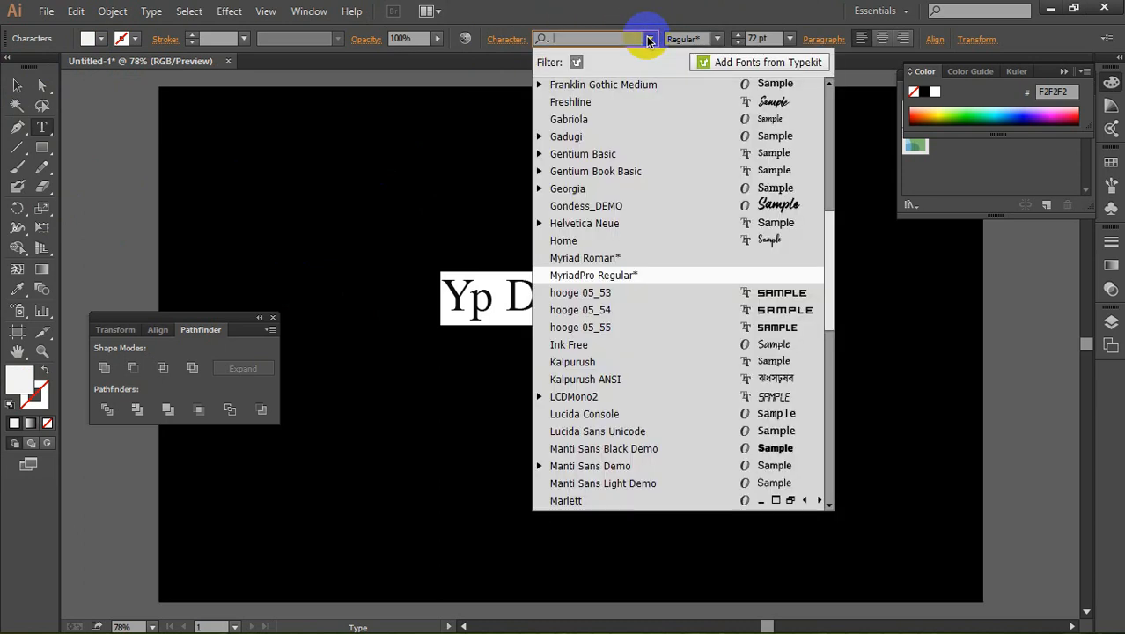
click(766, 205)
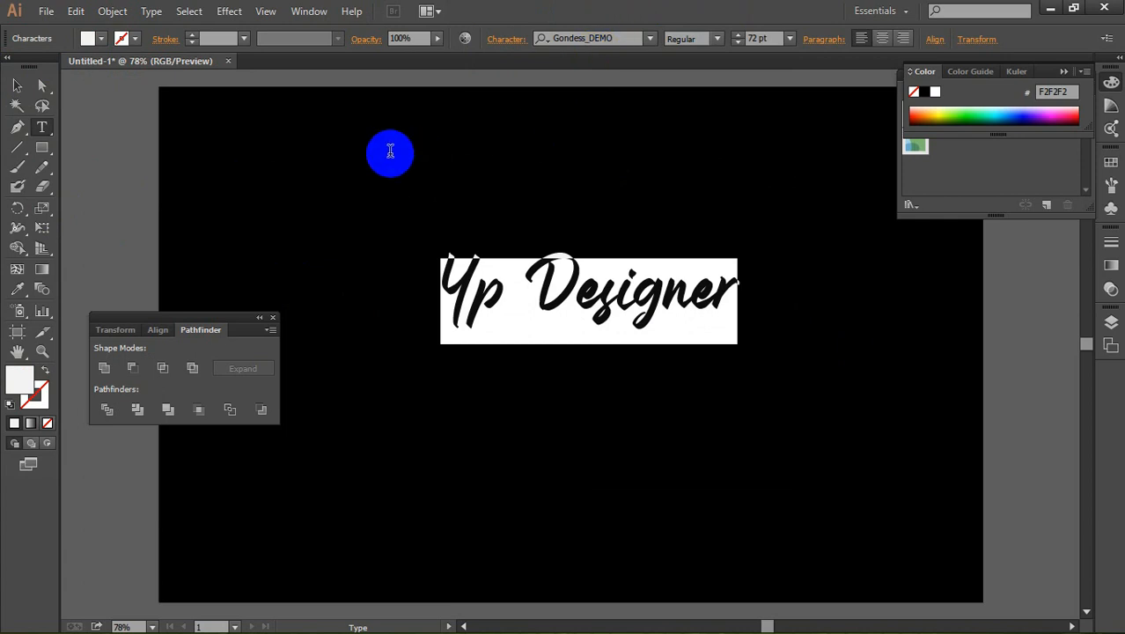
click(21, 87)
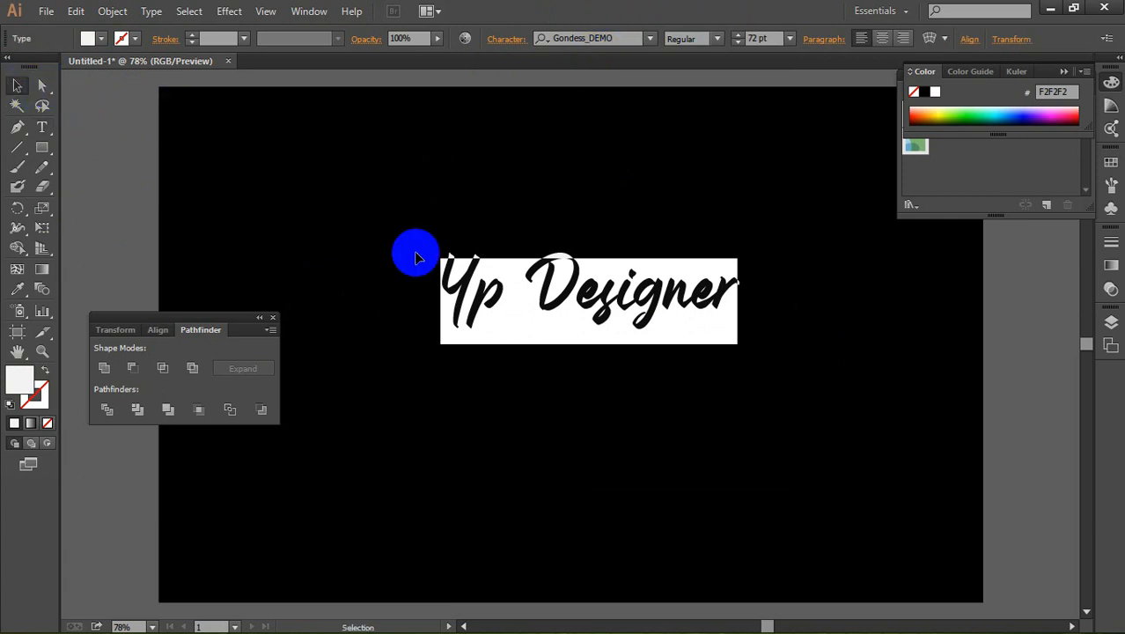
Step: Cut the word "Designer" out of the text and delete the "p", leaving only the letter "Y"
double_click(499, 291)
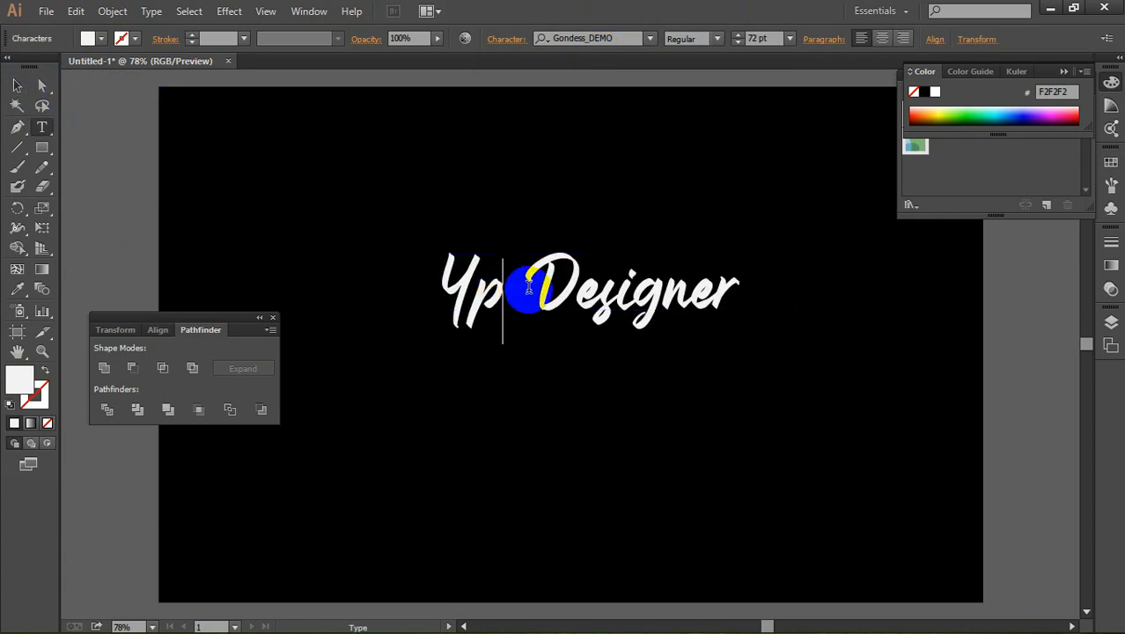
drag(521, 284, 992, 334)
key(ctrl+c)
key(ctrl)
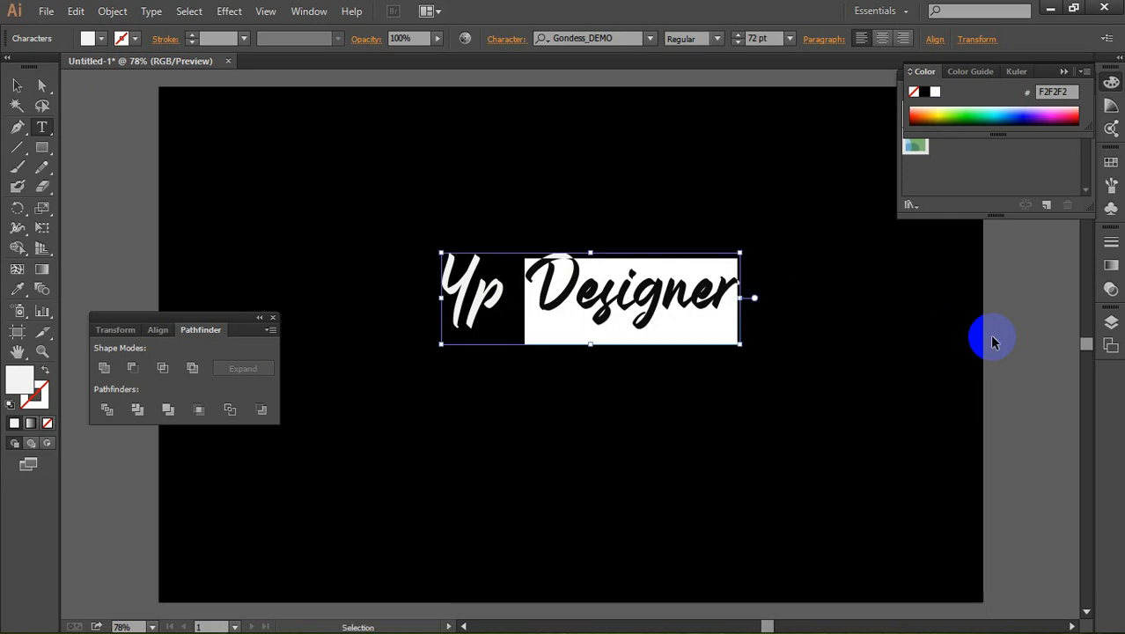
key(BackSpace)
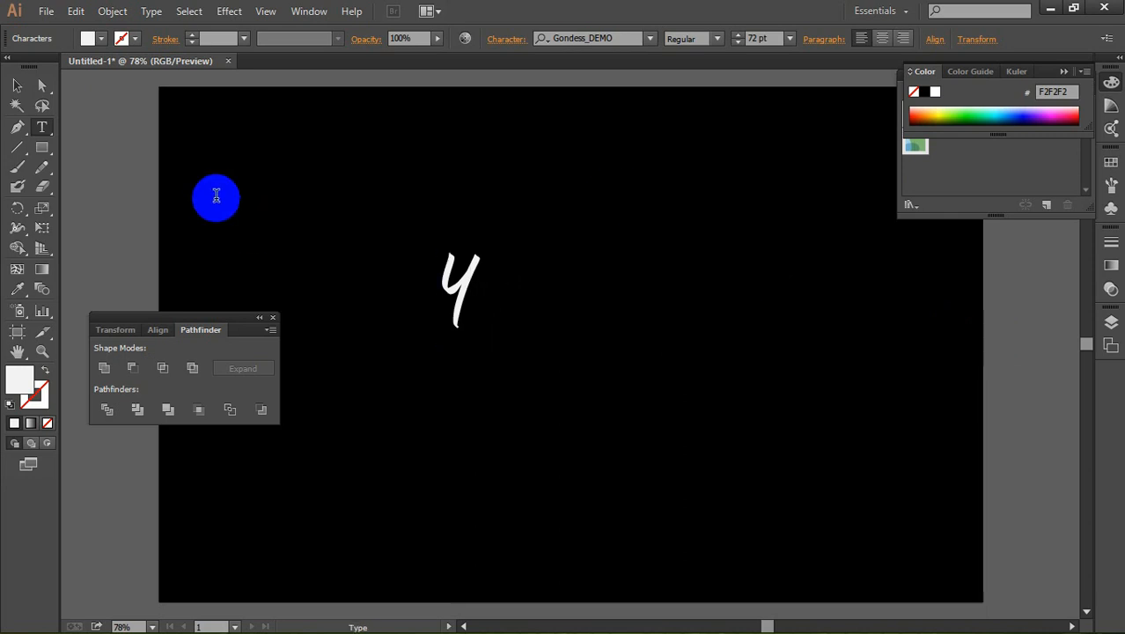
click(17, 86)
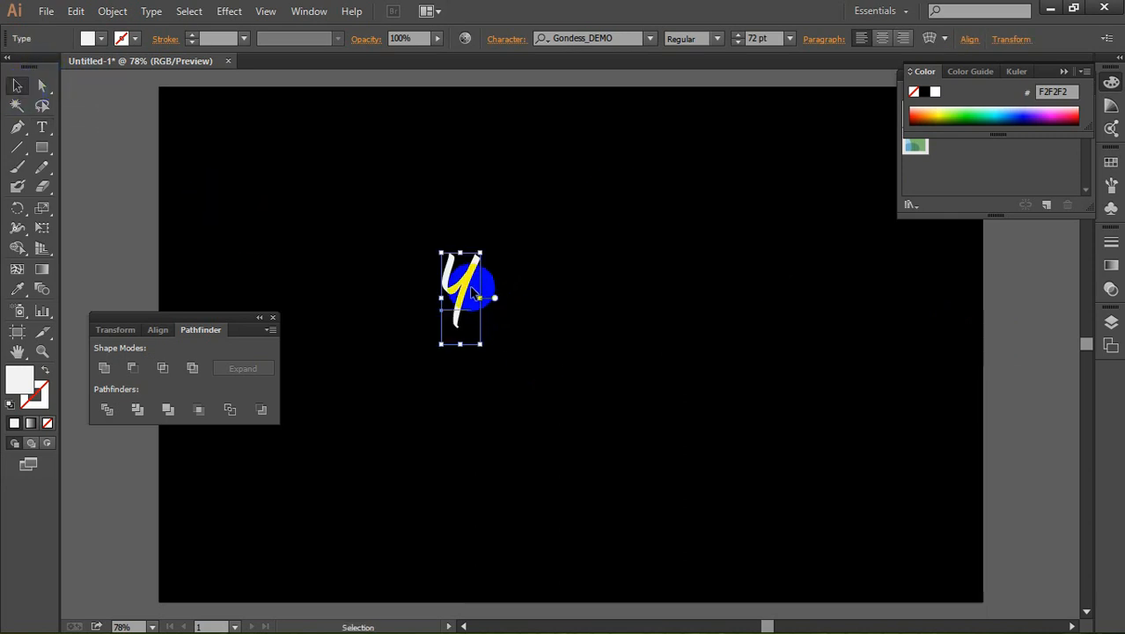
Step: Try Manti Sans Black Demo, Billbest Demo and a run of the fonts listed after it on the letter "Y"
click(650, 39)
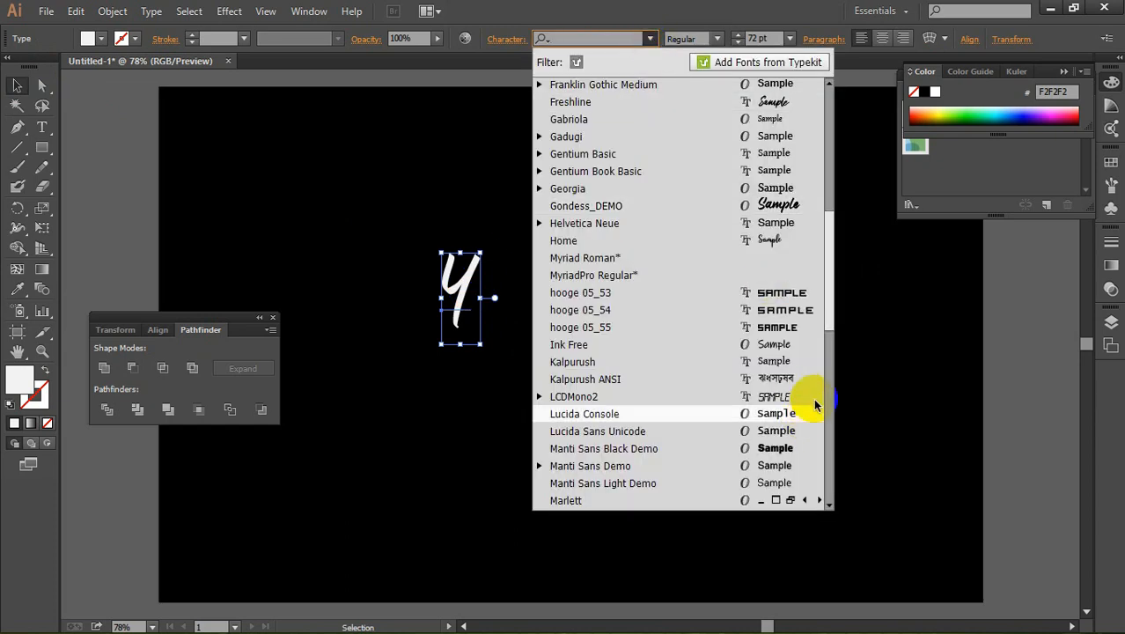
click(779, 451)
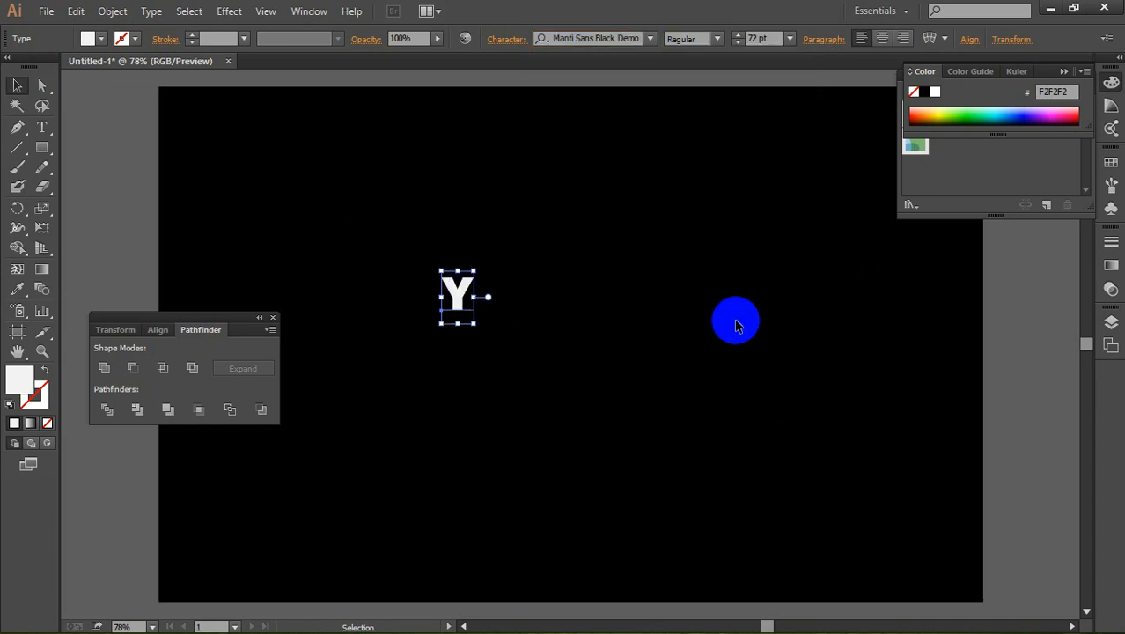
click(651, 39)
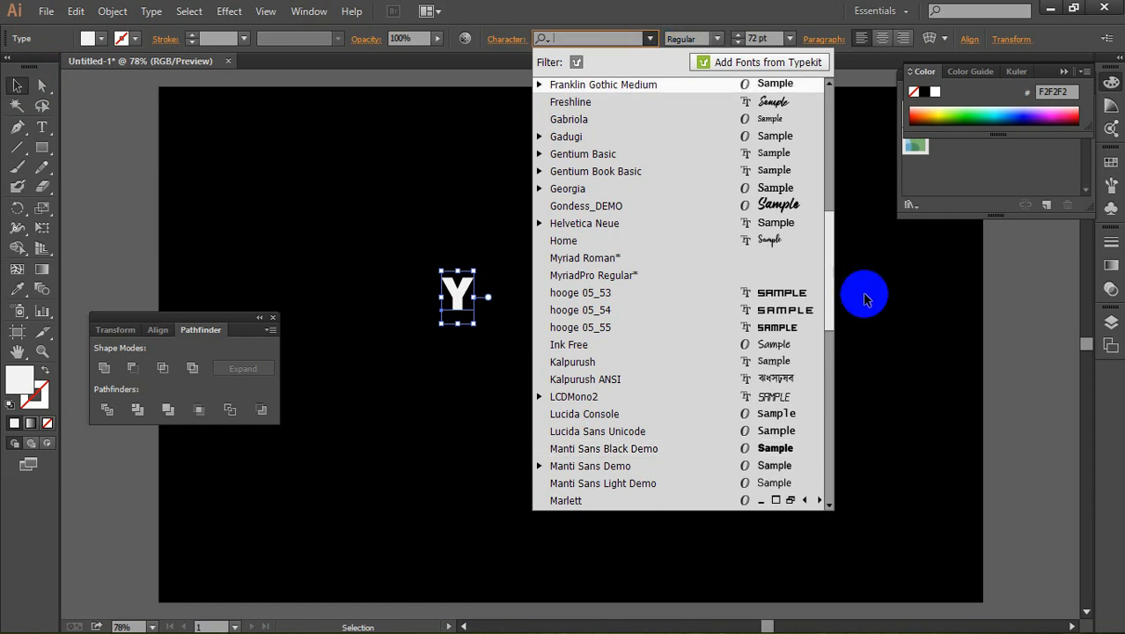
drag(830, 241, 831, 180)
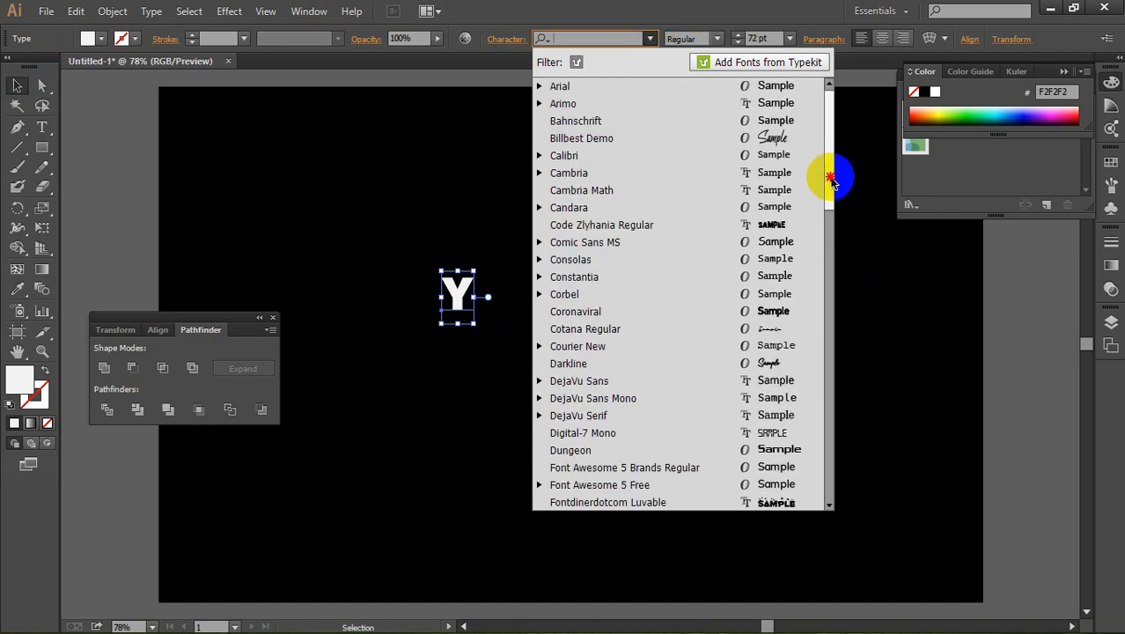
click(780, 138)
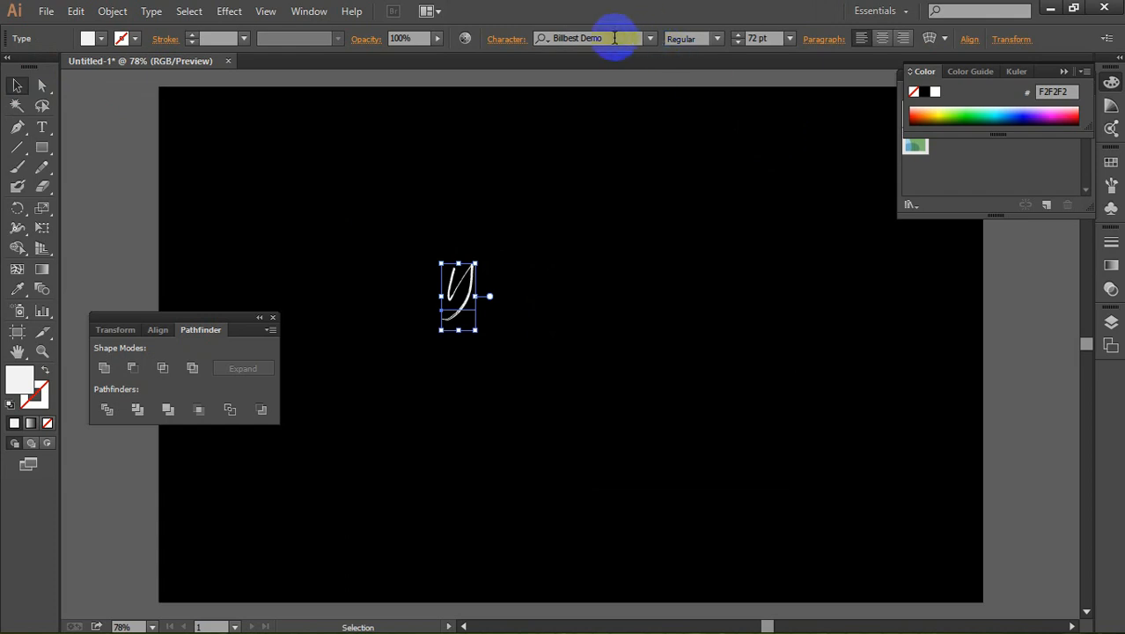
key(Down)
key(Down)
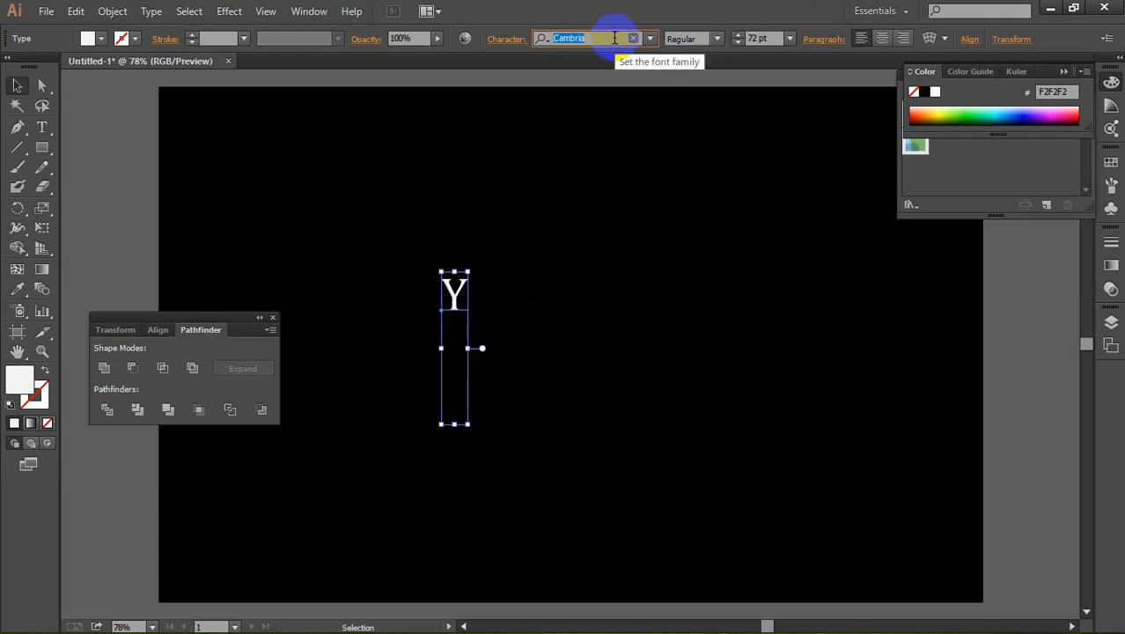
key(Down)
key(Down)
key(Down)
key(Down)
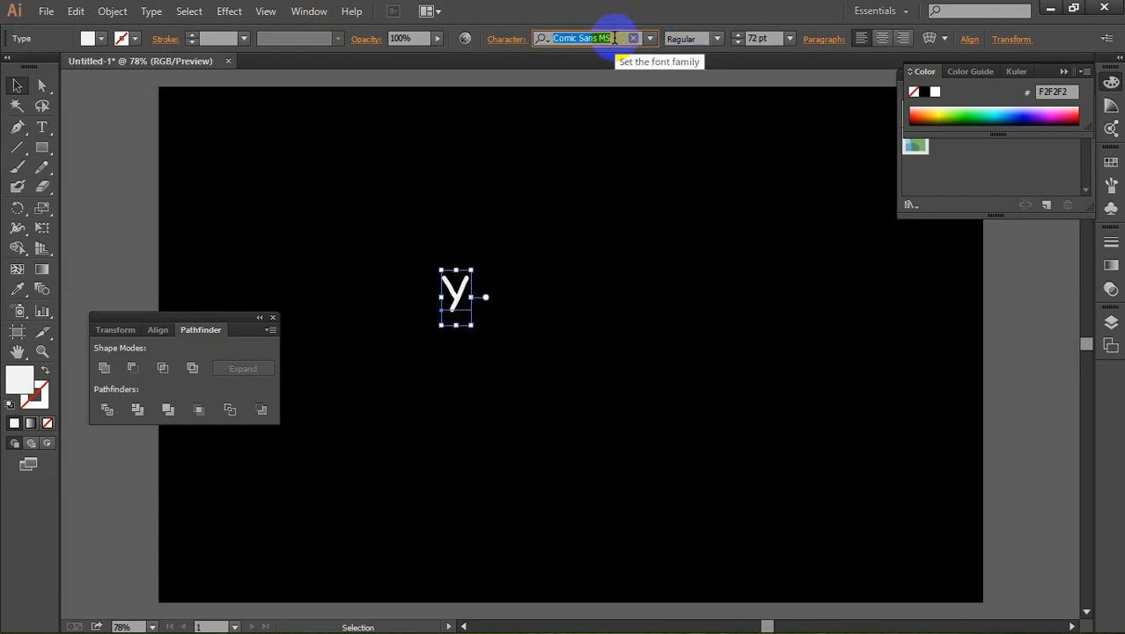
key(Down)
key(Down)
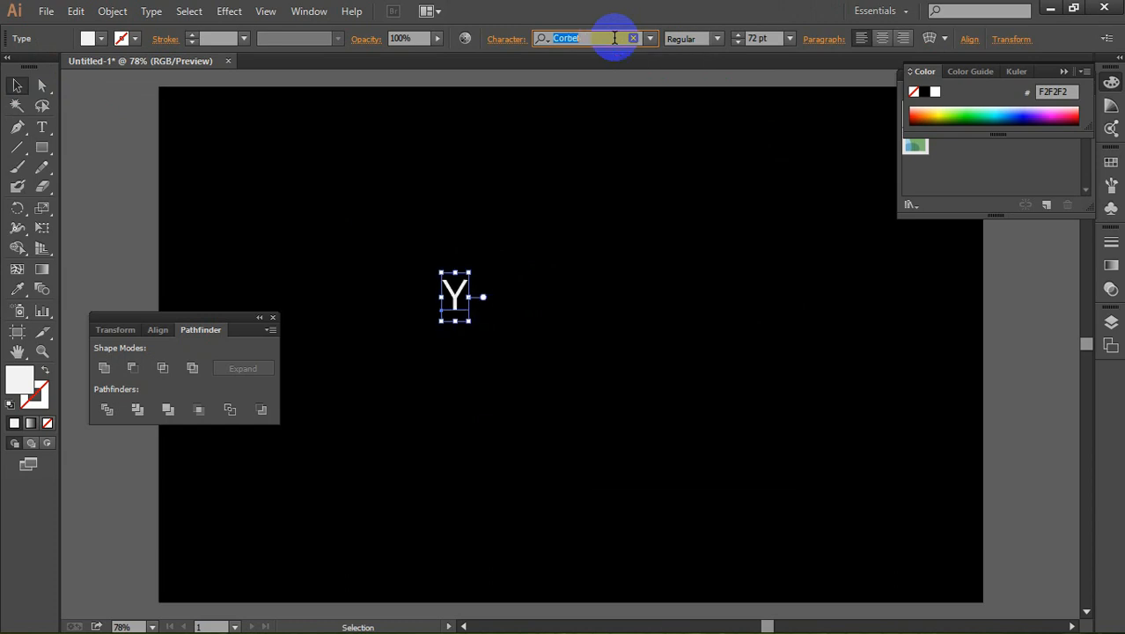
key(Down)
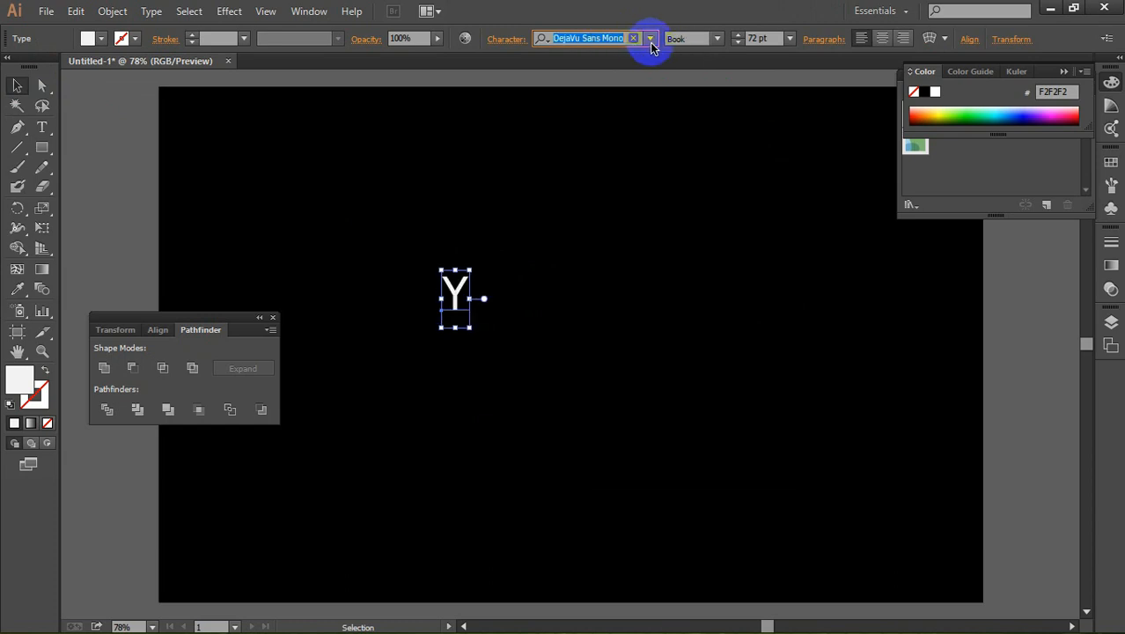
Step: Change the font of the "Y" to Darkline, enlarge it to about 314 pt and move it up and to the left
click(651, 44)
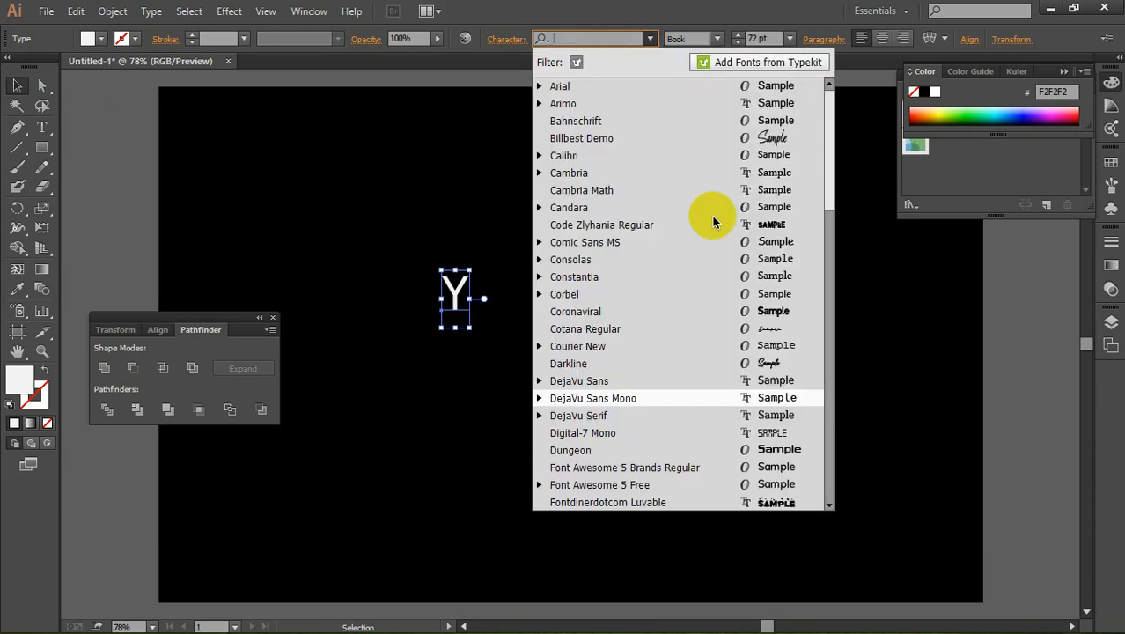
click(787, 364)
drag(476, 330, 589, 430)
drag(518, 322, 452, 254)
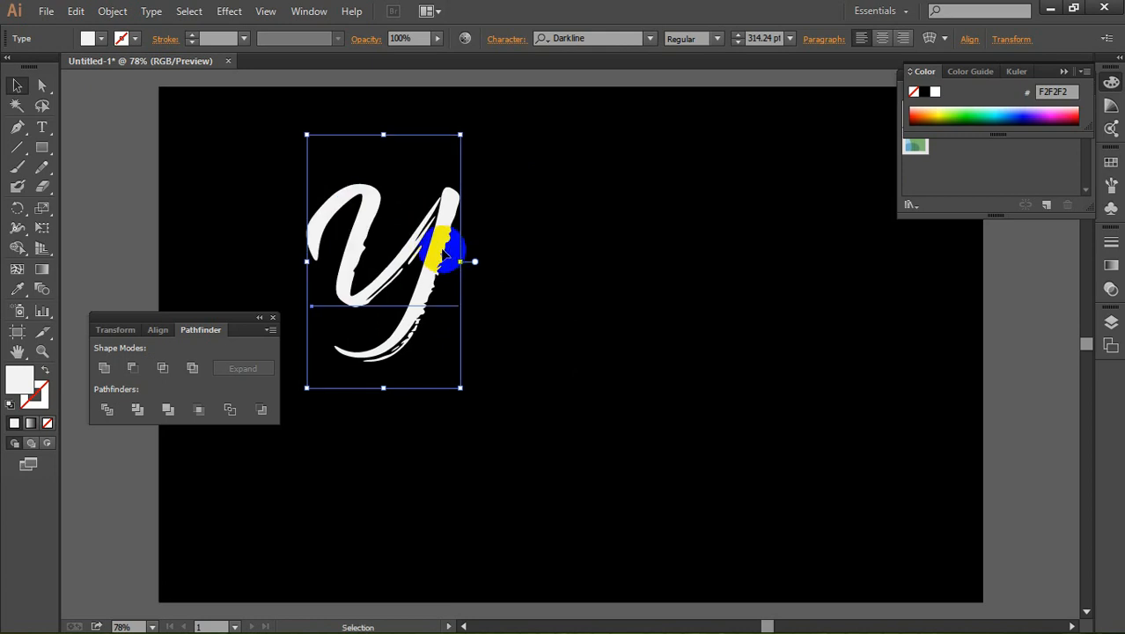
Step: Paste the cut word "Designer" as a separate text object to the right of the "Y"
click(42, 129)
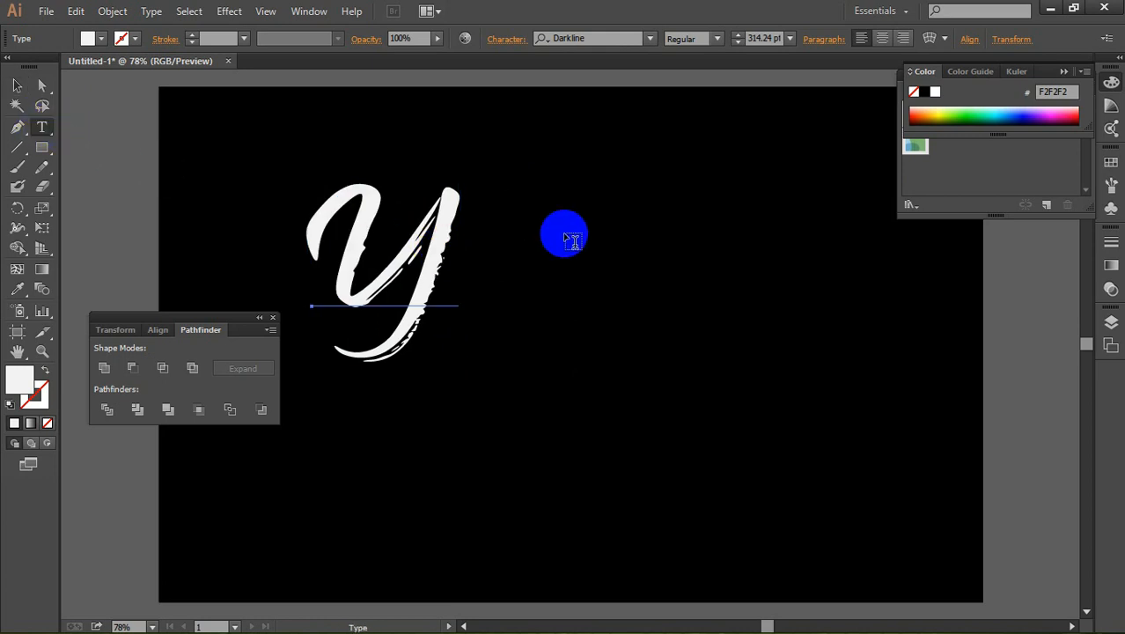
click(677, 418)
key(ctrl+v)
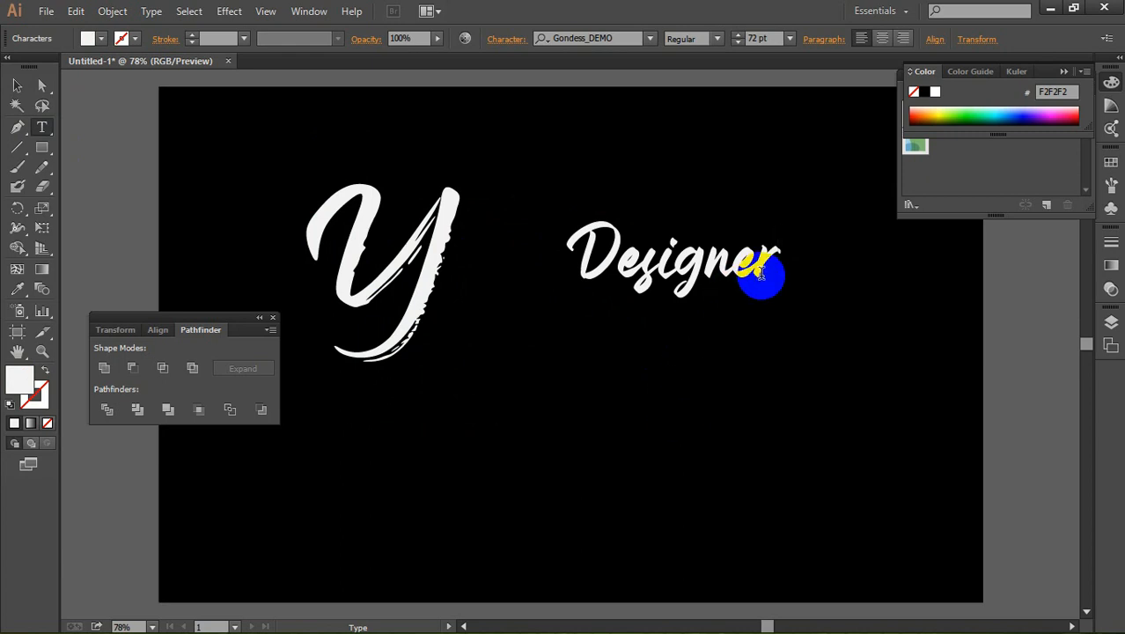
Step: Match the font, size and color of the whole word "Designer" to the "Y" with the Eyedropper
drag(770, 255, 396, 207)
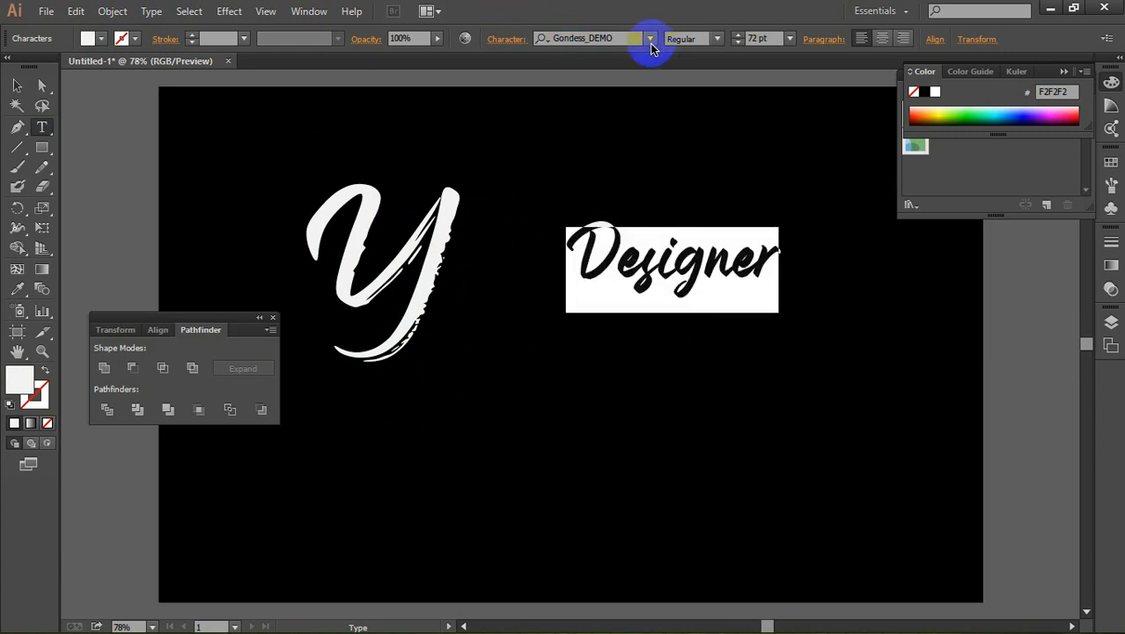
click(649, 41)
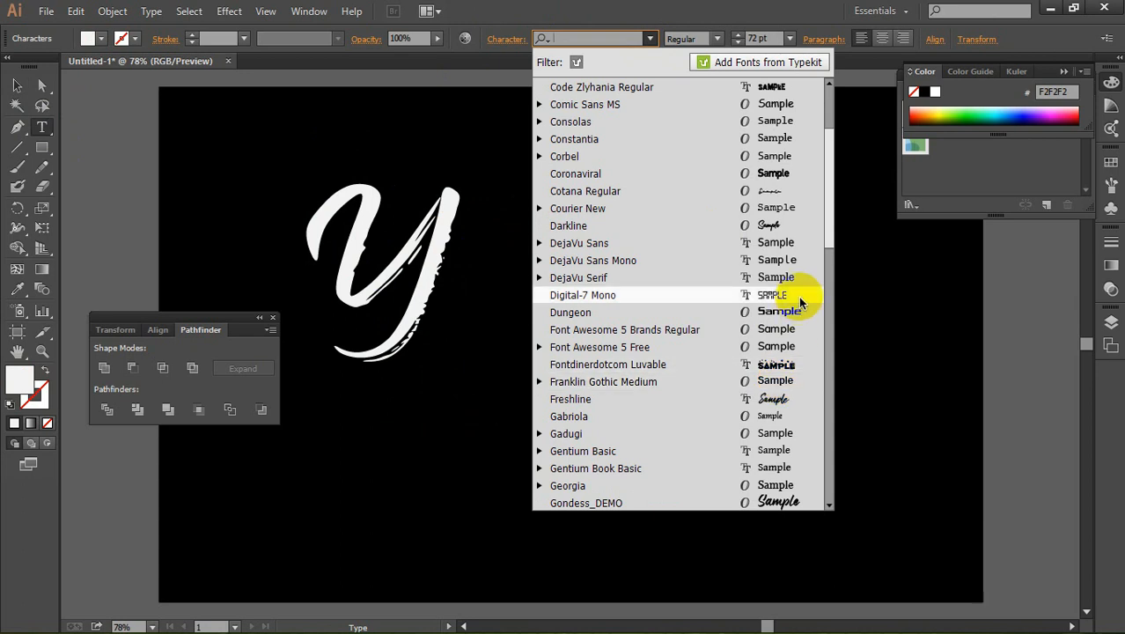
click(17, 289)
click(410, 248)
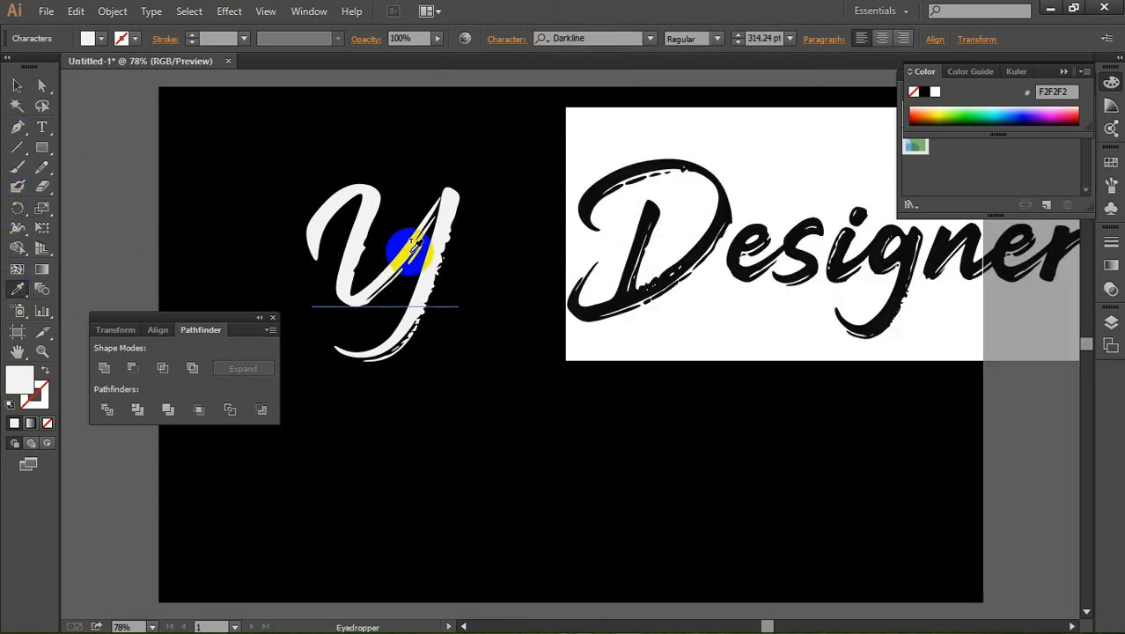
click(18, 85)
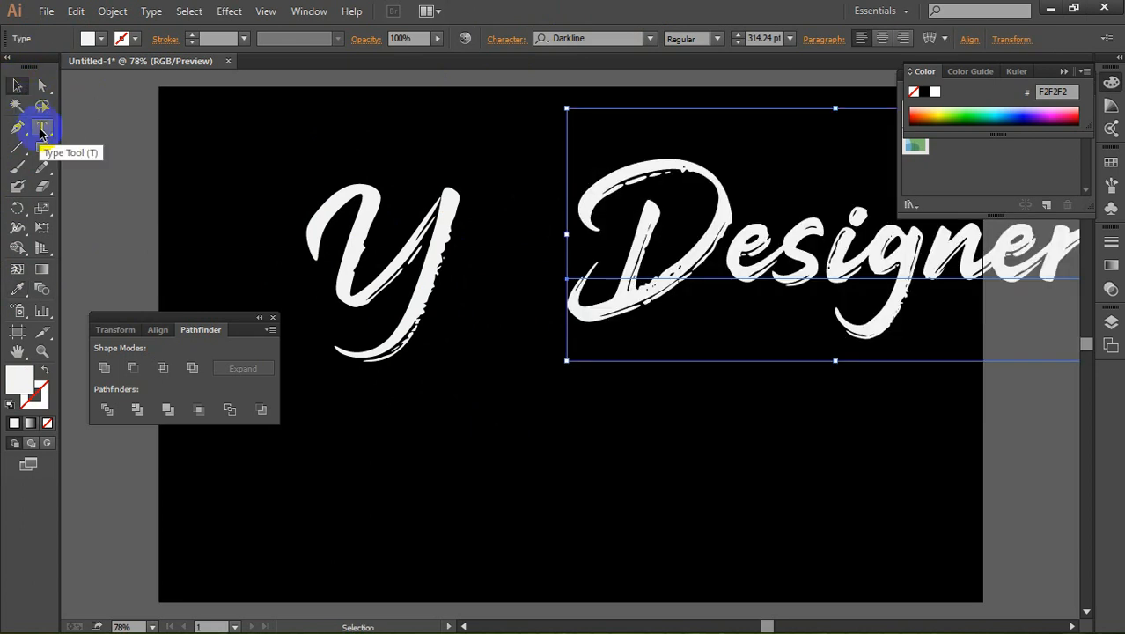
click(41, 127)
click(498, 430)
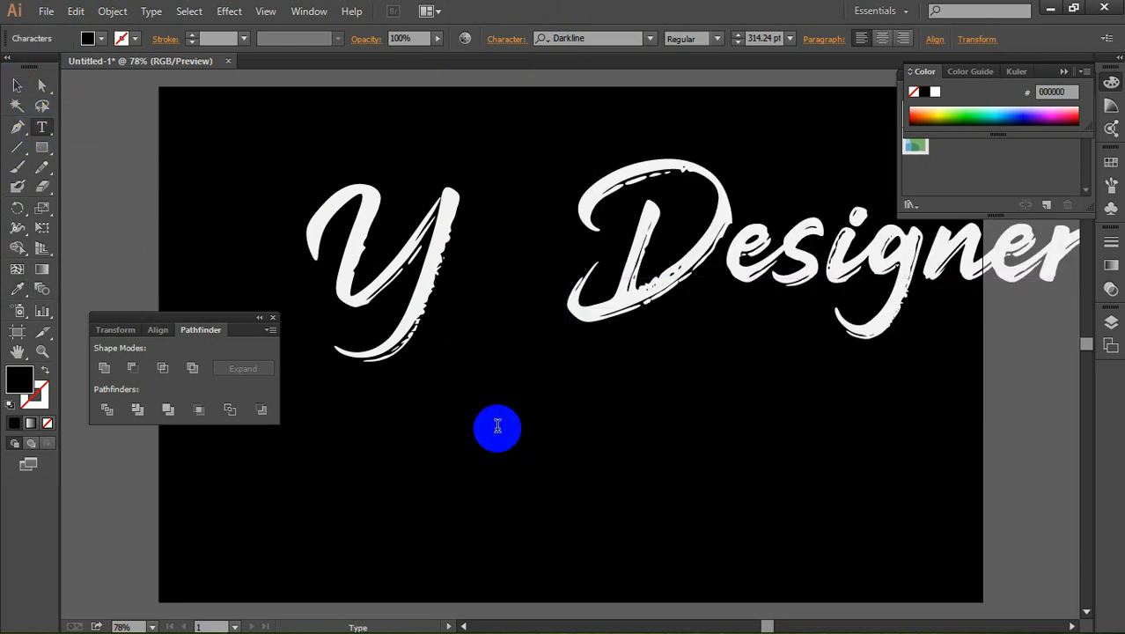
click(38, 209)
key(ctrl+a)
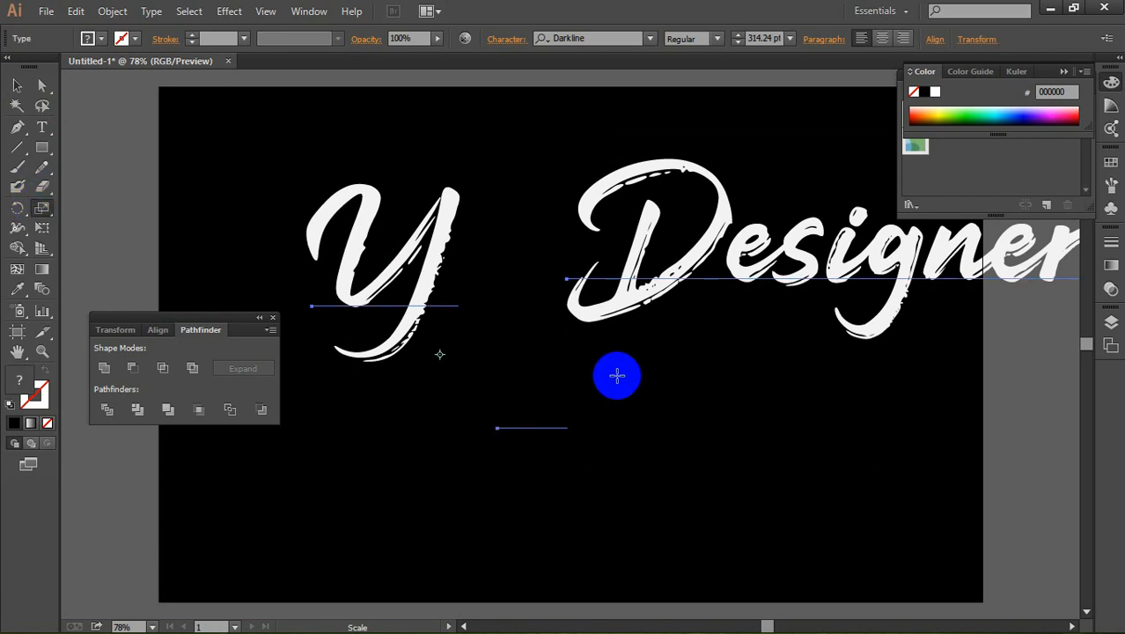
click(617, 375)
click(17, 85)
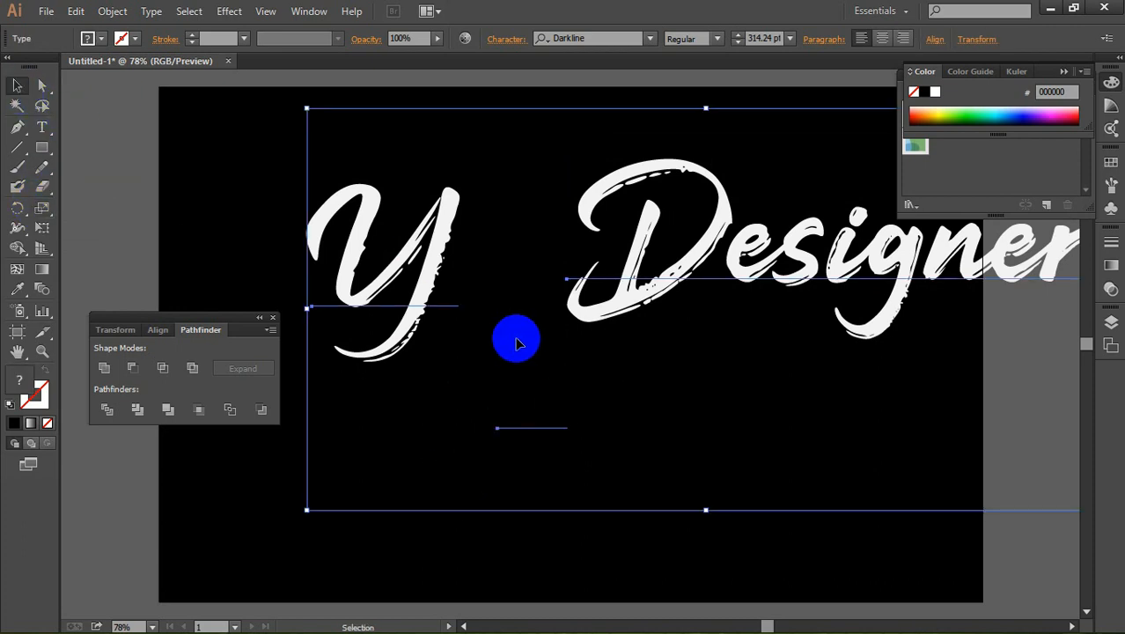
click(585, 444)
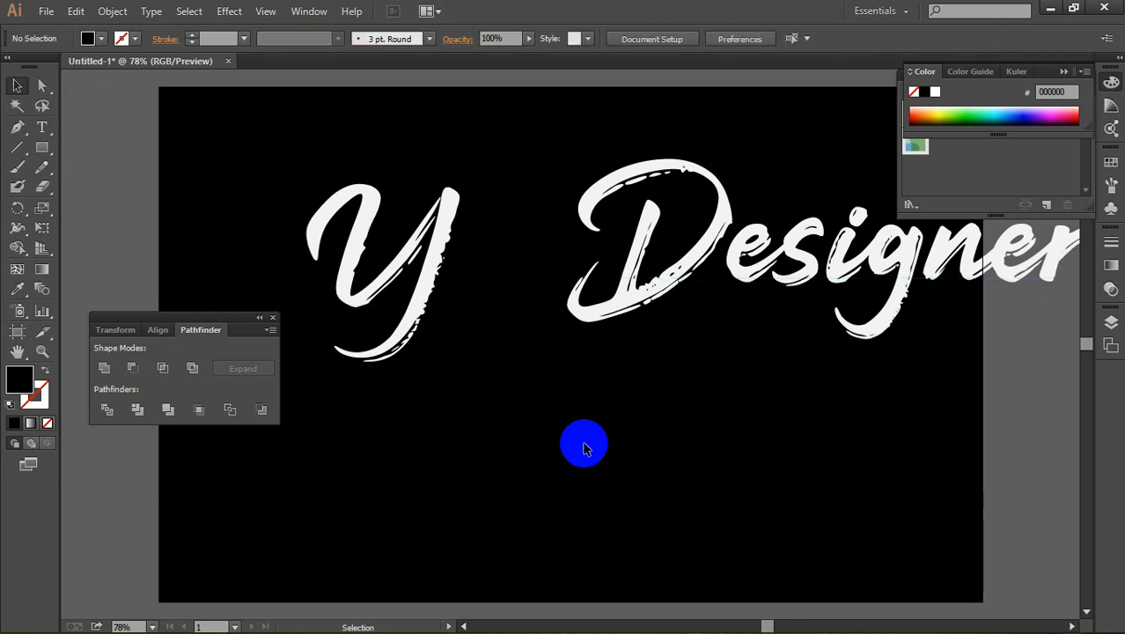
click(540, 425)
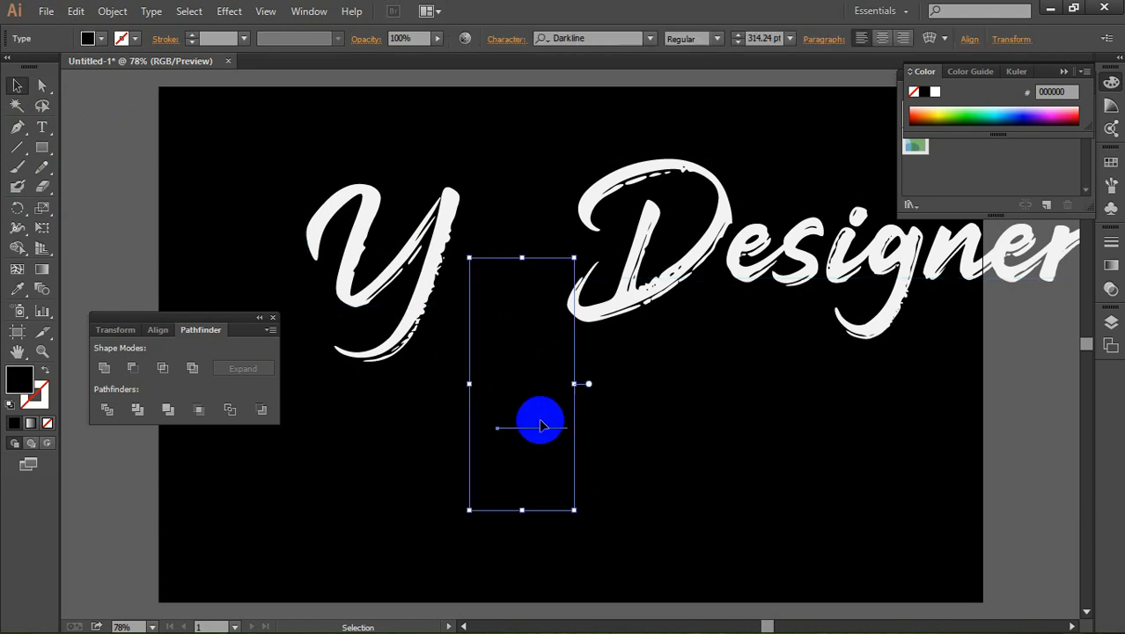
click(537, 422)
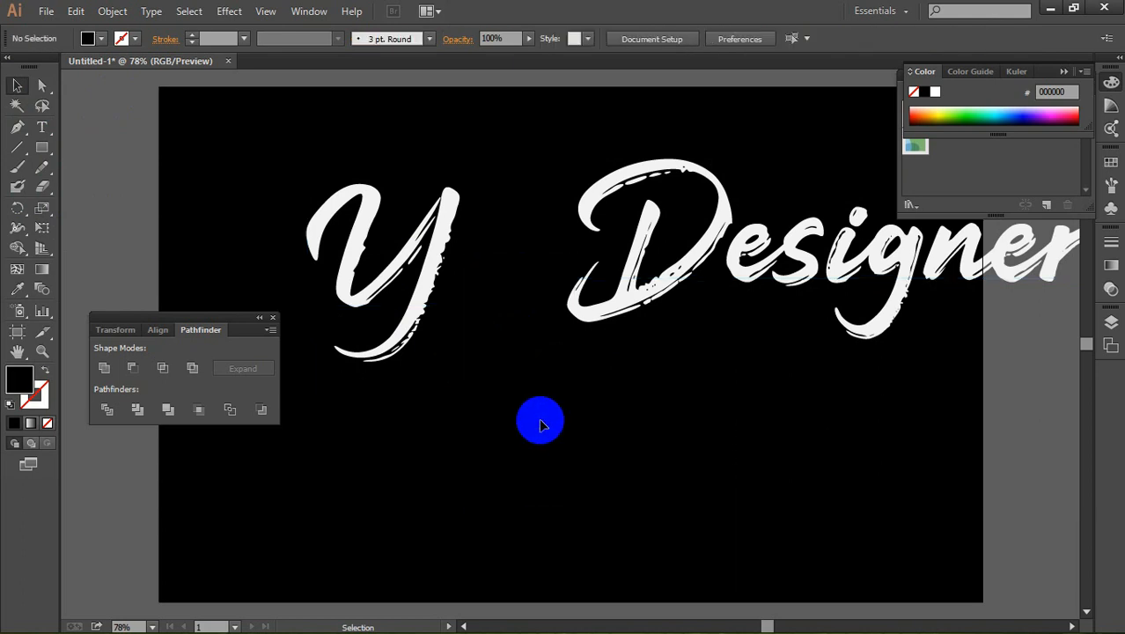
Step: Add a capital "P" as separate text below the "Y" and "Designer", and copy the formatting of the "Y" onto it
click(46, 133)
click(505, 460)
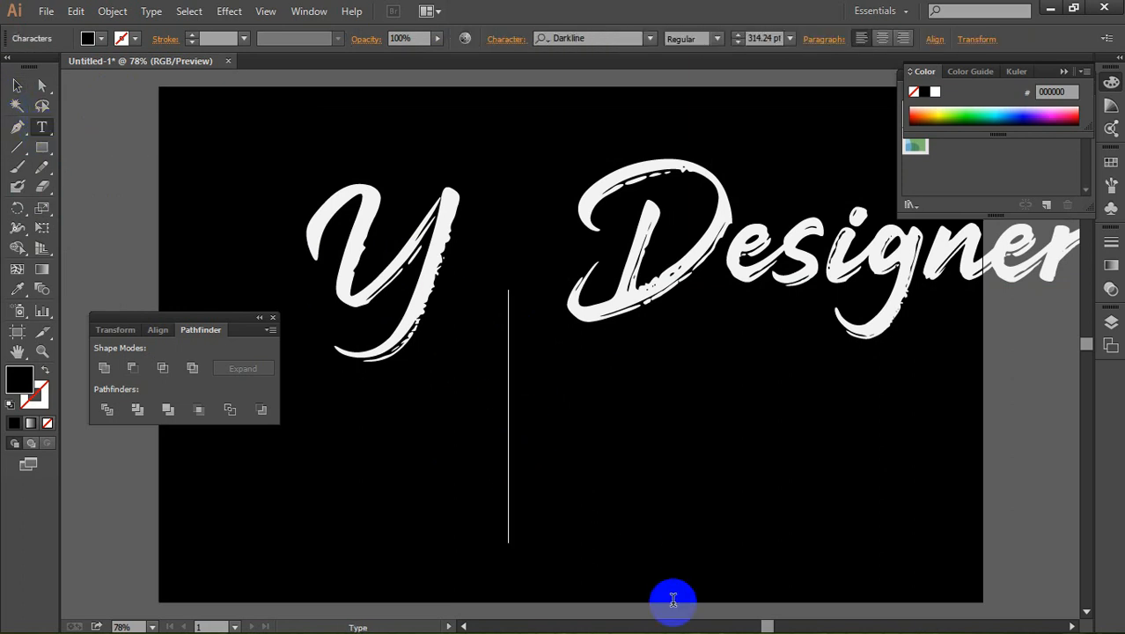
key(Escape)
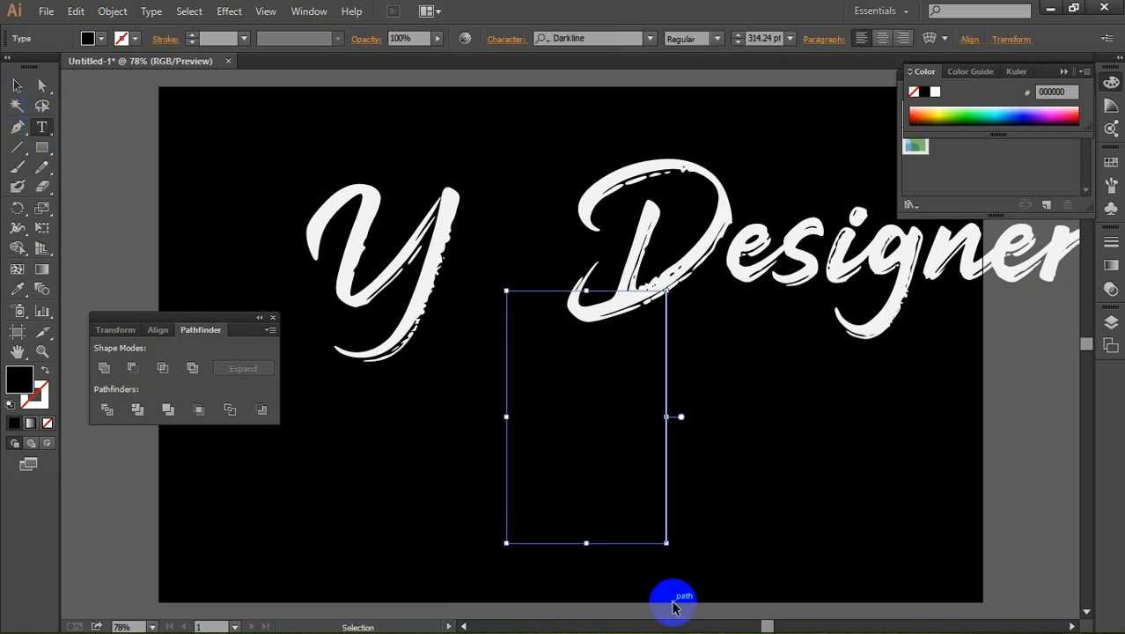
key(t)
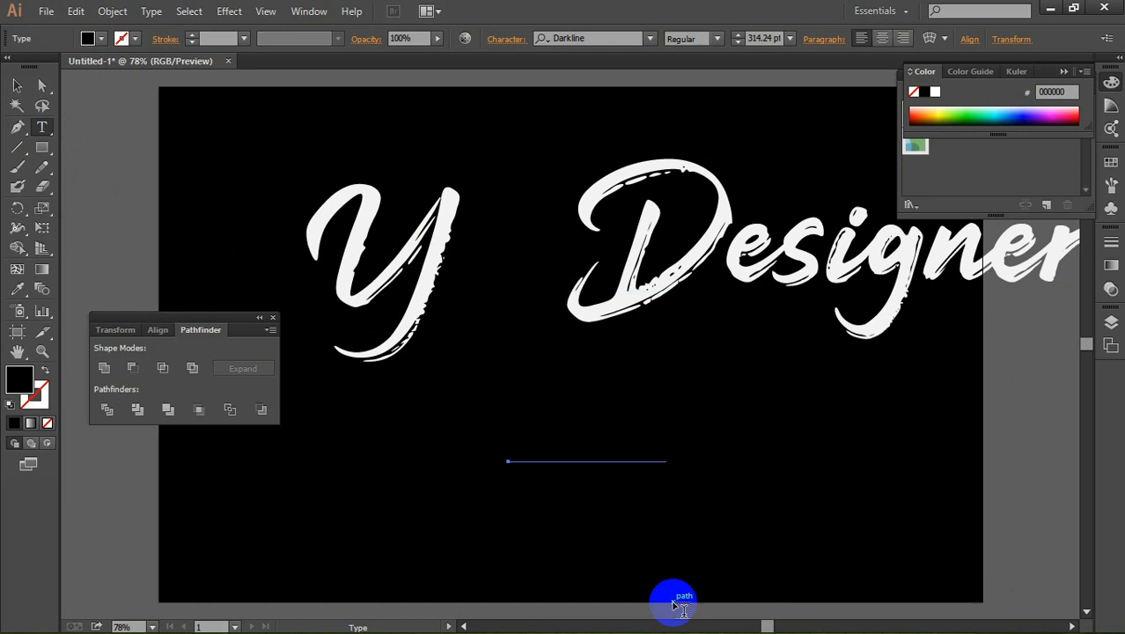
click(17, 288)
click(361, 248)
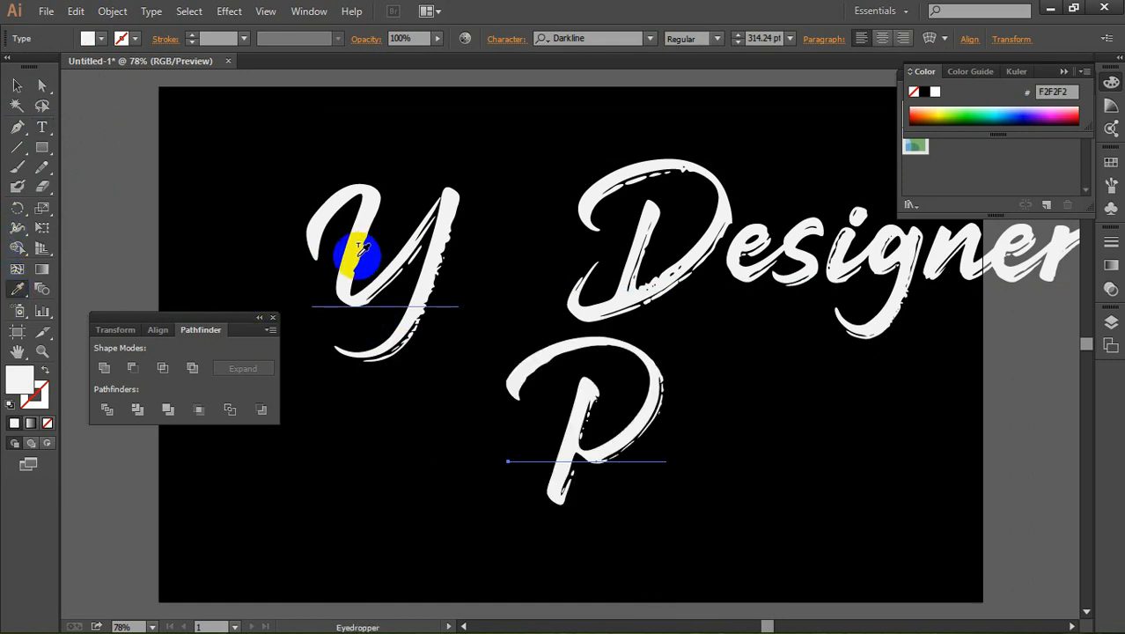
Step: Move the "P" so it overlaps the right stroke of the "Y" and scale it down to about 240 pt
click(17, 86)
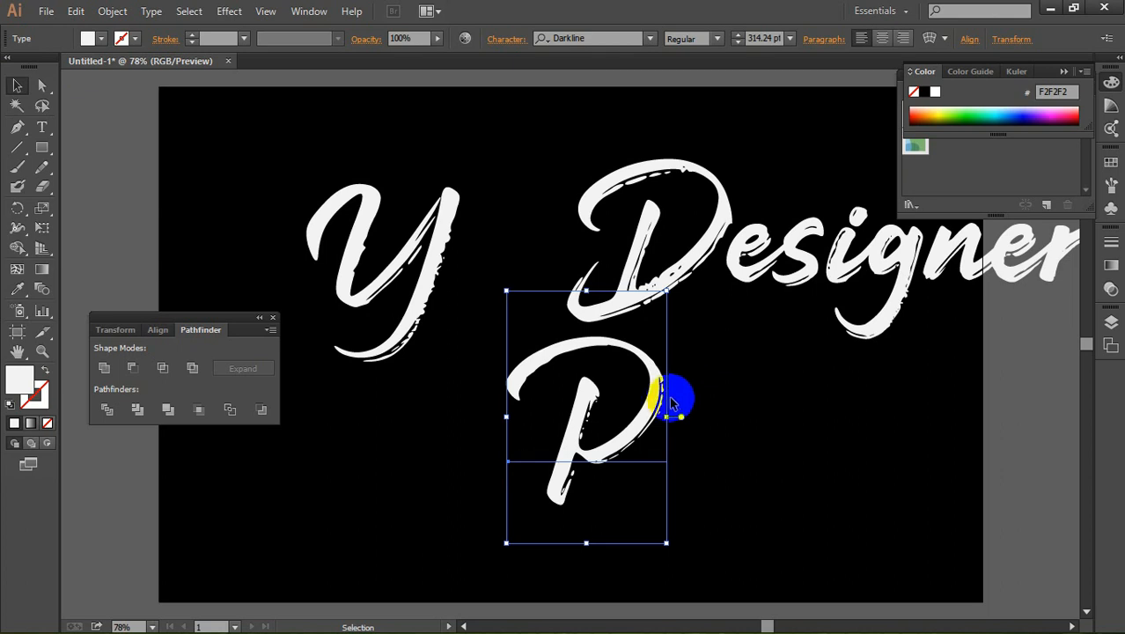
drag(671, 402, 519, 236)
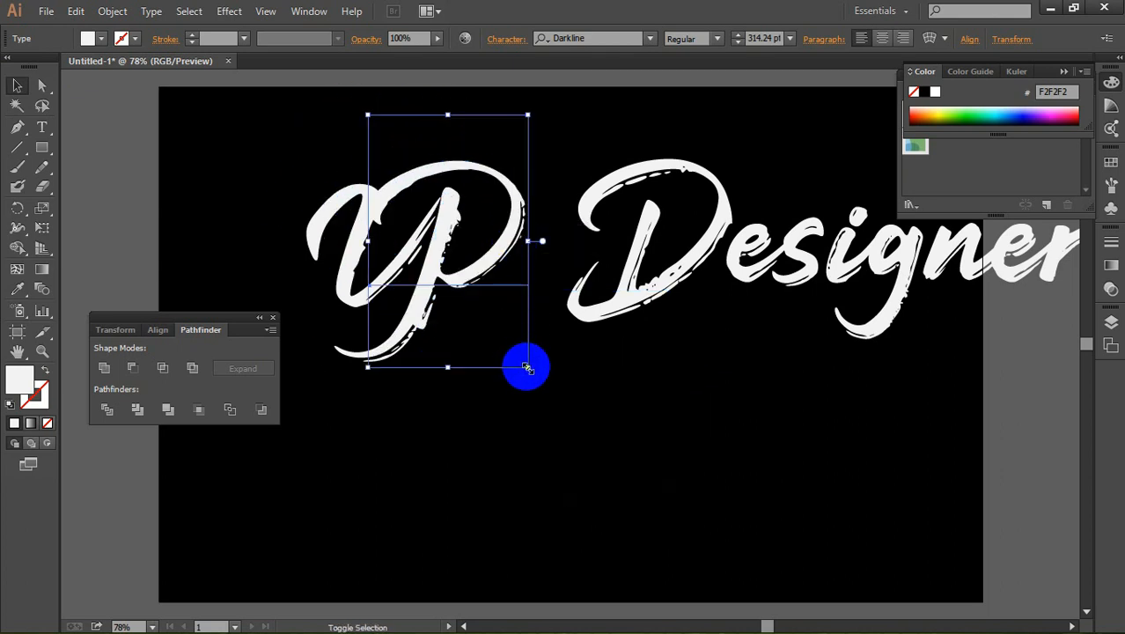
drag(526, 367, 508, 336)
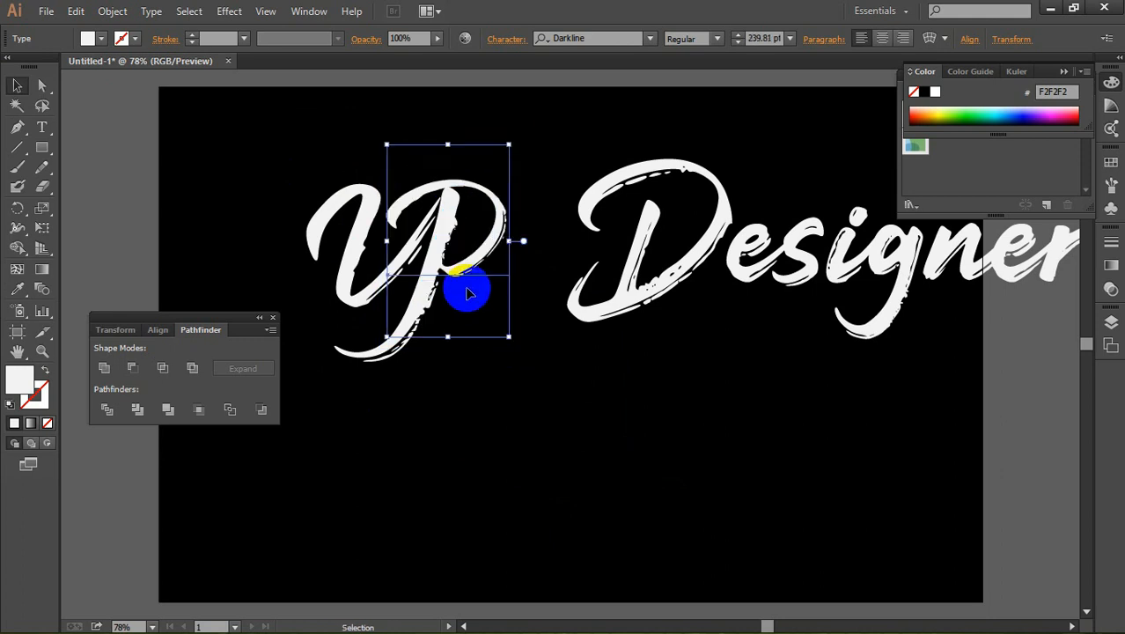
drag(471, 266, 471, 261)
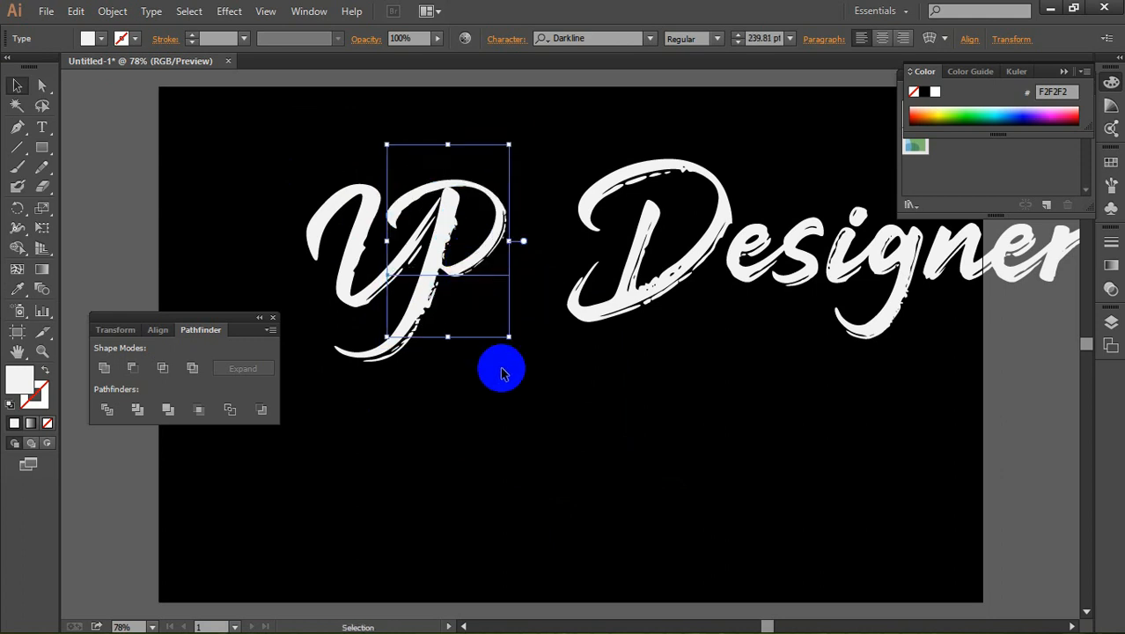
Step: Nudge the "P" up slightly so it sits a little higher against the "Y"
key(Up)
key(Up)
key(Up)
key(Up)
key(Up)
key(Up)
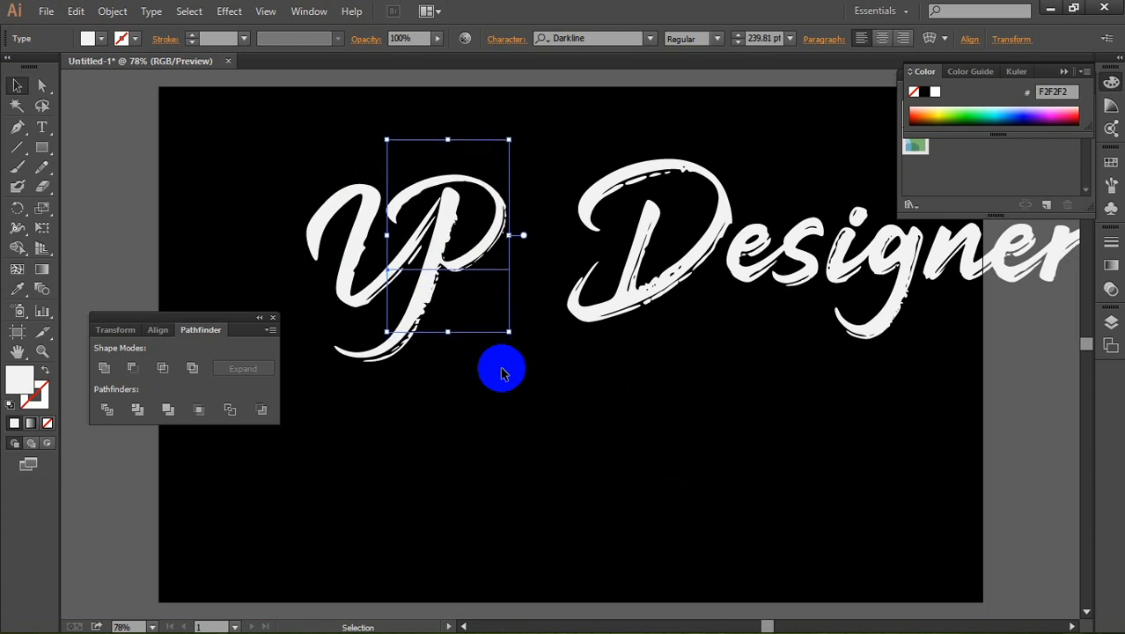
click(528, 415)
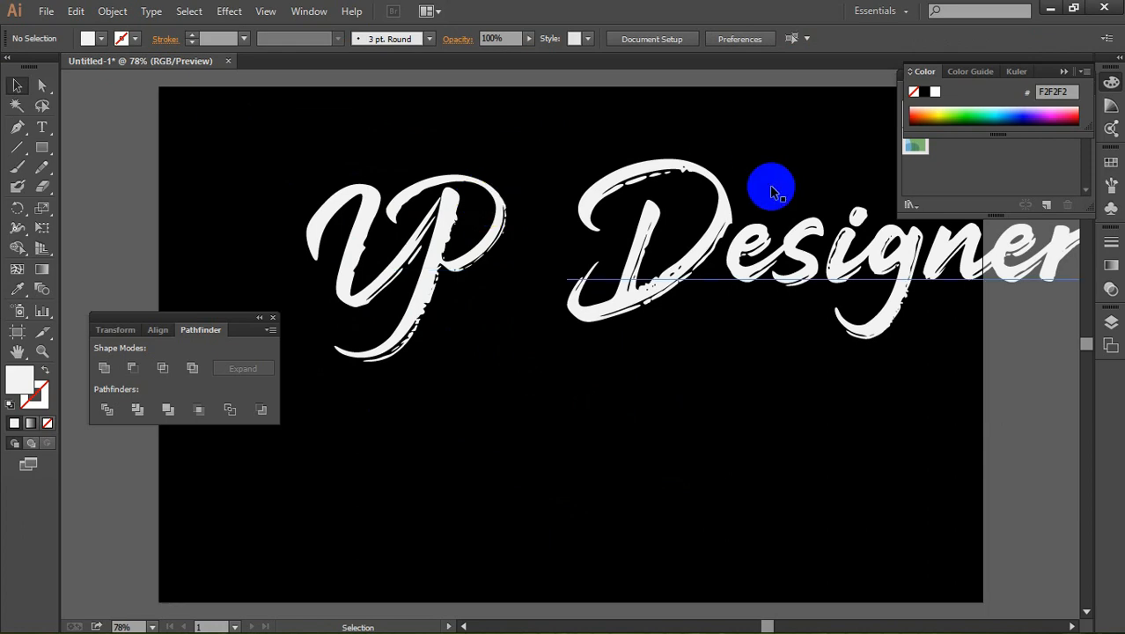
Step: Move "Designer" below the "P", tight against the tail of the "Y", and scale it down proportionally to about 231 pt
drag(704, 256, 564, 371)
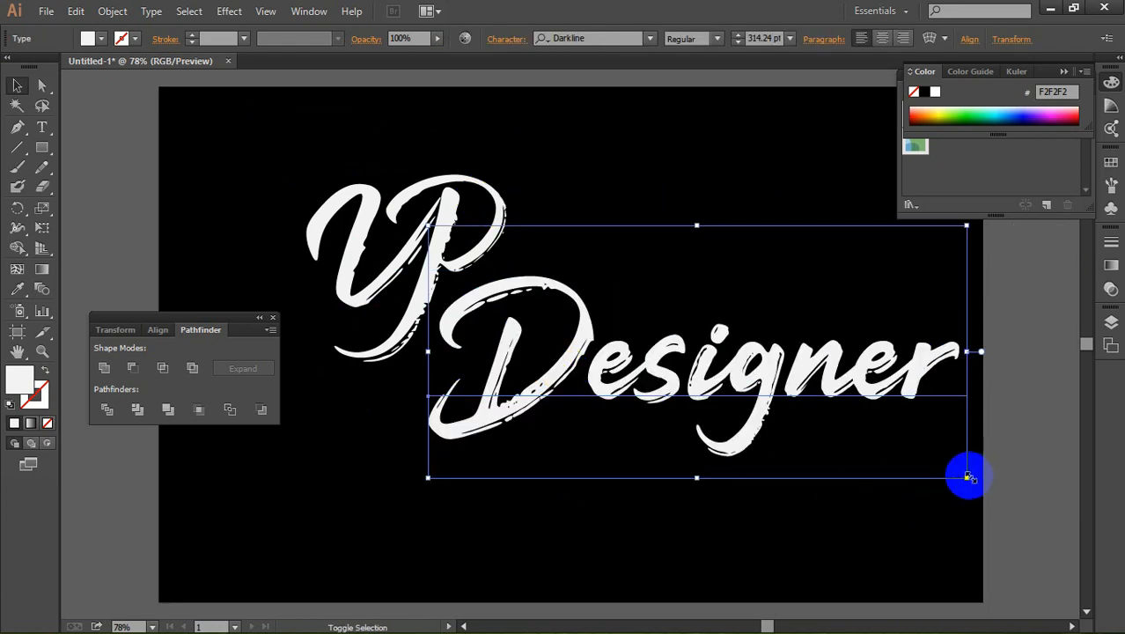
drag(967, 476, 824, 412)
drag(733, 337, 730, 346)
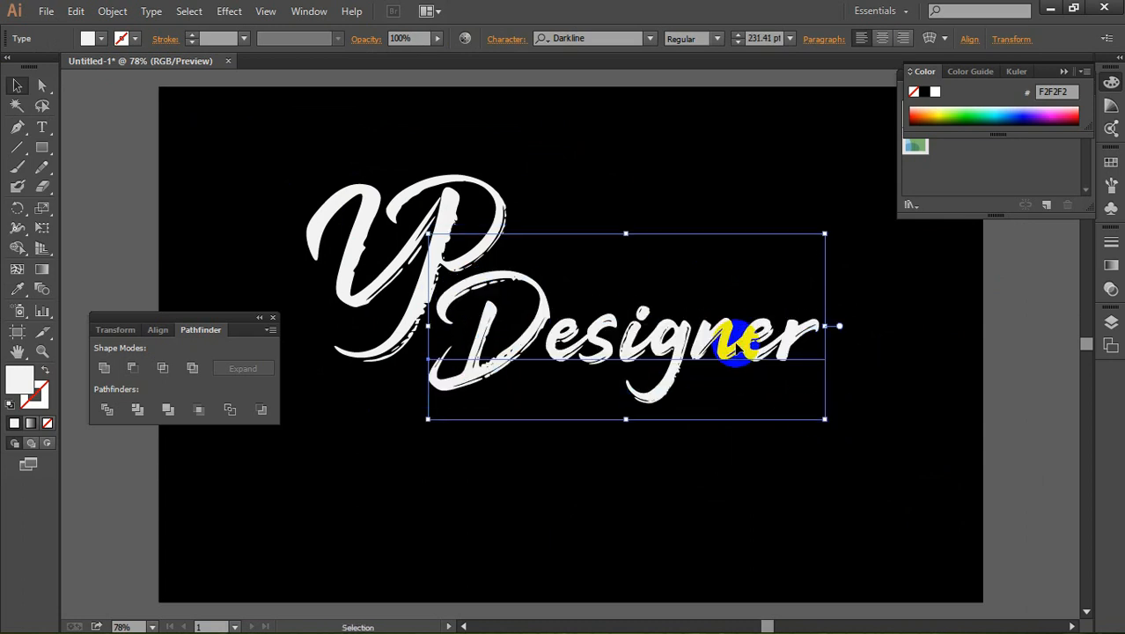
click(658, 163)
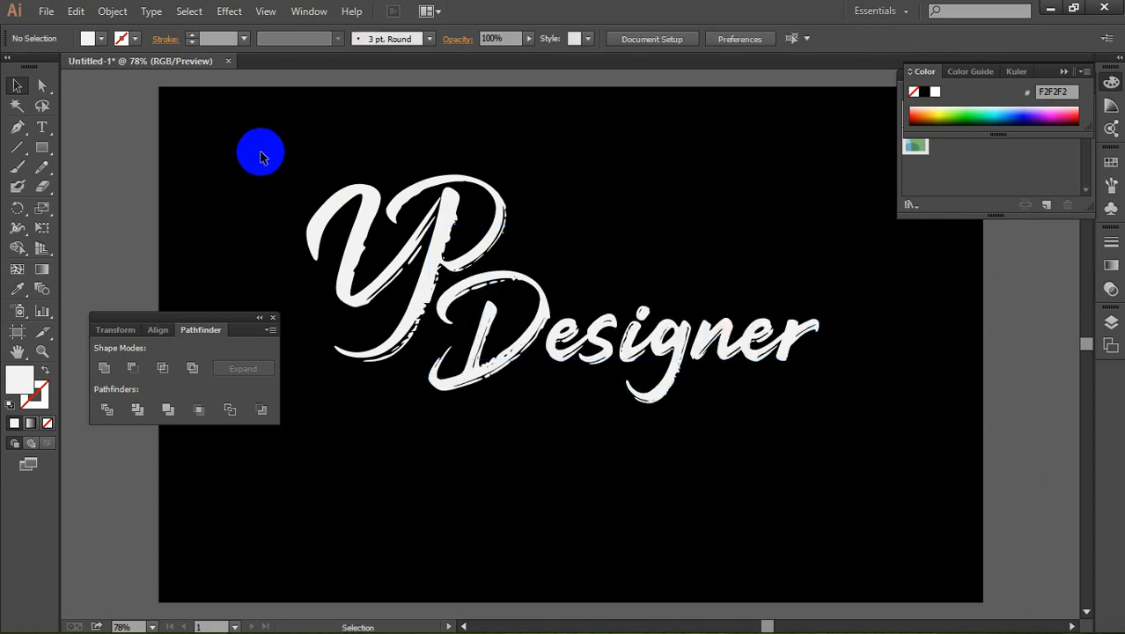
Step: Convert the "Y", "P" and "Designer" texts to outlines
drag(216, 126, 924, 447)
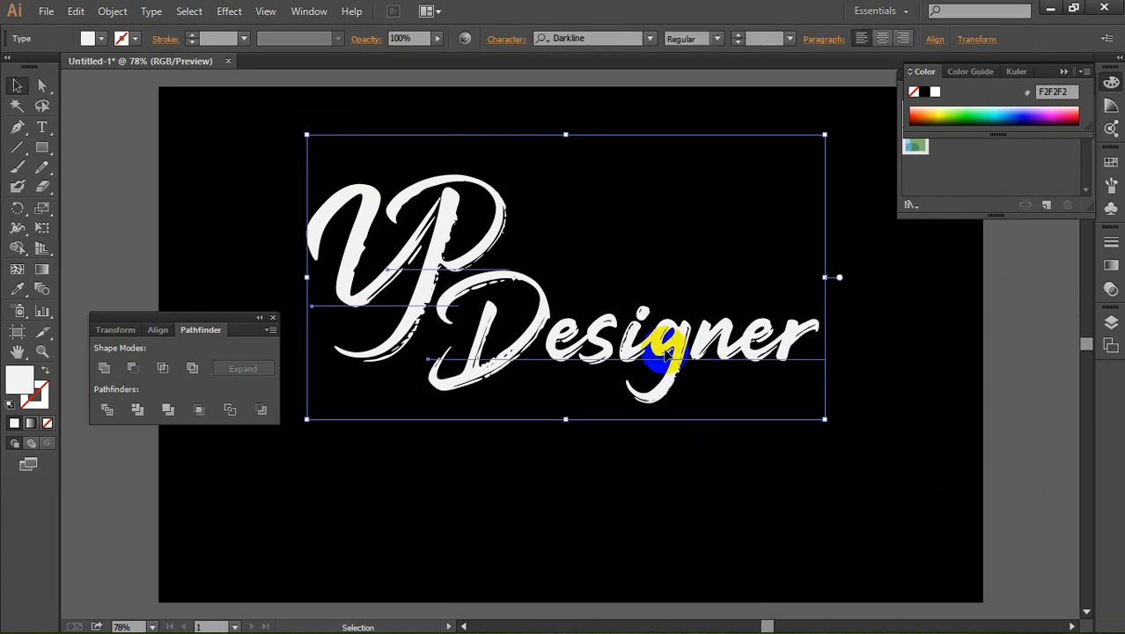
right_click(662, 347)
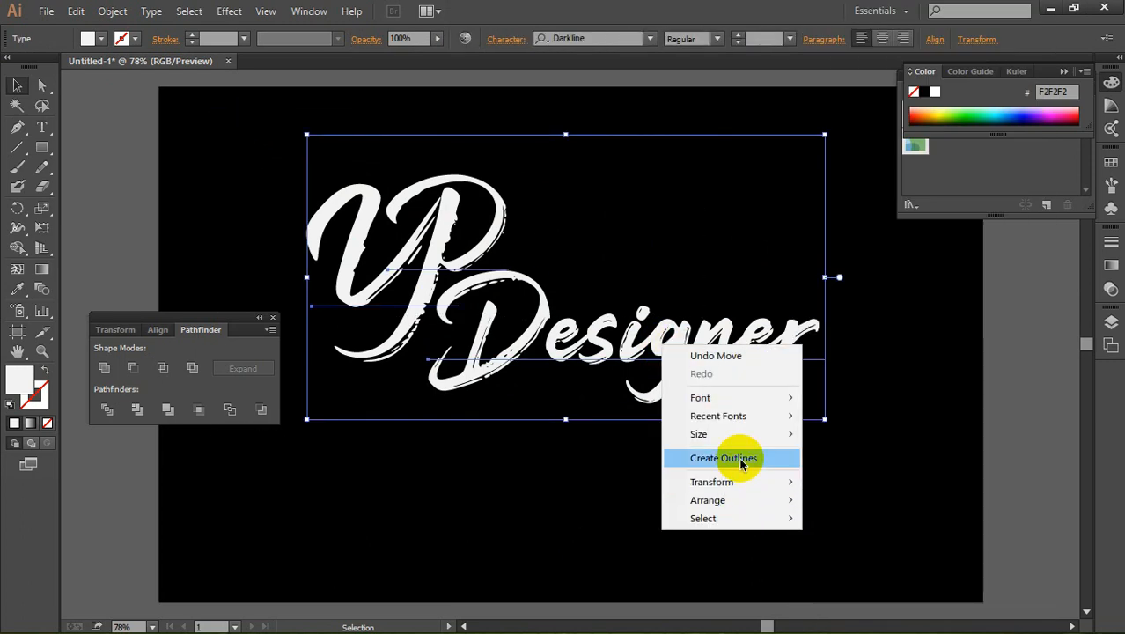
click(741, 459)
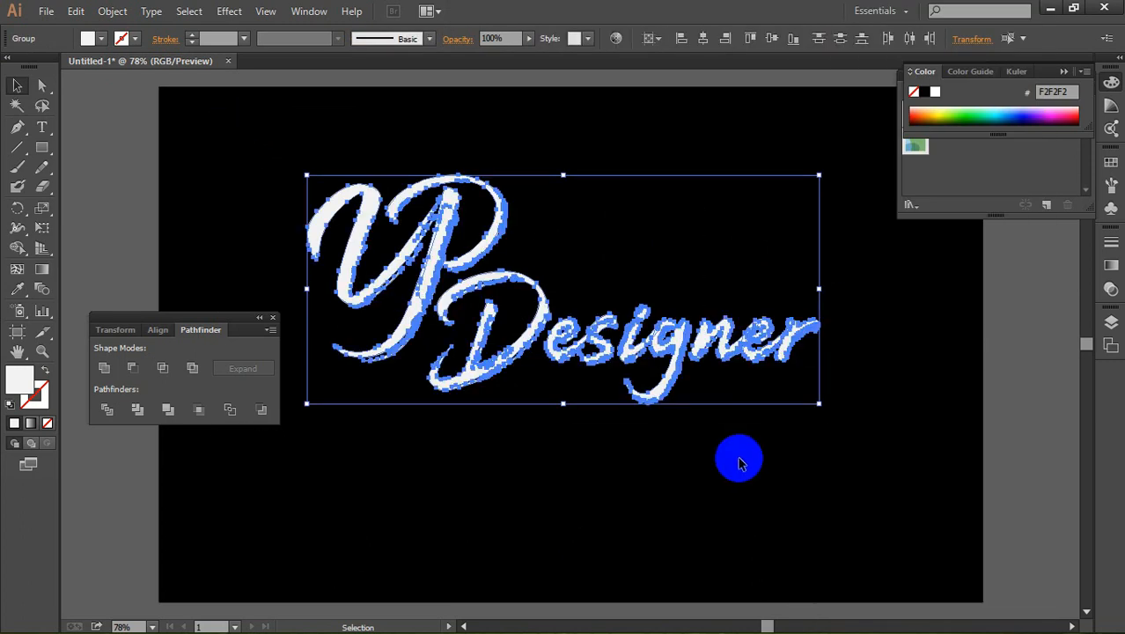
Step: Unite the outlined "Y" and "P" into a single shape, leaving "Designer" out
click(373, 135)
drag(373, 134, 464, 239)
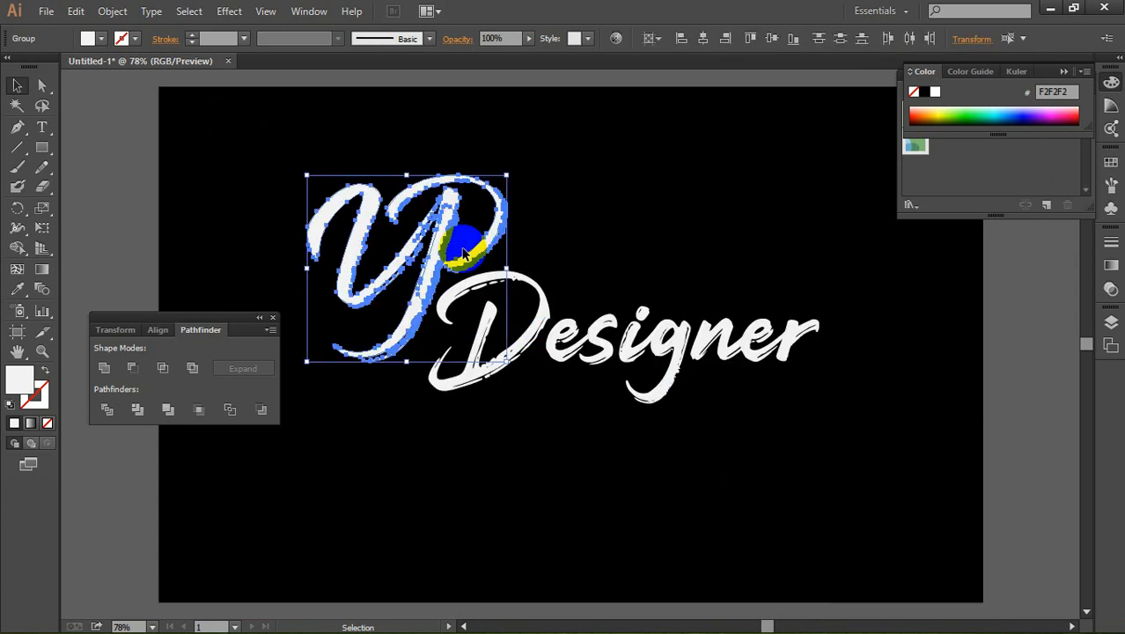
click(105, 367)
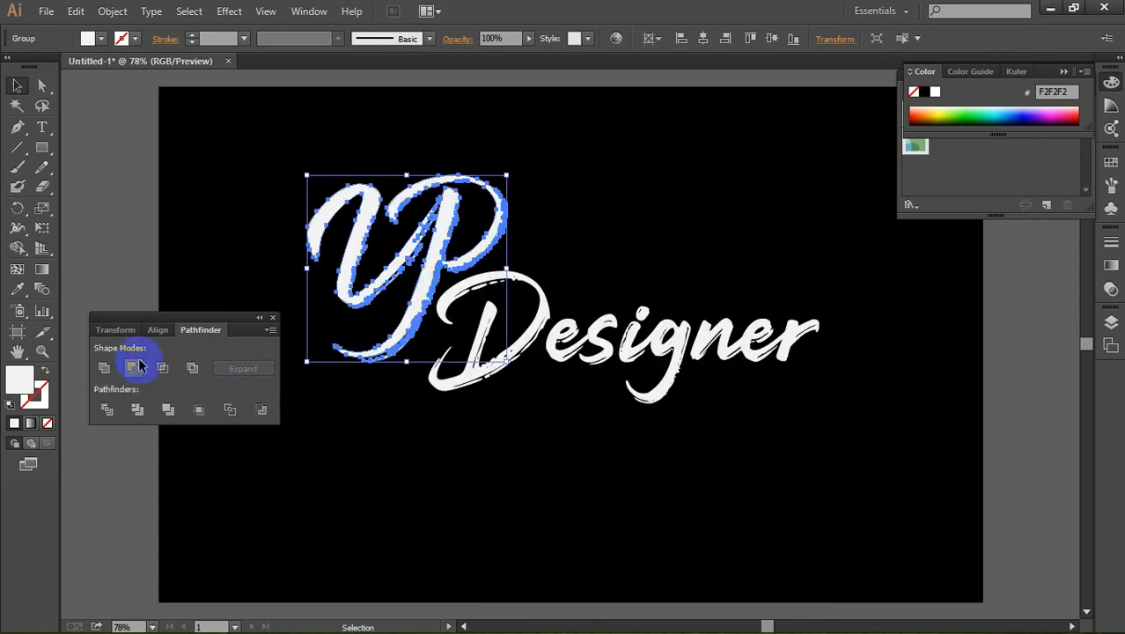
click(638, 507)
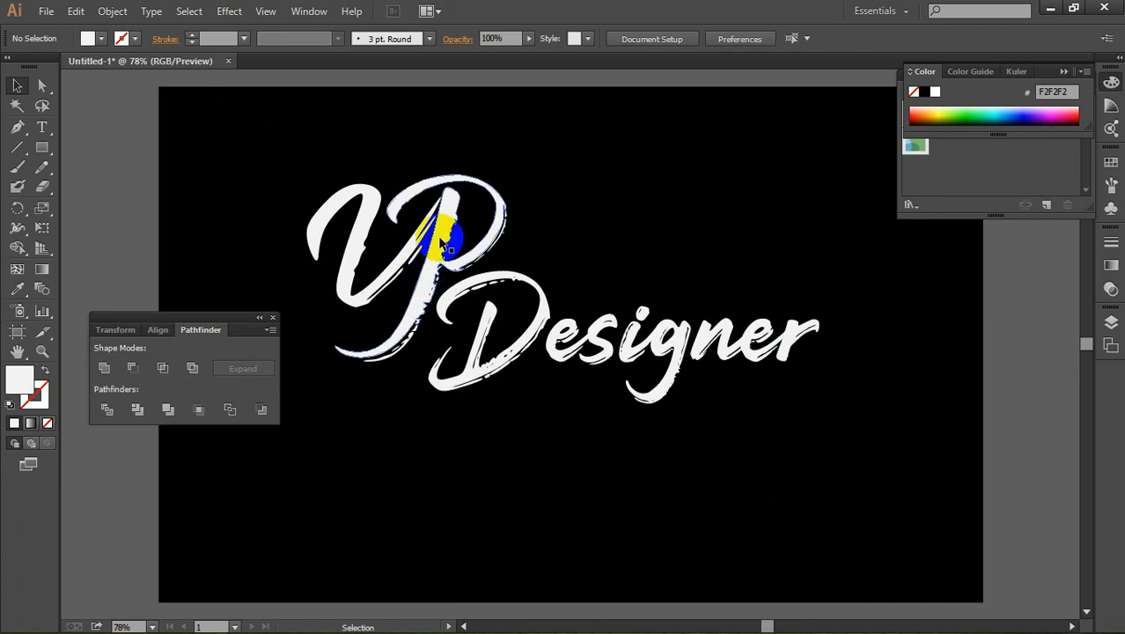
Step: Group the united "YP" with "Designer" and move the group down to the middle of the artboard
drag(283, 137, 887, 455)
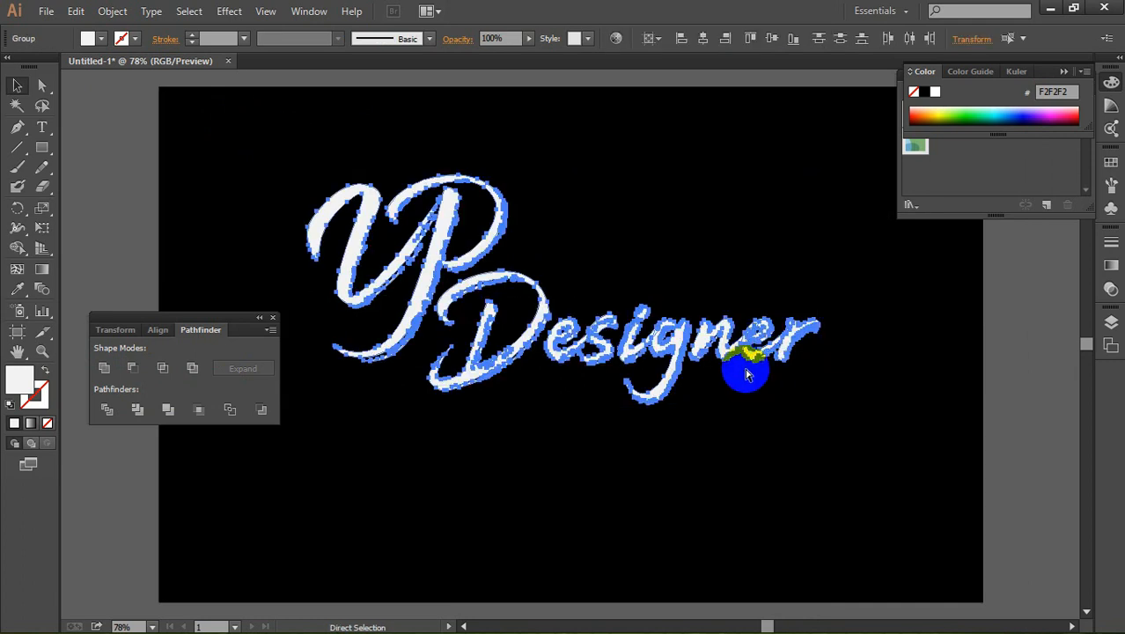
key(ctrl+g)
drag(720, 344, 730, 420)
click(863, 288)
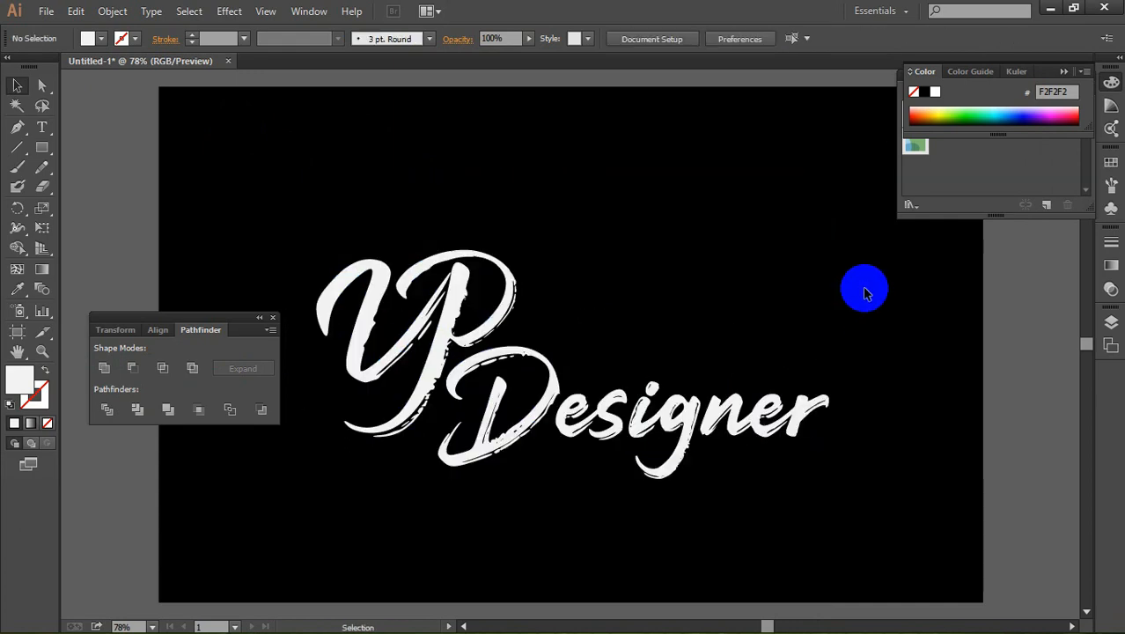
Step: Select the whole logo group and display its Appearance settings
click(666, 441)
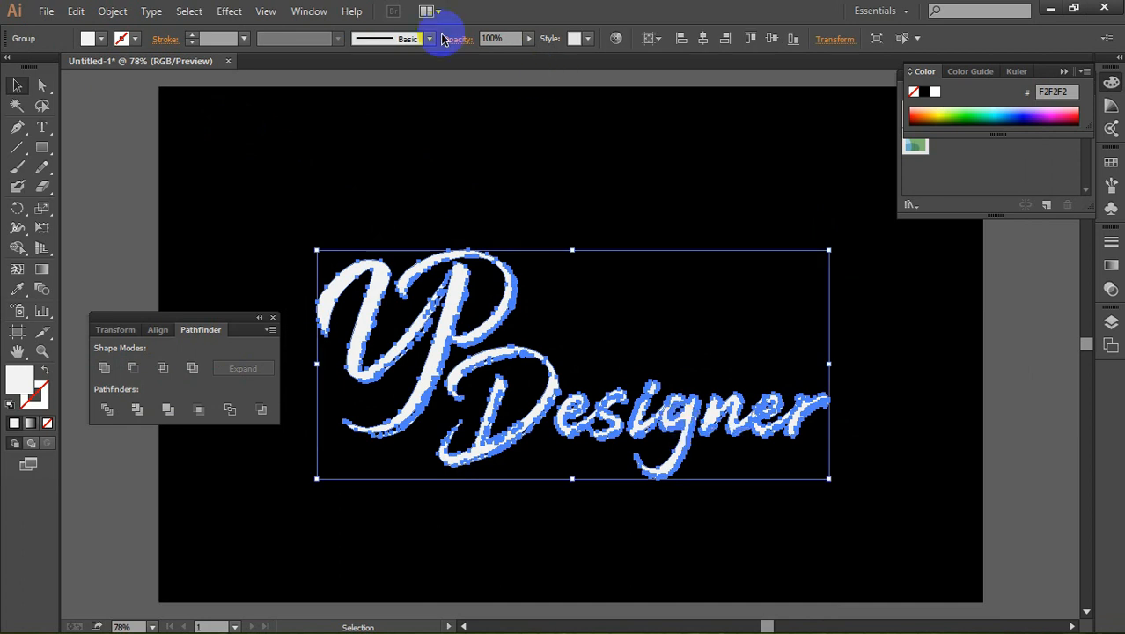
click(308, 11)
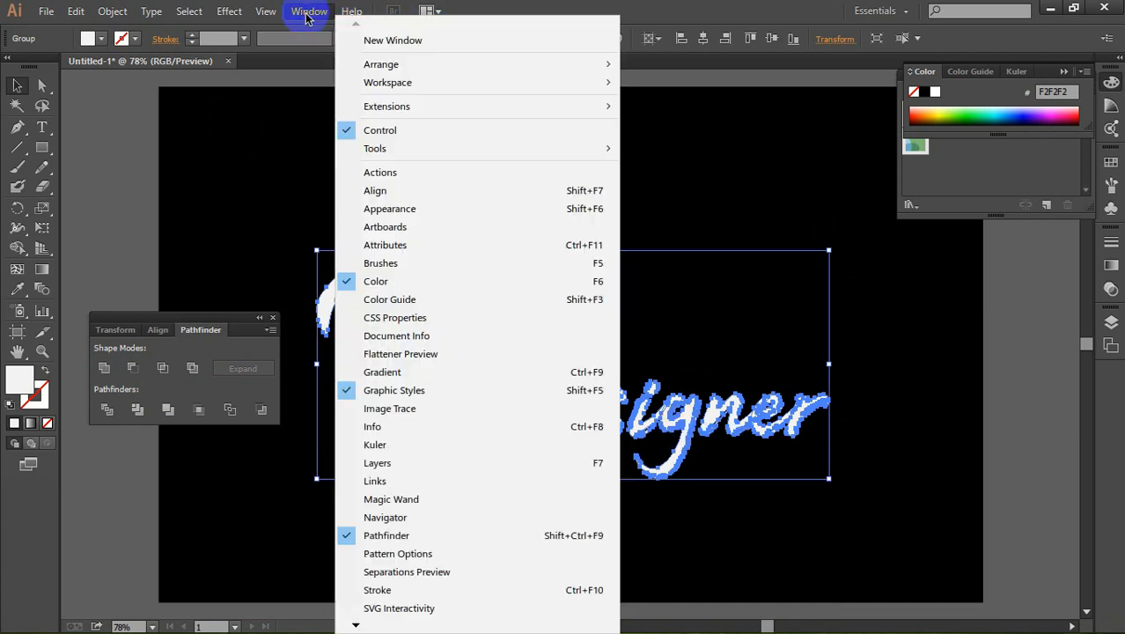
click(401, 209)
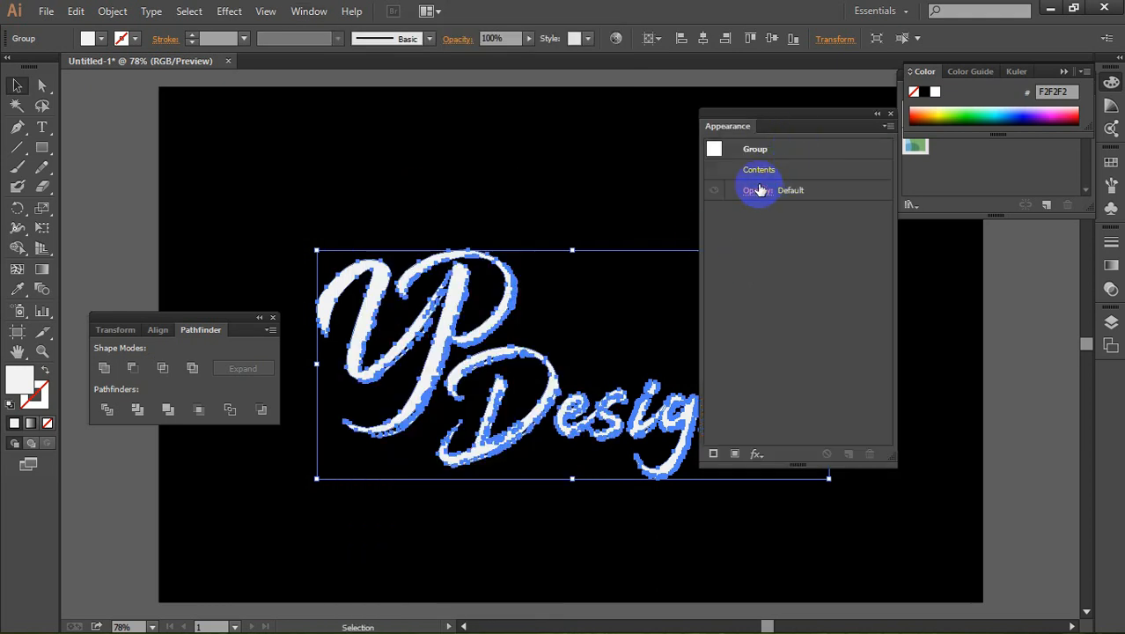
click(715, 454)
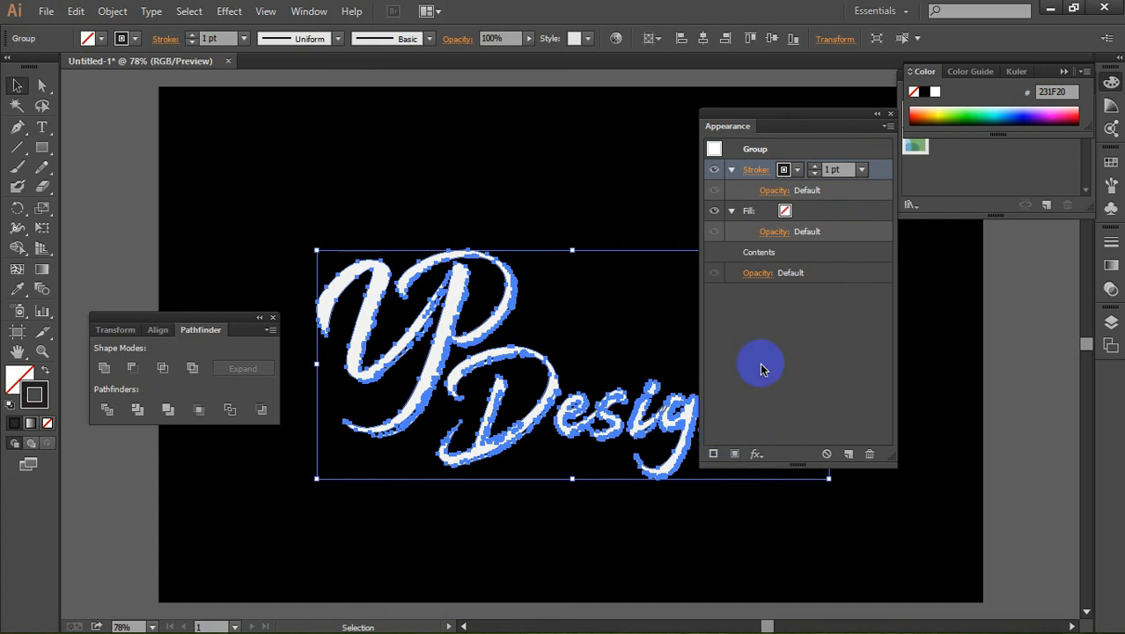
click(796, 173)
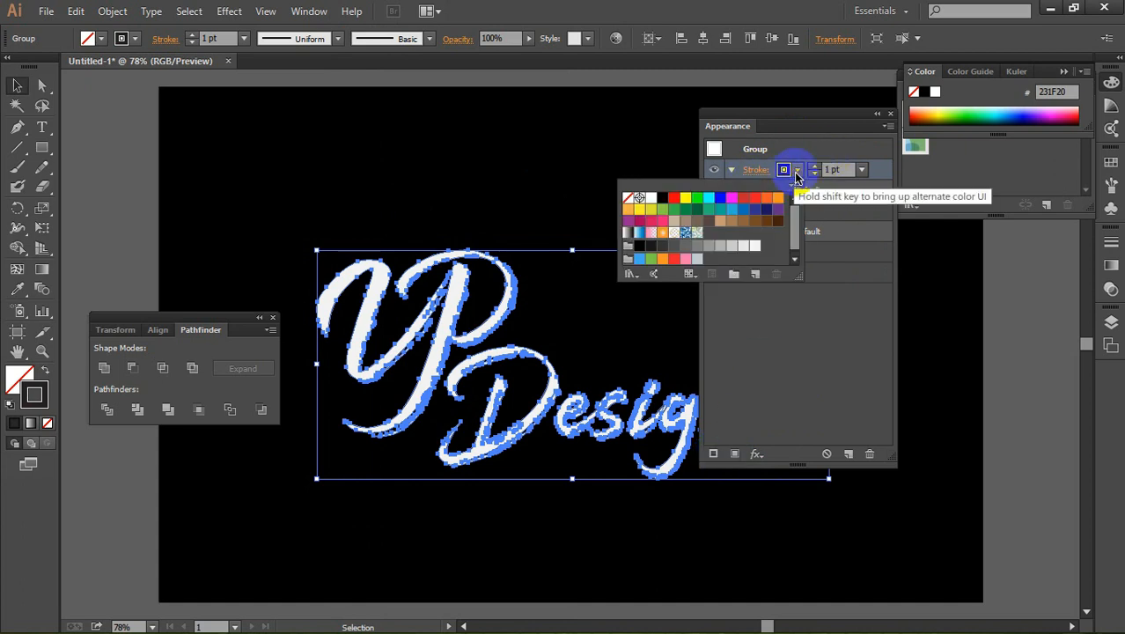
click(627, 200)
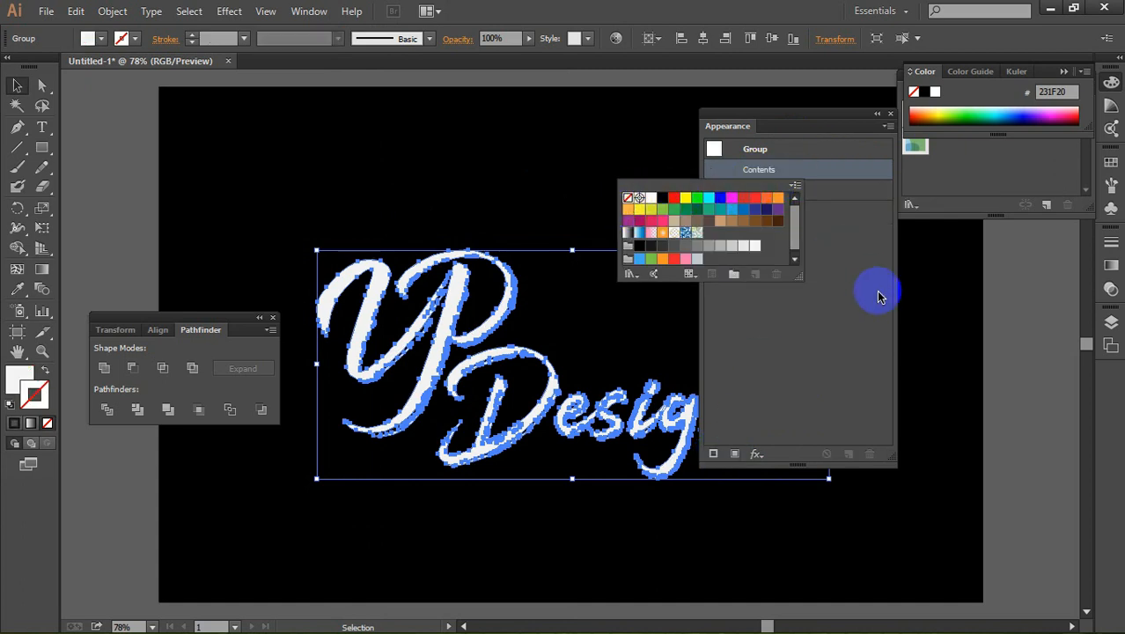
click(849, 284)
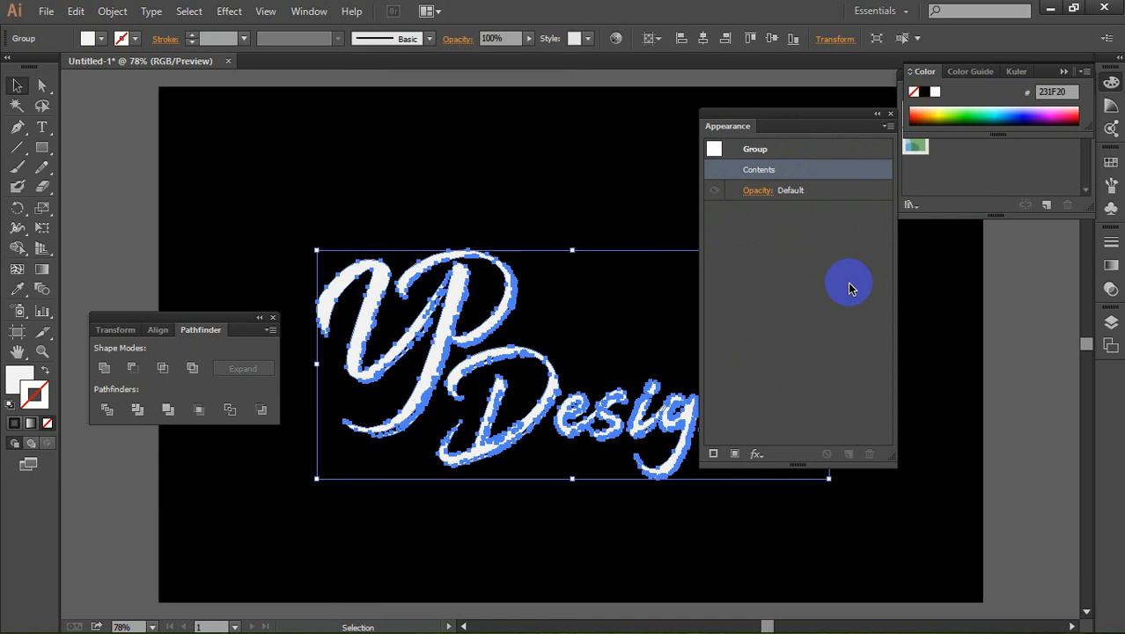
Step: Add a stroke and fill to the logo group, apply the white-to-black gradient swatch to the fill, and display the gradient settings
click(714, 454)
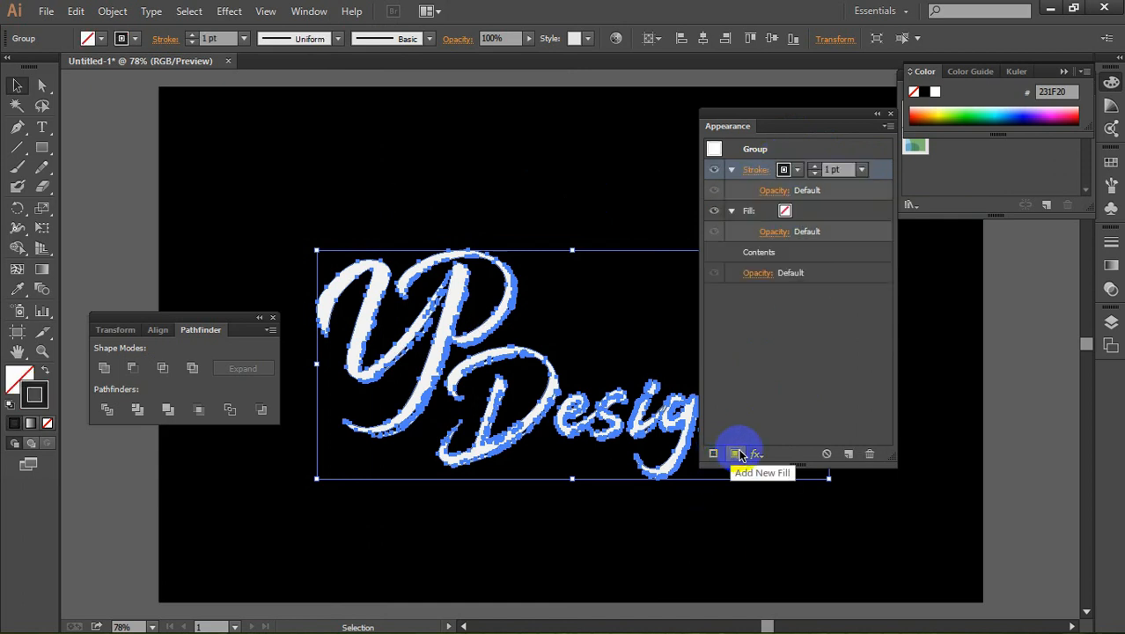
click(781, 213)
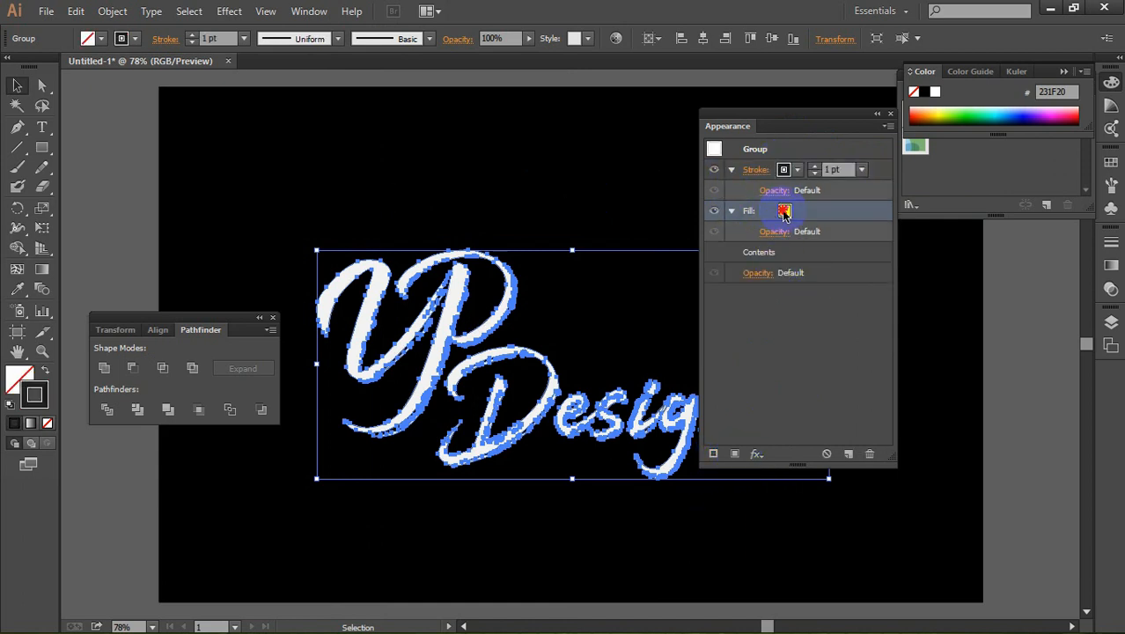
click(796, 215)
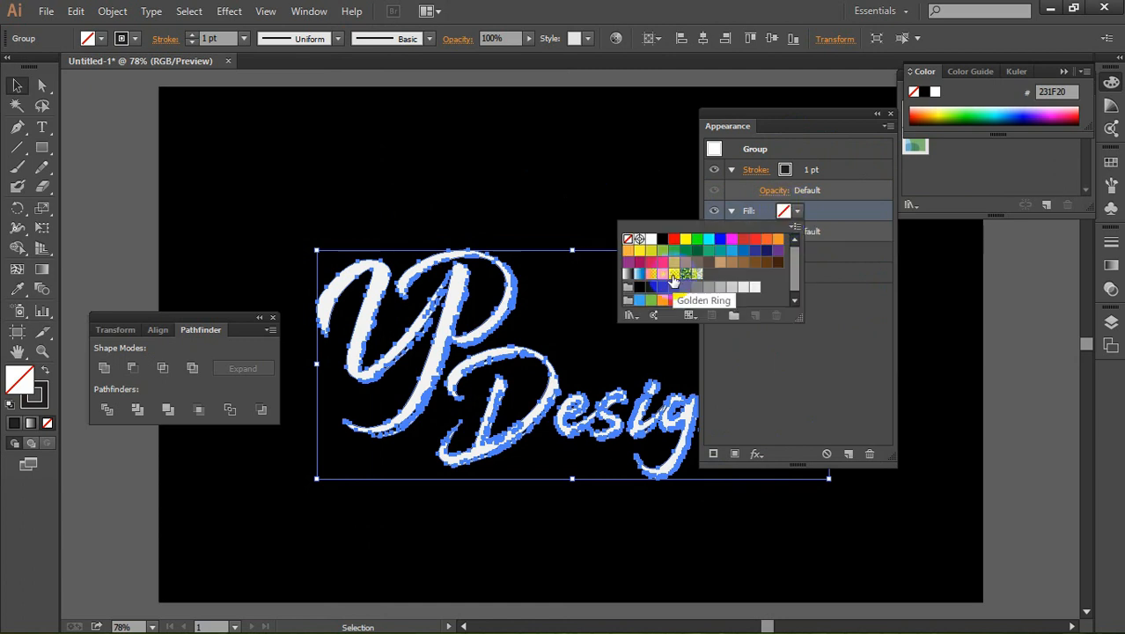
click(628, 273)
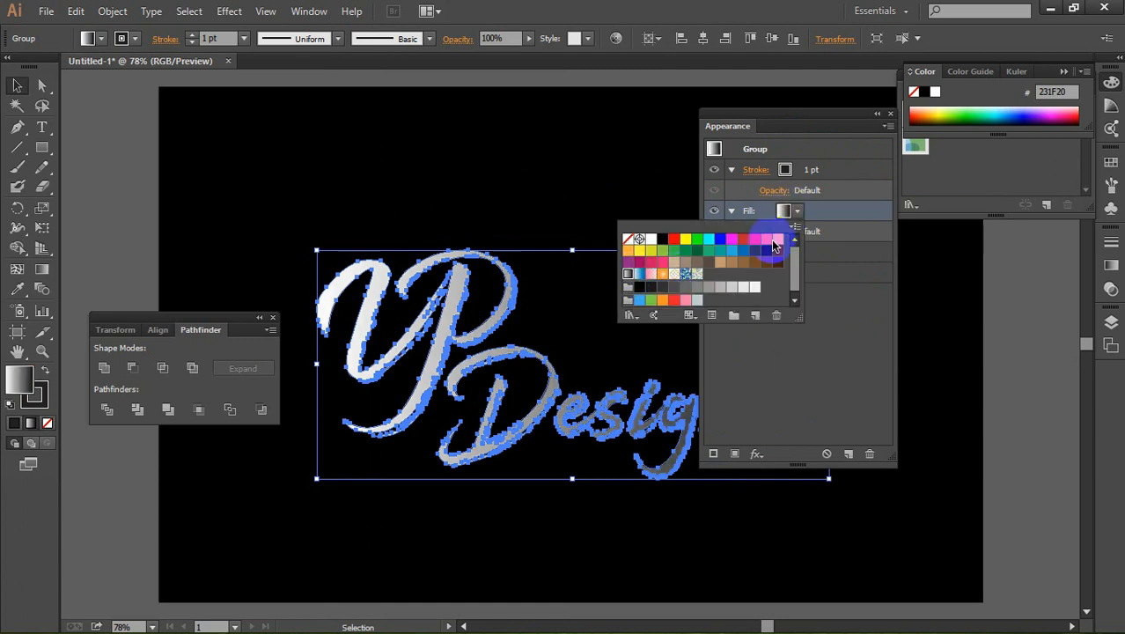
click(831, 297)
click(1111, 261)
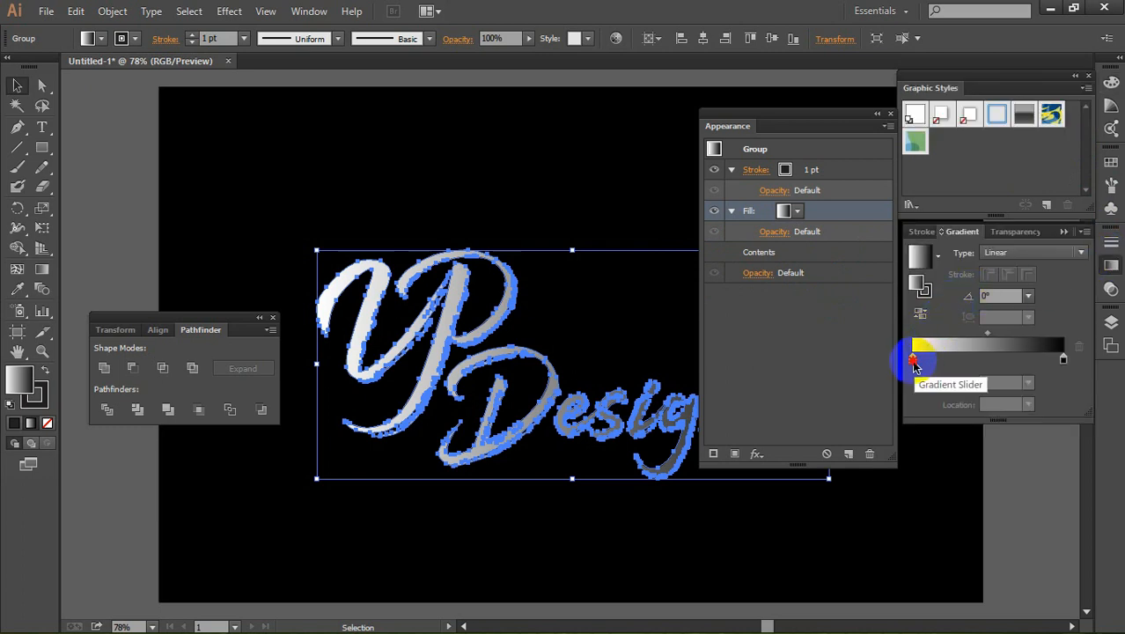
Step: Set the white stop of the fill gradient to the hex color 006699
click(912, 361)
double_click(912, 361)
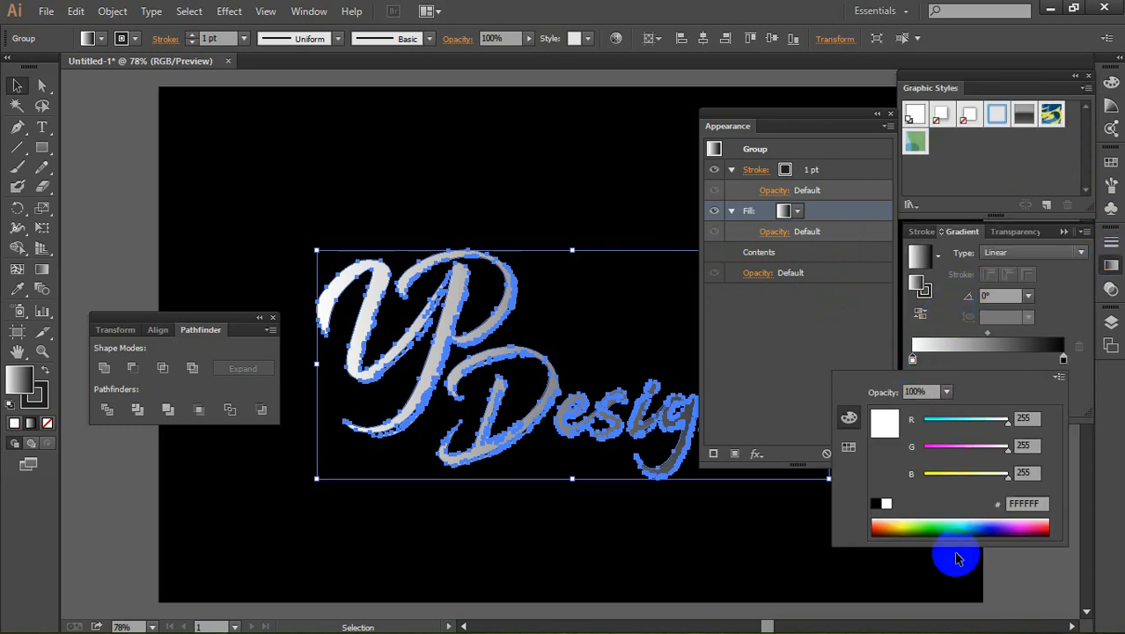
click(1042, 502)
drag(1042, 502, 981, 508)
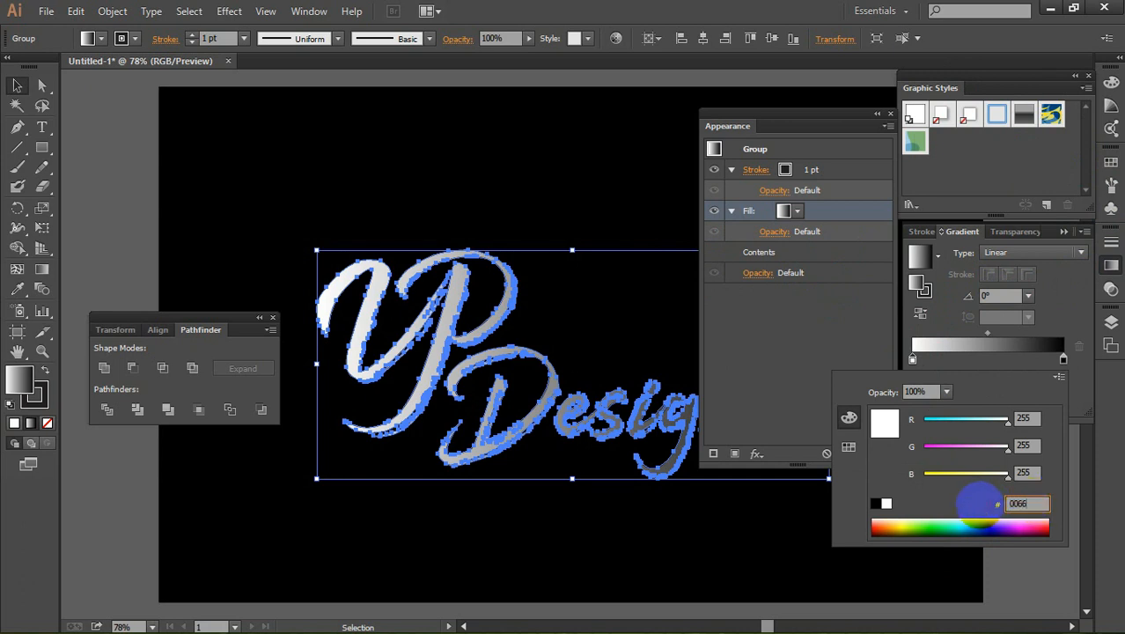
click(1027, 444)
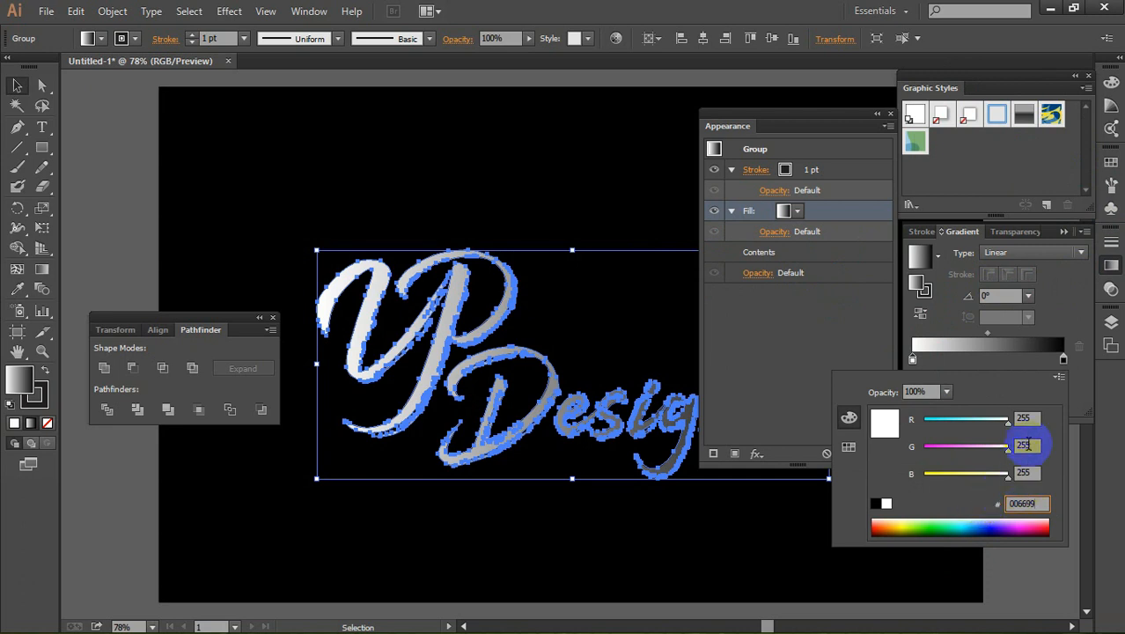
key(Return)
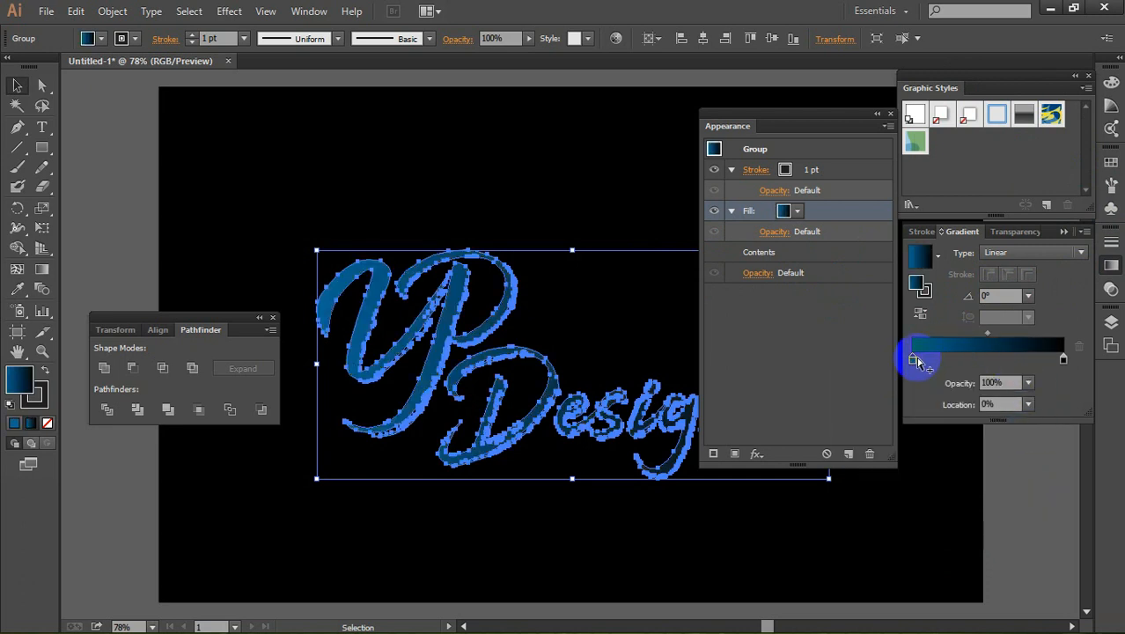
Step: Recolor the gradient's starting stop to bright blue 158CFF and its black end stop to 006699
double_click(912, 359)
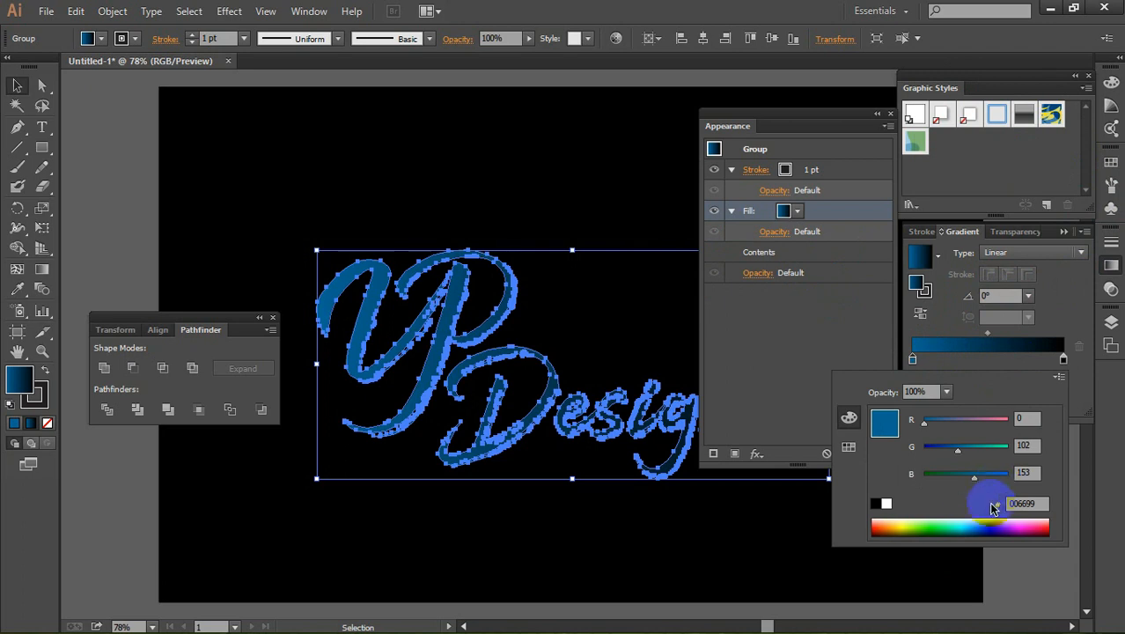
click(979, 519)
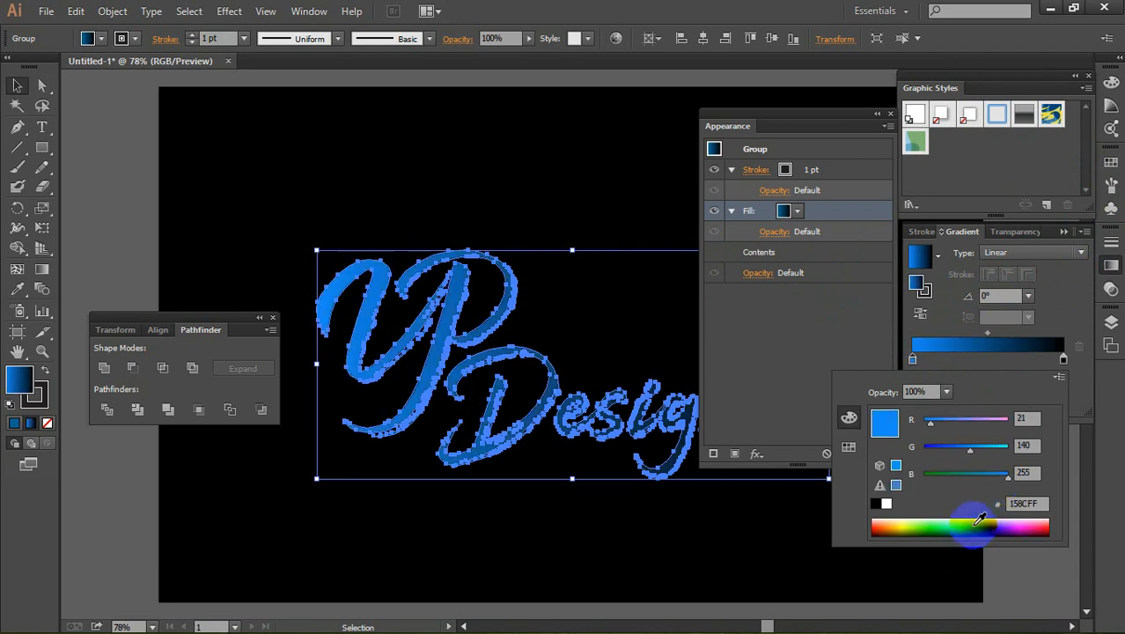
click(1063, 358)
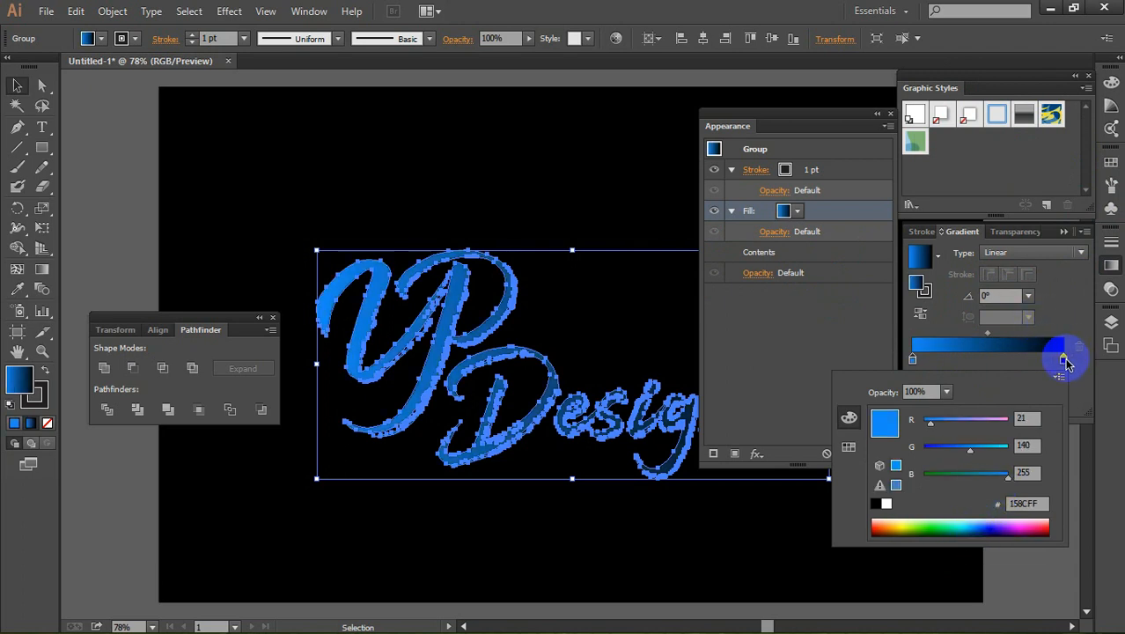
double_click(1064, 360)
double_click(1040, 505)
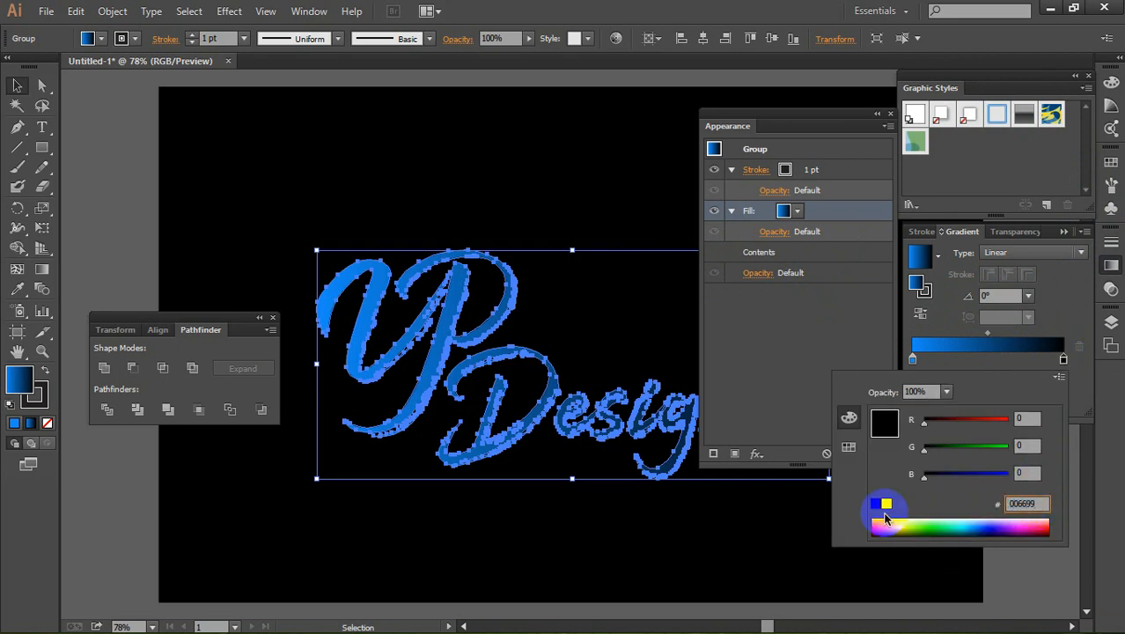
key(Return)
Step: Lighten the gradient's starting stop to sky blue by raising its green value to about 196
double_click(913, 359)
click(974, 531)
drag(970, 450, 1000, 450)
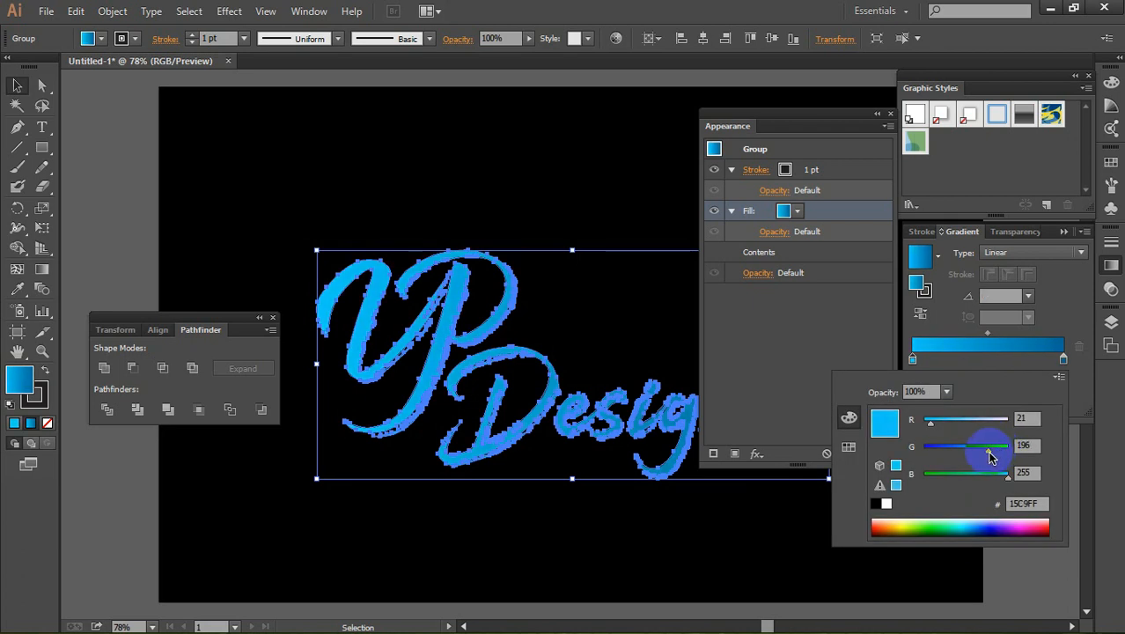
Step: Set the angle of the logo's linear fill gradient to -45°
click(1031, 296)
click(1031, 297)
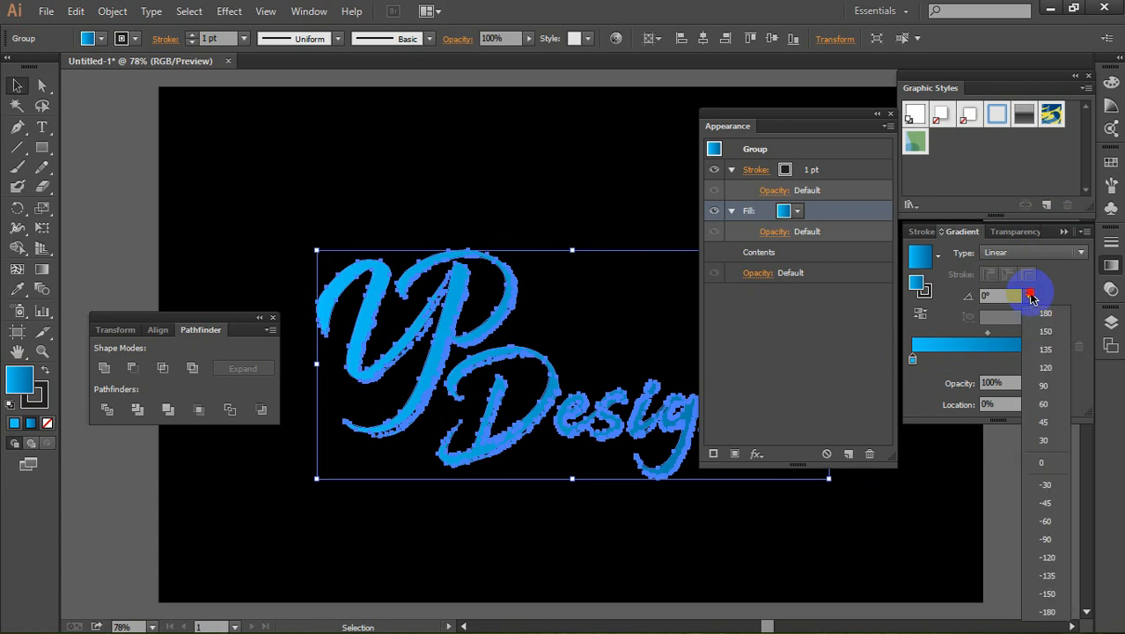
click(1043, 421)
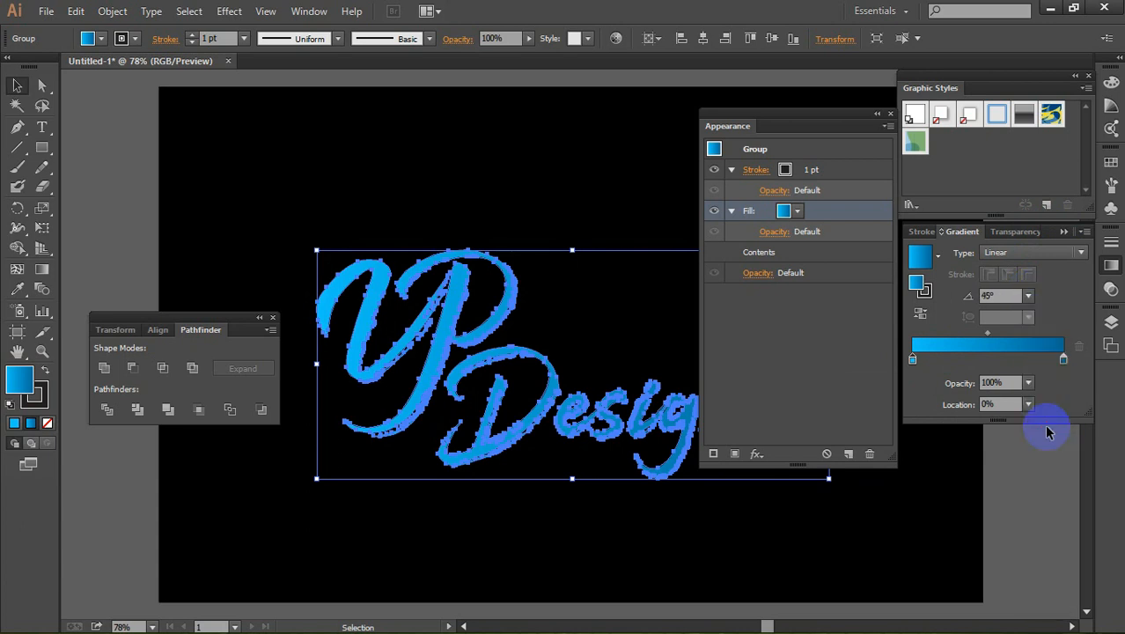
click(1028, 296)
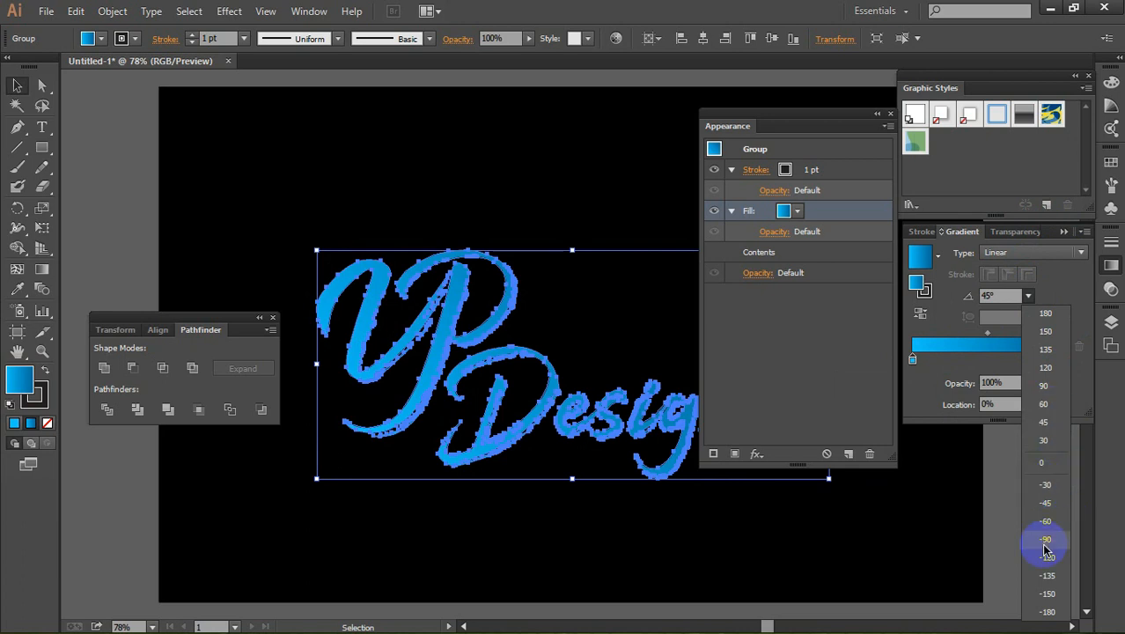
click(1055, 506)
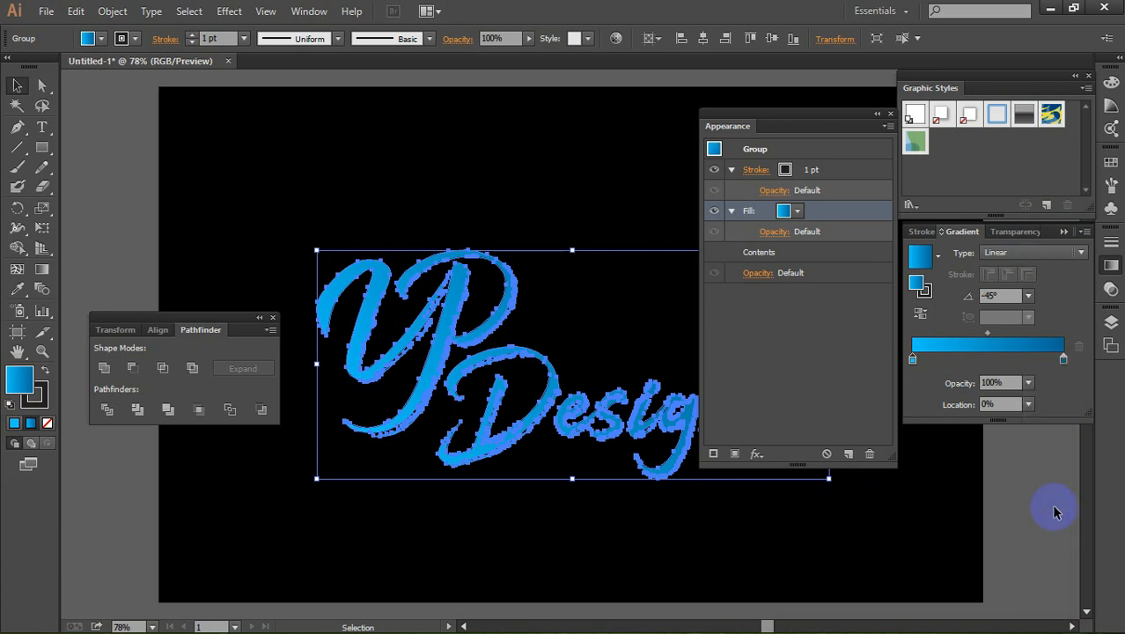
Step: Recolor the gradient's dark end stop to royal blue 0046E2 by changing green to 70 and blue to 226, and deselect the logo
click(1063, 360)
double_click(1063, 362)
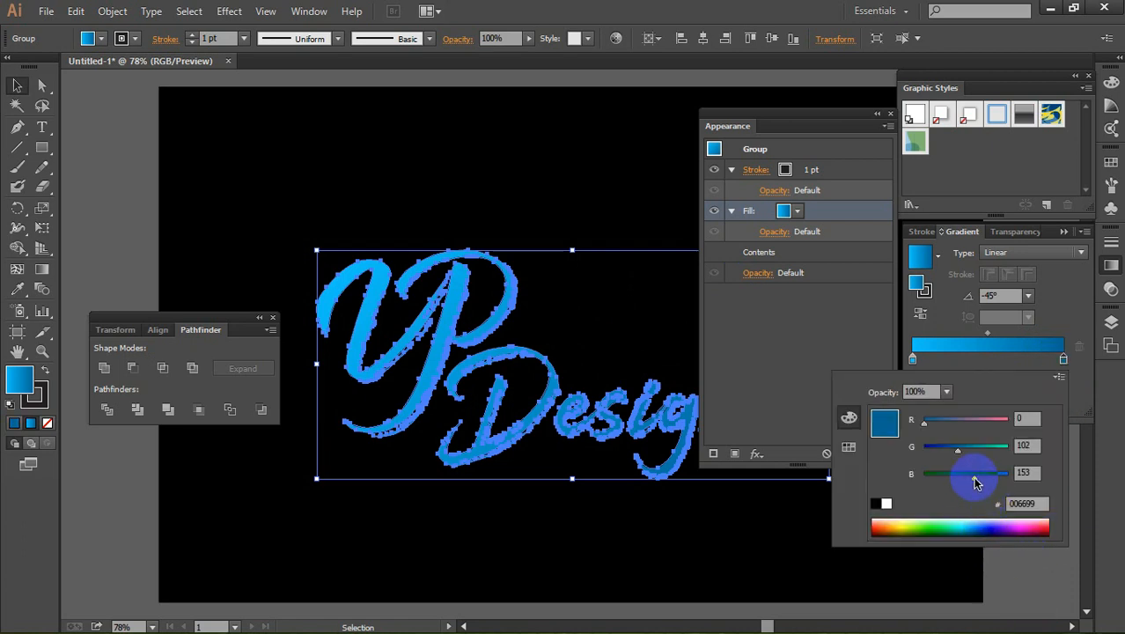
drag(958, 454, 947, 449)
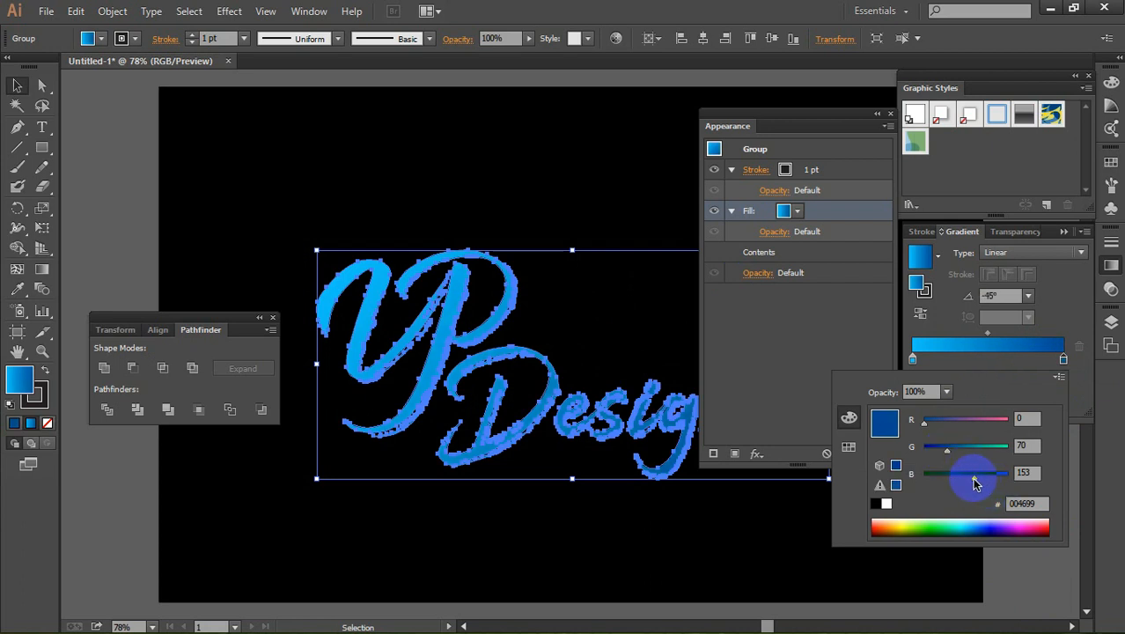
drag(971, 474, 997, 478)
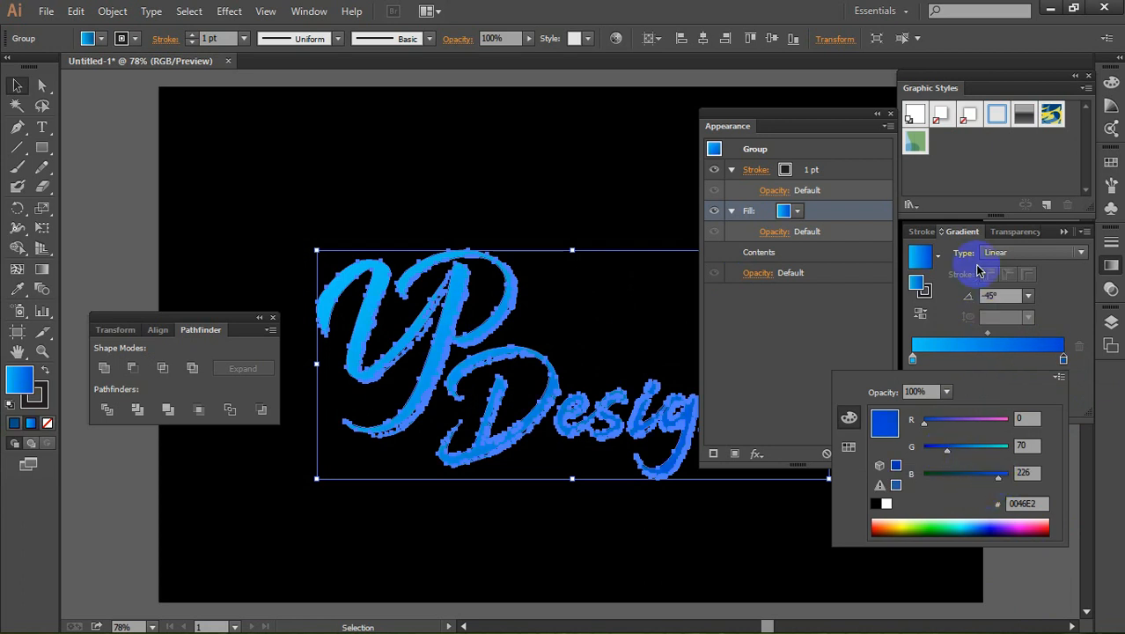
click(1053, 303)
click(522, 189)
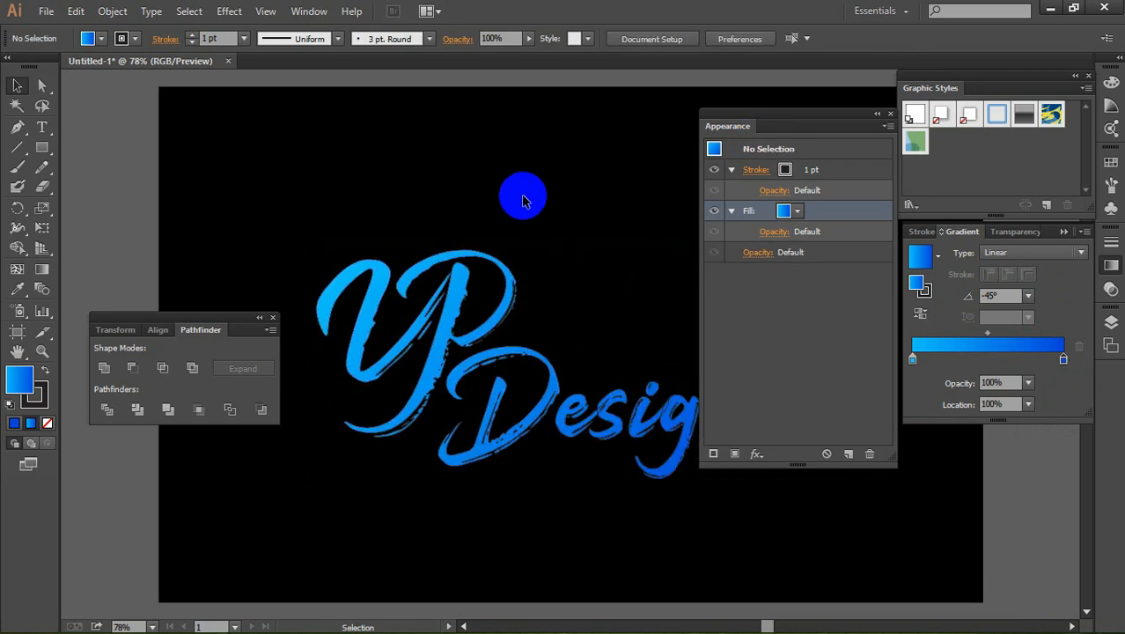
Step: Apply an Inner Glow effect to the logo group's fill in Screen mode with 100% opacity and 20 px blur from the edge
click(555, 400)
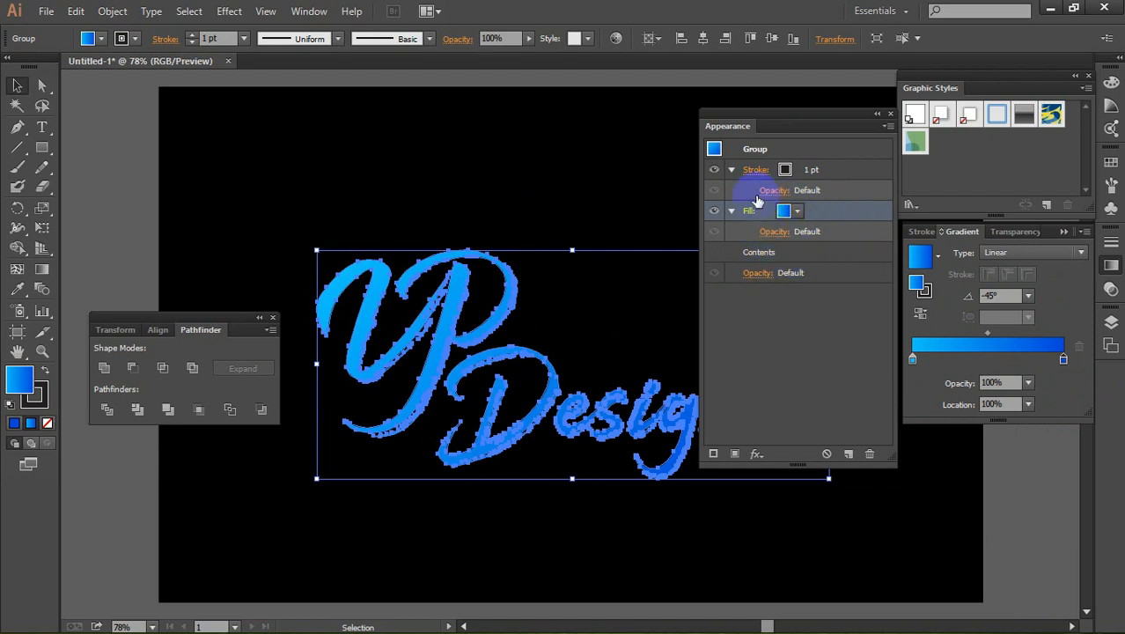
click(829, 190)
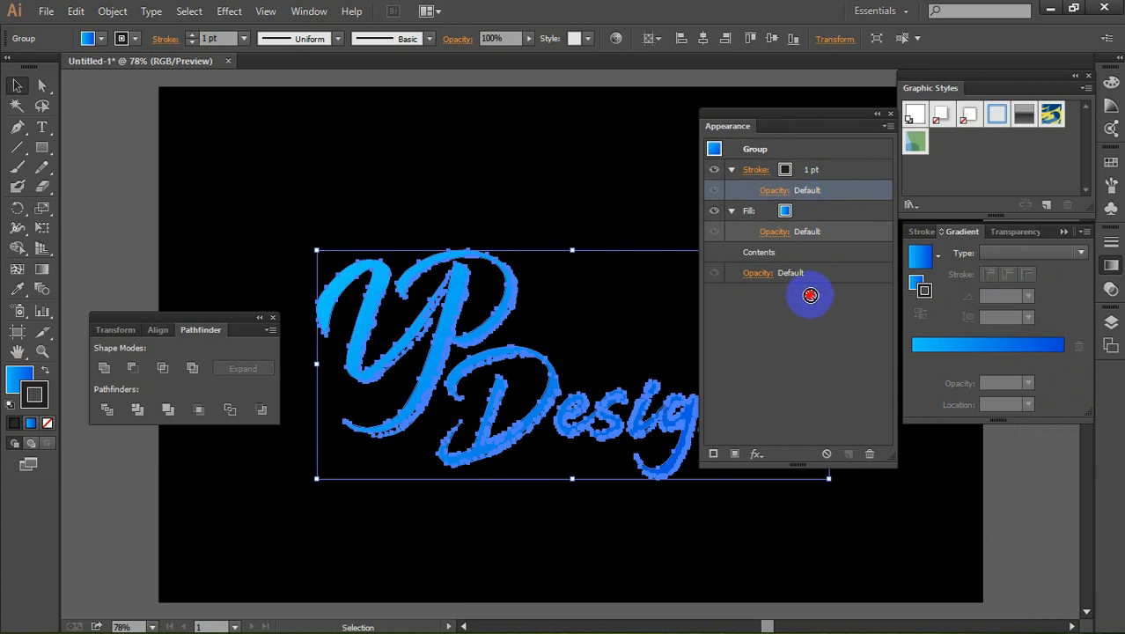
click(818, 222)
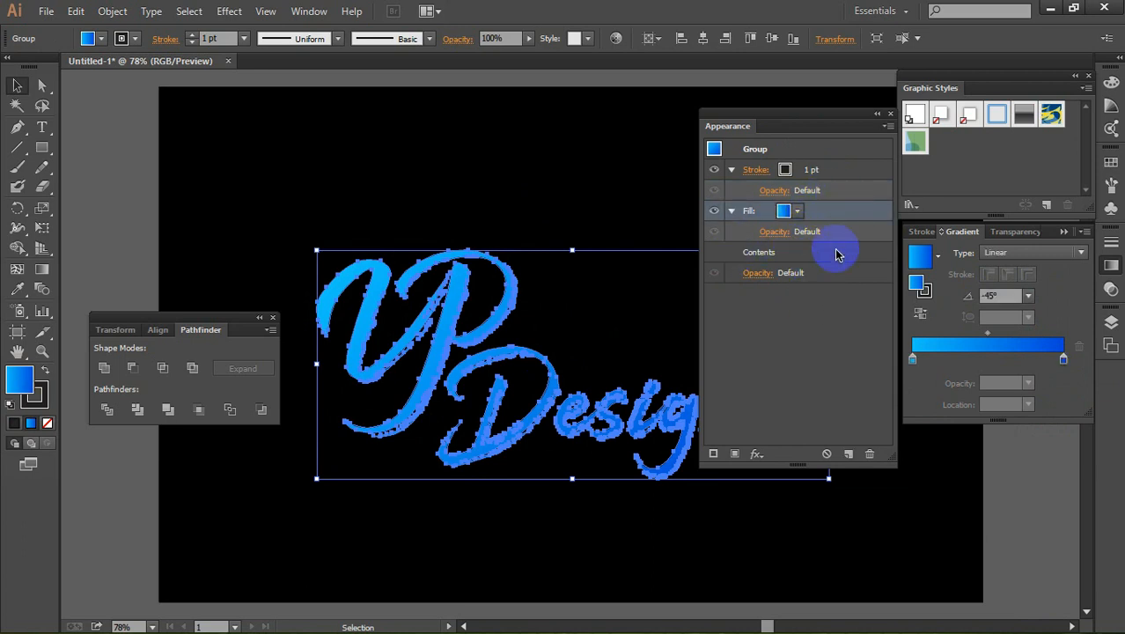
click(757, 457)
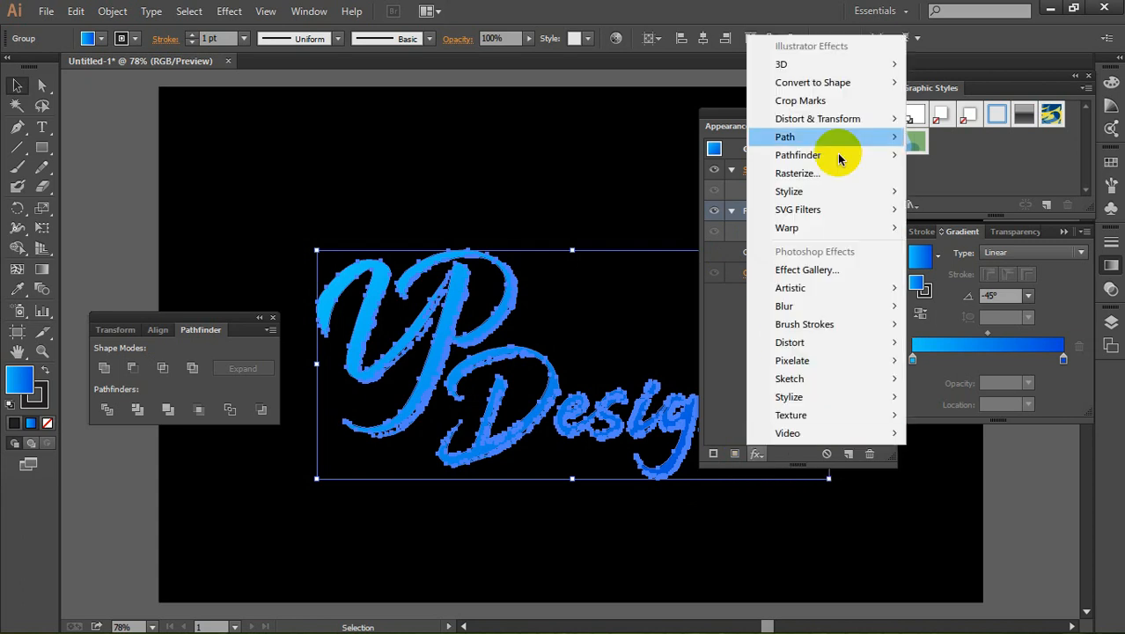
mouse_move(808, 209)
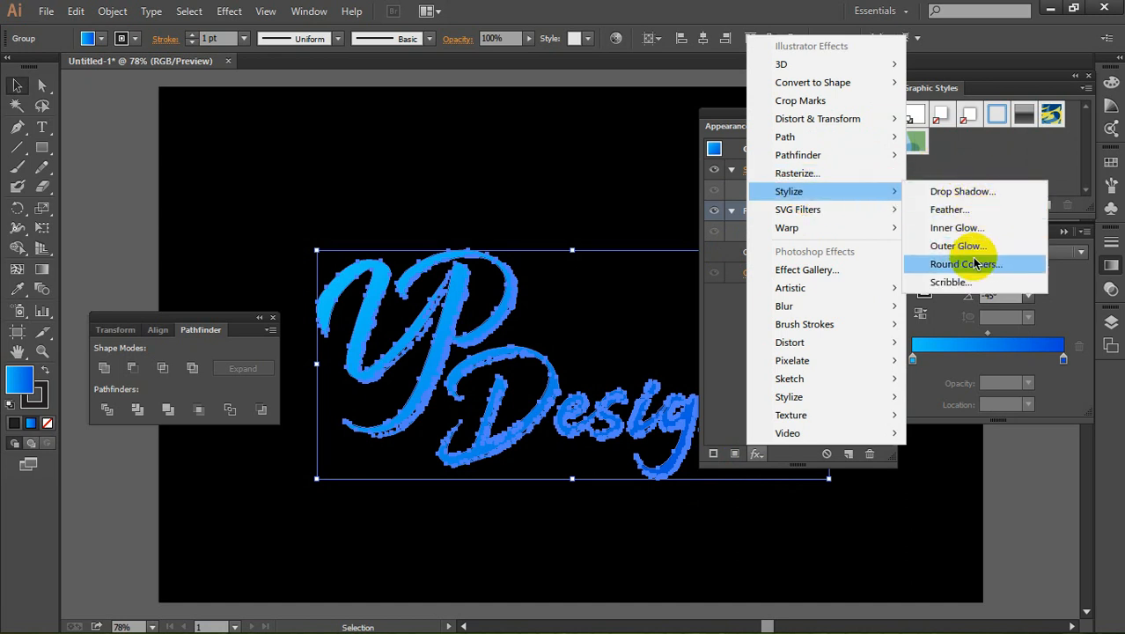
click(972, 229)
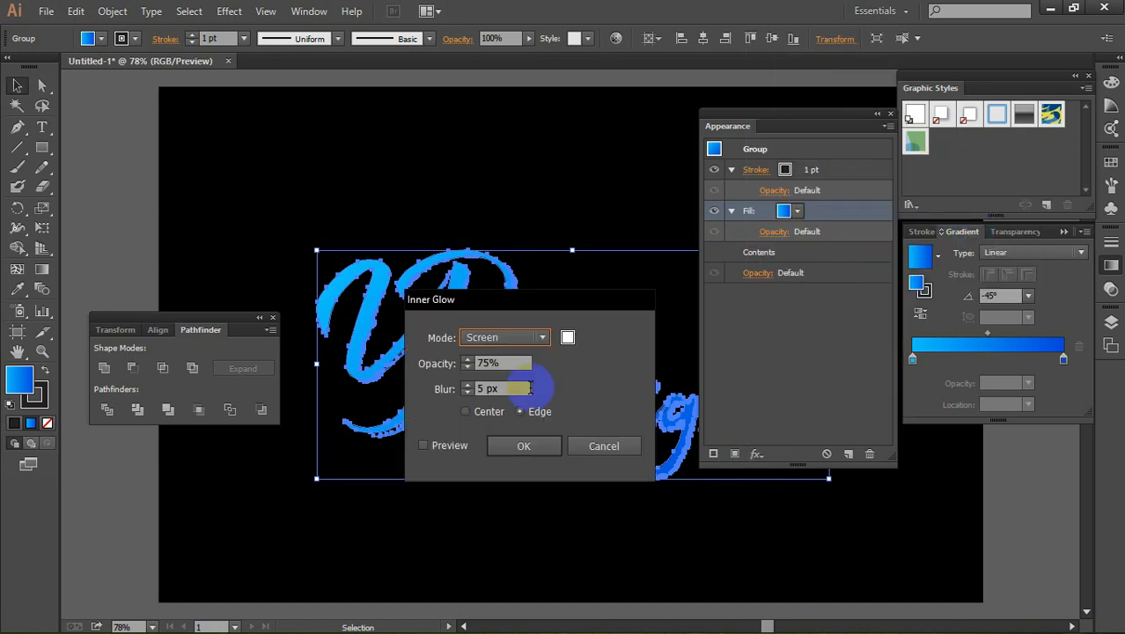
click(508, 362)
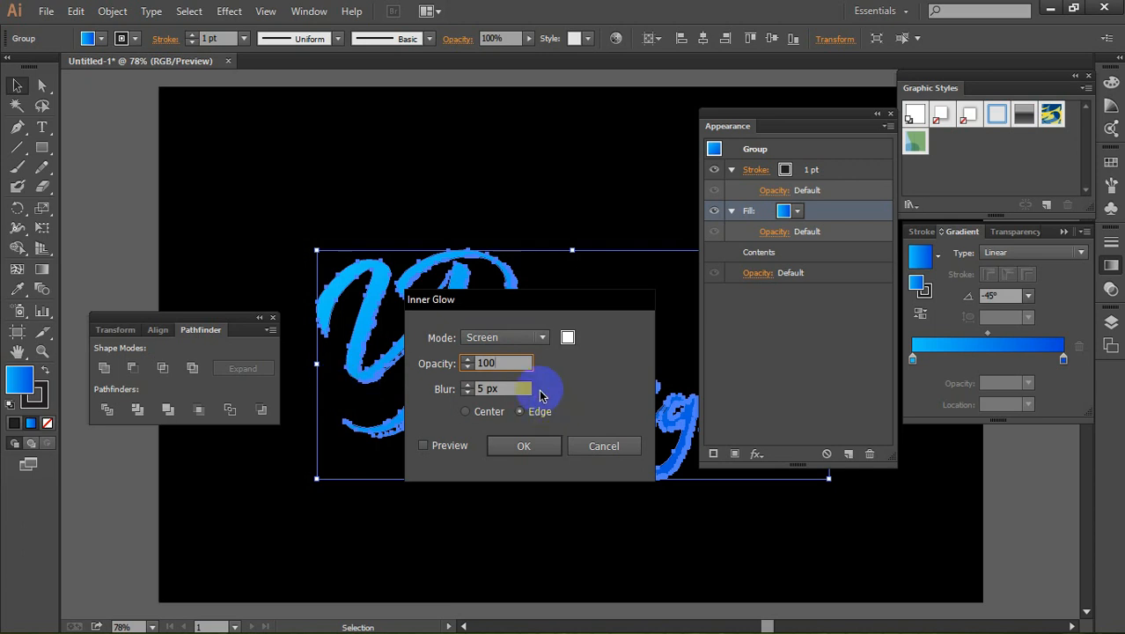
click(493, 388)
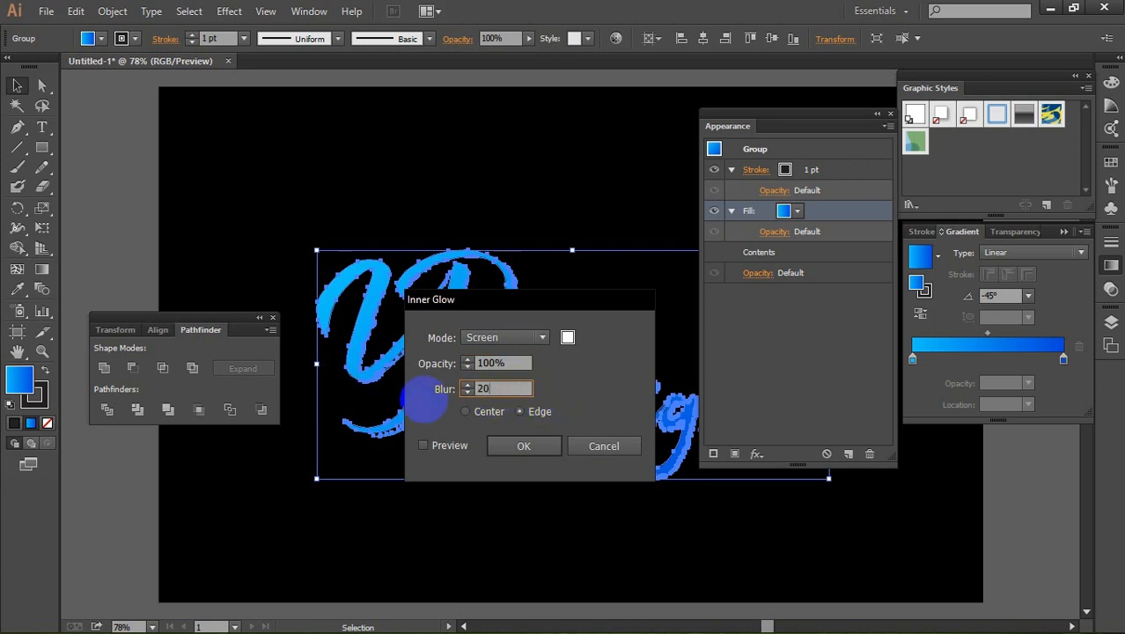
click(423, 446)
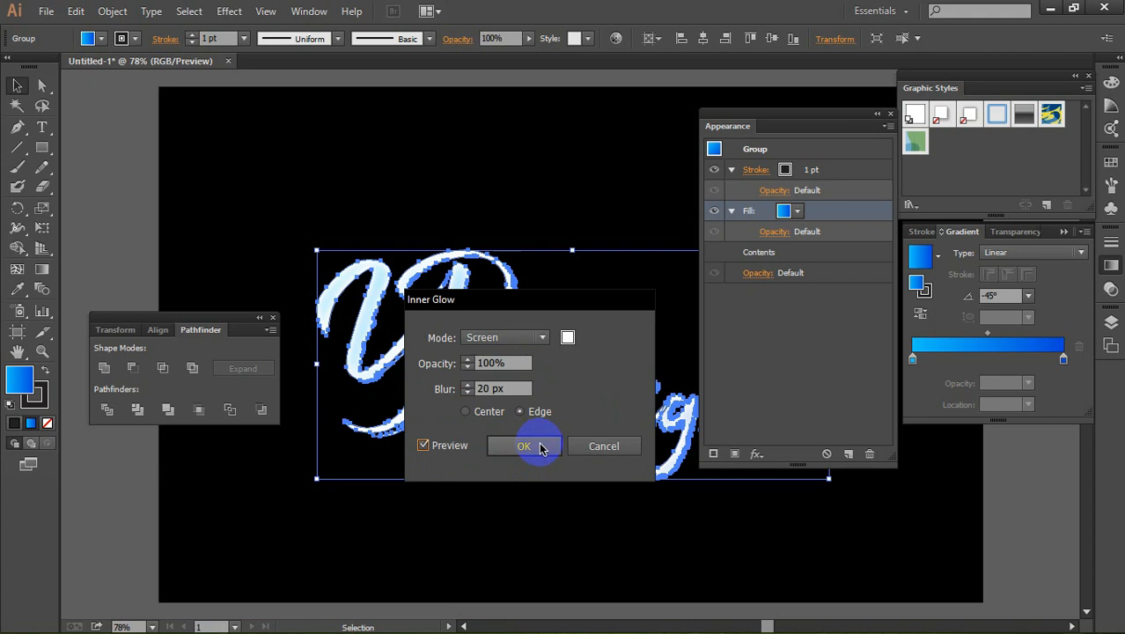
click(525, 446)
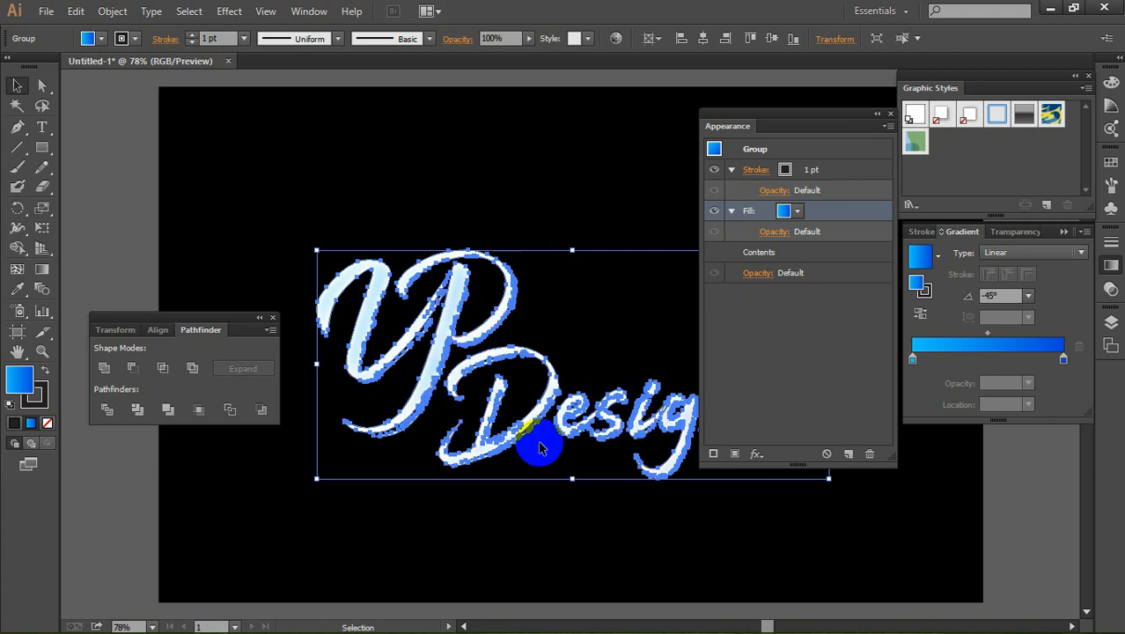
Step: Duplicate the fill's Inner Glow effect twice
click(815, 233)
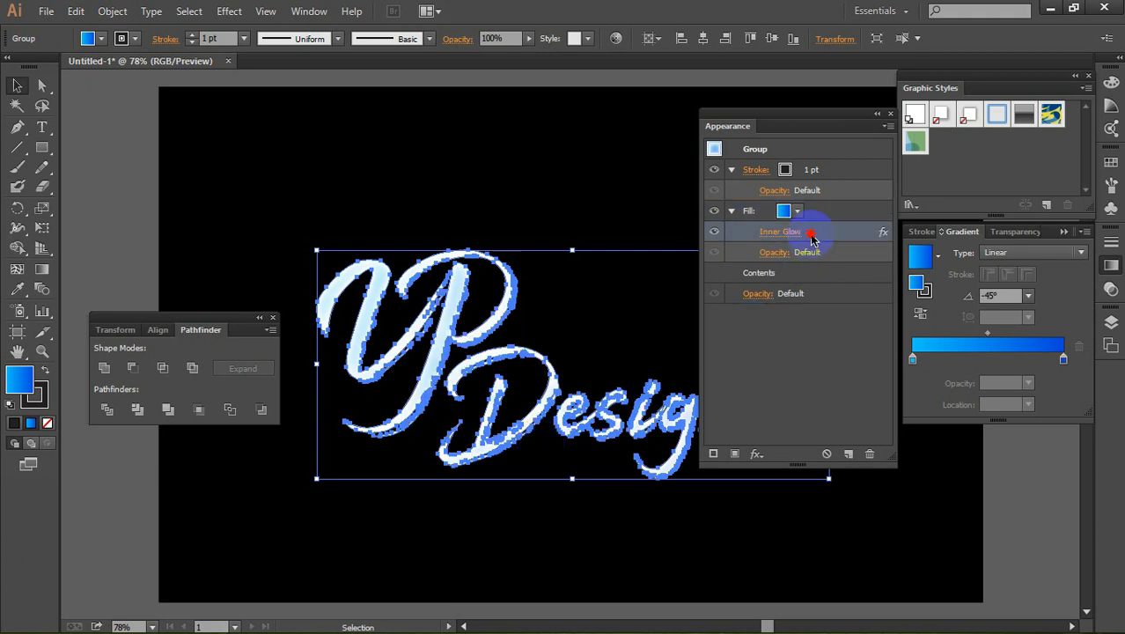
click(850, 454)
click(848, 453)
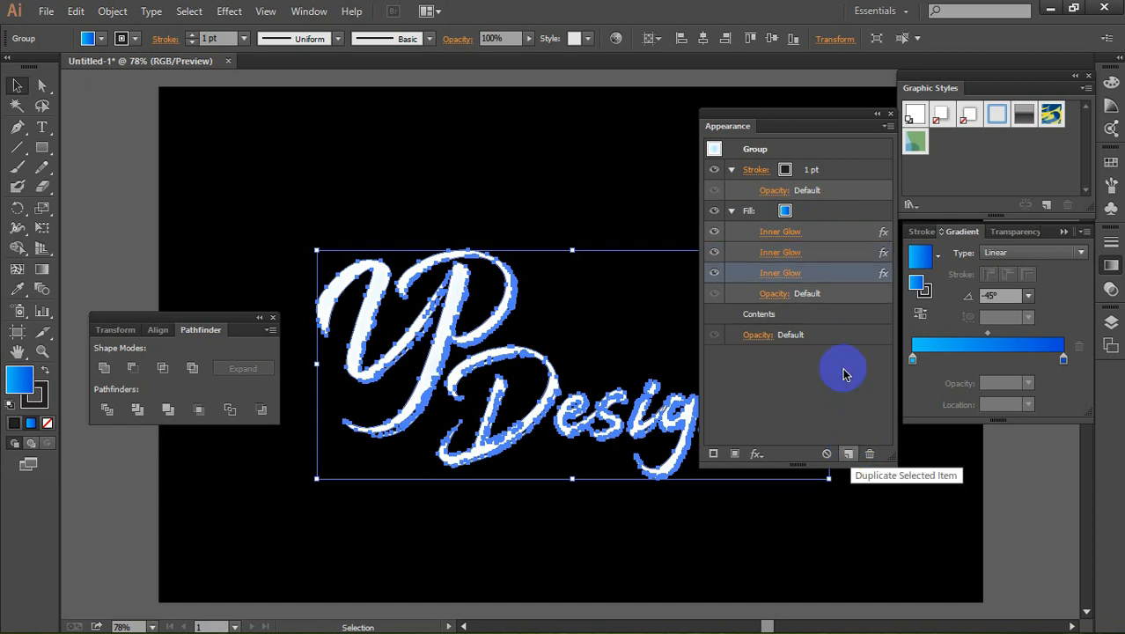
Step: Change the blending mode of the fill's first Inner Glow to Soft Light
click(764, 231)
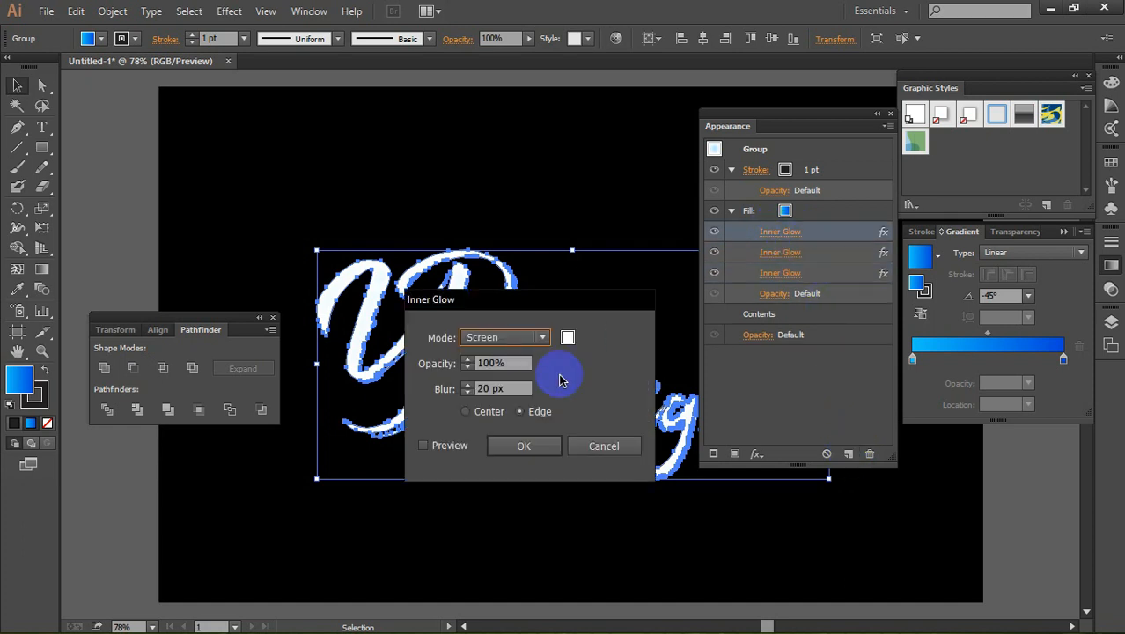
click(518, 337)
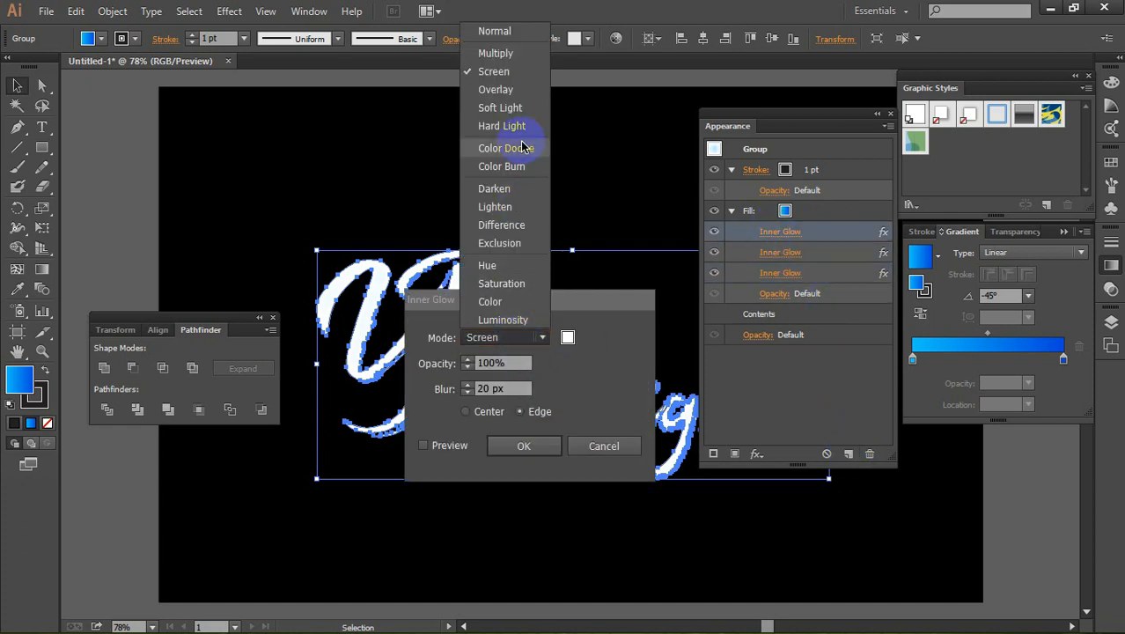
click(513, 109)
click(528, 387)
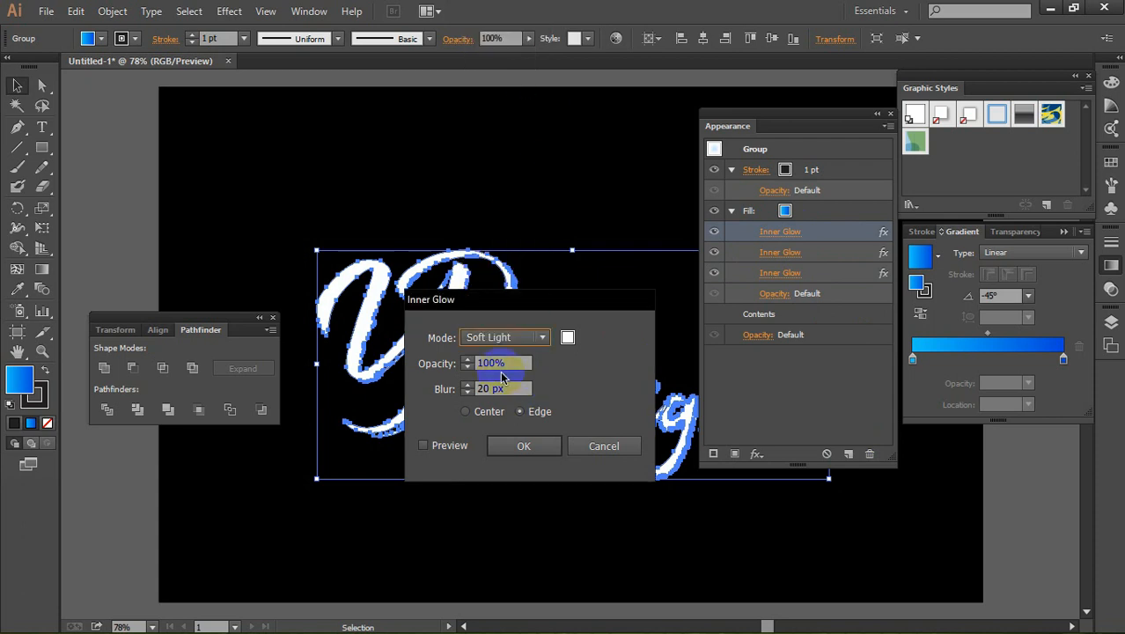
click(519, 446)
click(451, 447)
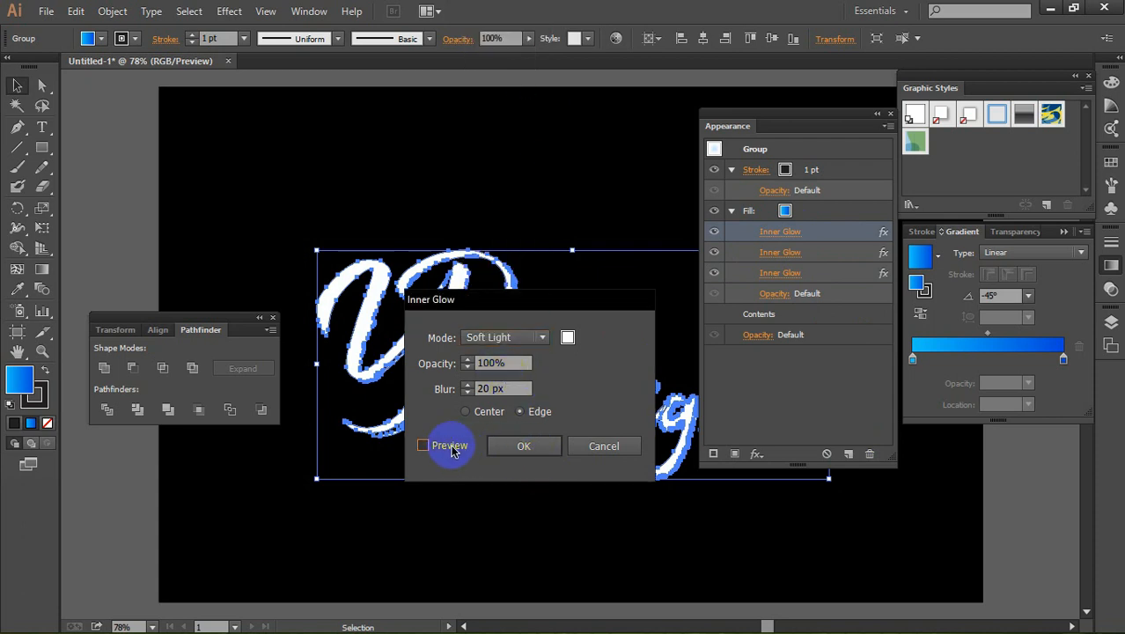
click(522, 449)
click(523, 447)
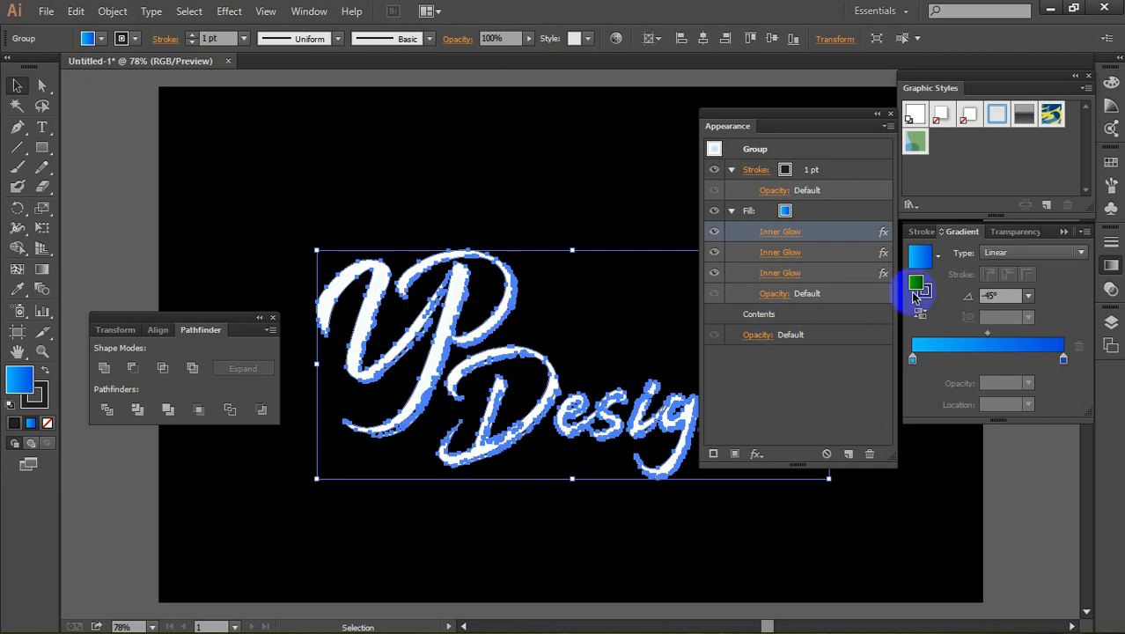
Step: Switch the second Inner Glow of the fill to Soft Light mode
click(782, 254)
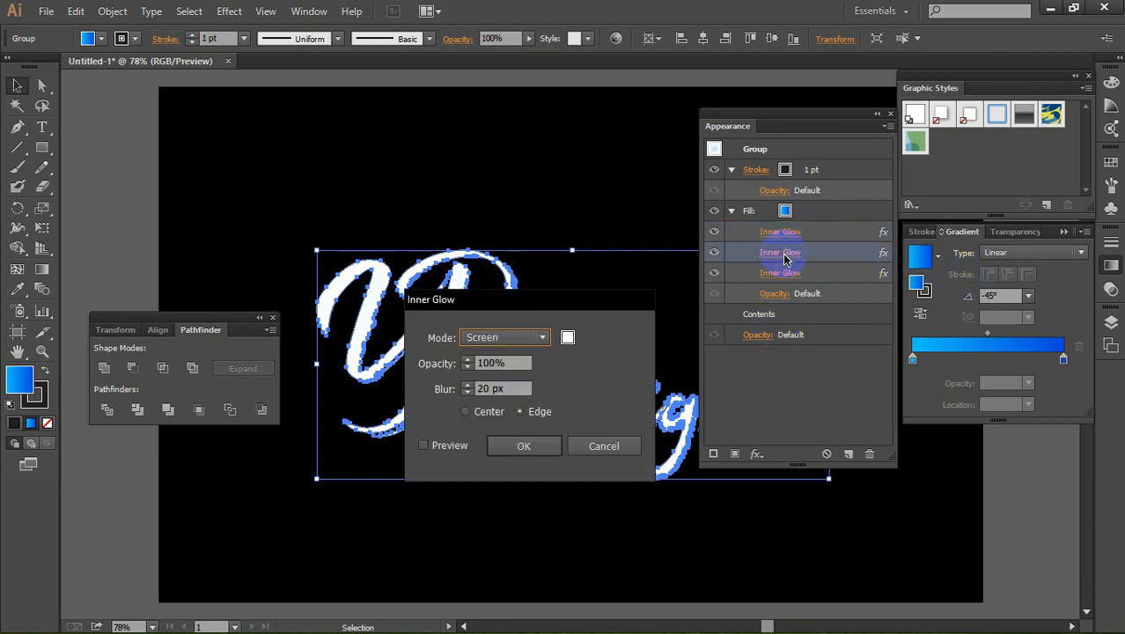
click(510, 341)
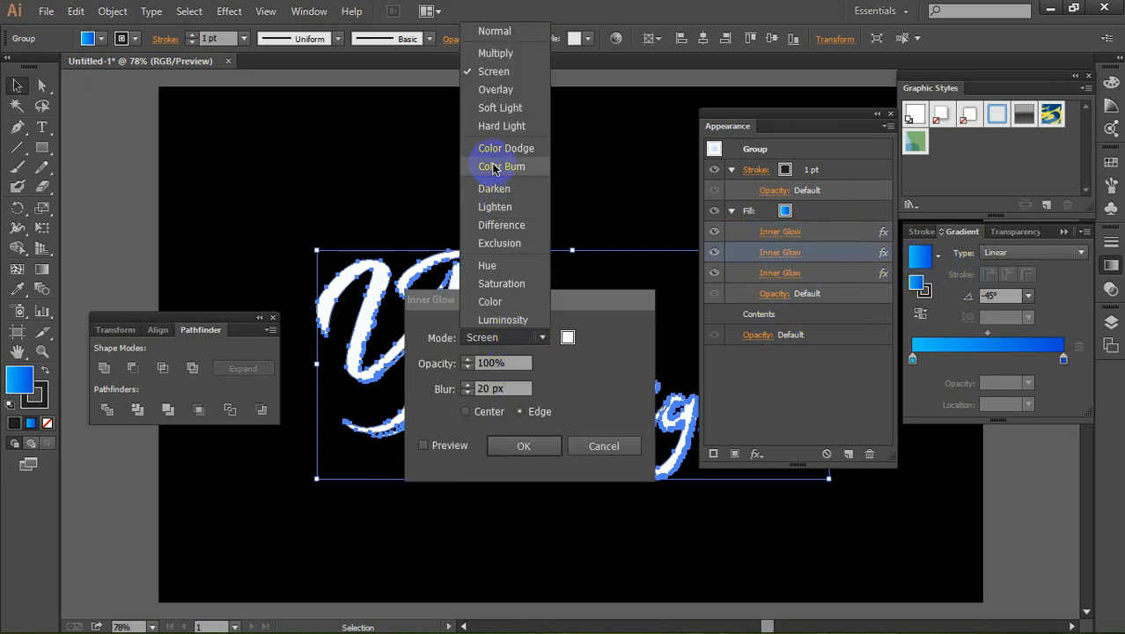
click(500, 108)
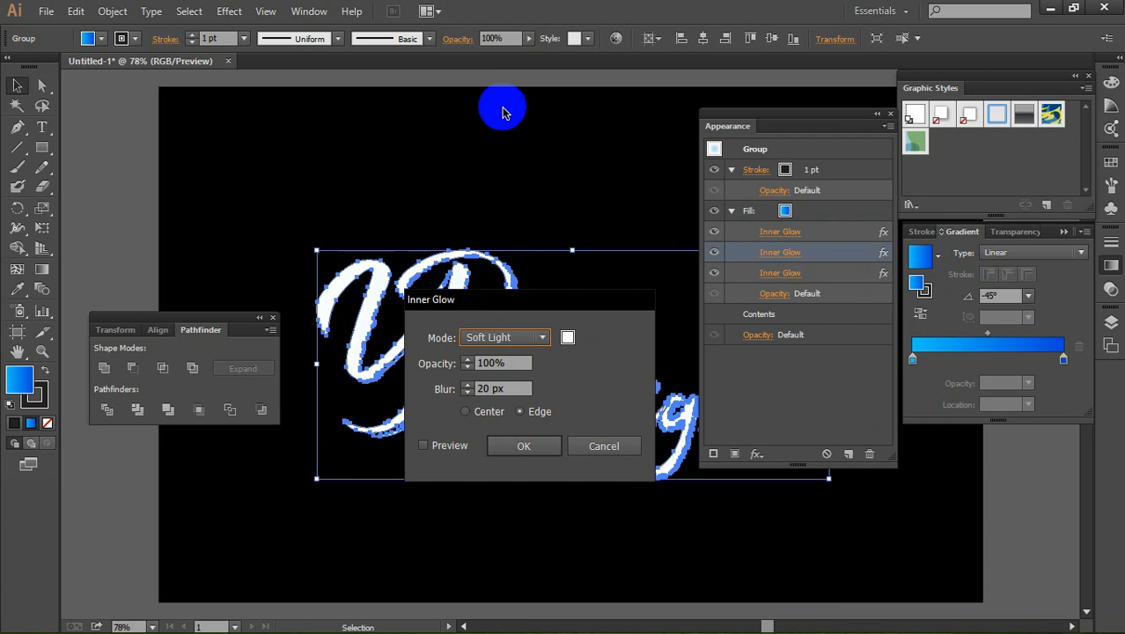
click(452, 455)
click(527, 447)
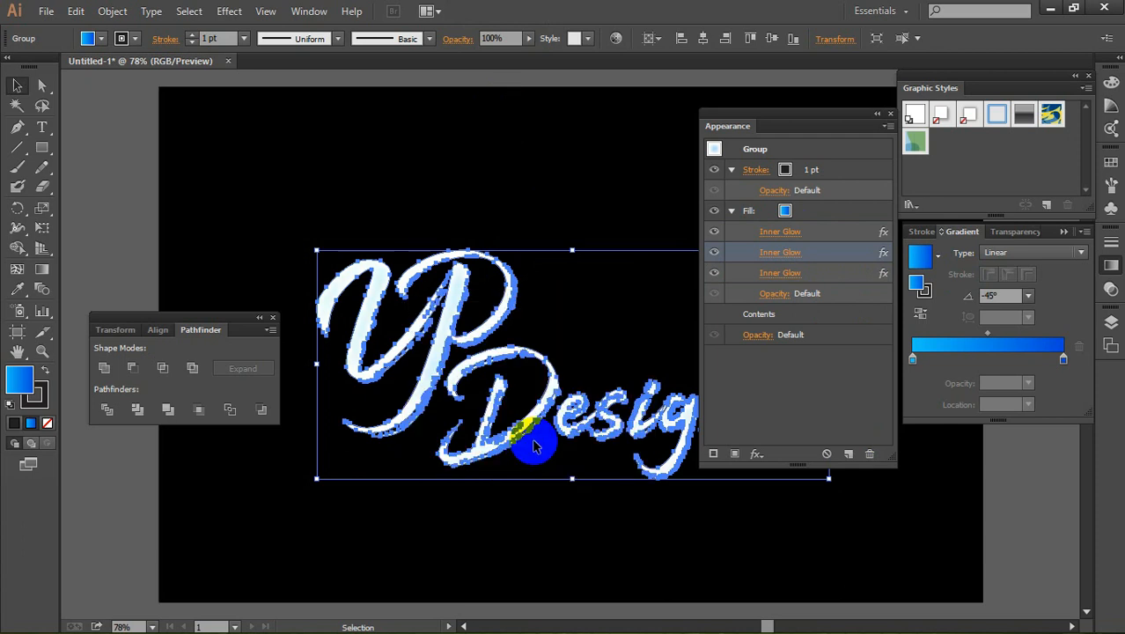
Step: Set the third Inner Glow of the fill to the Soft Light blending mode
click(775, 275)
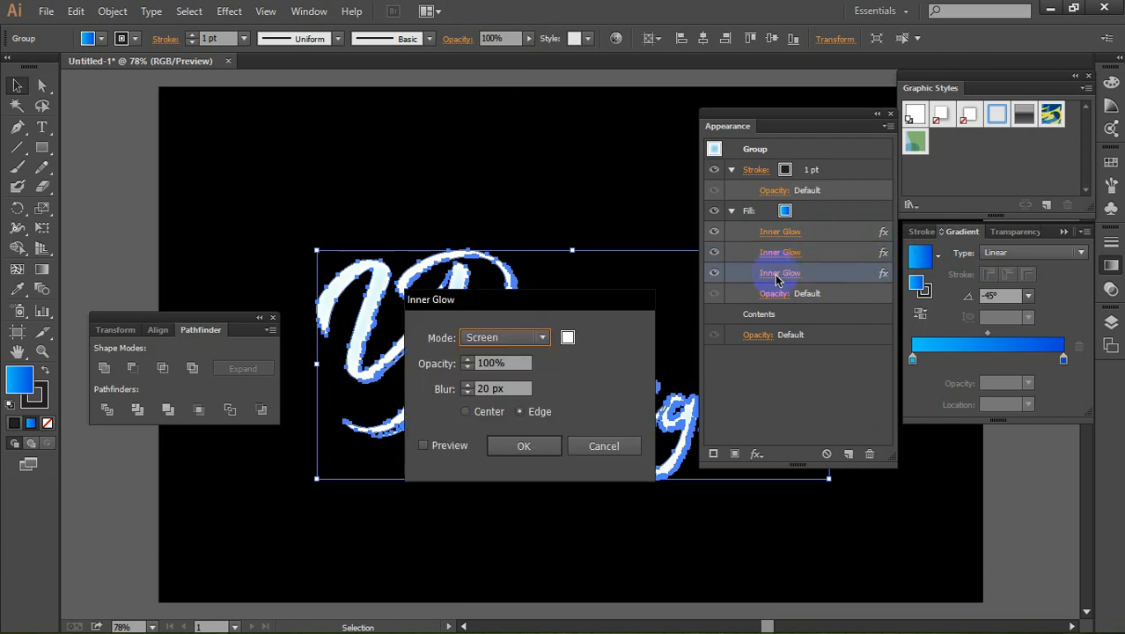
click(519, 338)
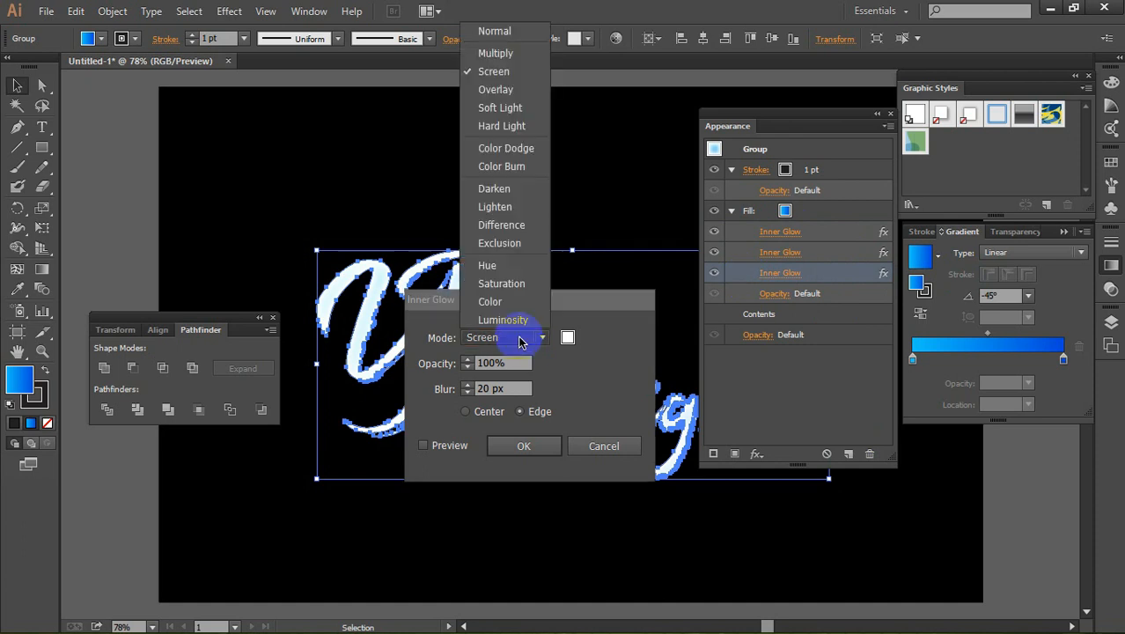
click(500, 107)
click(451, 445)
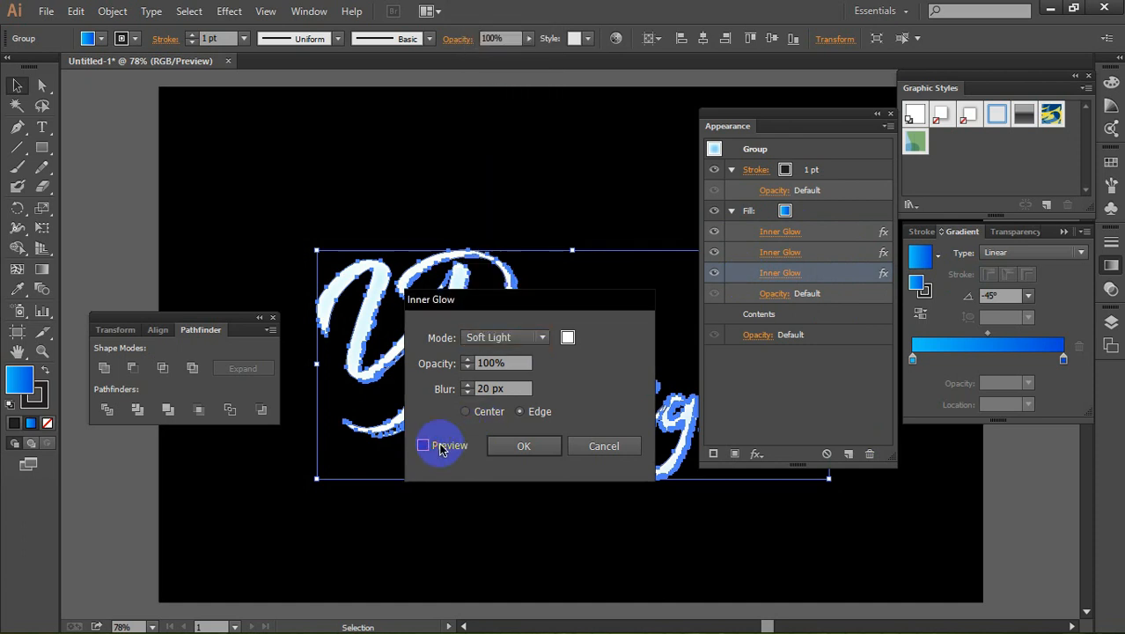
click(518, 446)
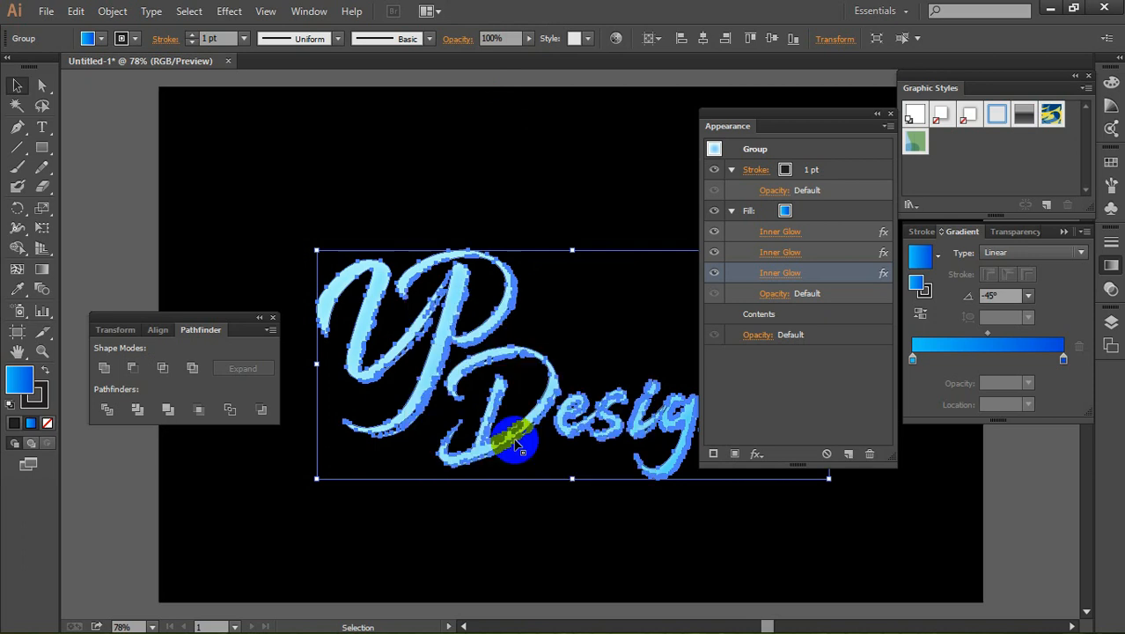
Step: Reduce the opacity of the fill's first Inner Glow to 82%
click(784, 233)
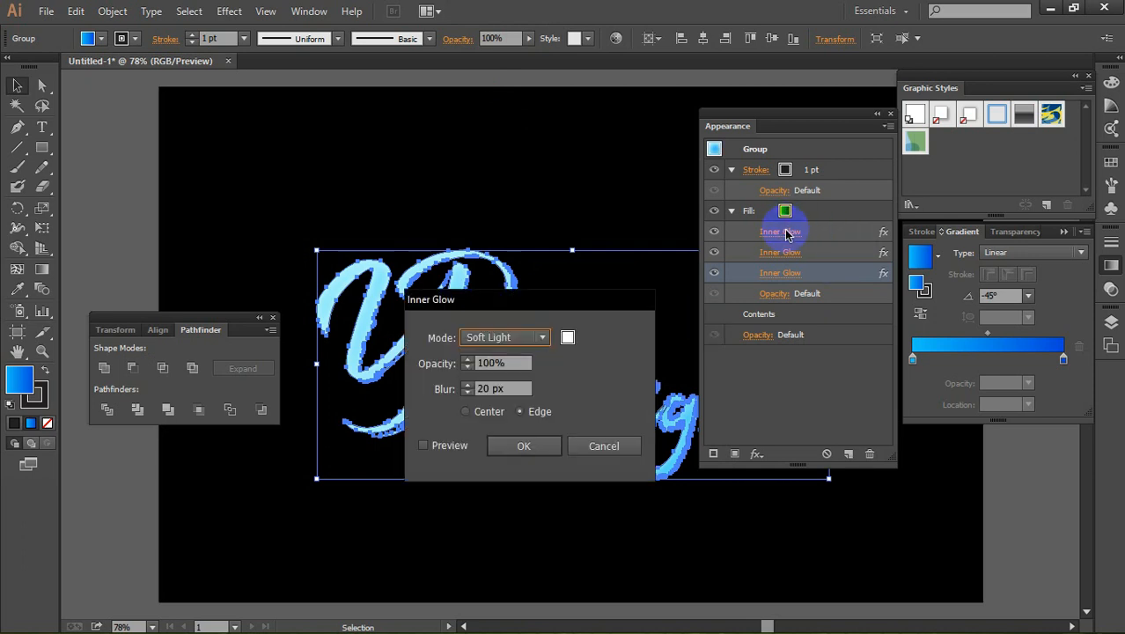
click(504, 364)
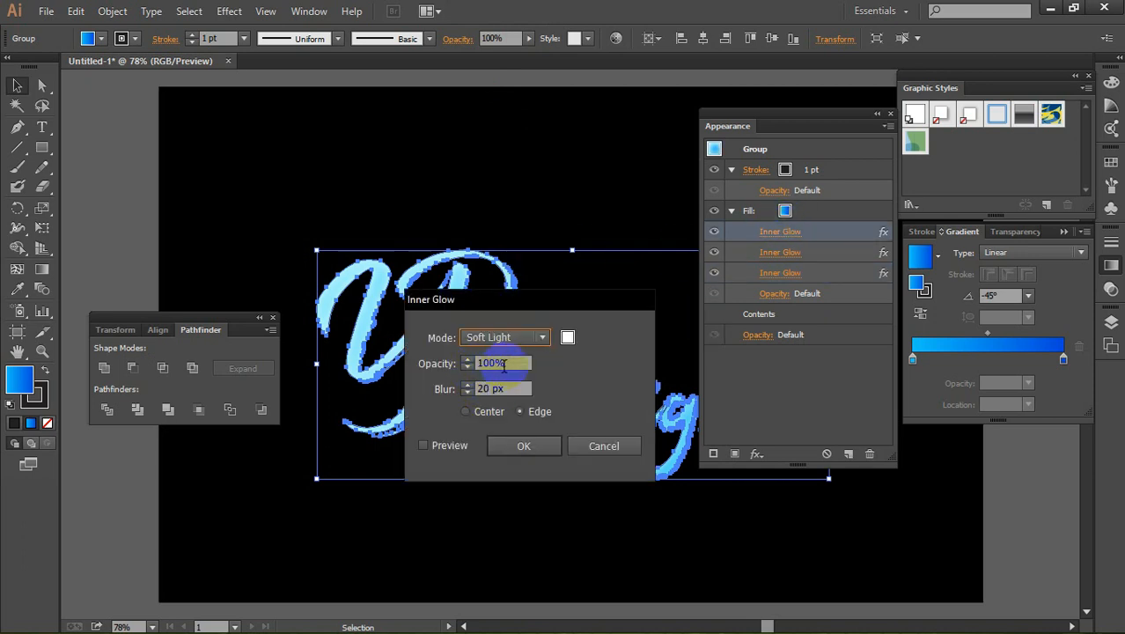
drag(507, 363, 363, 367)
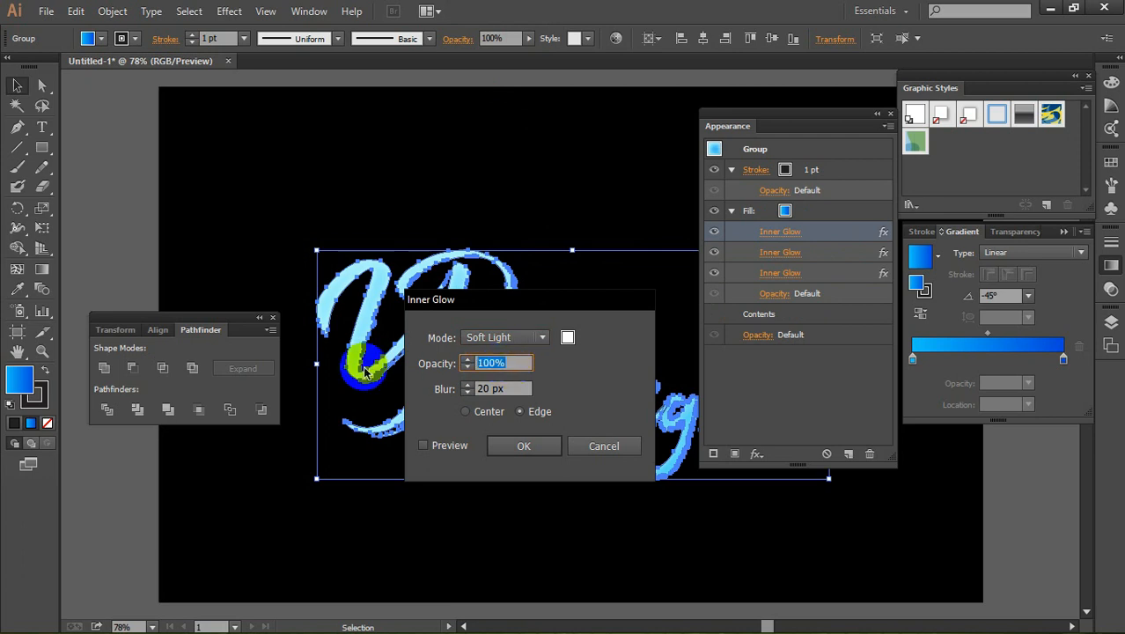
click(466, 367)
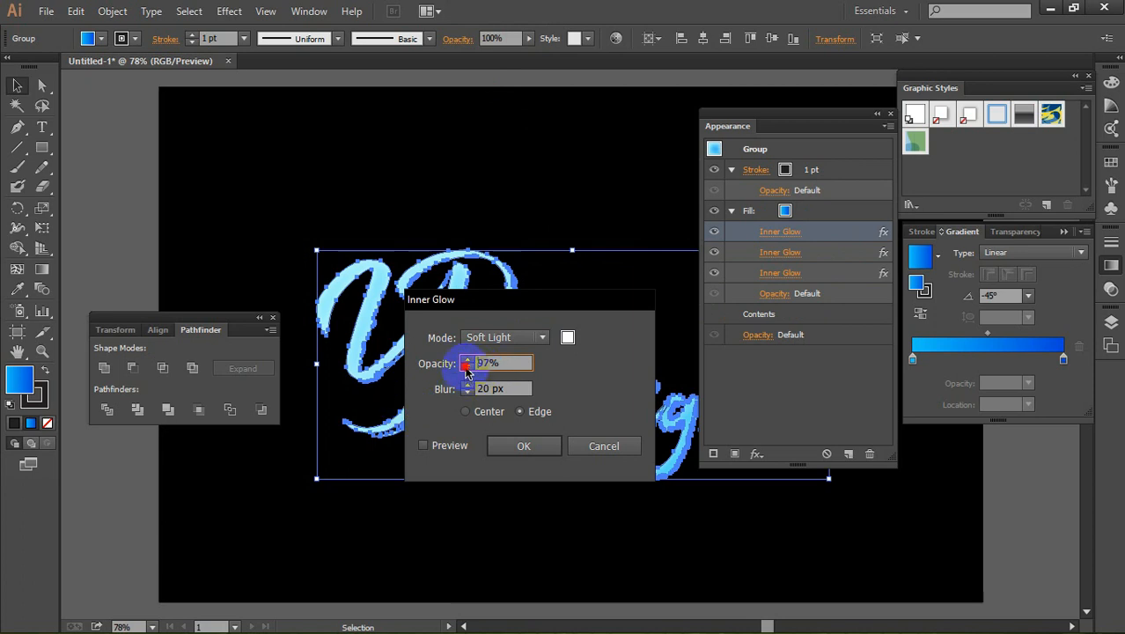
click(467, 367)
click(467, 367)
click(467, 366)
click(467, 367)
click(466, 366)
click(466, 367)
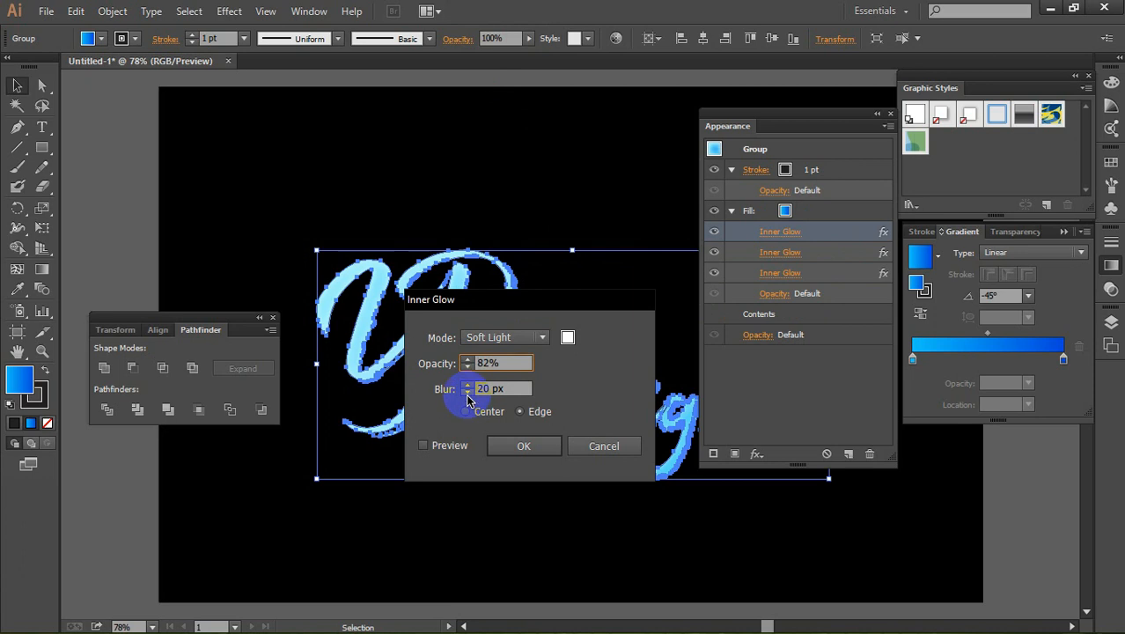
Step: Lower the first Inner Glow's blur to 11 px and preview the effect
click(467, 393)
click(466, 393)
click(467, 392)
click(466, 392)
click(466, 393)
click(466, 392)
click(467, 392)
click(466, 393)
click(466, 392)
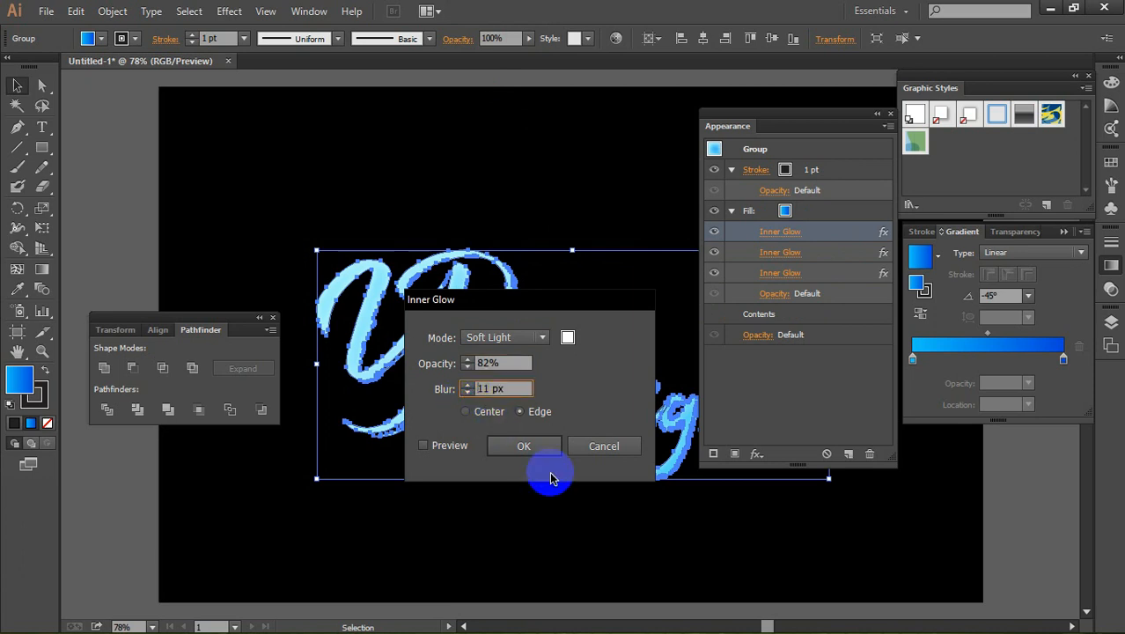
click(431, 449)
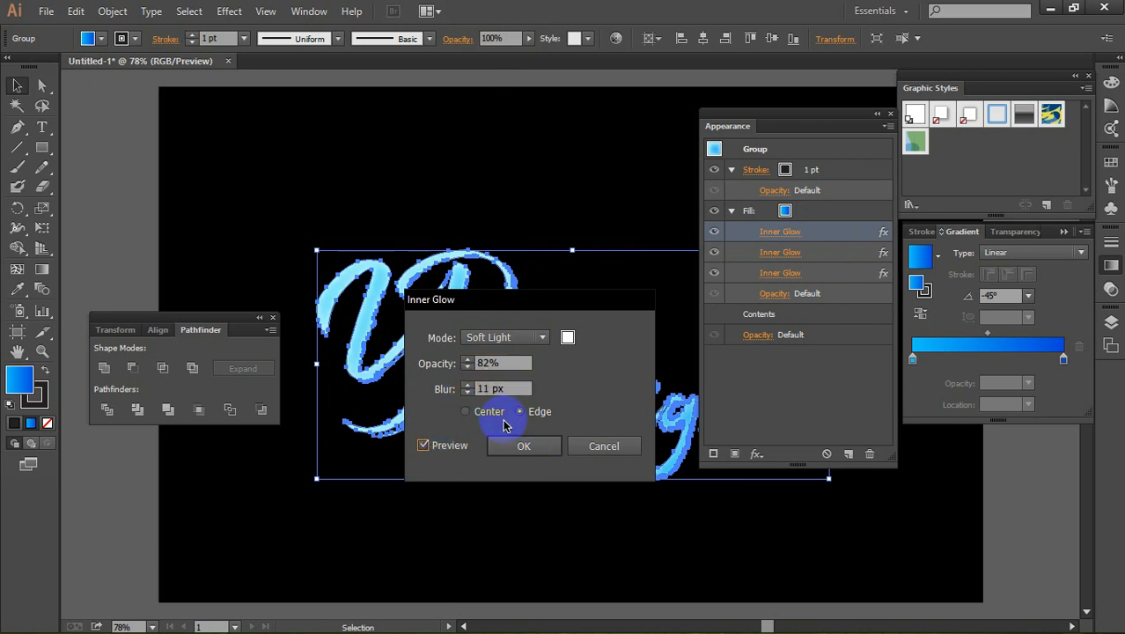
Step: Lower the first Inner Glow's opacity to 74% and apply the changes
click(468, 368)
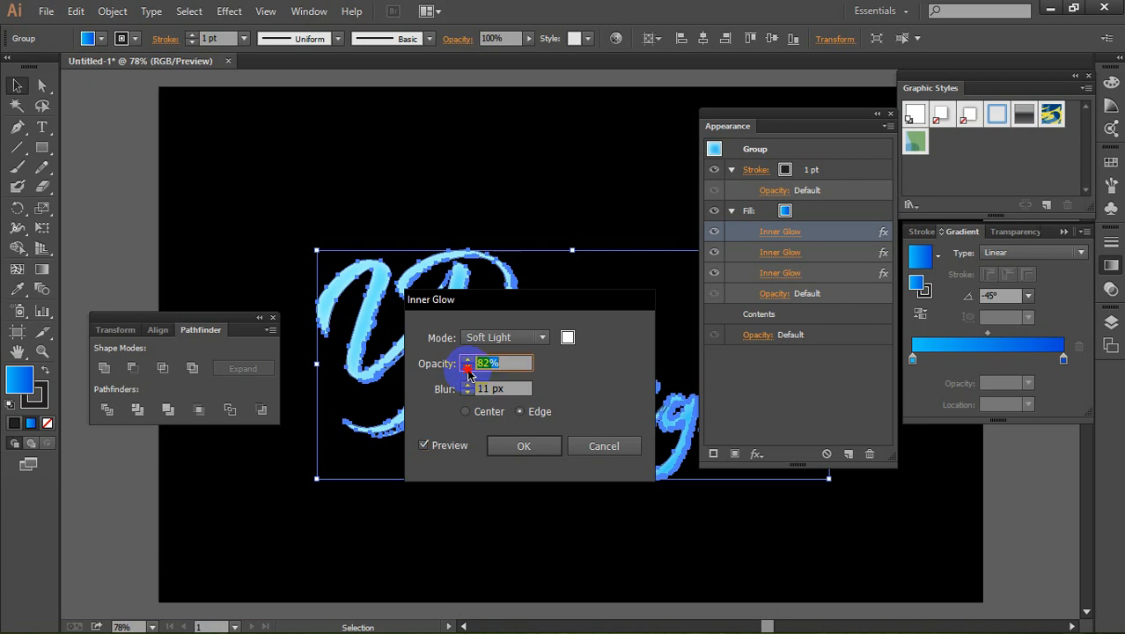
click(525, 449)
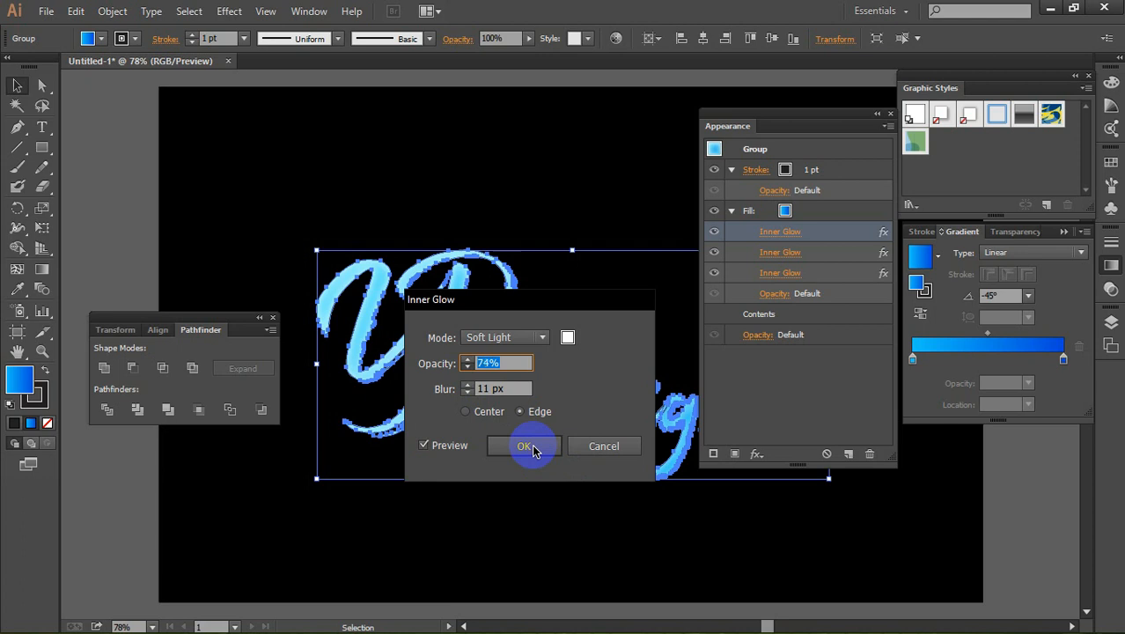
click(527, 446)
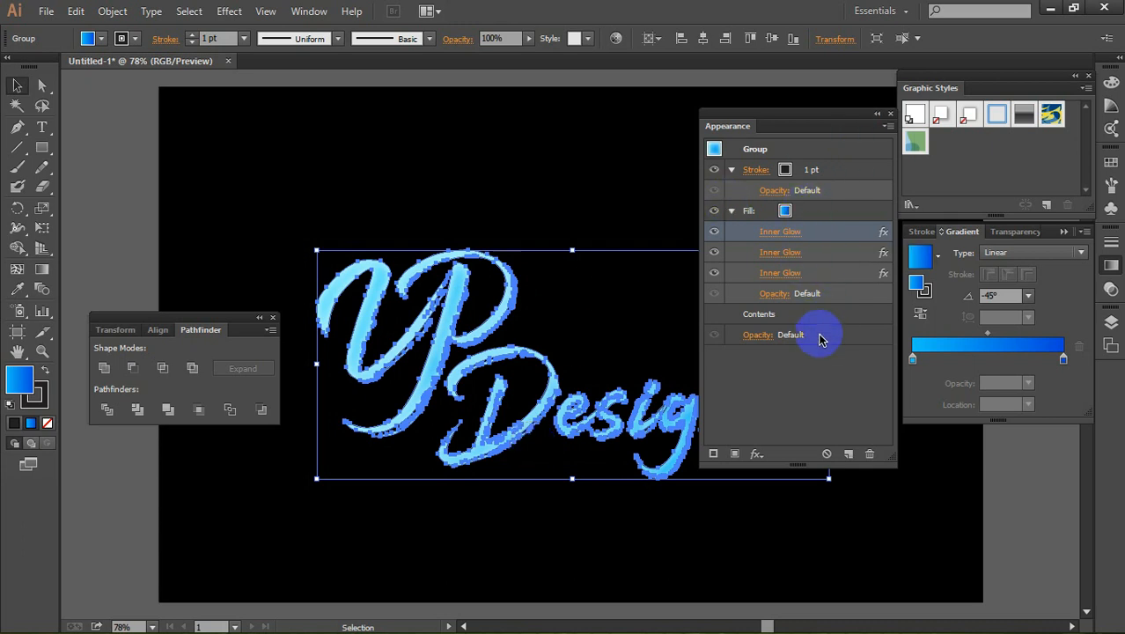
Step: Add a Stylize Outer Glow effect to the lettering group with the glow color 006699
click(757, 454)
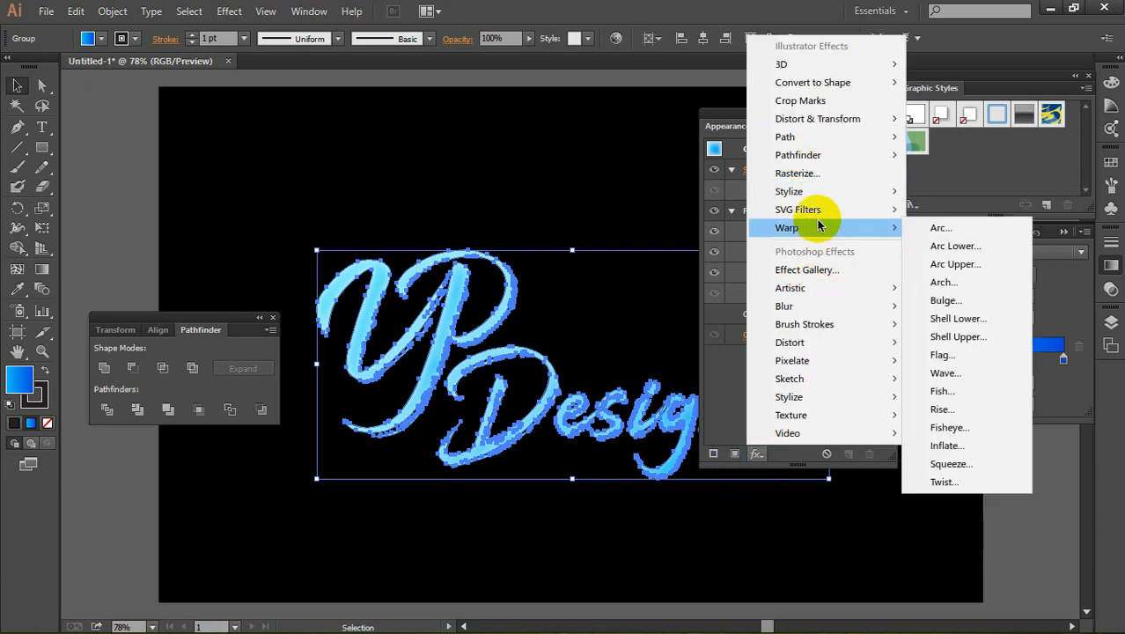
mouse_move(818, 199)
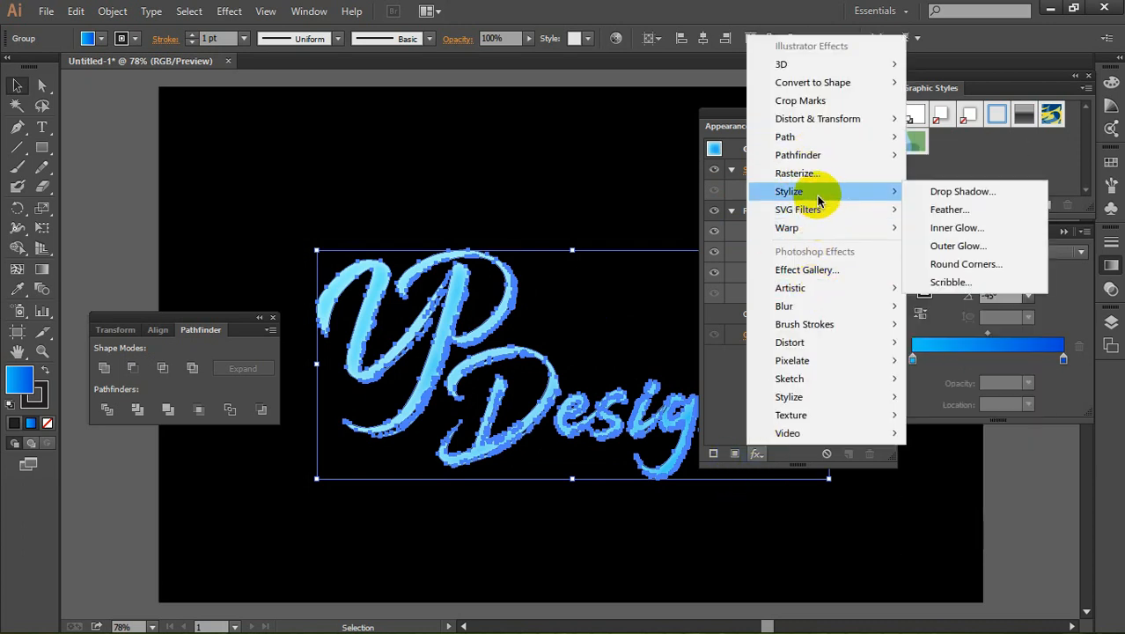
click(955, 246)
click(642, 246)
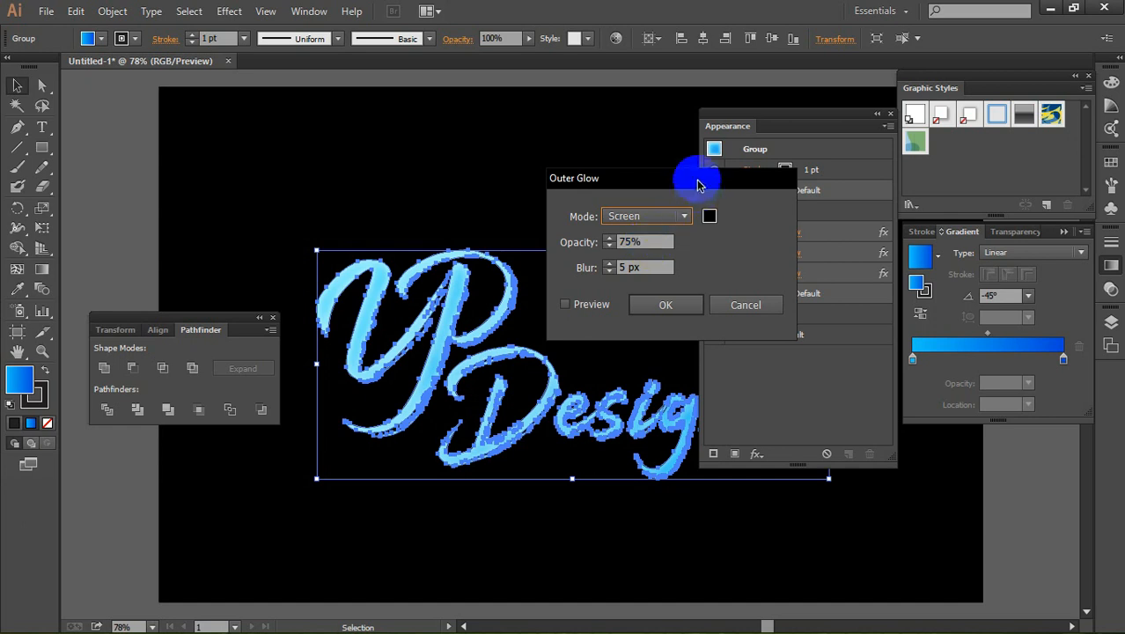
click(710, 217)
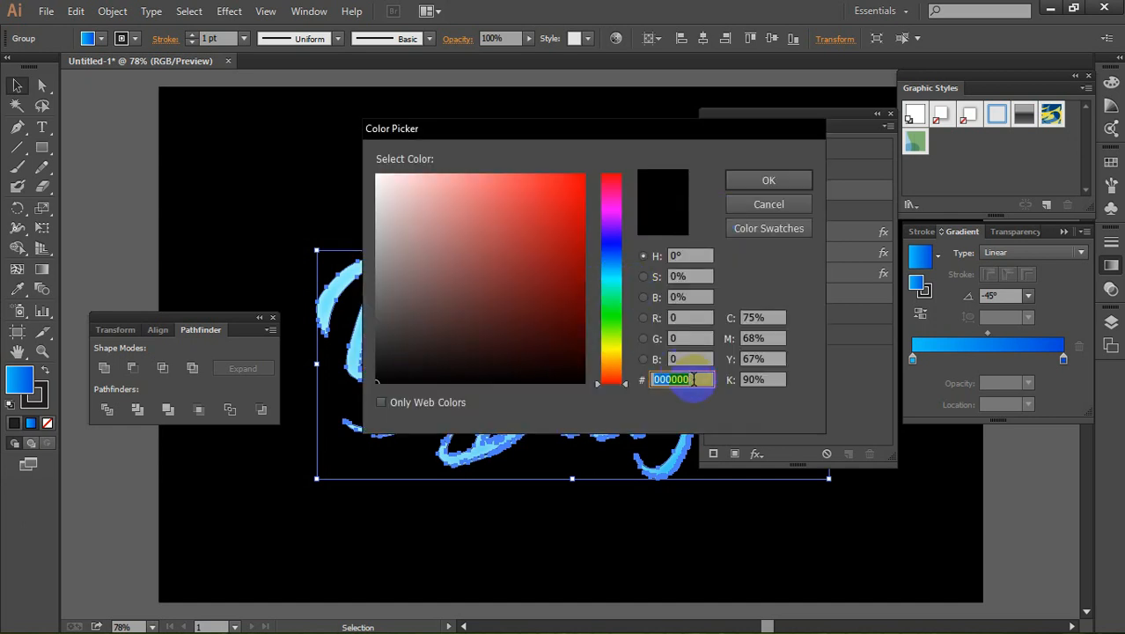
text(006699)
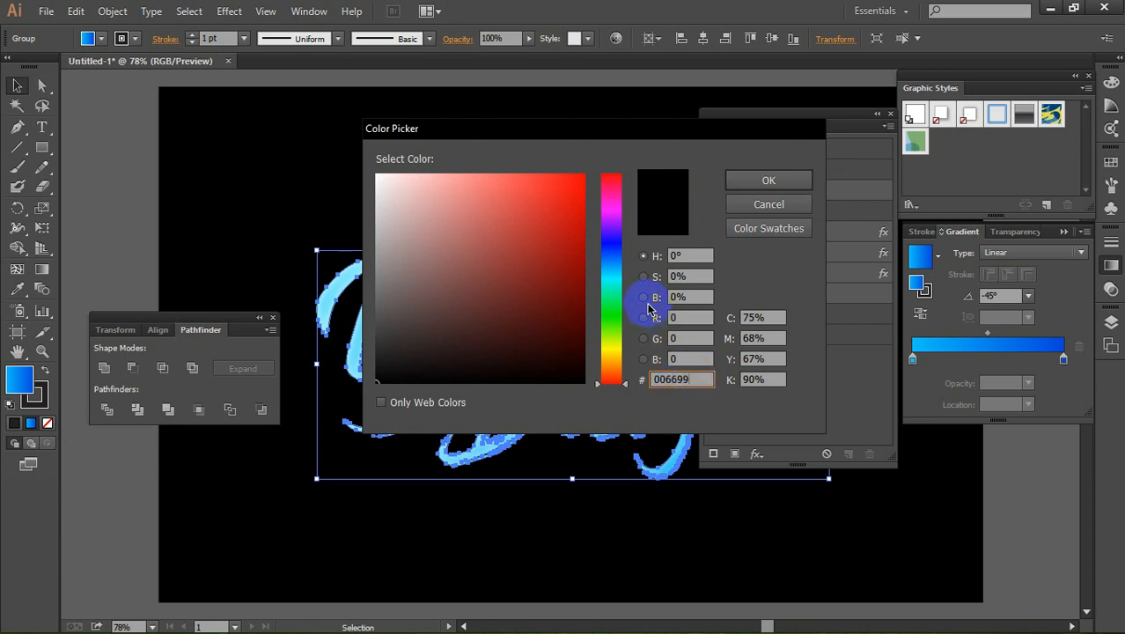
click(747, 190)
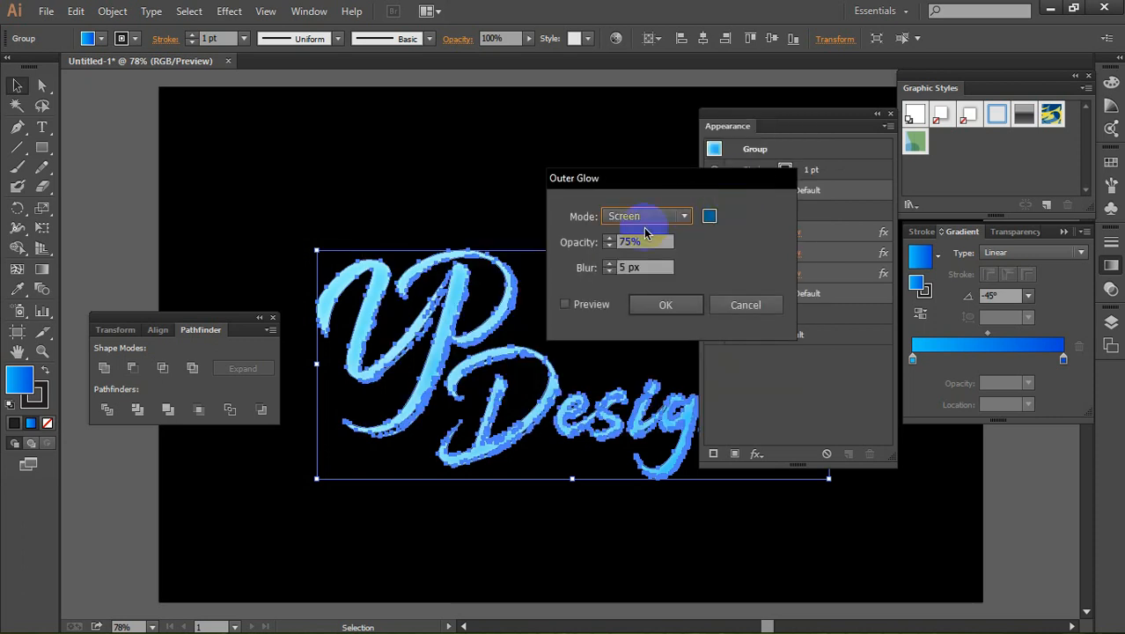
Step: Set the Outer Glow's blending mode to Normal and preview it on the lettering
click(651, 218)
click(642, 230)
click(566, 304)
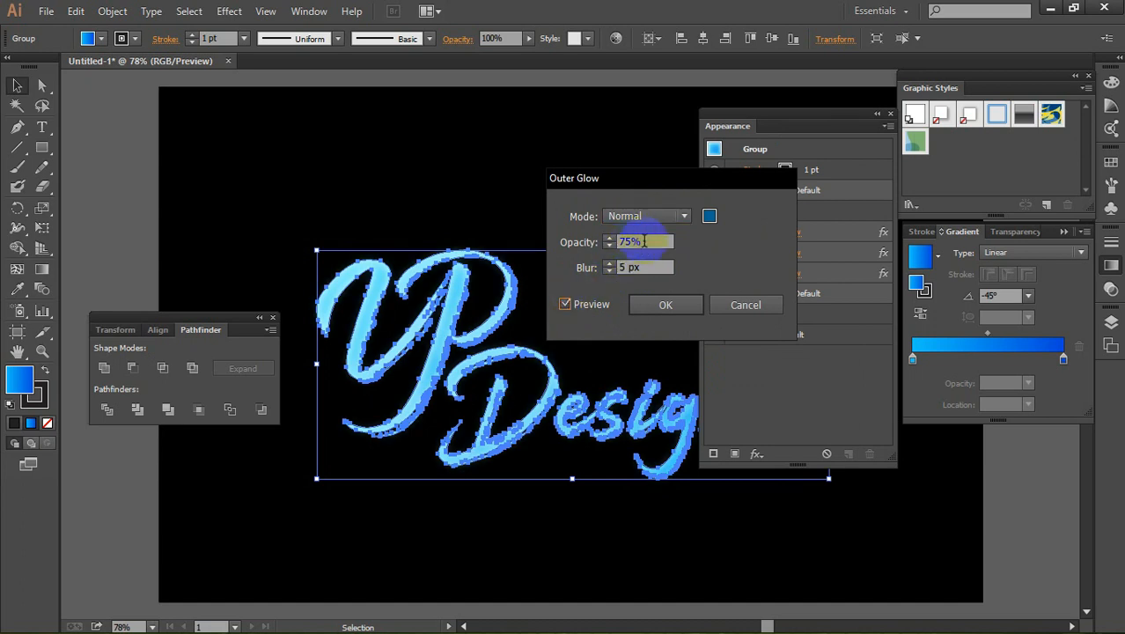
Step: Try an Outer Glow blur of 40 px on the lettering
drag(644, 241, 530, 264)
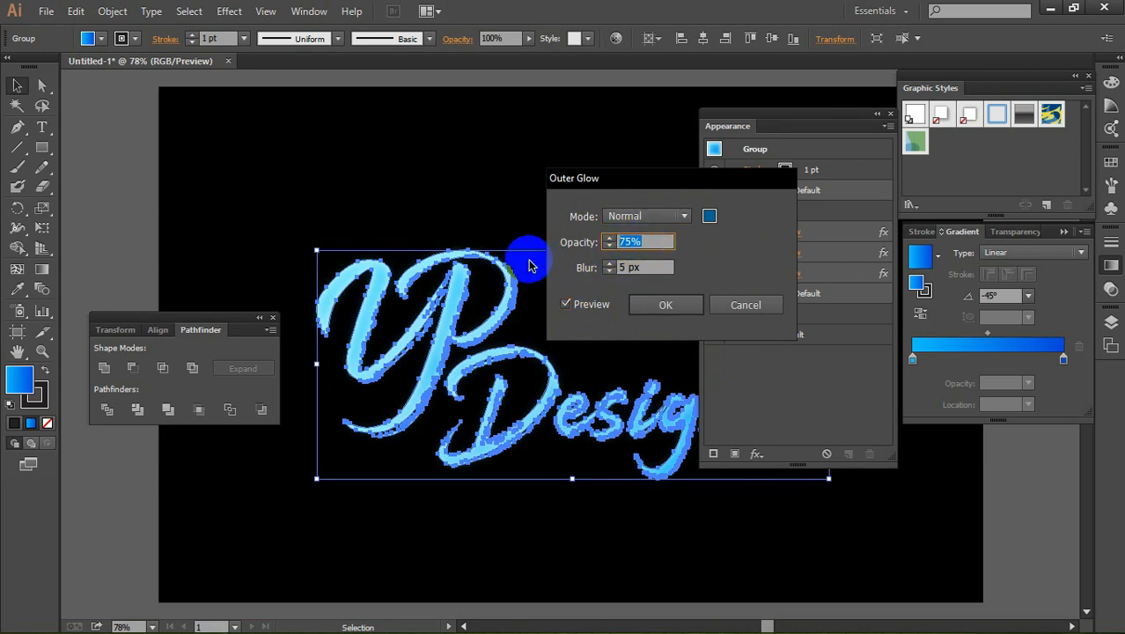
drag(657, 272, 513, 280)
text(40)
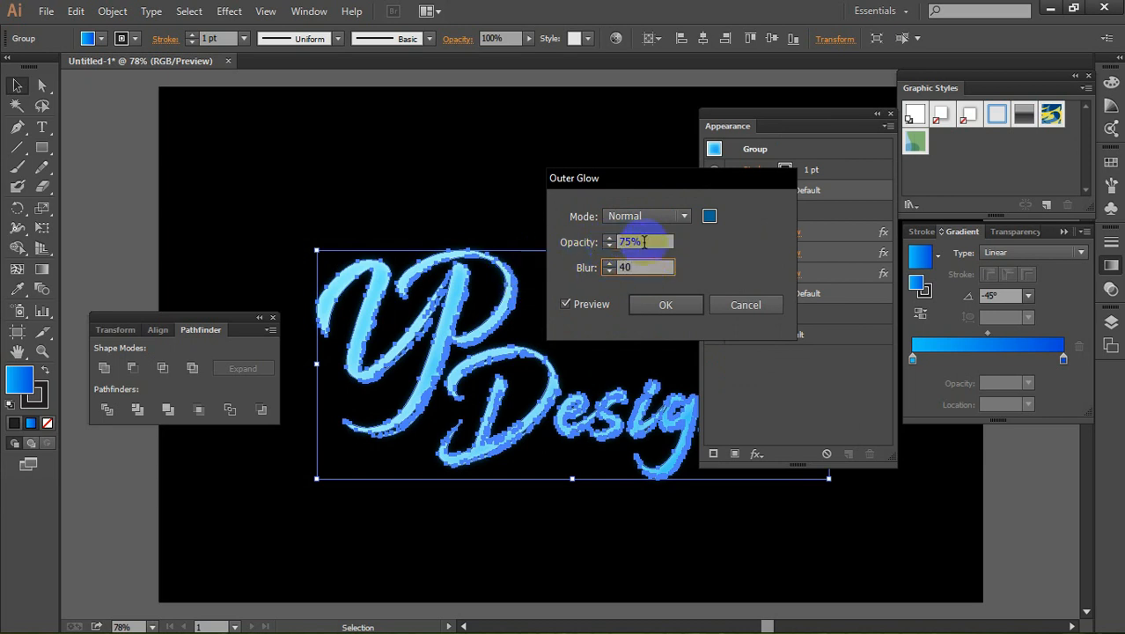
click(643, 241)
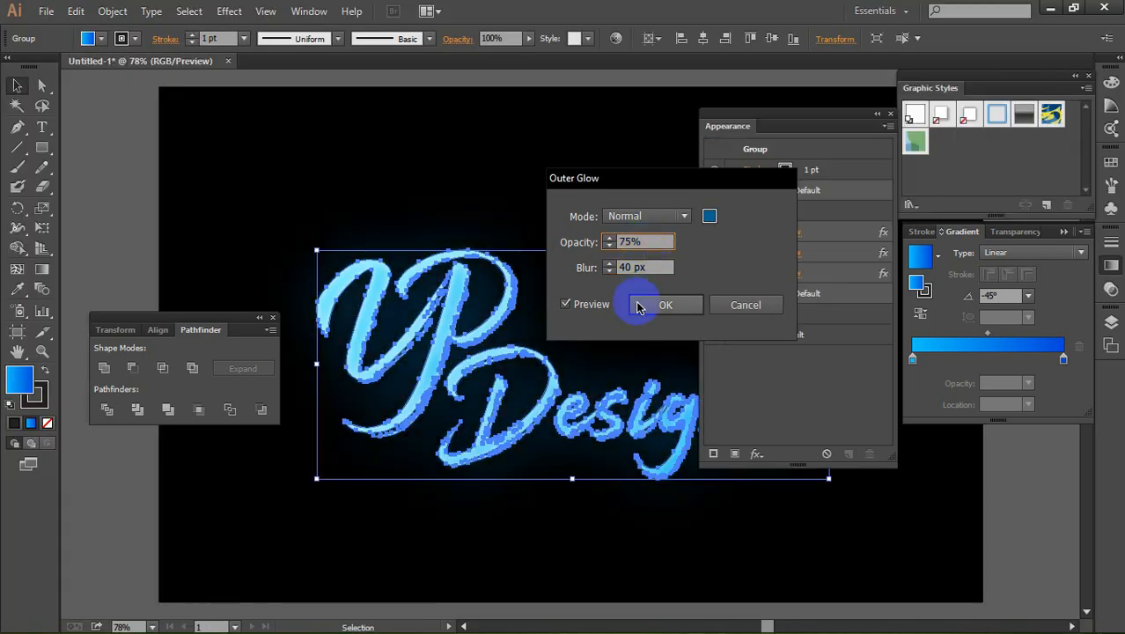
Step: Set the Outer Glow's blur to 10 px and apply the effect
click(649, 268)
click(588, 267)
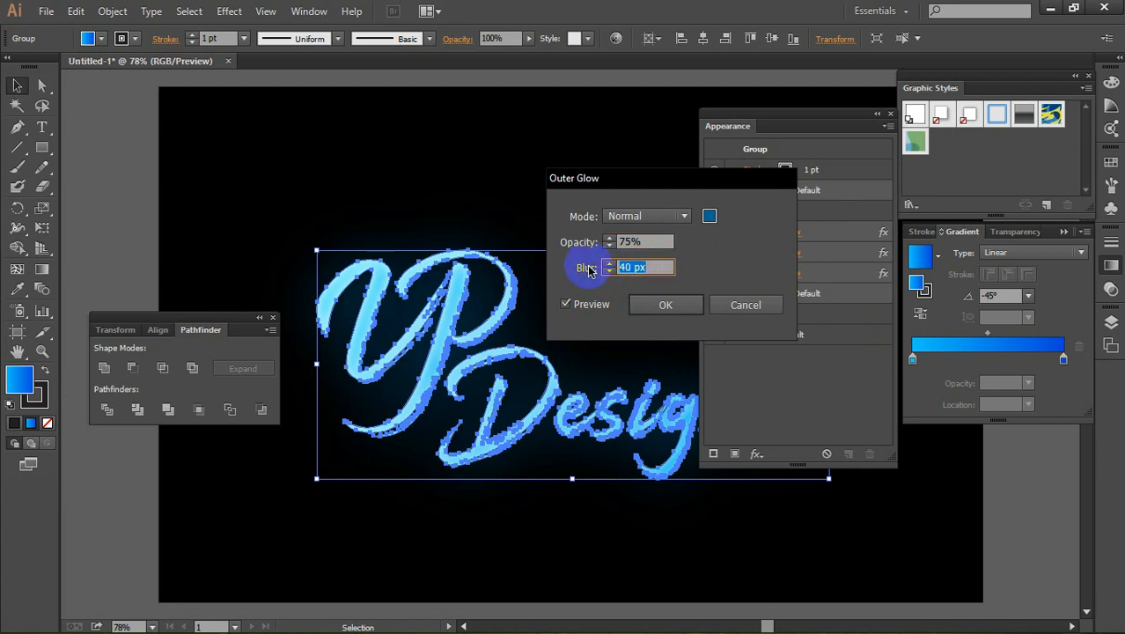
text(10)
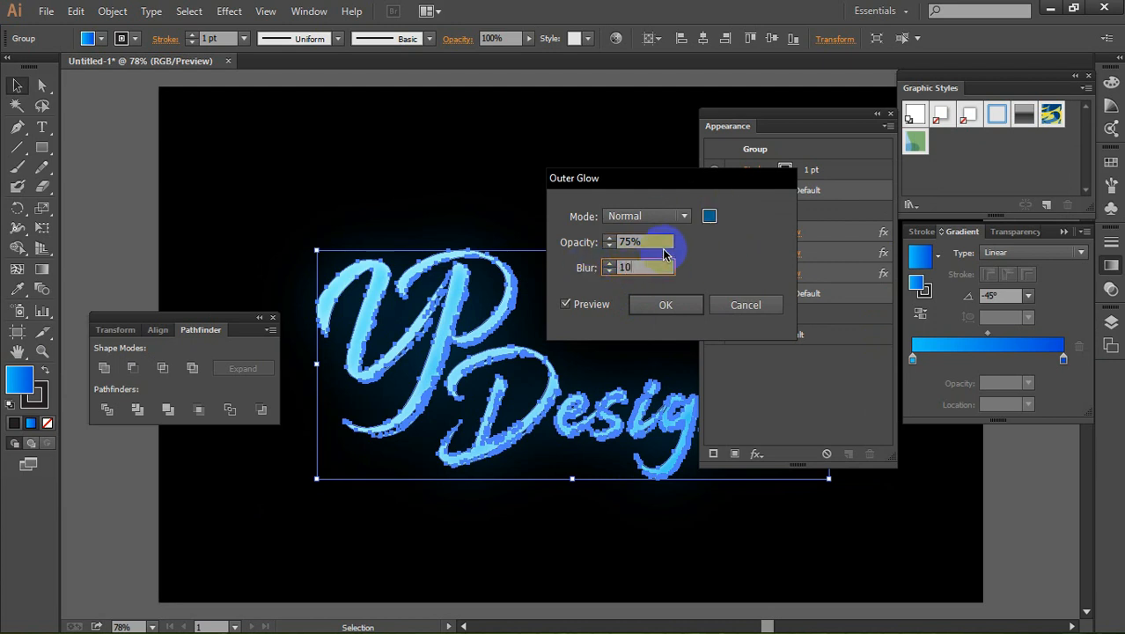
click(659, 242)
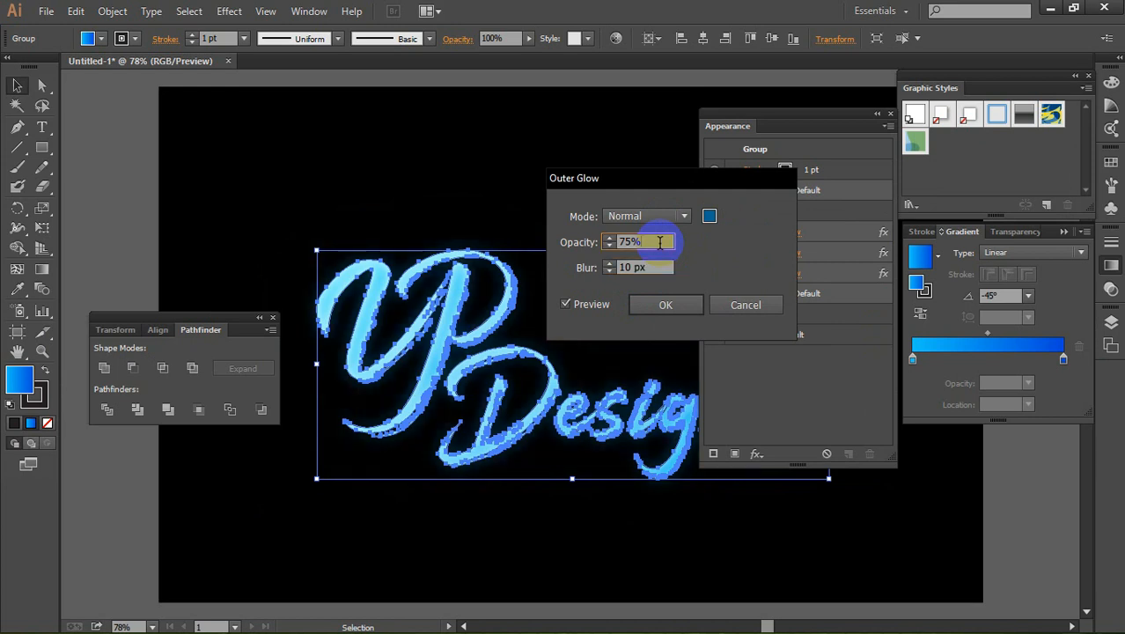
click(668, 306)
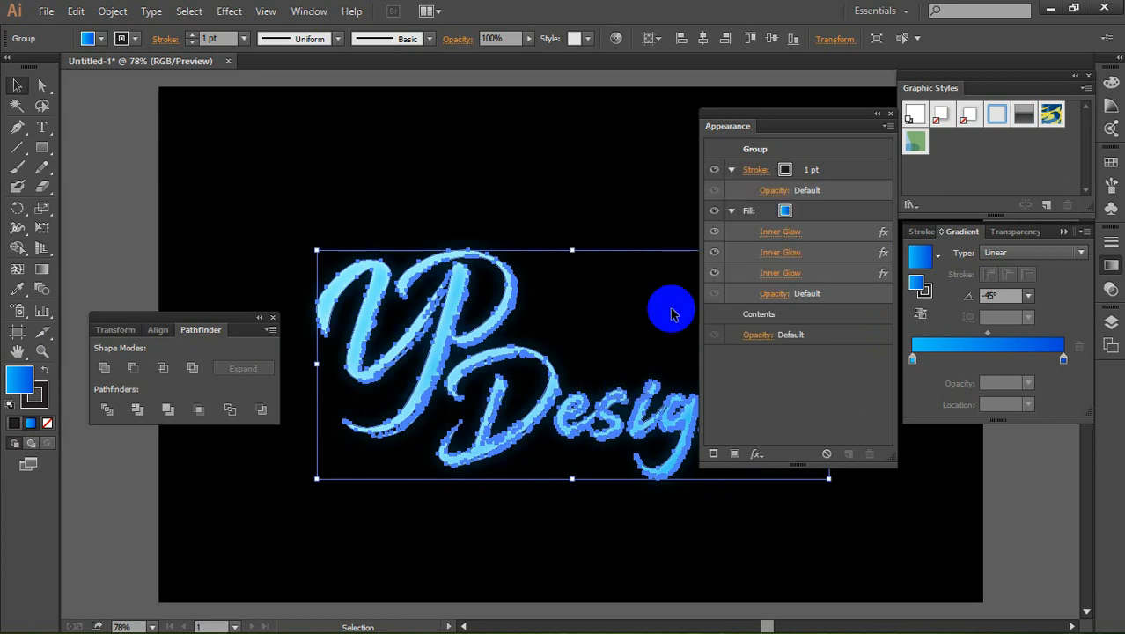
Step: Add a Drop Shadow effect to the lettering's fill with a blur of 2 px
click(810, 215)
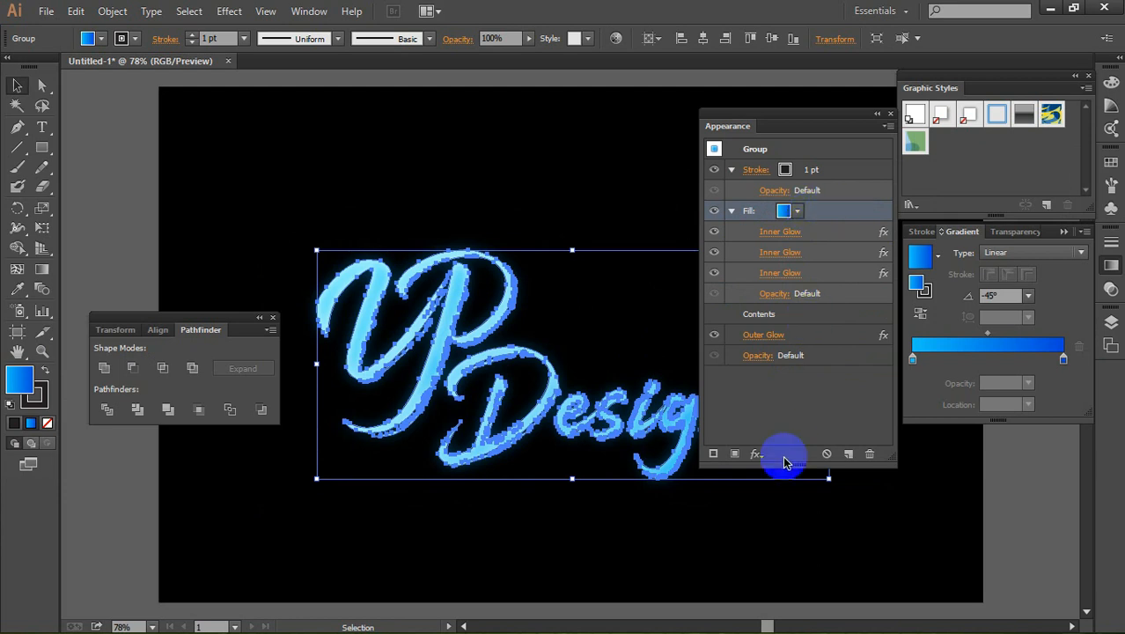
click(756, 454)
mouse_move(823, 191)
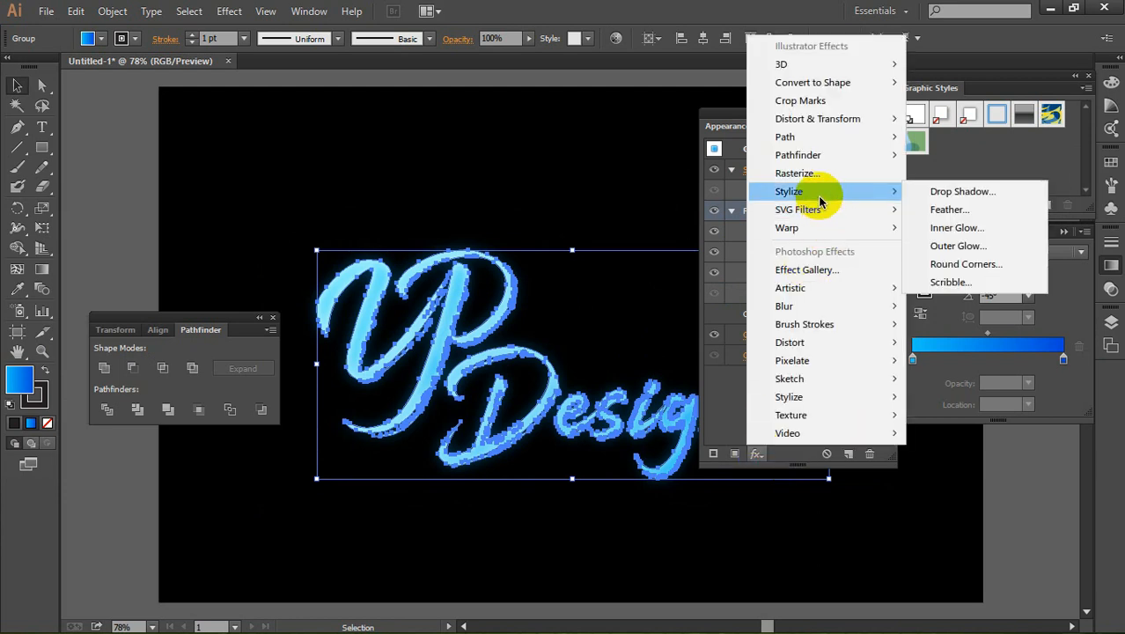
click(967, 191)
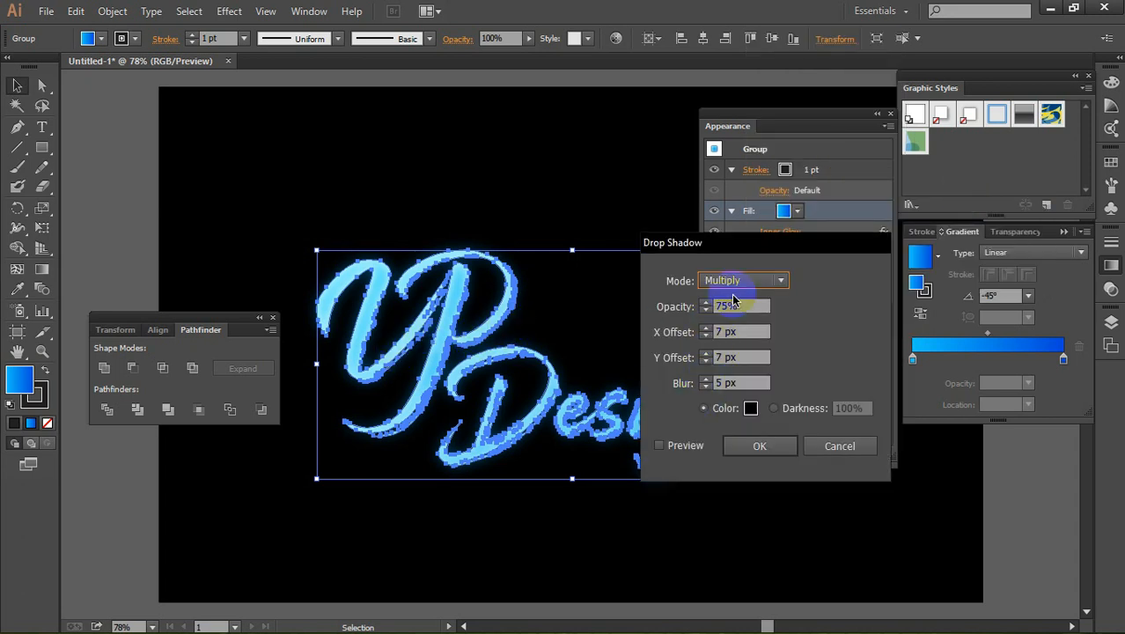
click(682, 389)
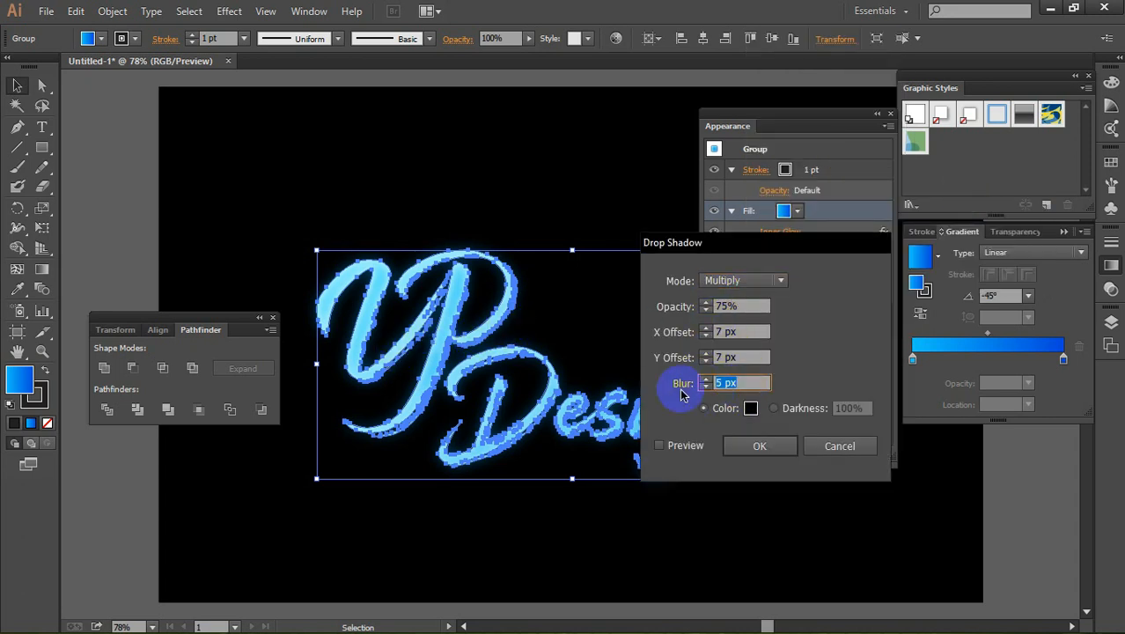
text(2)
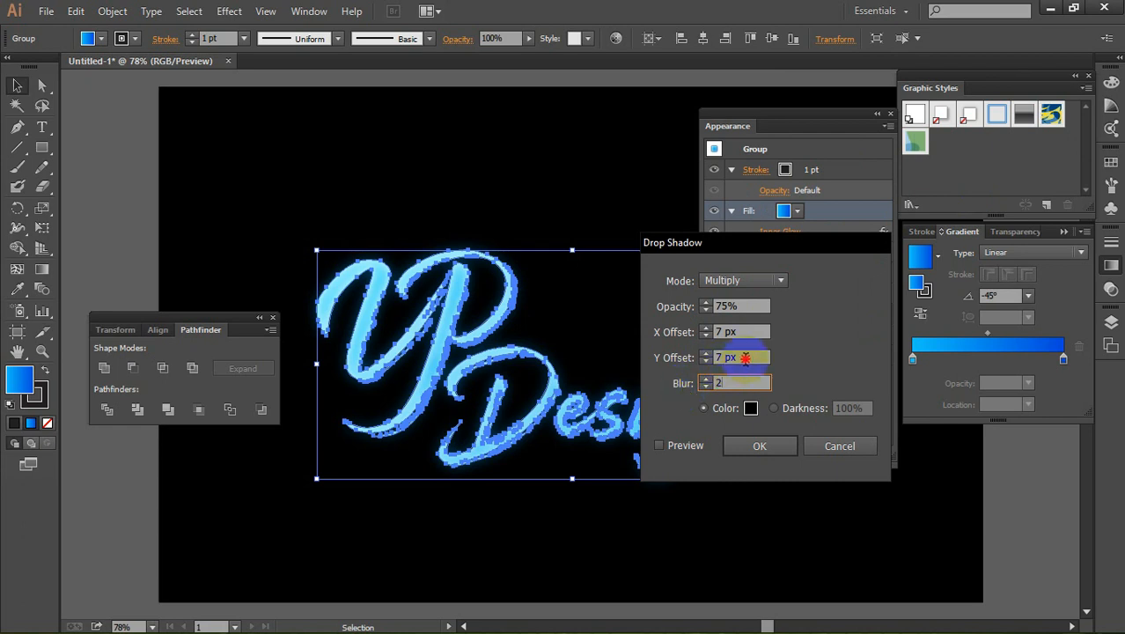
Step: Set the Drop Shadow's Y offset to 2 px and X offset to 0 px
drag(745, 358, 679, 365)
text(2)
drag(742, 332, 619, 353)
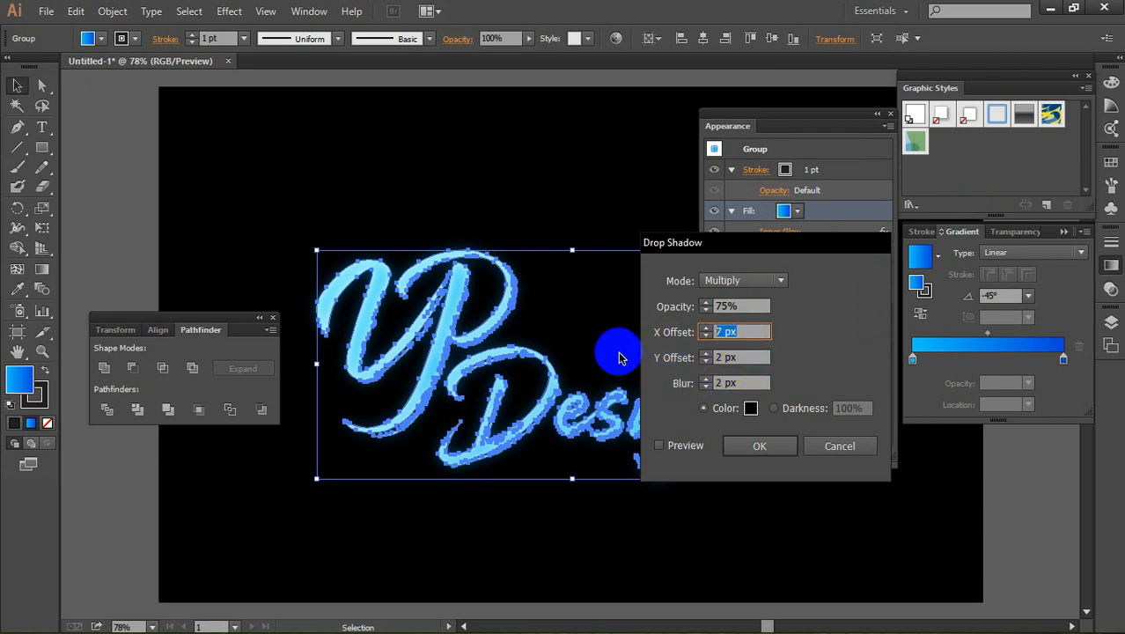
text(0)
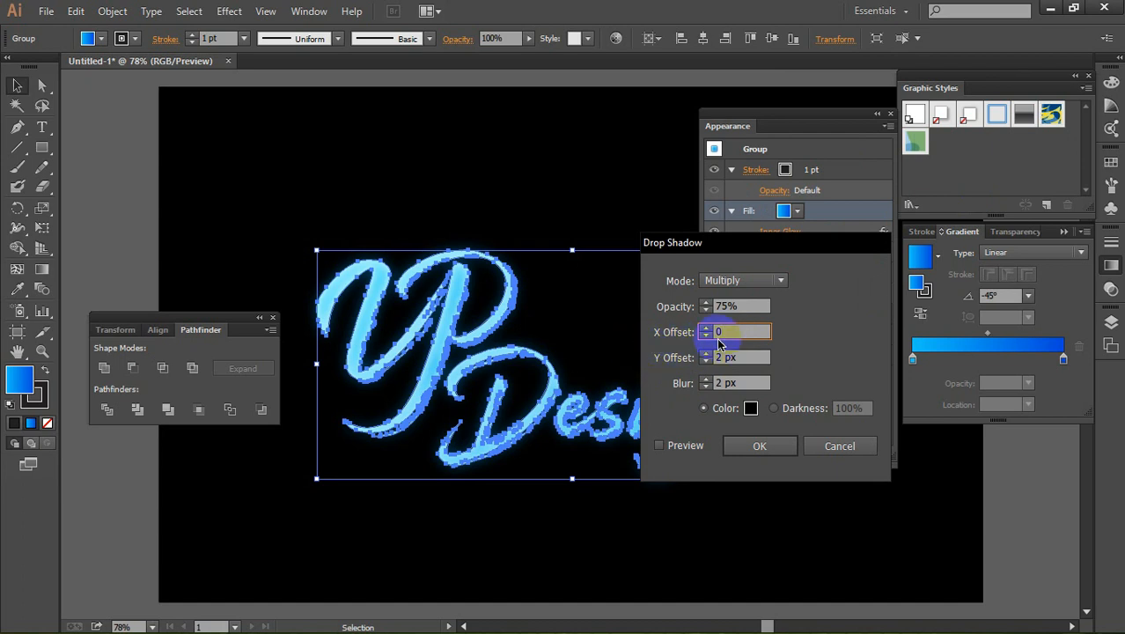
Step: Set the Drop Shadow's opacity to 30% and its blending mode to Normal
drag(752, 306, 599, 324)
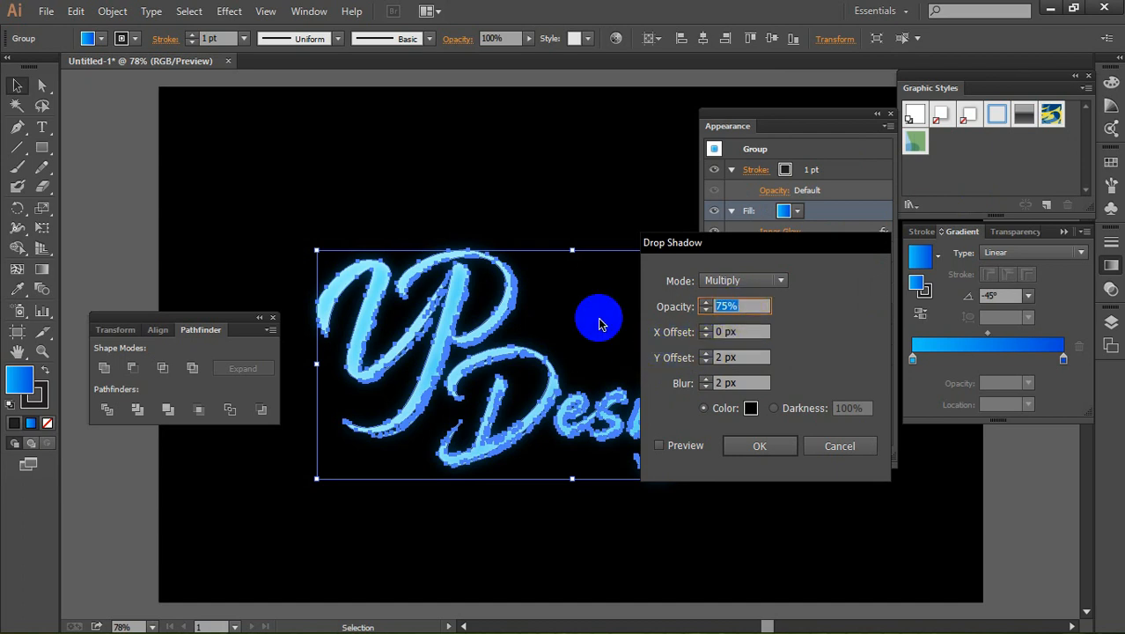
text(30)
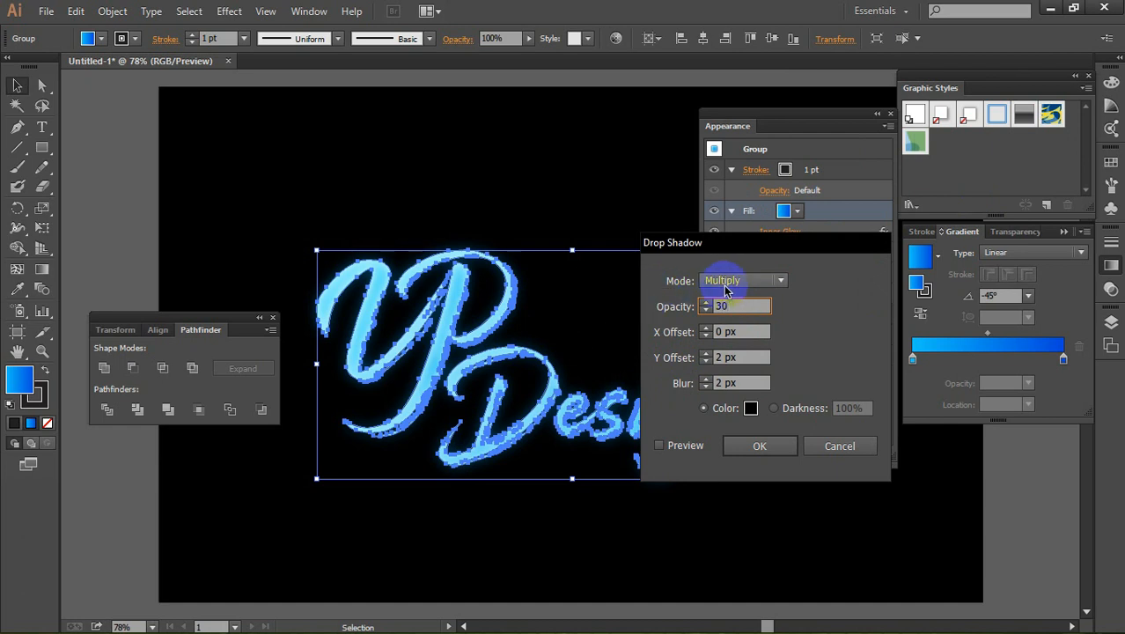
click(762, 280)
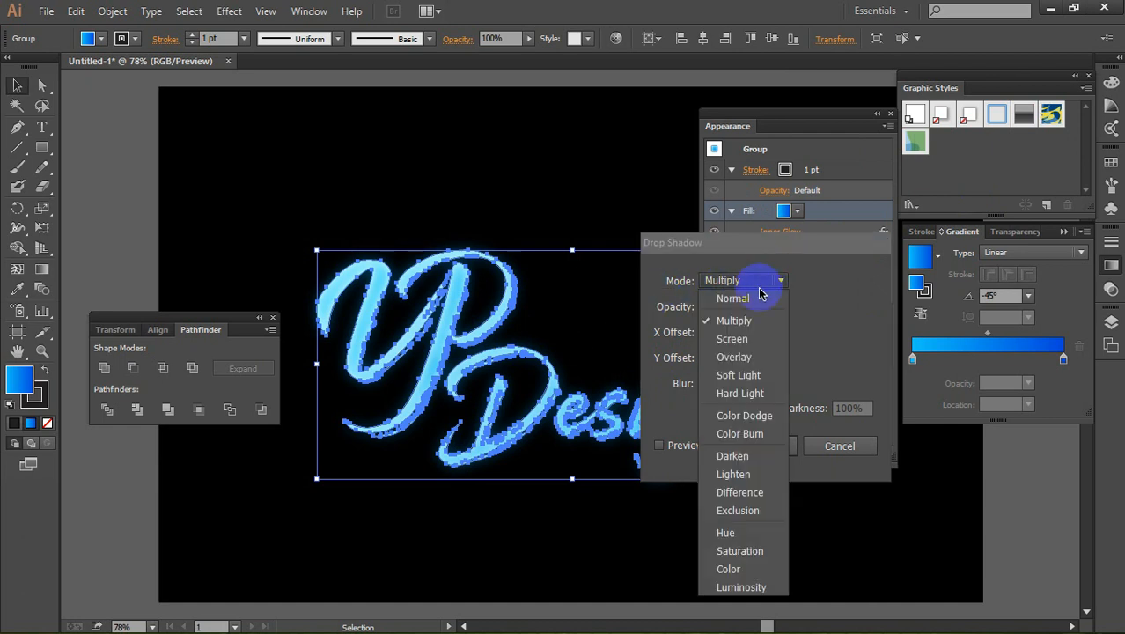
click(761, 300)
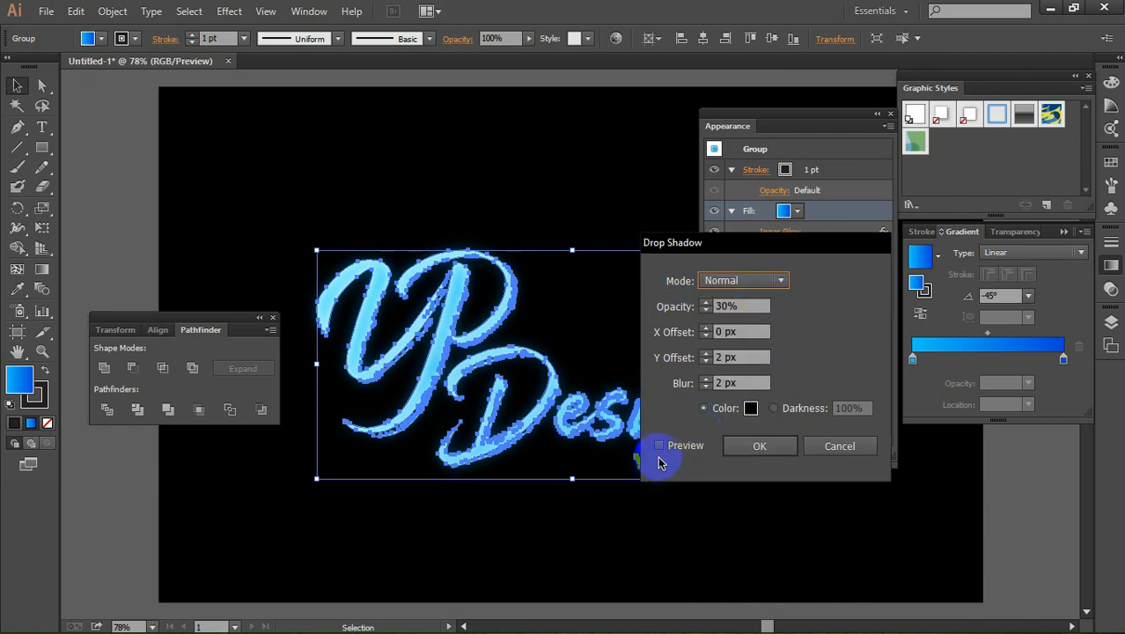
Step: Apply the Drop Shadow and set the lettering's stroke weight to 2 pt, aligned to center
click(758, 446)
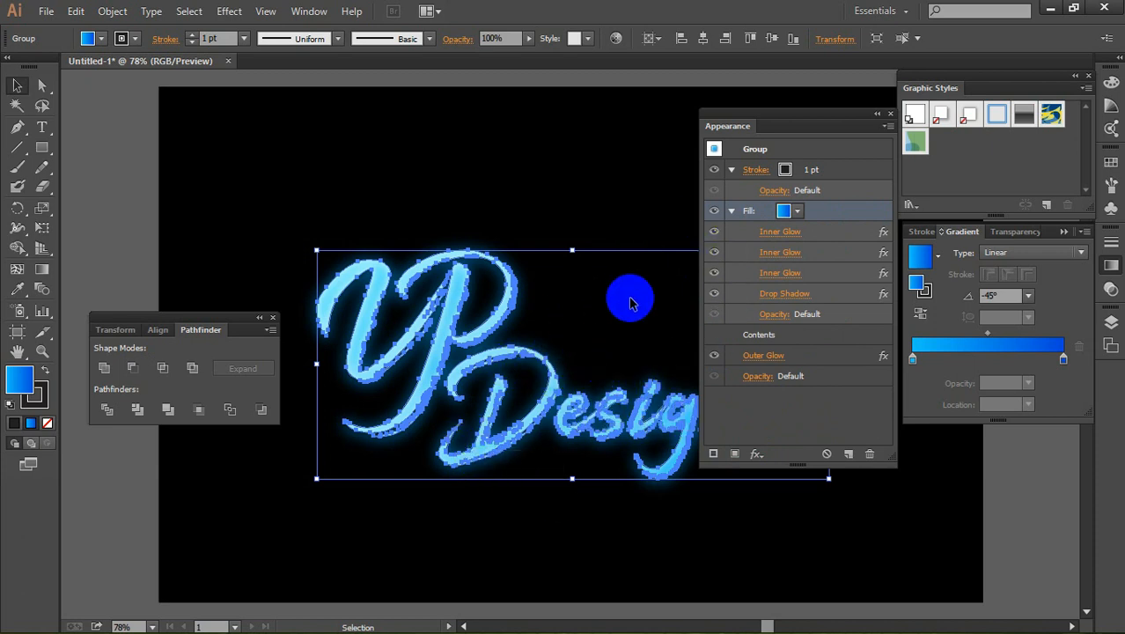
click(812, 170)
click(818, 170)
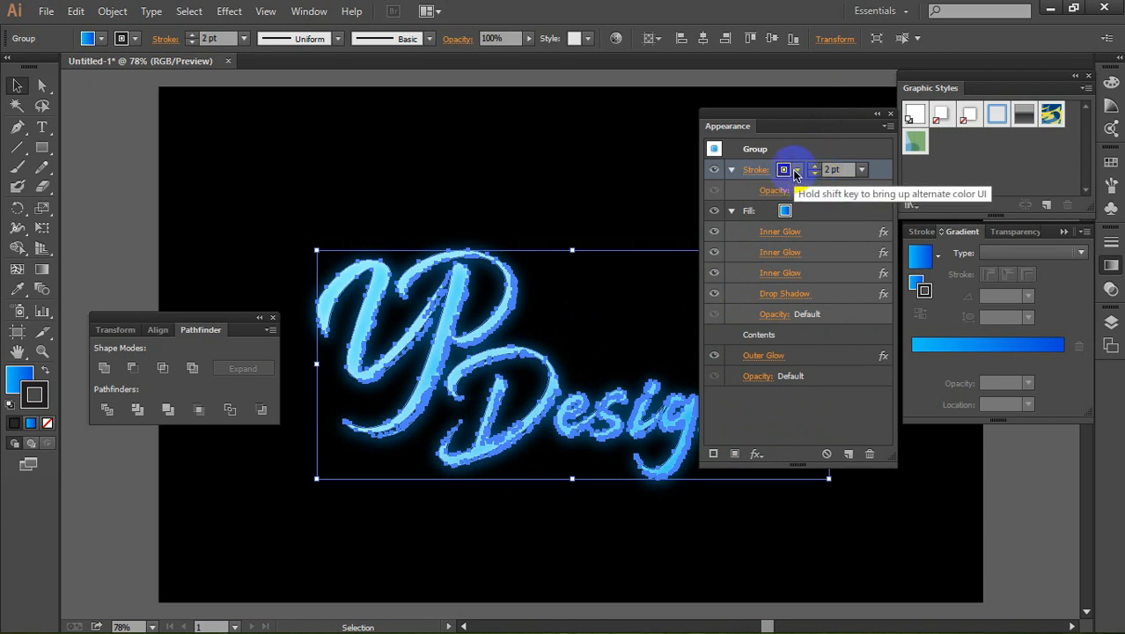
click(755, 170)
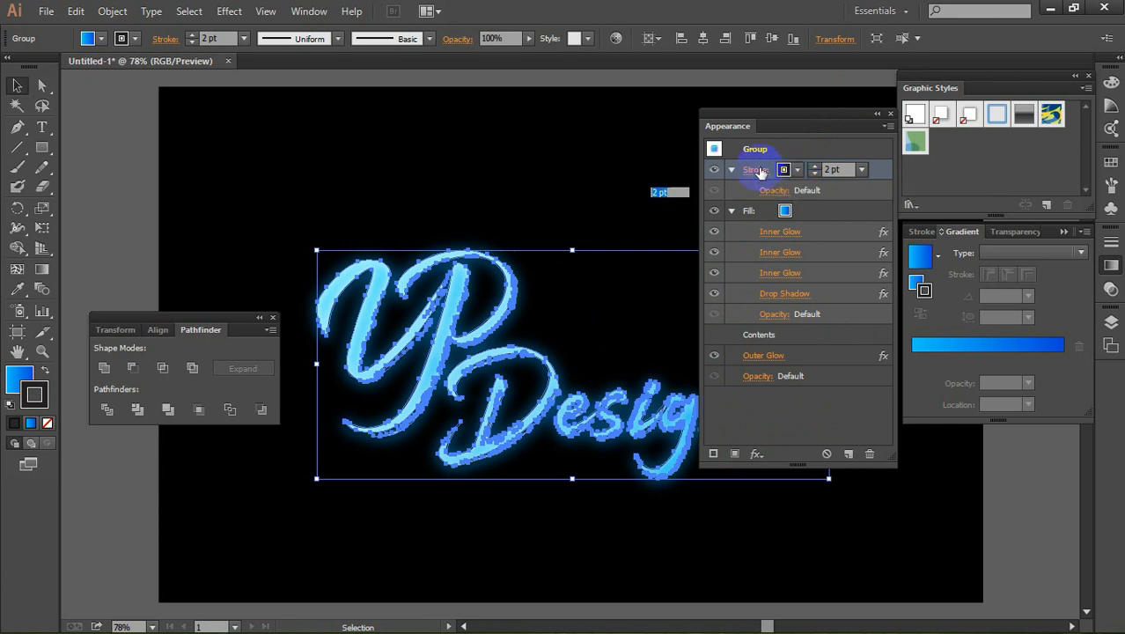
click(646, 259)
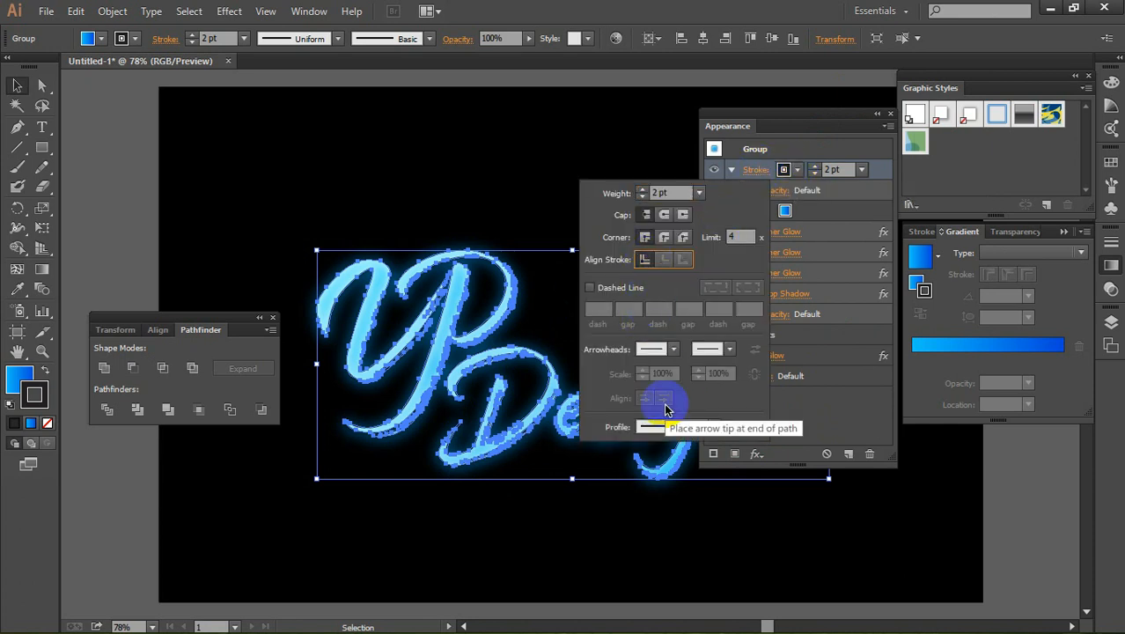
click(880, 161)
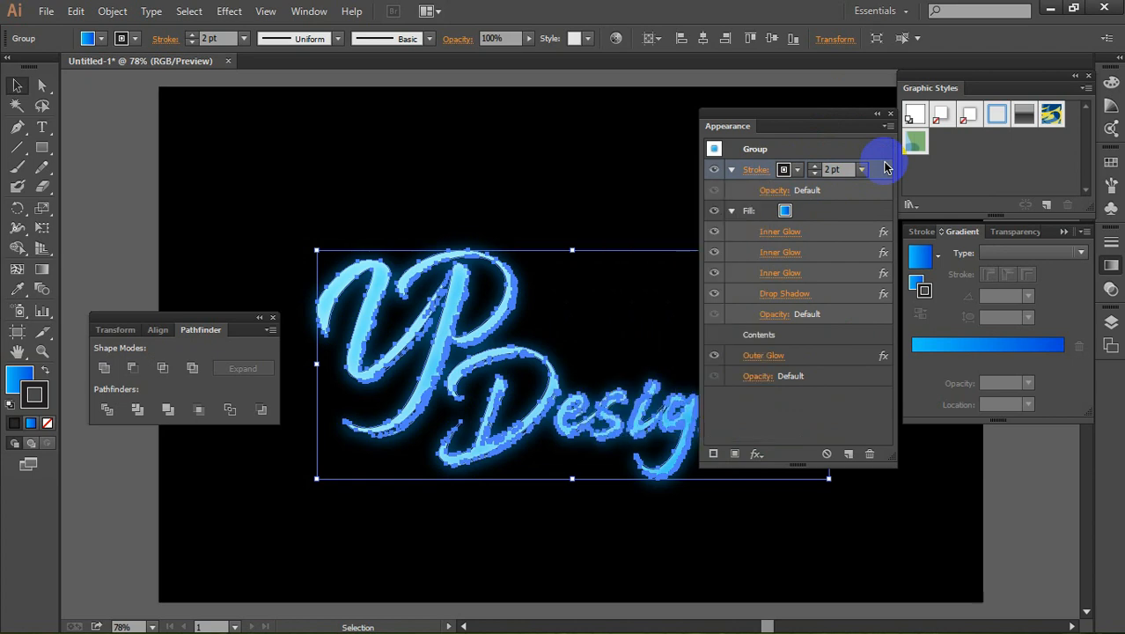
click(757, 453)
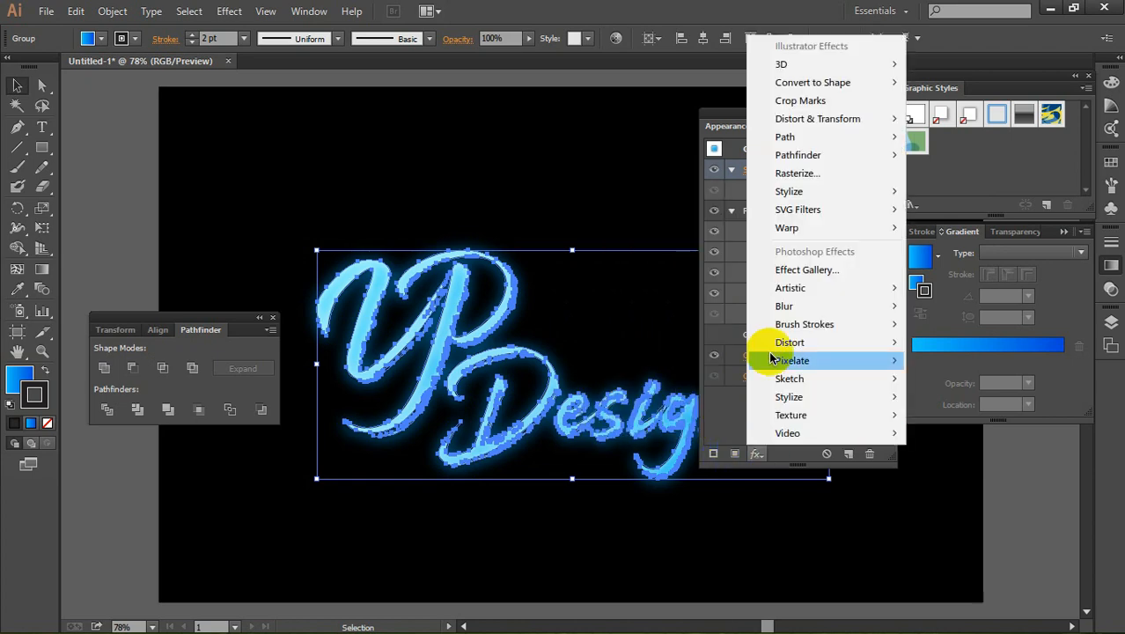
mouse_move(810, 198)
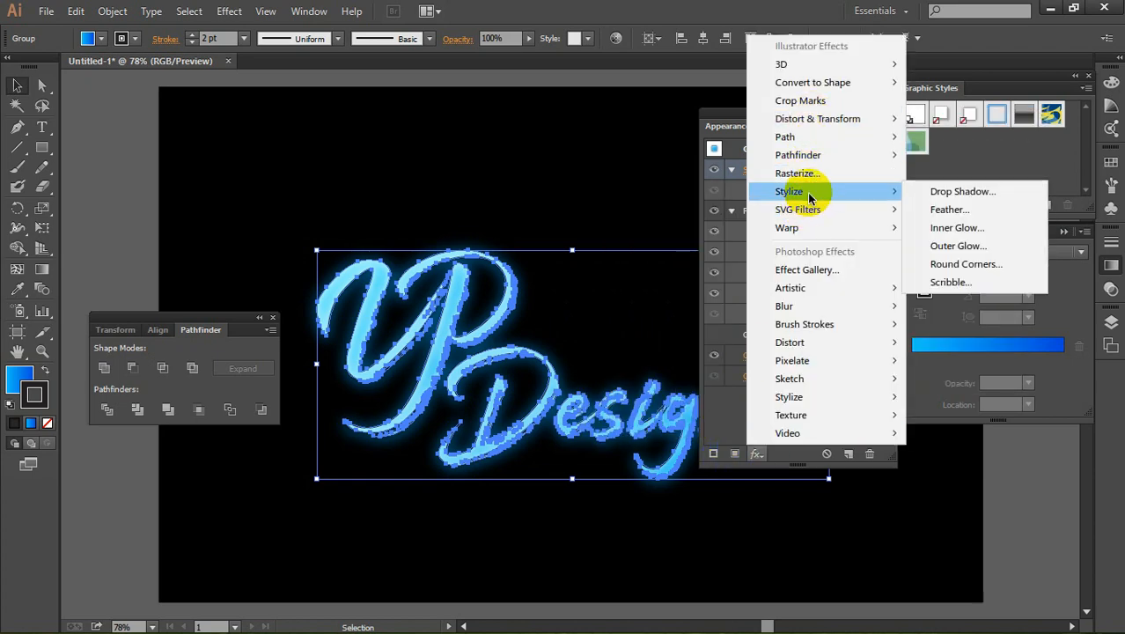
click(729, 181)
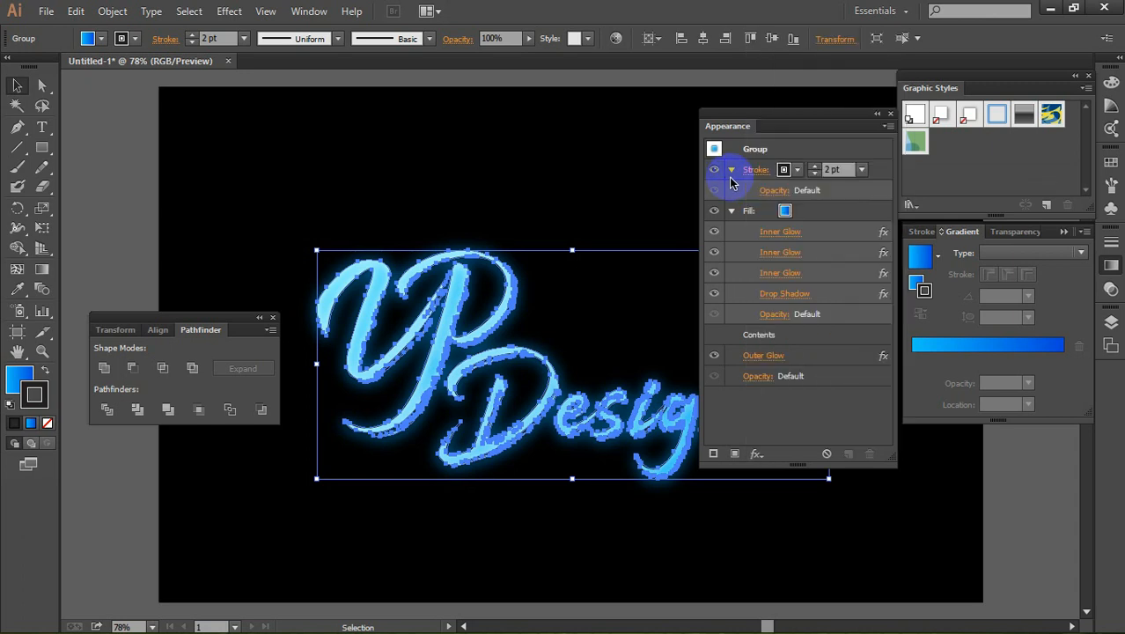
Step: Change the color of the lettering's stroke to the medium blue swatch
click(792, 172)
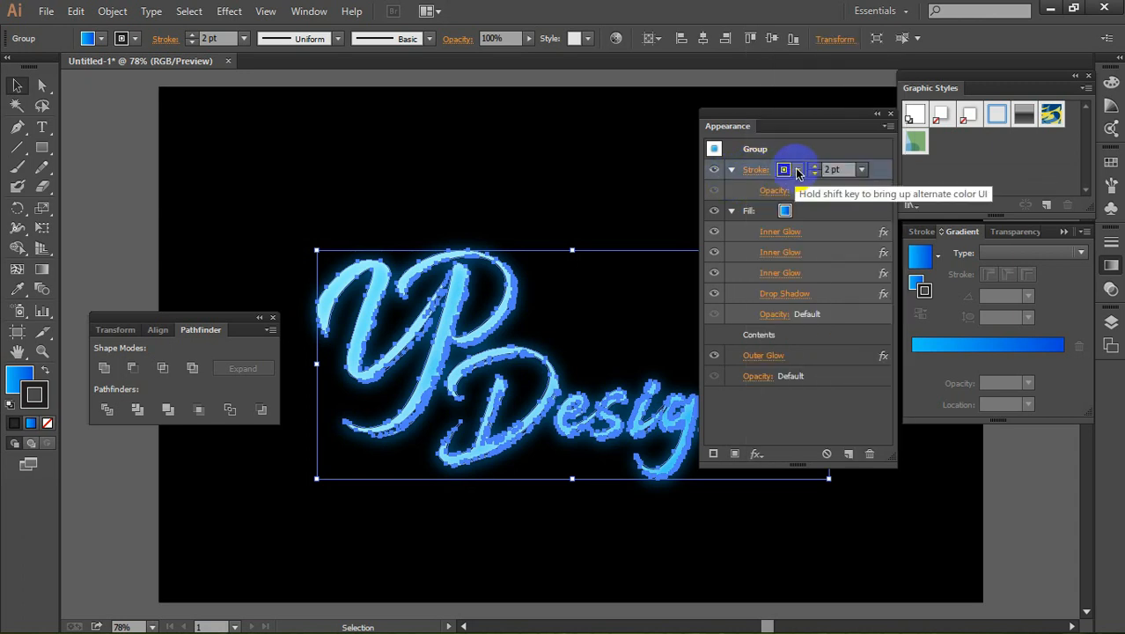
click(797, 172)
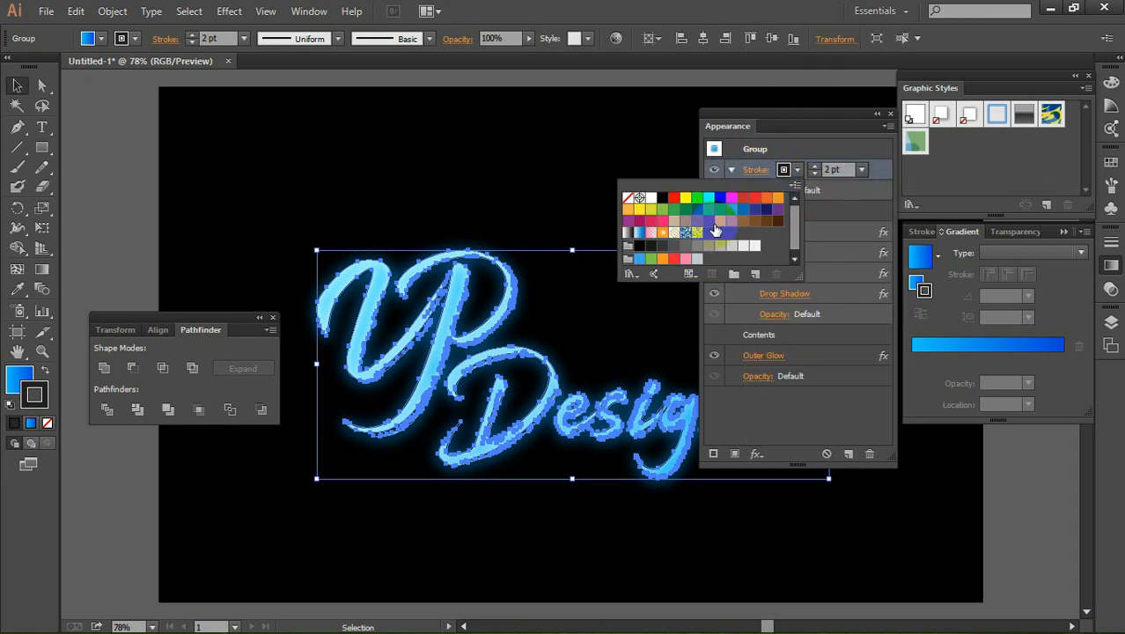
click(731, 211)
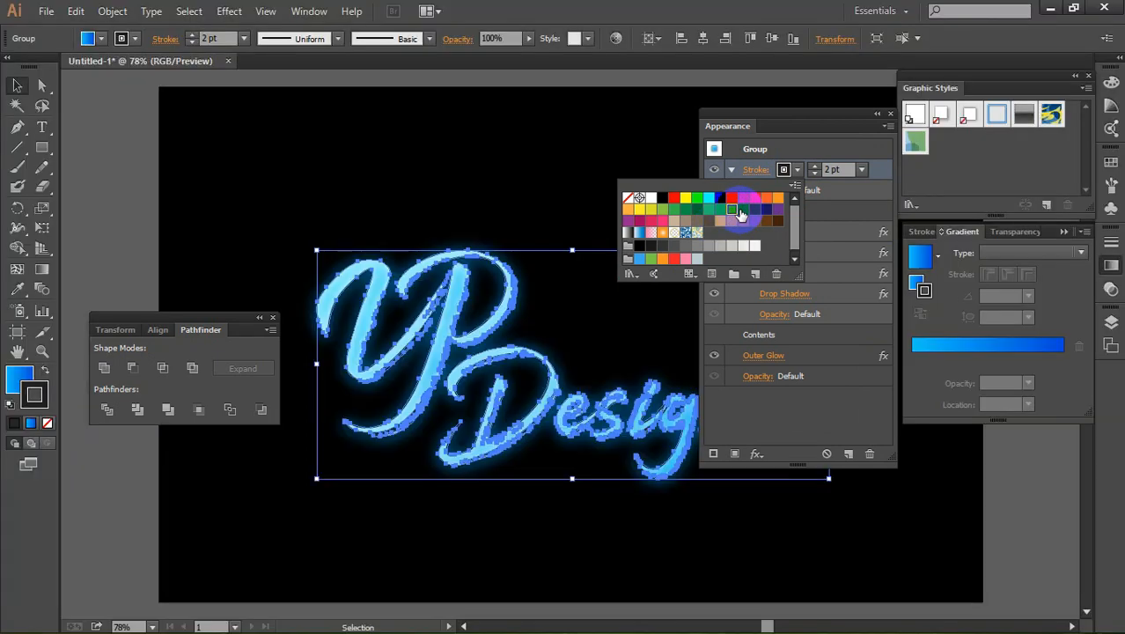
click(742, 212)
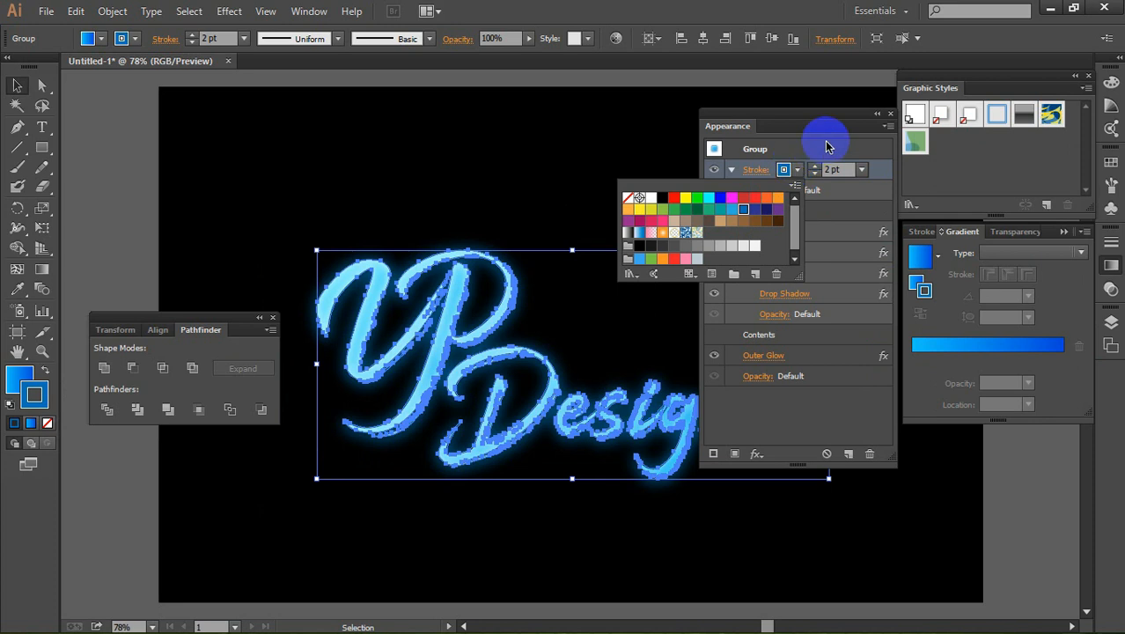
click(825, 142)
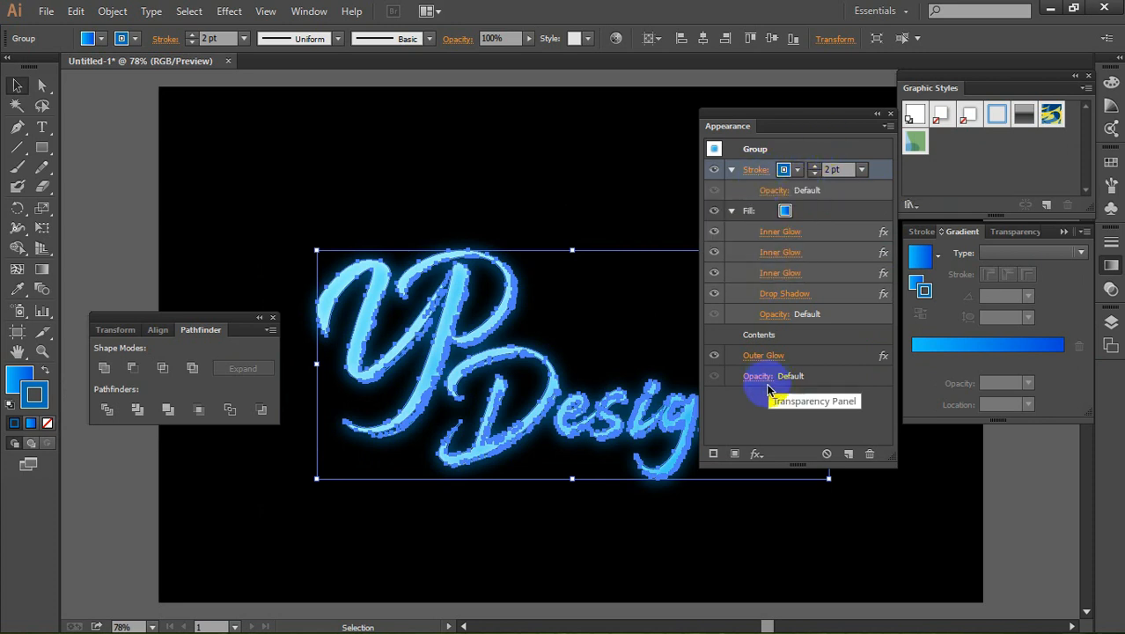
Step: Add a Gaussian Blur effect to the stroke with a radius of 6.1 pixels, and reduce the radius to about 2.8 pixels
click(755, 456)
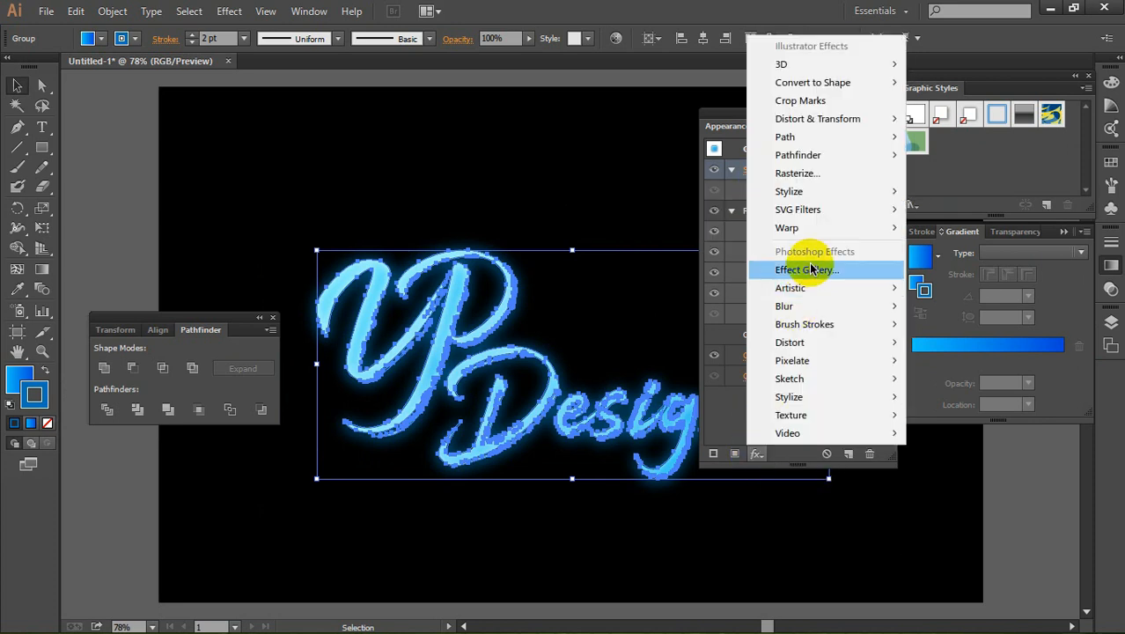
mouse_move(798, 310)
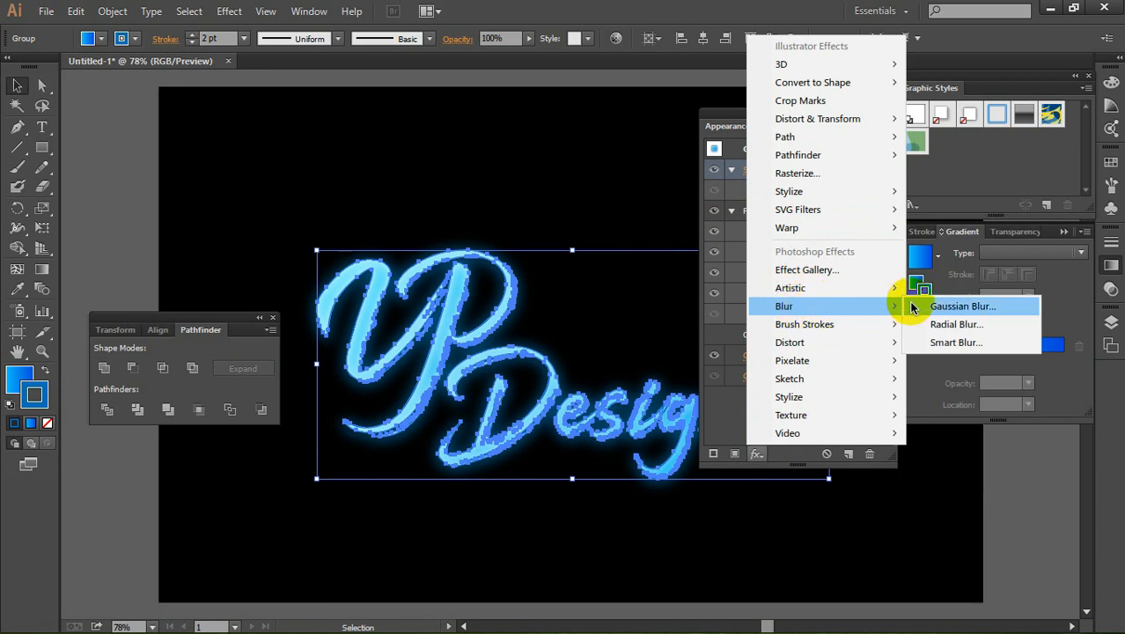
click(967, 307)
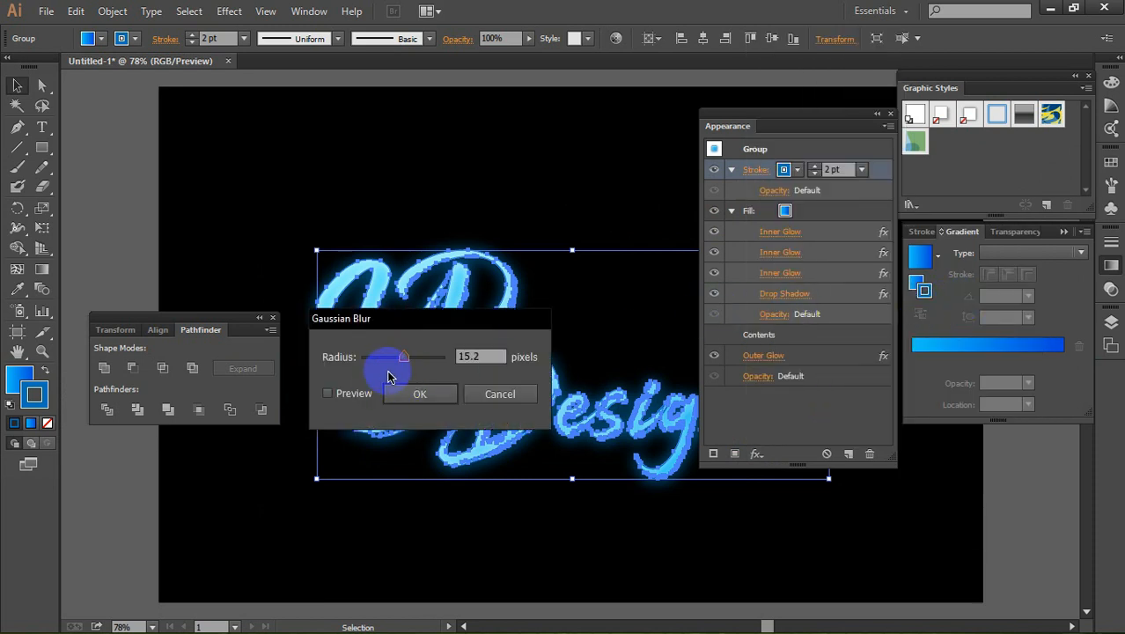
mouse_move(402, 365)
mouse_down()
mouse_move(367, 366)
mouse_move(387, 366)
mouse_up()
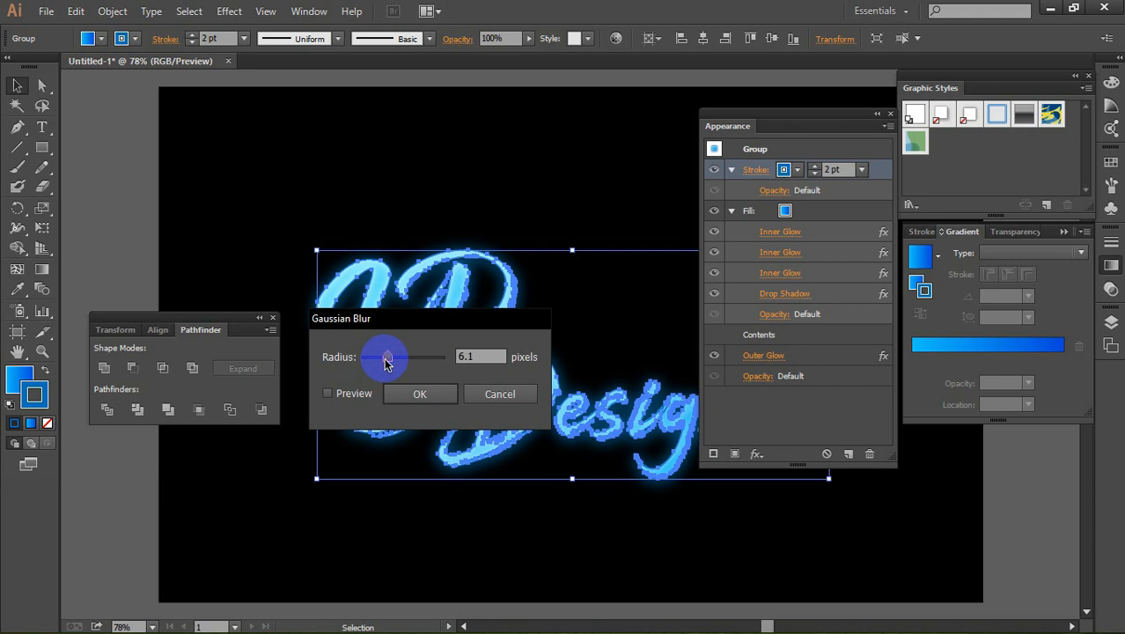
click(415, 394)
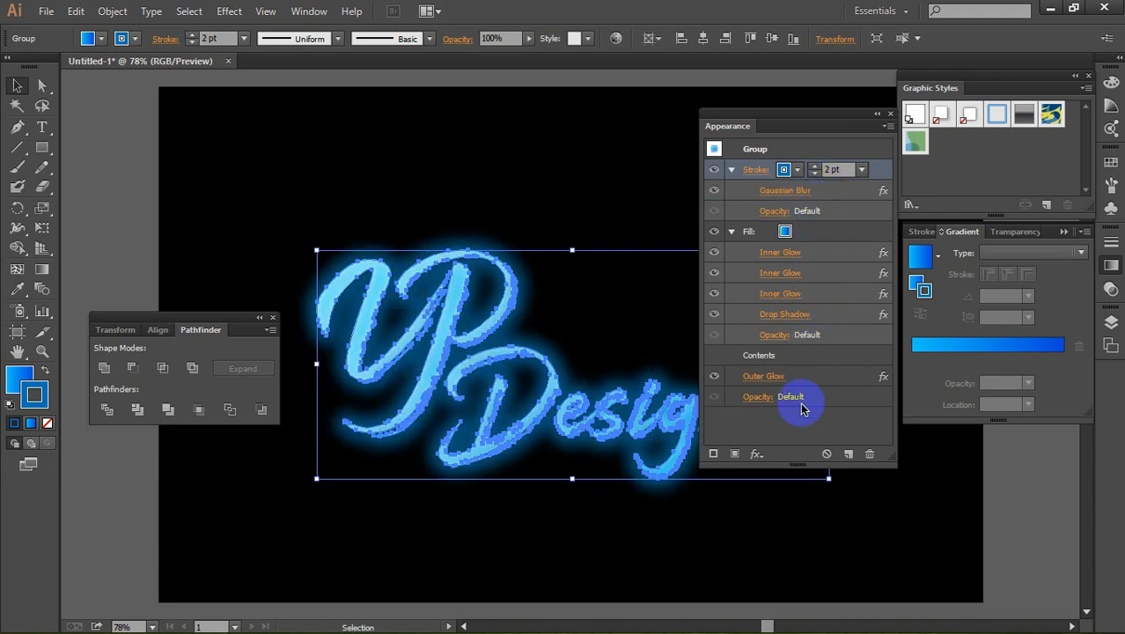
click(798, 192)
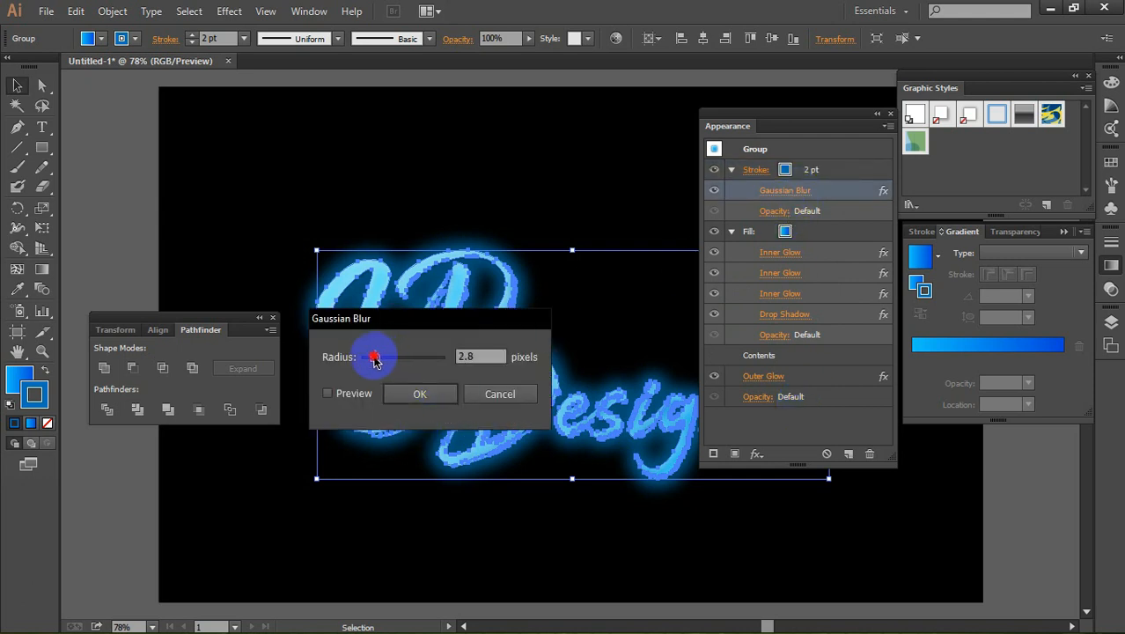
click(420, 394)
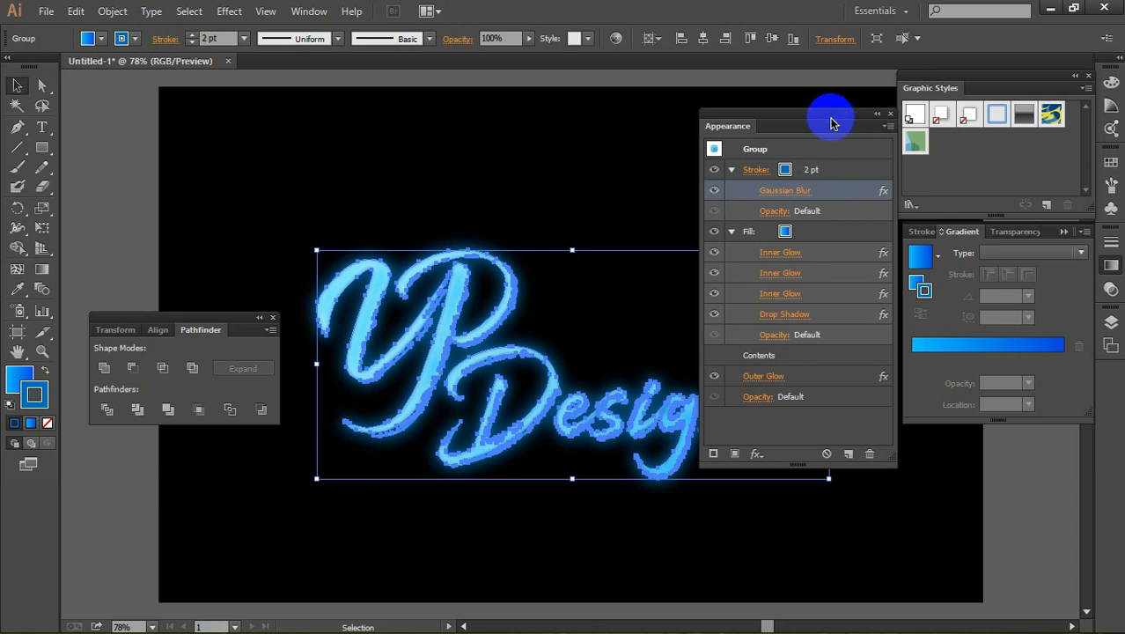
Step: Save the lettering's appearance as a new graphic style and select that style
click(309, 10)
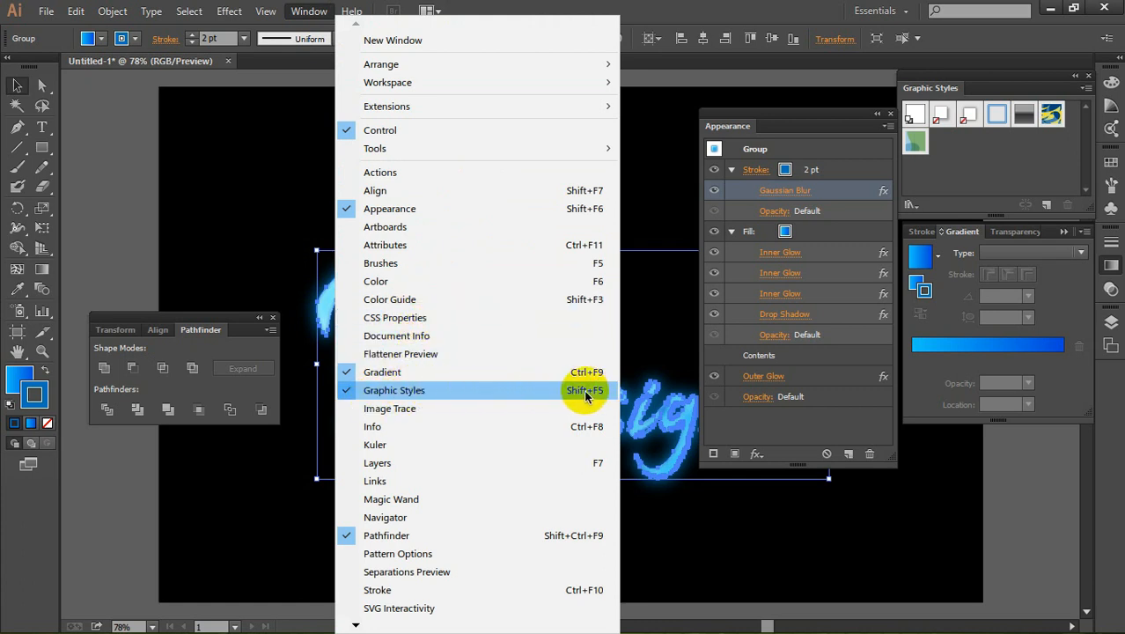
click(992, 87)
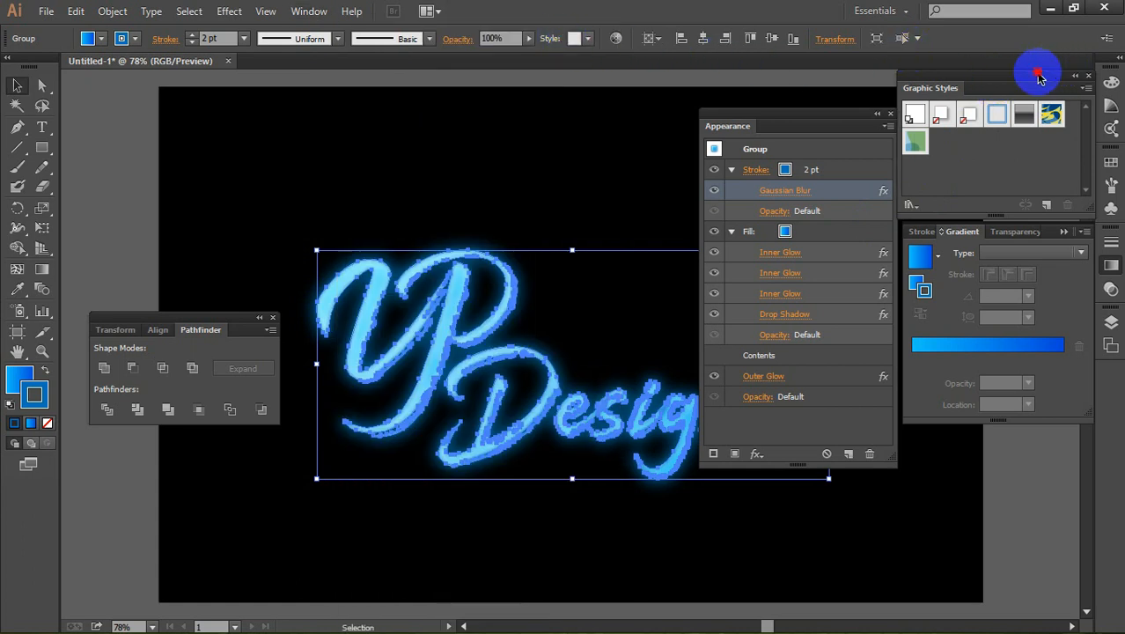
drag(1036, 76, 515, 77)
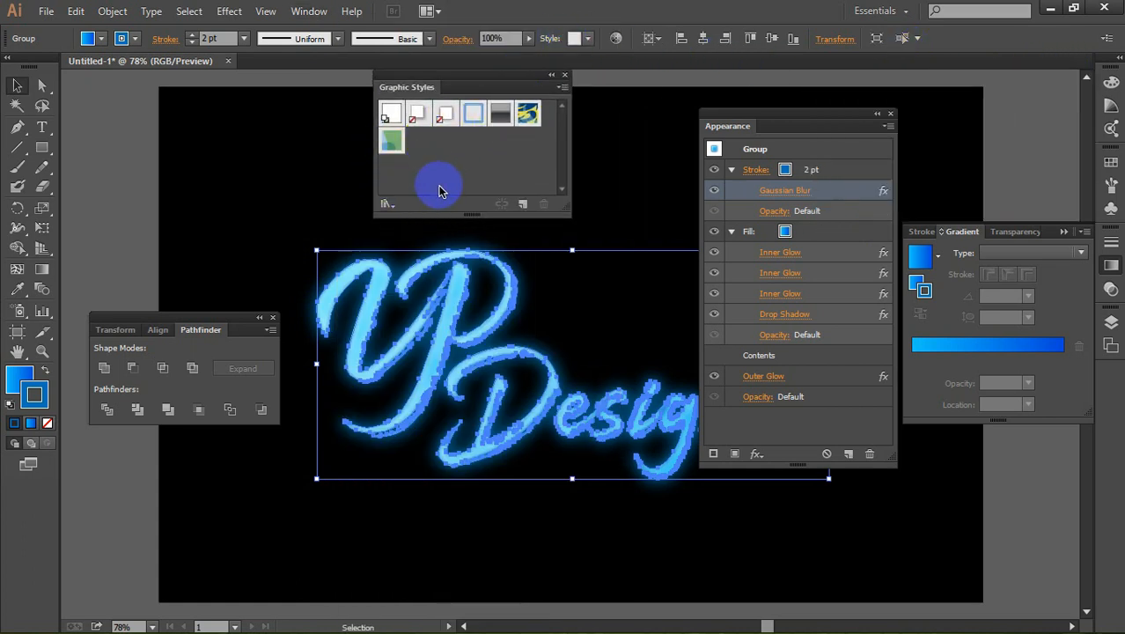
click(522, 206)
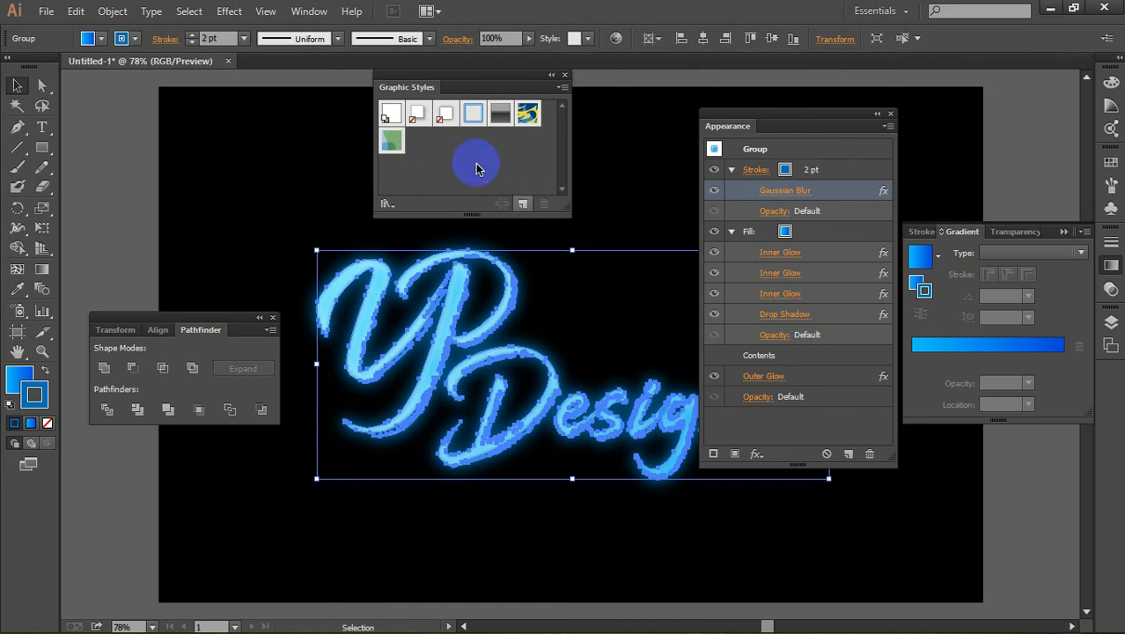
click(418, 140)
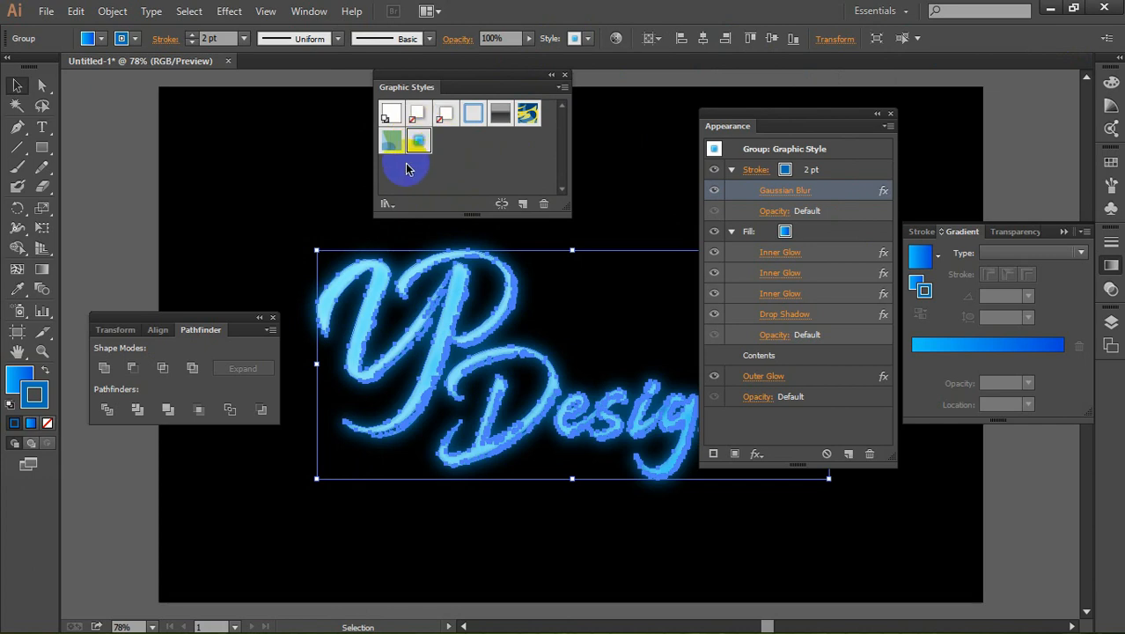
Step: Save the graphic styles as a library named "ai graphic style" in the Youtube folder on Local Disk (E:)
click(561, 87)
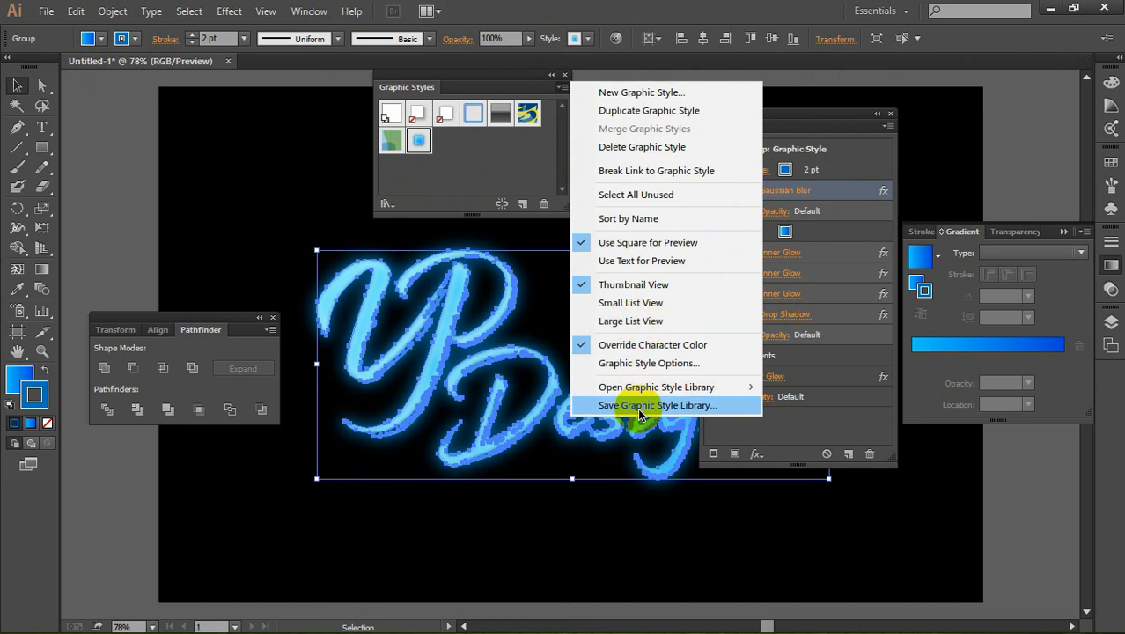
click(662, 407)
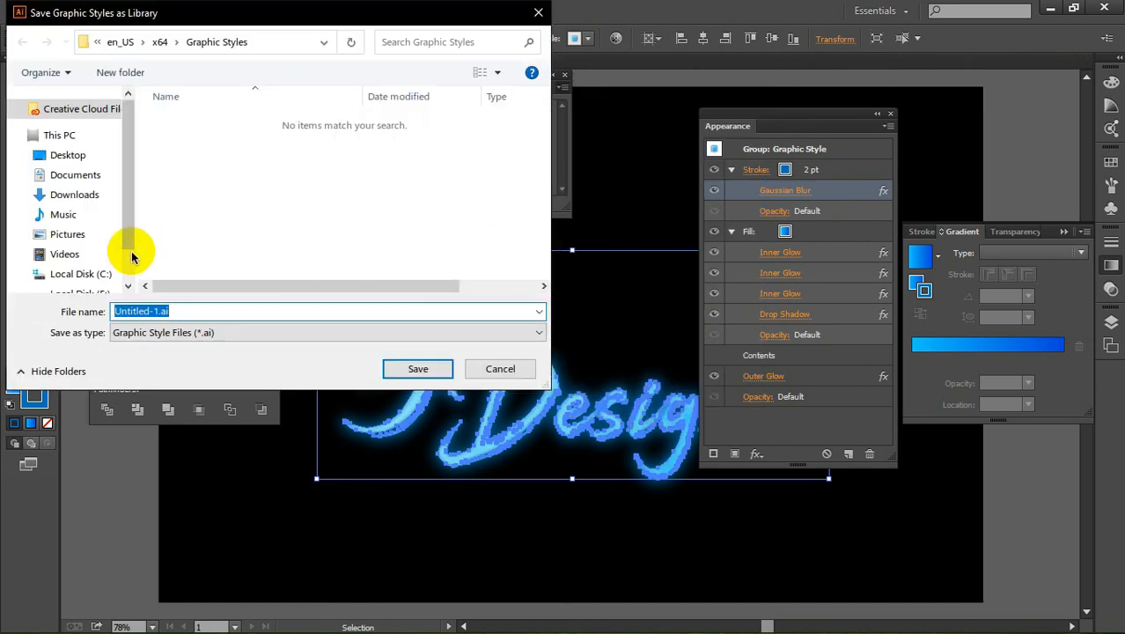
drag(126, 188, 126, 272)
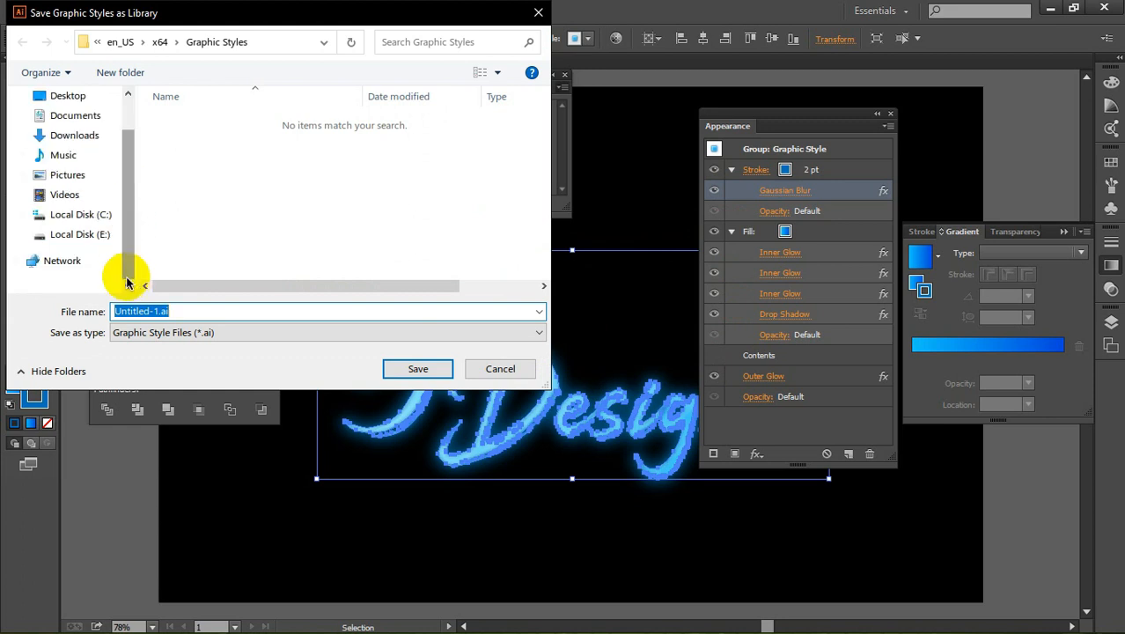
click(88, 236)
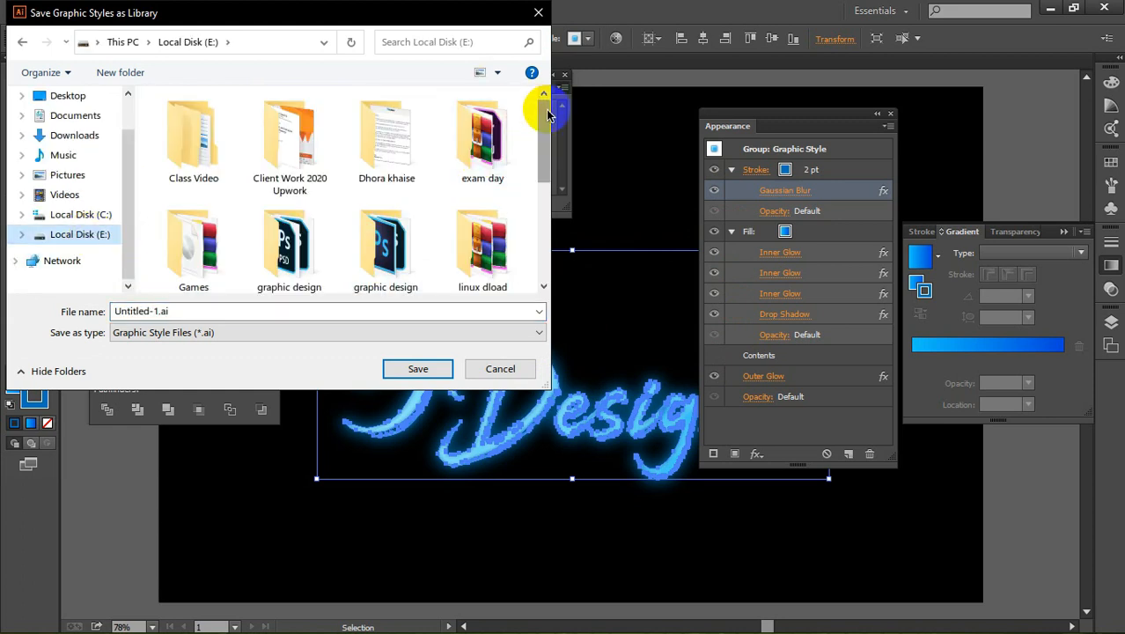
drag(543, 112, 542, 204)
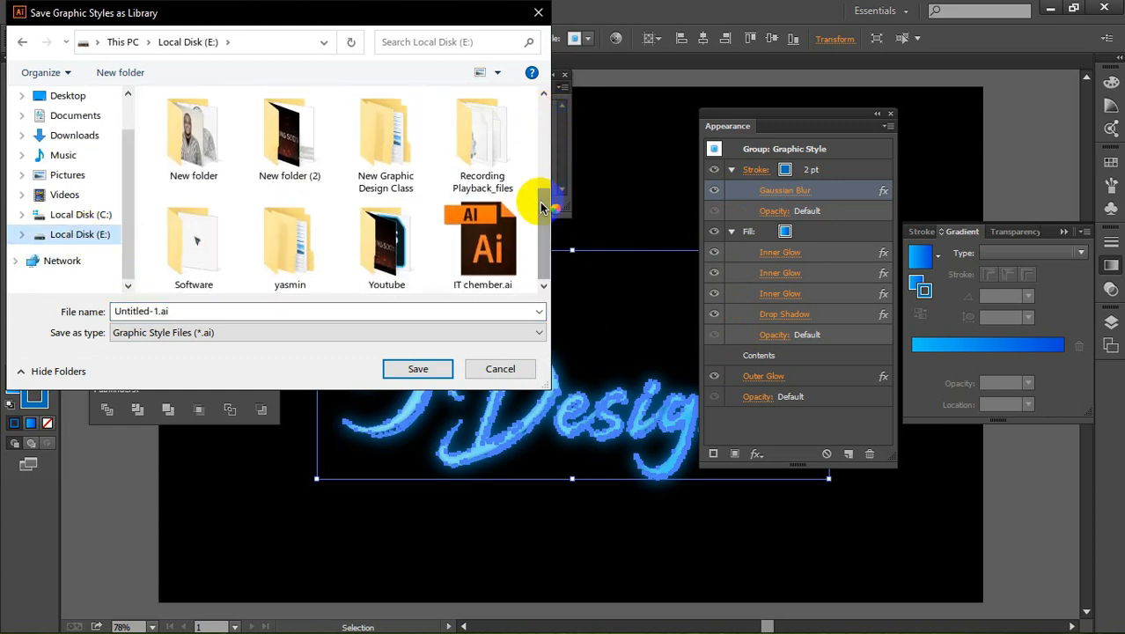
double_click(363, 217)
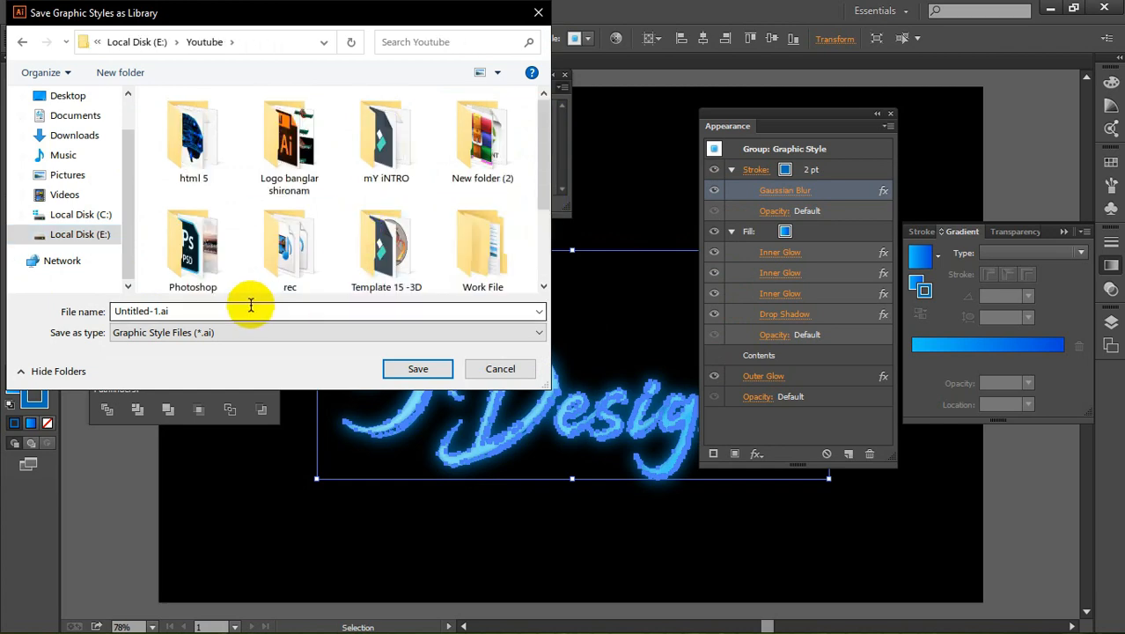
click(188, 314)
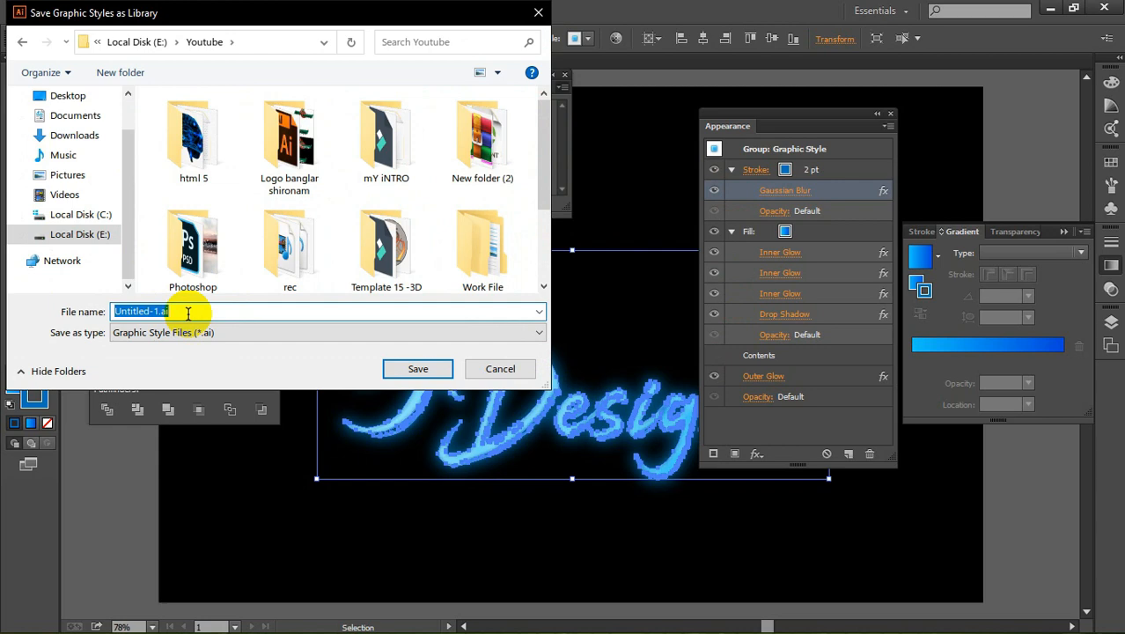
text(ai graphic style)
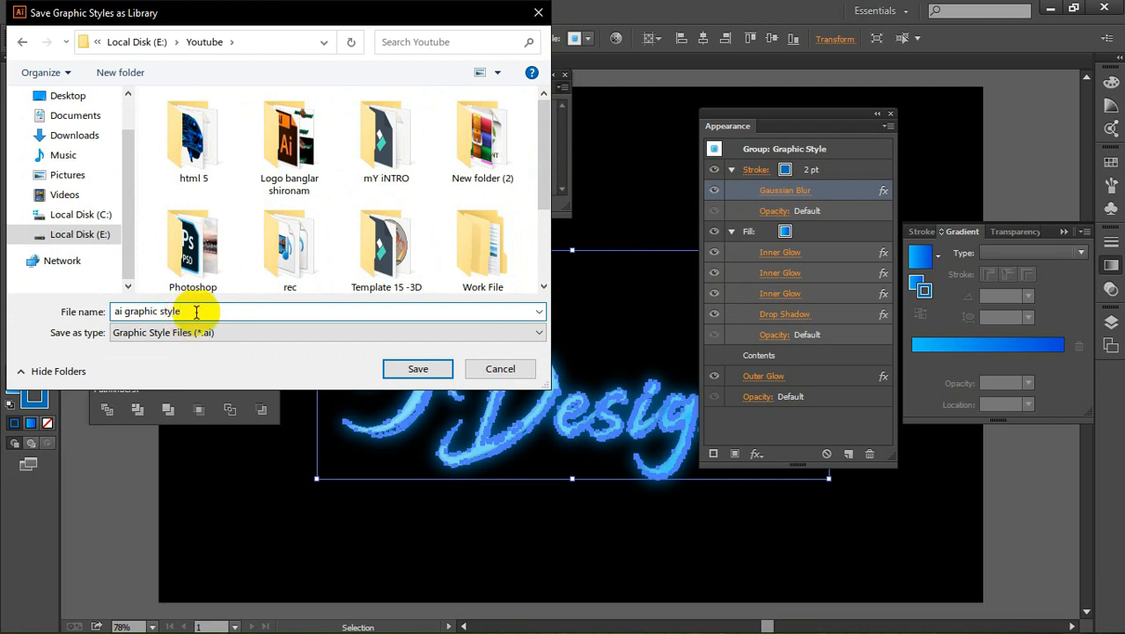
click(417, 368)
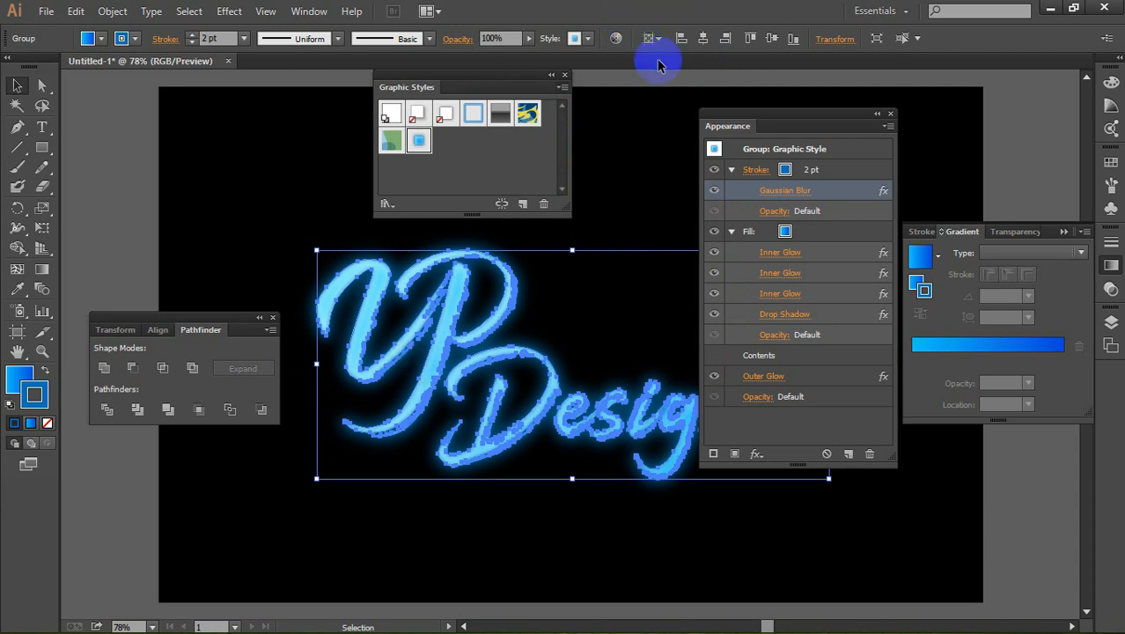
Step: Close the Appearance settings so they no longer cover the lettering
click(414, 131)
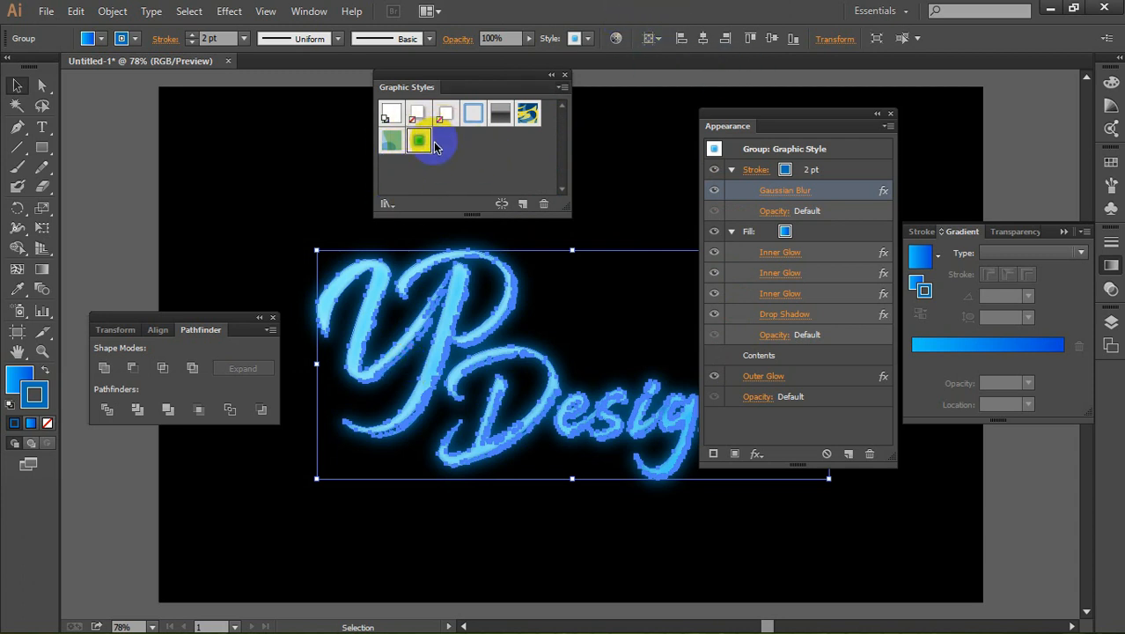
click(888, 121)
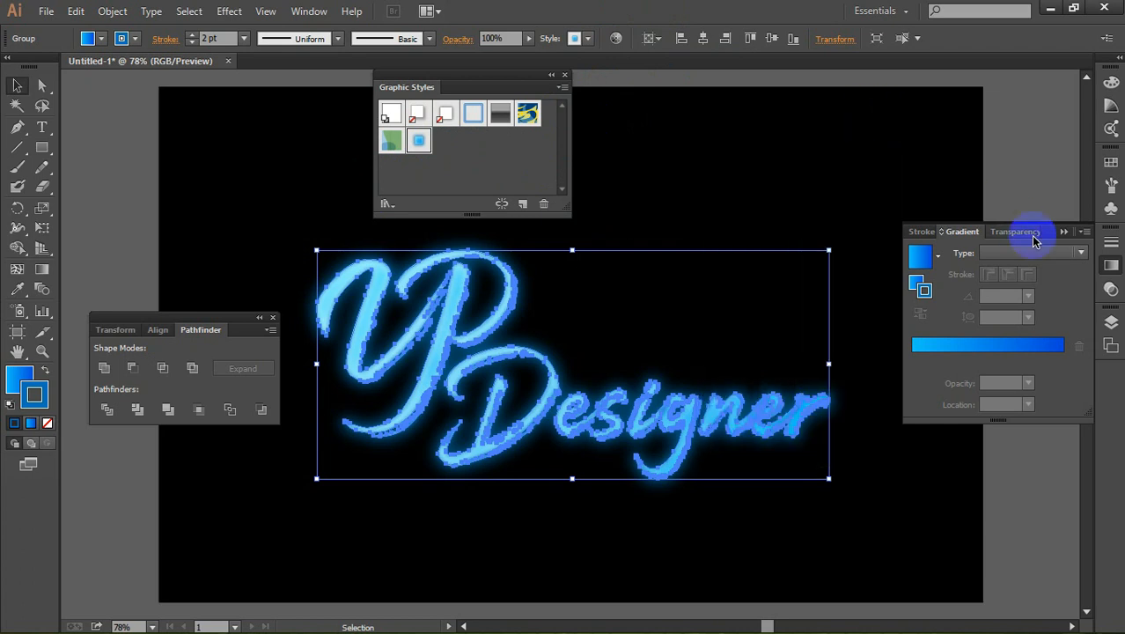
Step: Close the Gradient settings and enlarge the lettering proportionally to about 1113 x 496 px with Scale Strokes & Effects enabled
click(1079, 227)
click(865, 294)
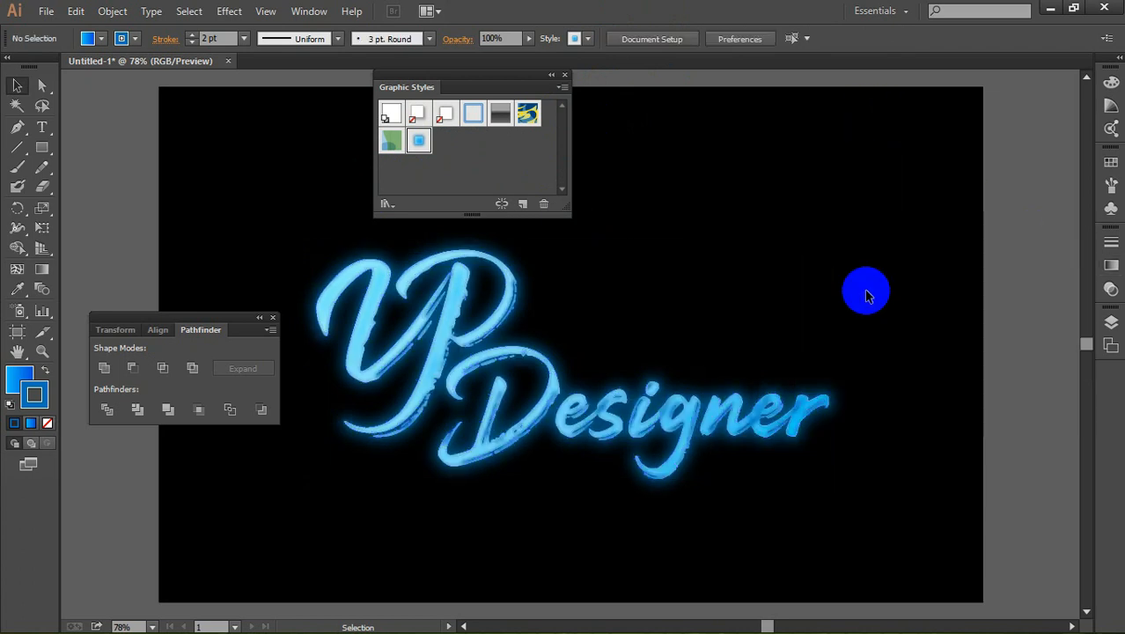
drag(572, 439, 545, 426)
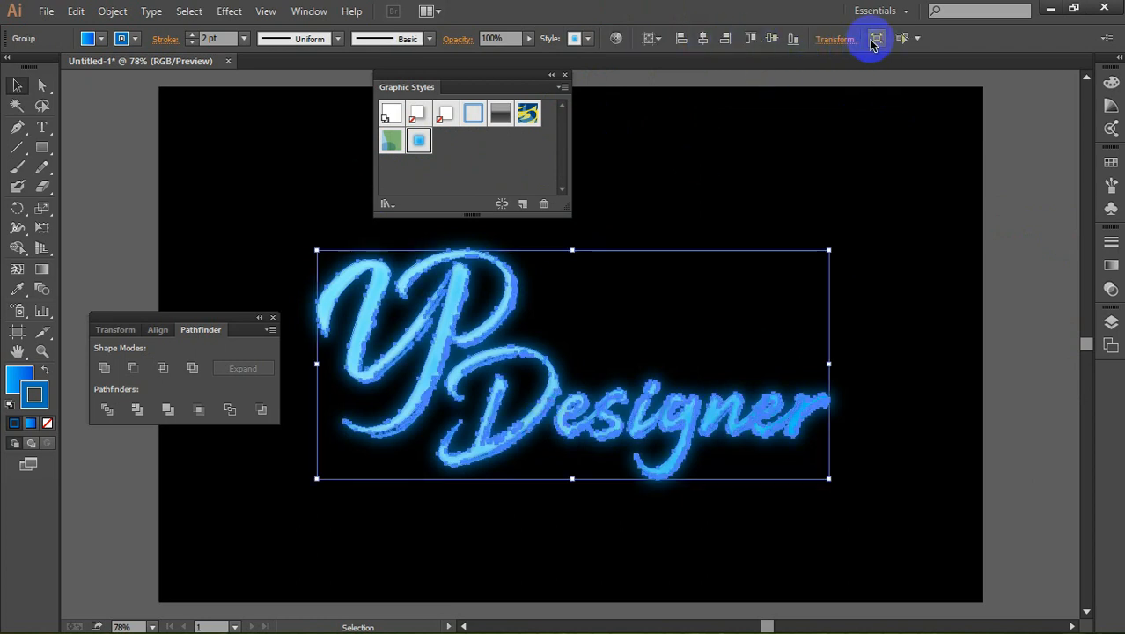
click(843, 43)
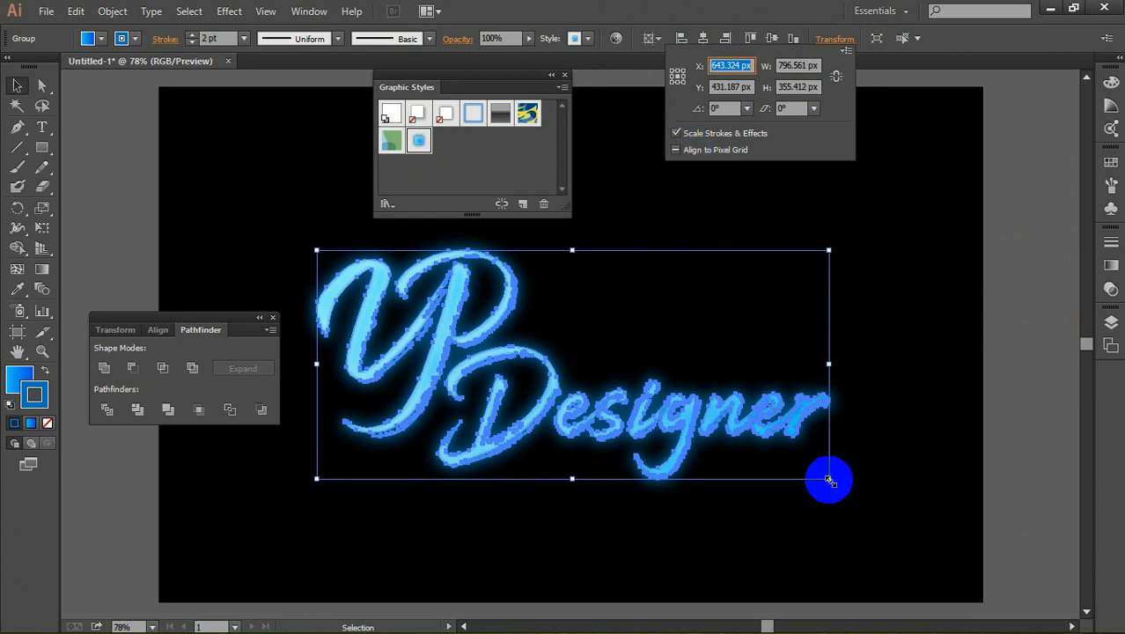
drag(829, 480, 937, 525)
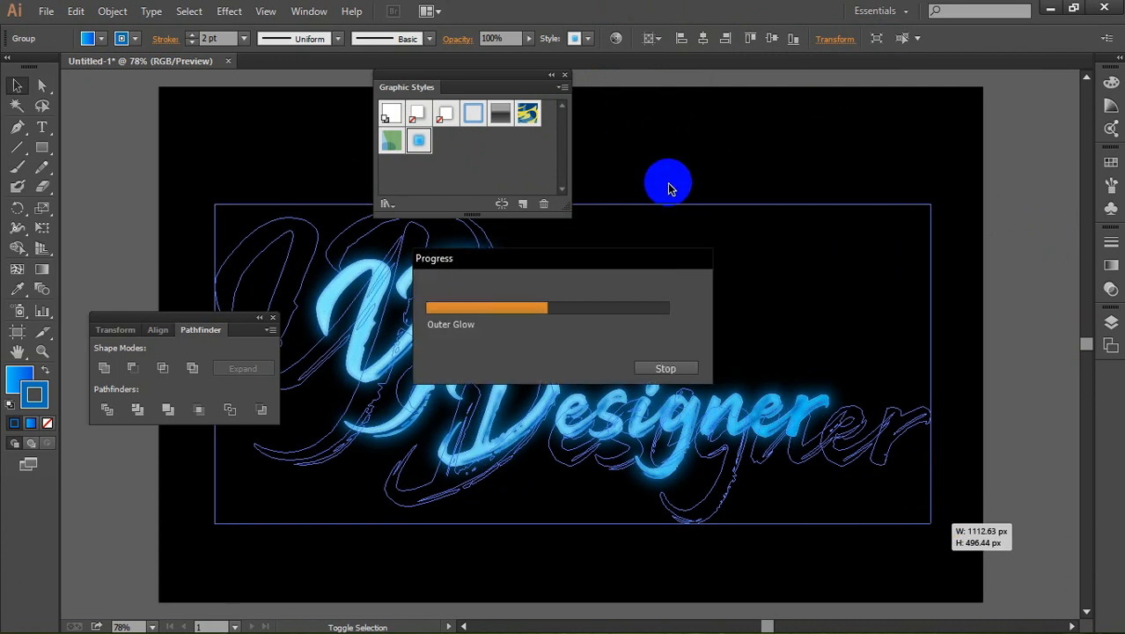
click(667, 186)
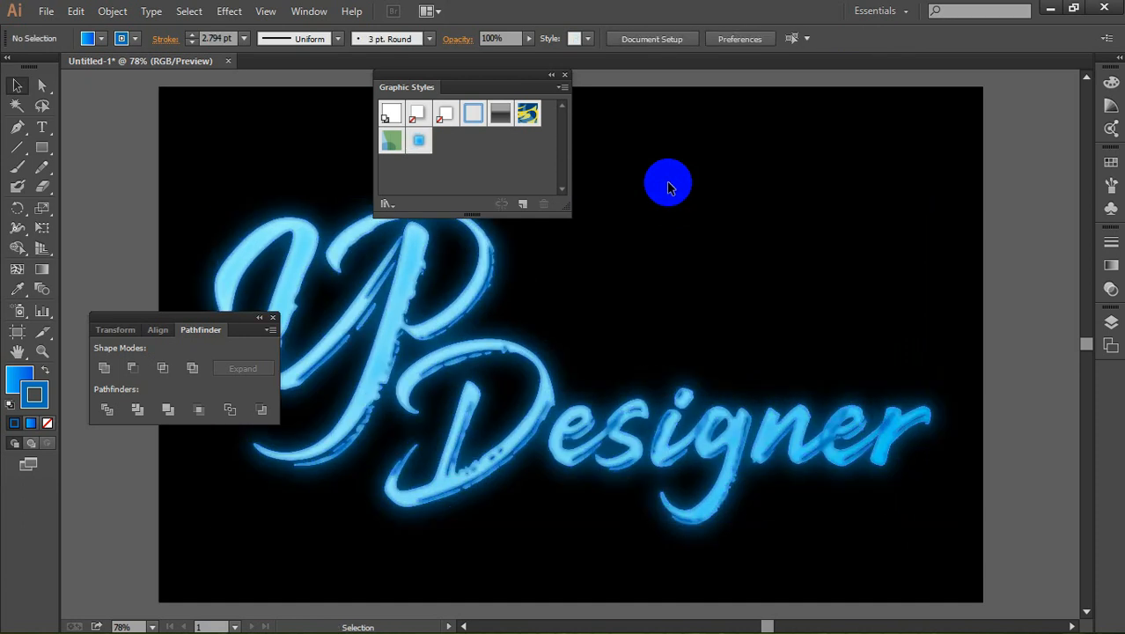
Step: Try recoloring the lettering through Recolor Artwork's Global Adjust with a temperature of 62%, and discard the changes
click(545, 392)
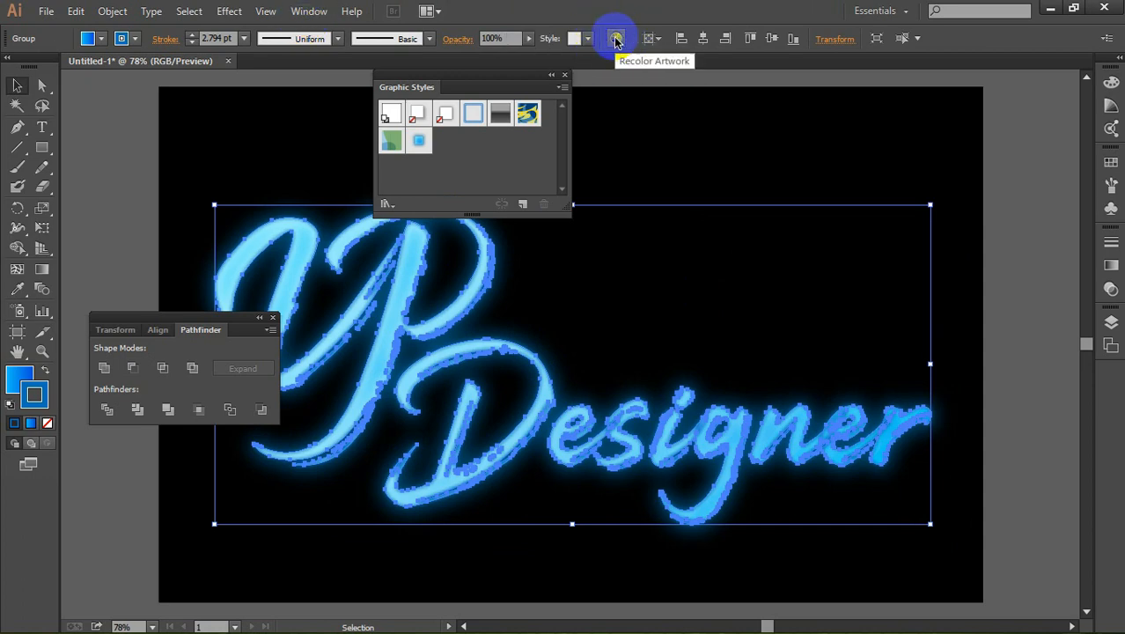
click(614, 39)
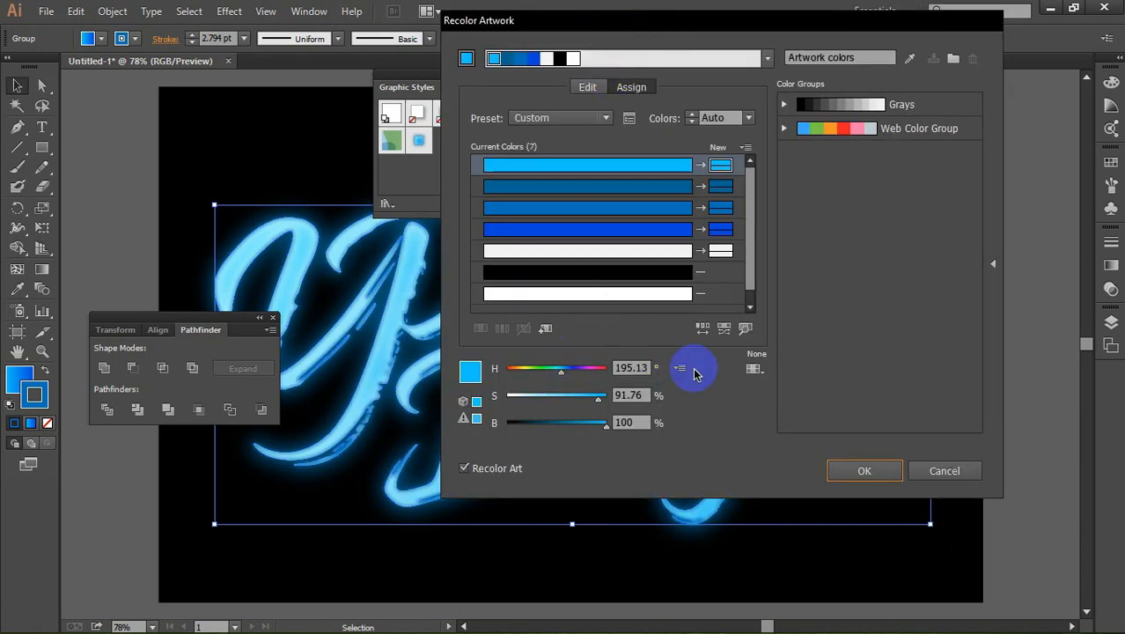
click(680, 370)
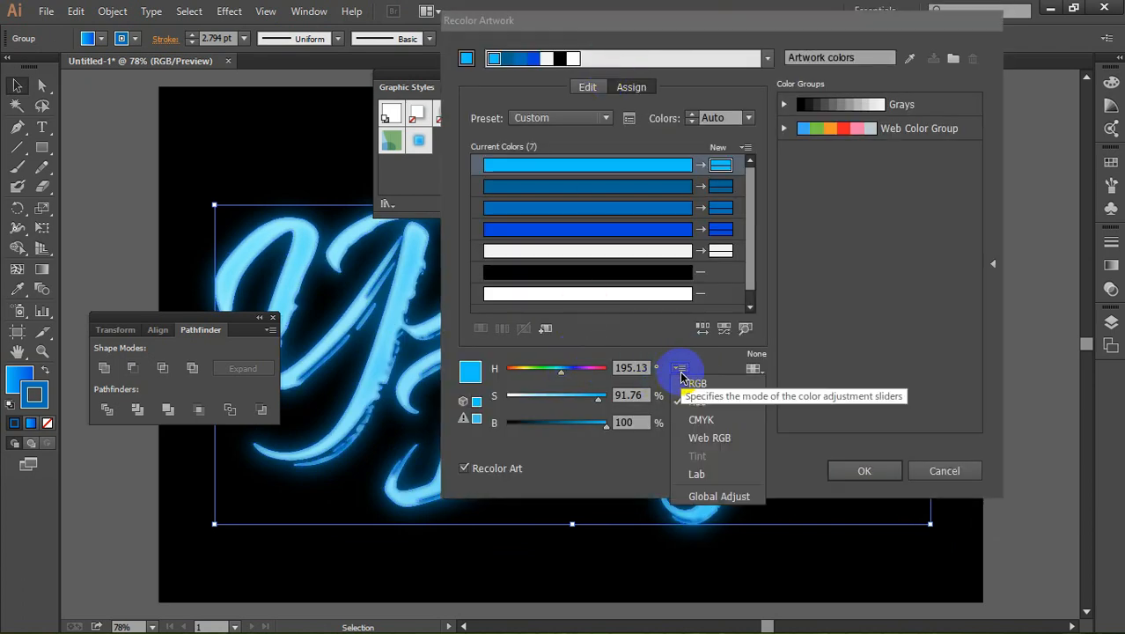
click(729, 499)
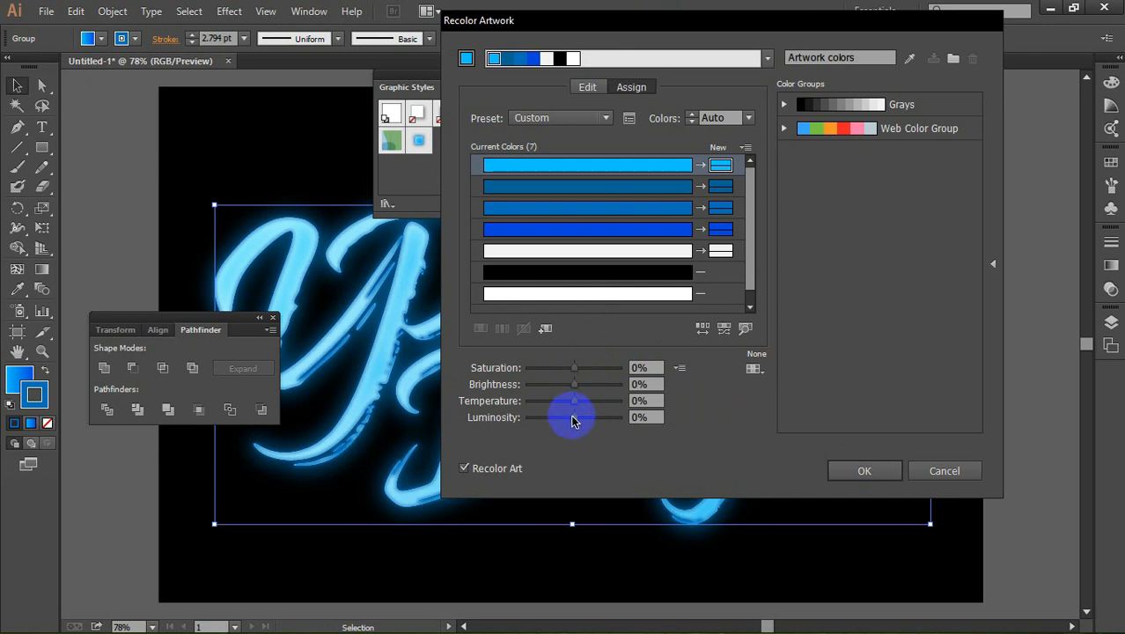
click(574, 407)
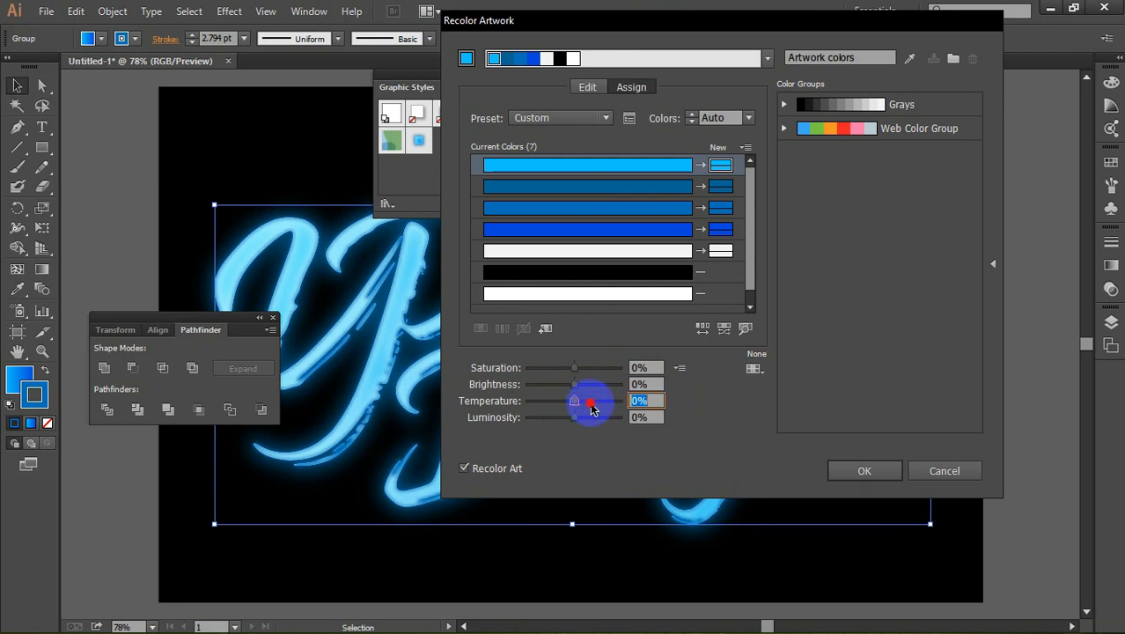
drag(574, 402, 599, 407)
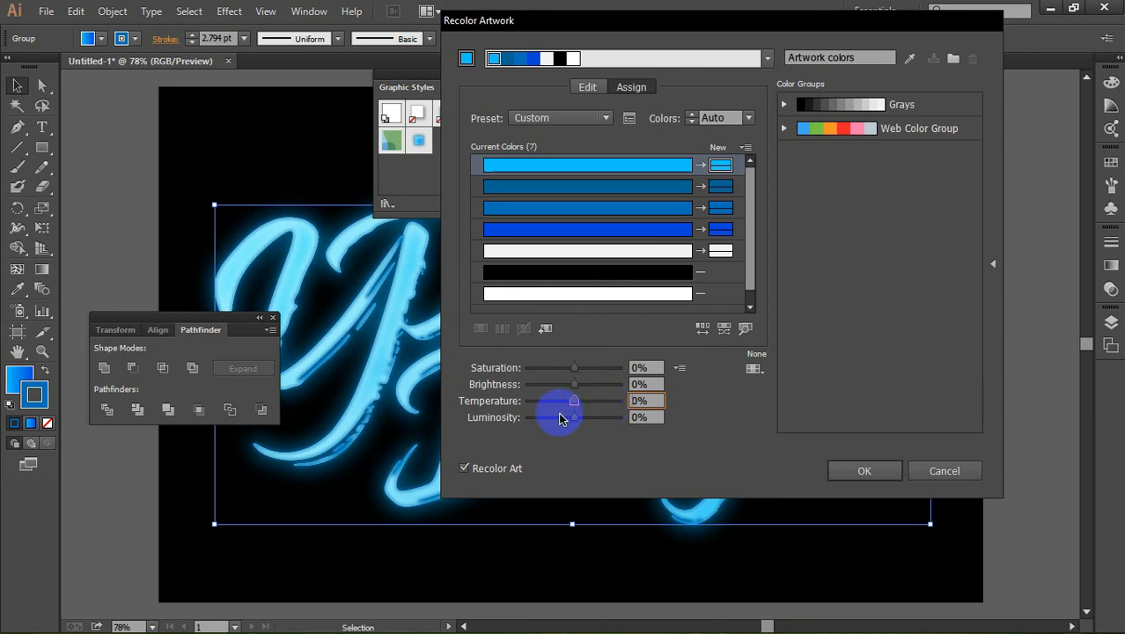
drag(577, 402, 602, 405)
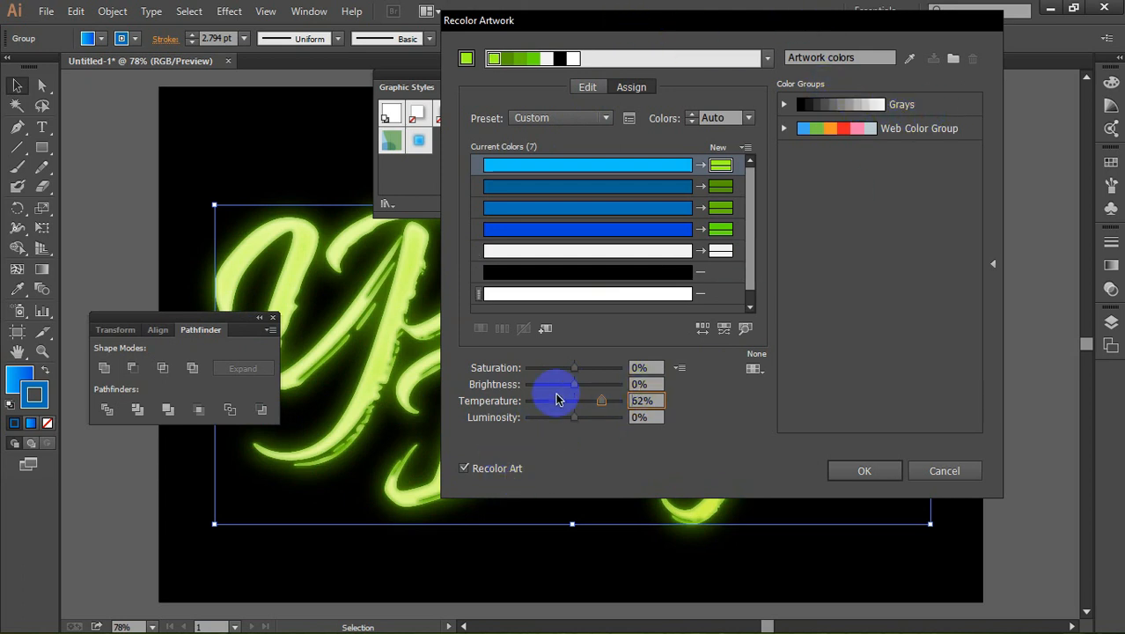
mouse_move(572, 417)
mouse_down()
mouse_move(549, 417)
mouse_move(559, 417)
mouse_up()
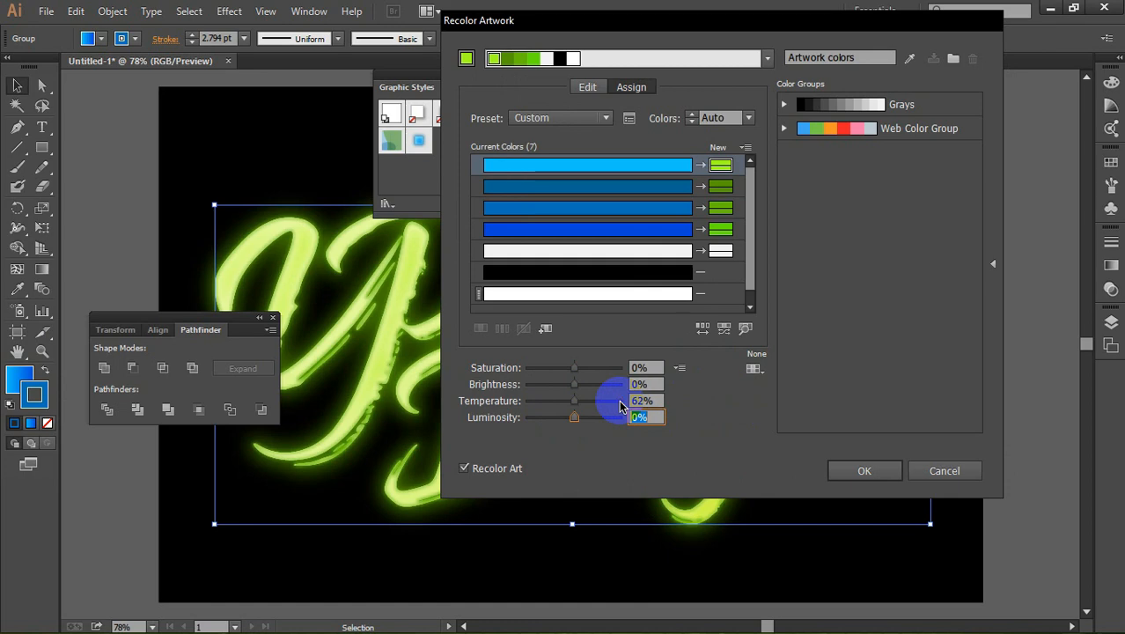
click(953, 475)
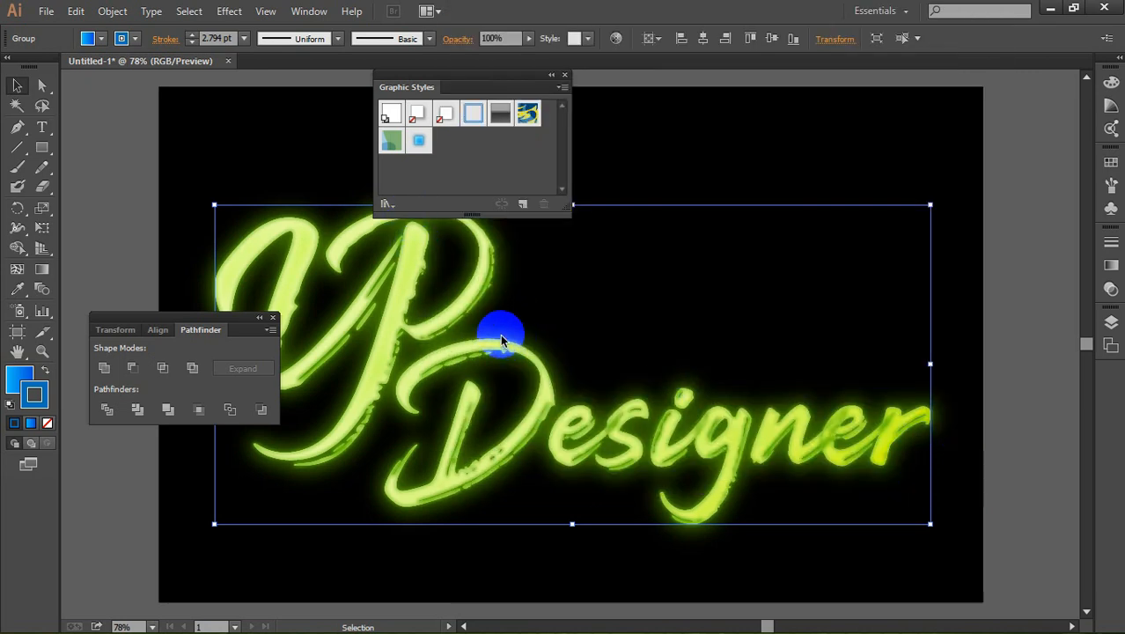
click(615, 42)
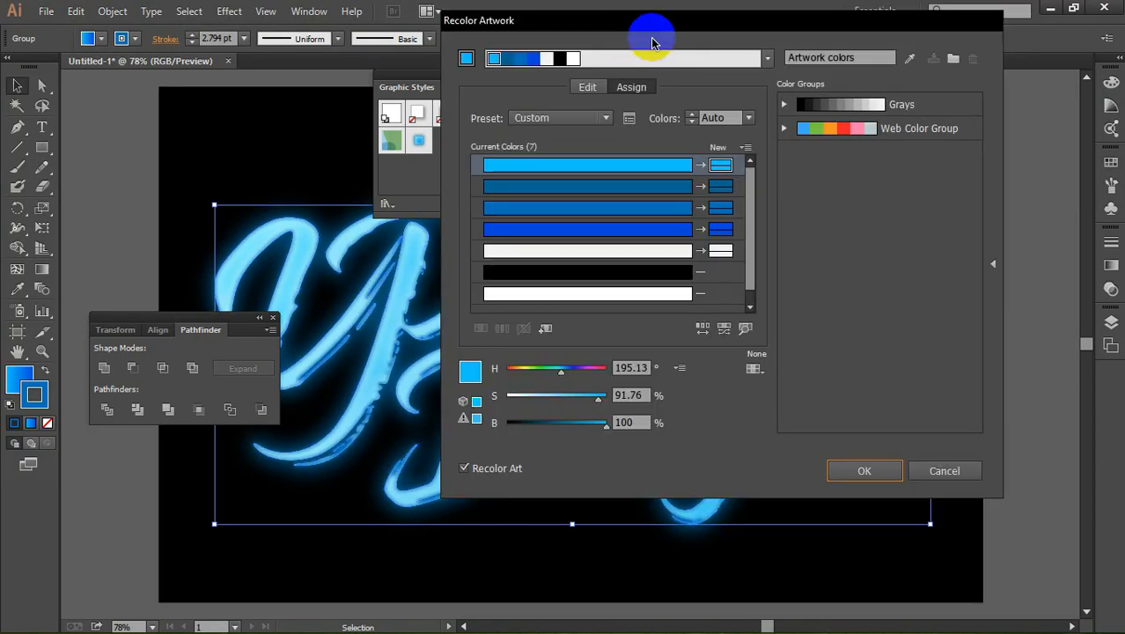
click(681, 369)
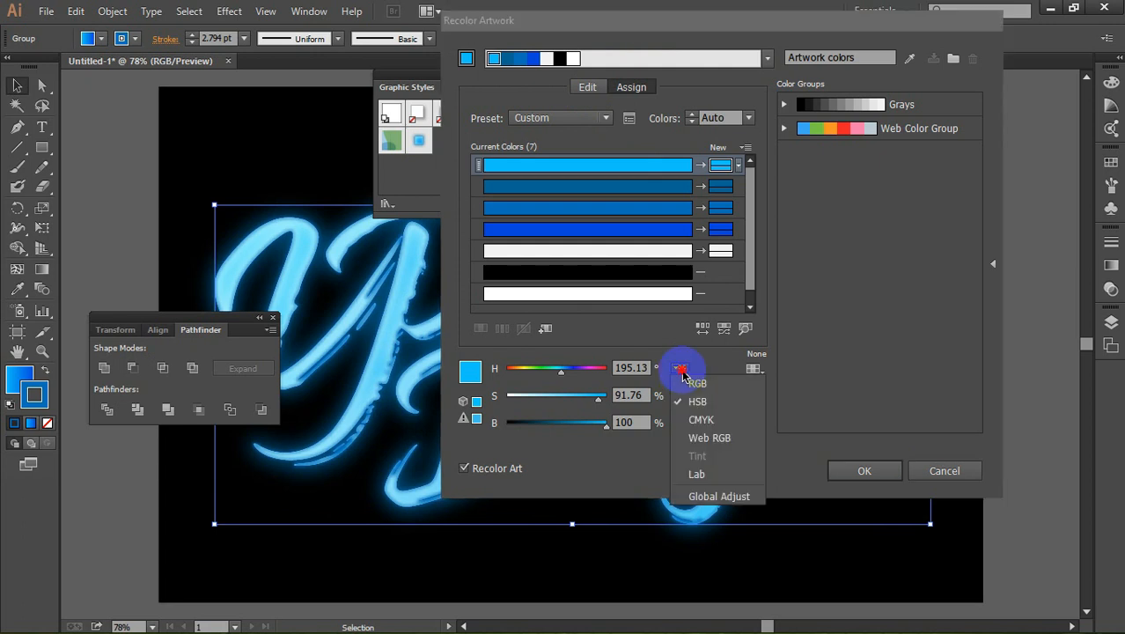
click(683, 373)
click(683, 372)
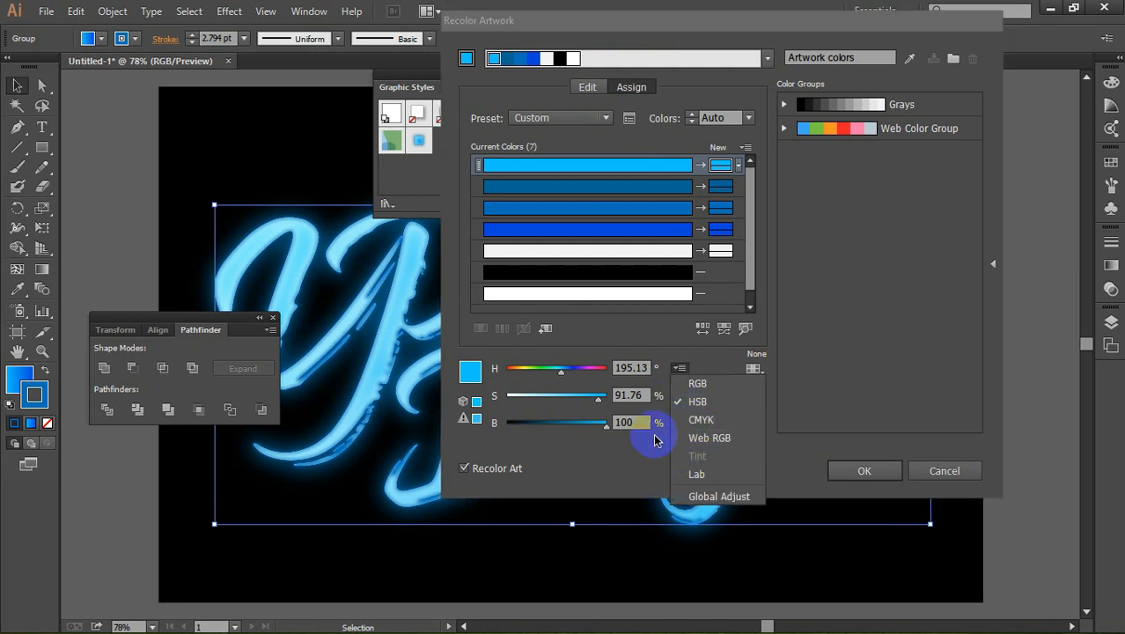
click(710, 495)
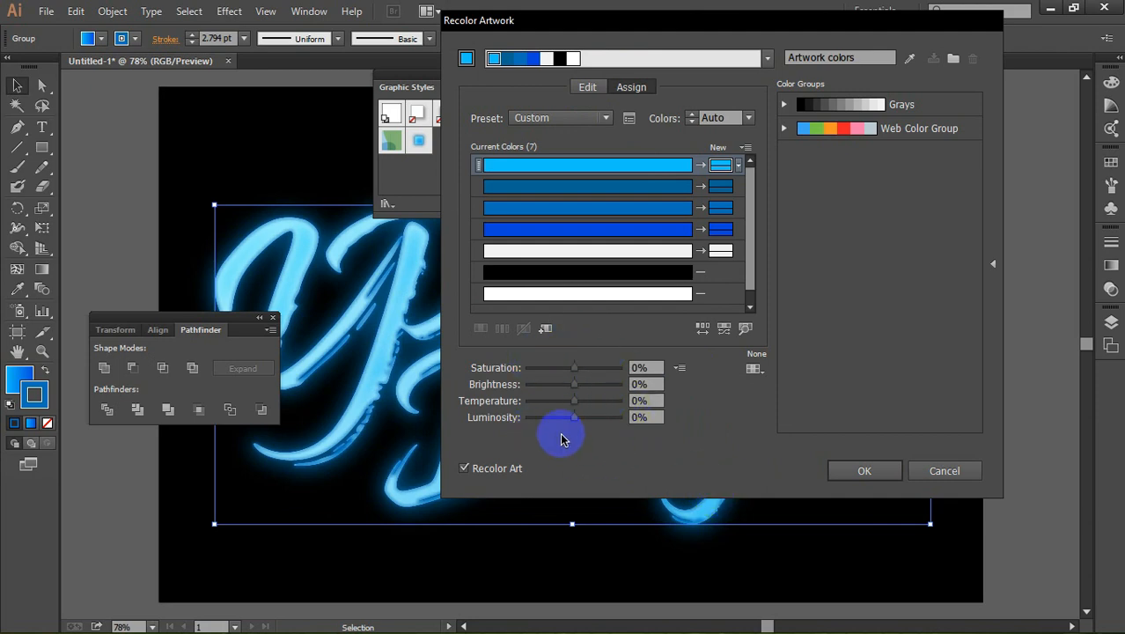
click(931, 468)
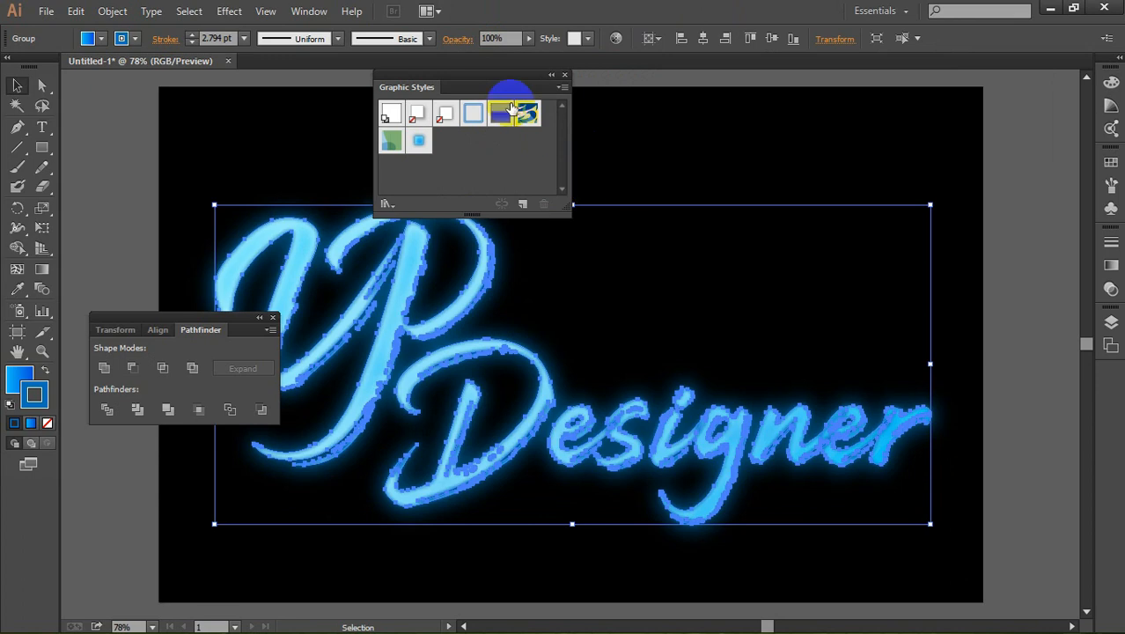
Step: Place the YouTube logo image 580b57fcd9996e24bc43c548.png from the Desktop at about 442 x 275 px above the word "Designer"
click(623, 143)
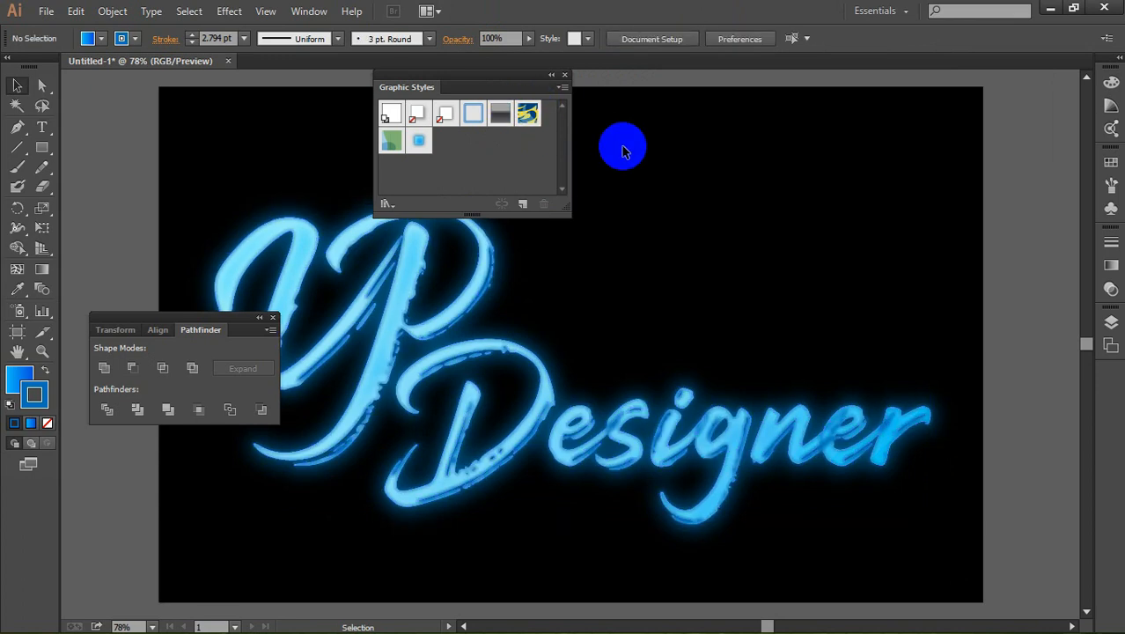
click(45, 10)
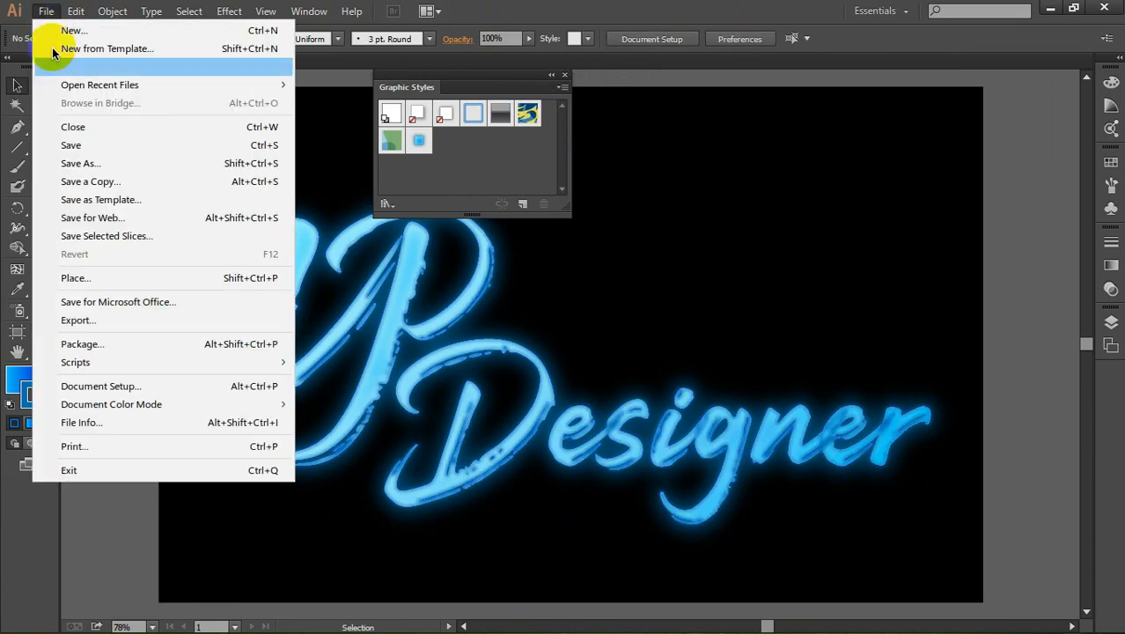
click(85, 280)
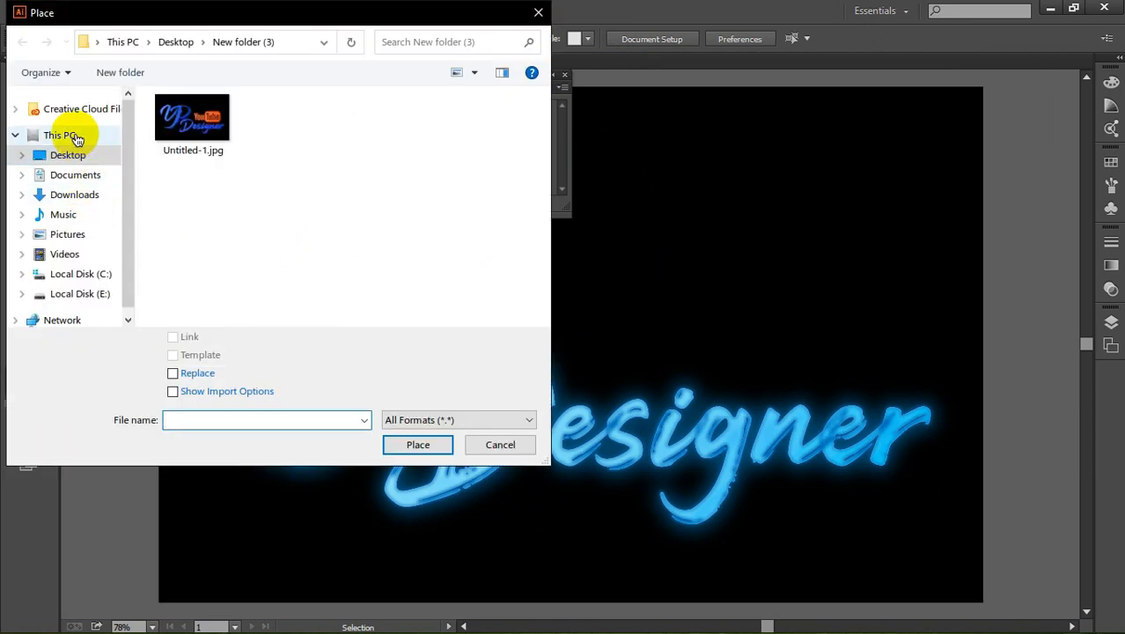
click(68, 156)
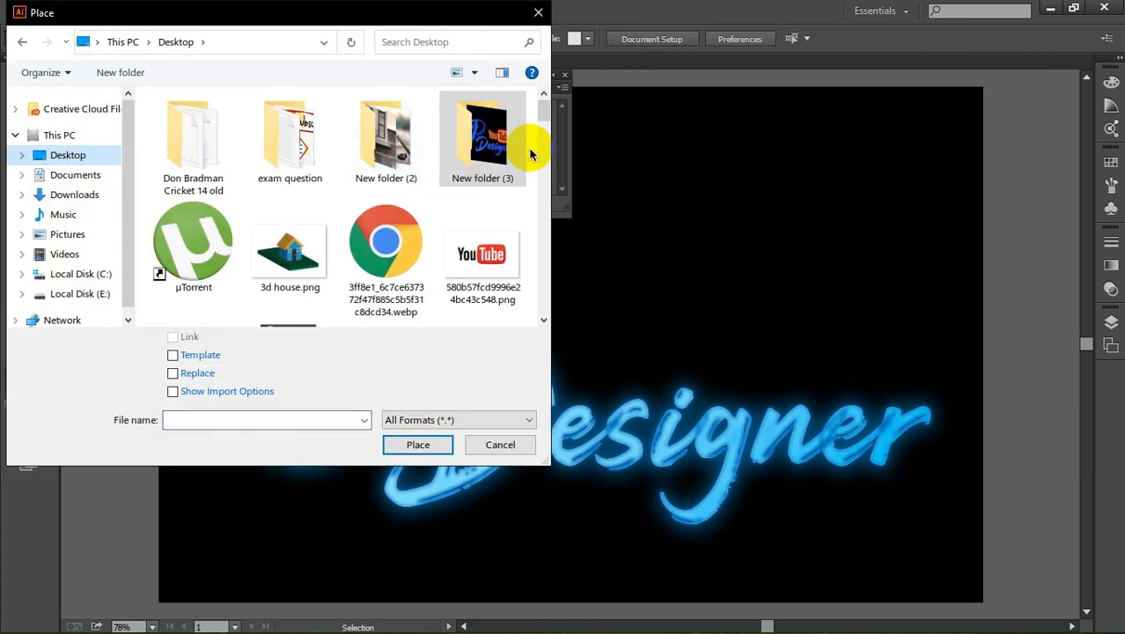
double_click(480, 255)
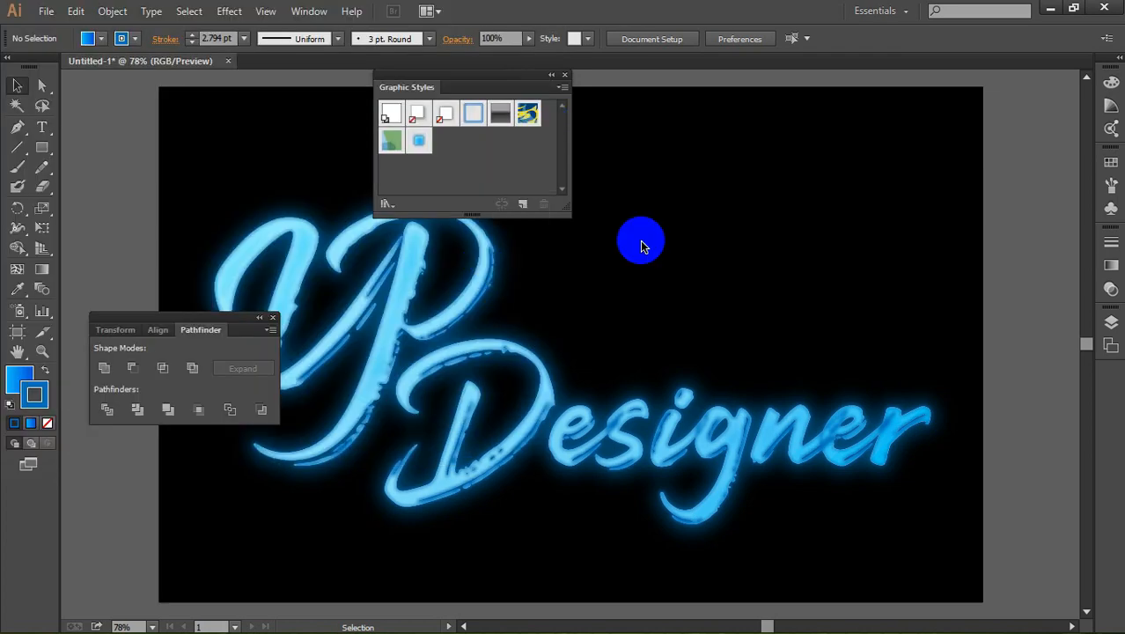
drag(622, 175, 992, 352)
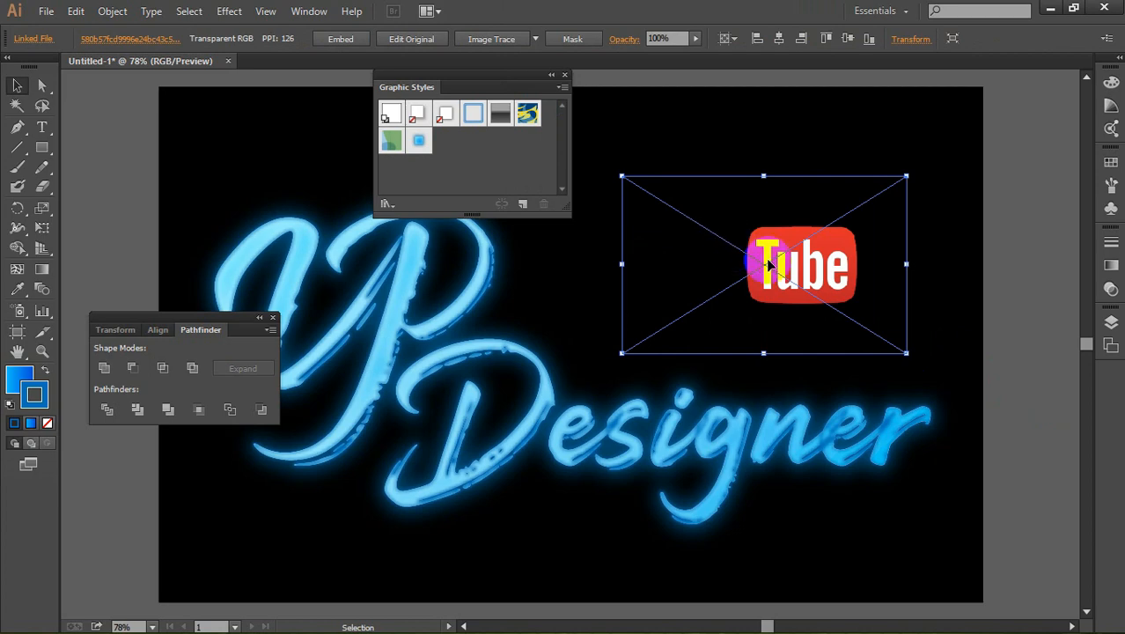
drag(796, 267, 770, 266)
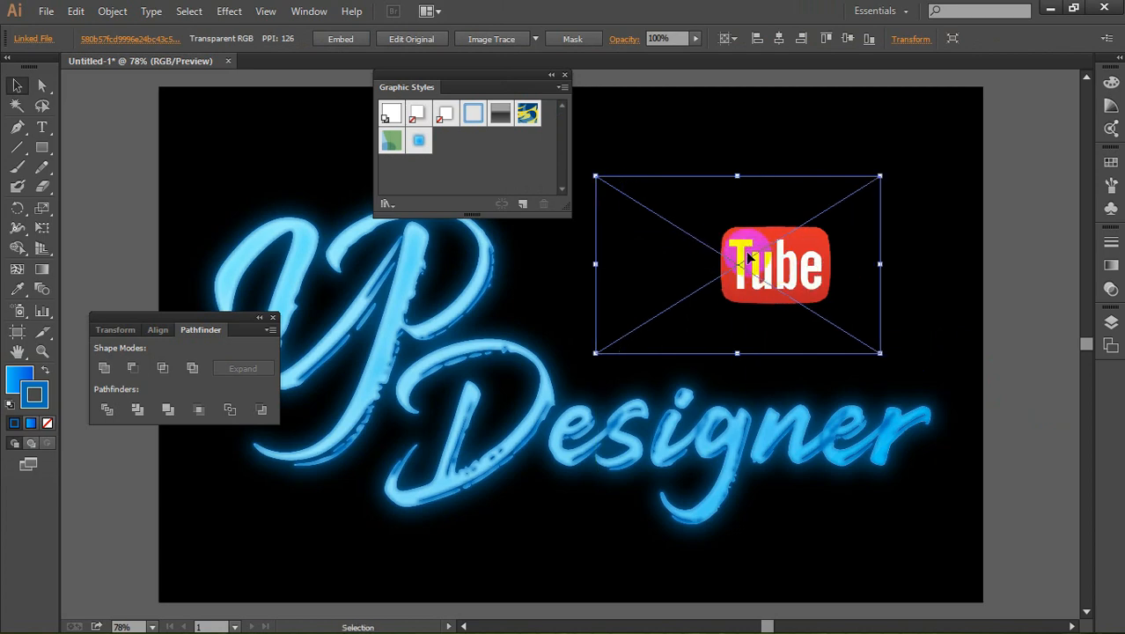
Step: Convert the placed YouTube logo to vector shapes with the default Image Trace, expanding and ungrouping the result
click(530, 41)
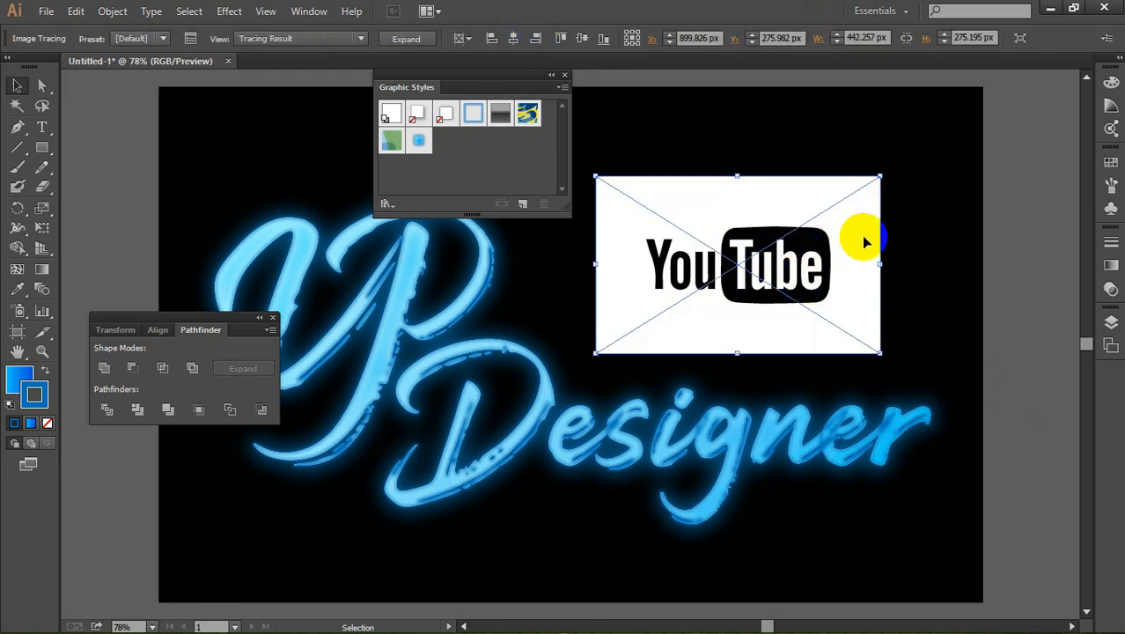
click(415, 40)
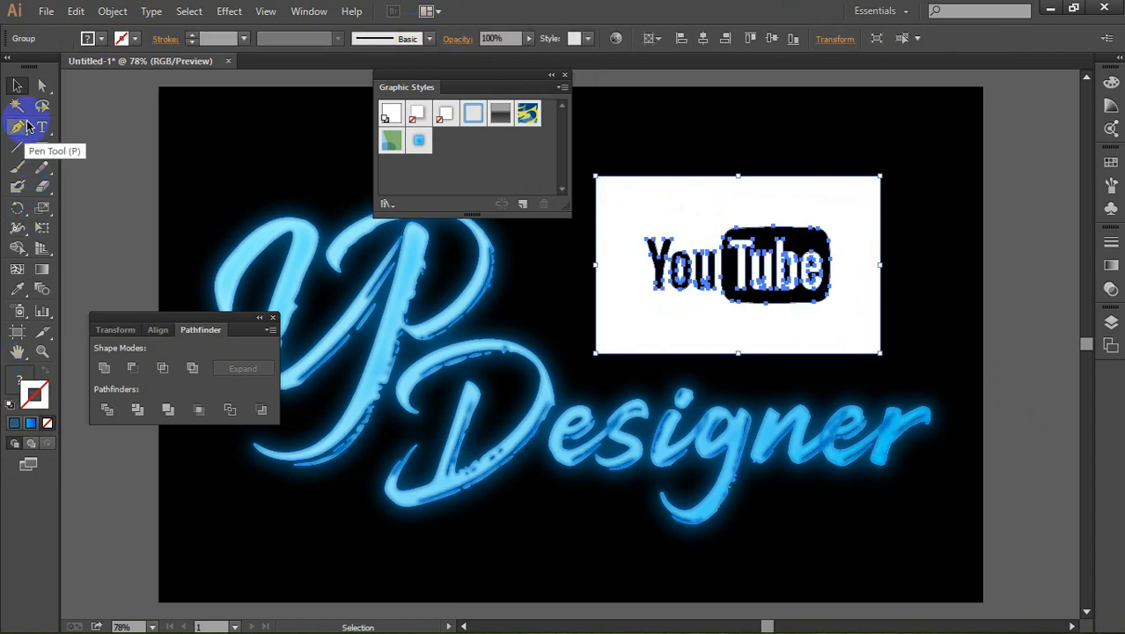
right_click(710, 219)
click(757, 315)
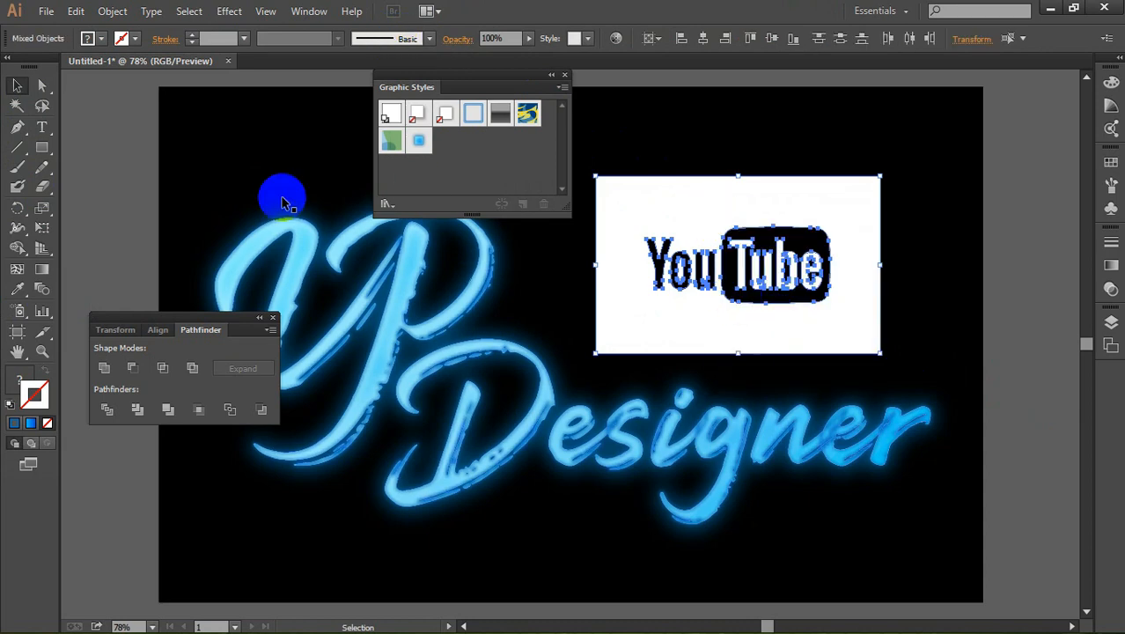
Step: Select all white areas of the traced YouTube logo with the Magic Wand and delete them
click(16, 104)
click(682, 326)
click(899, 256)
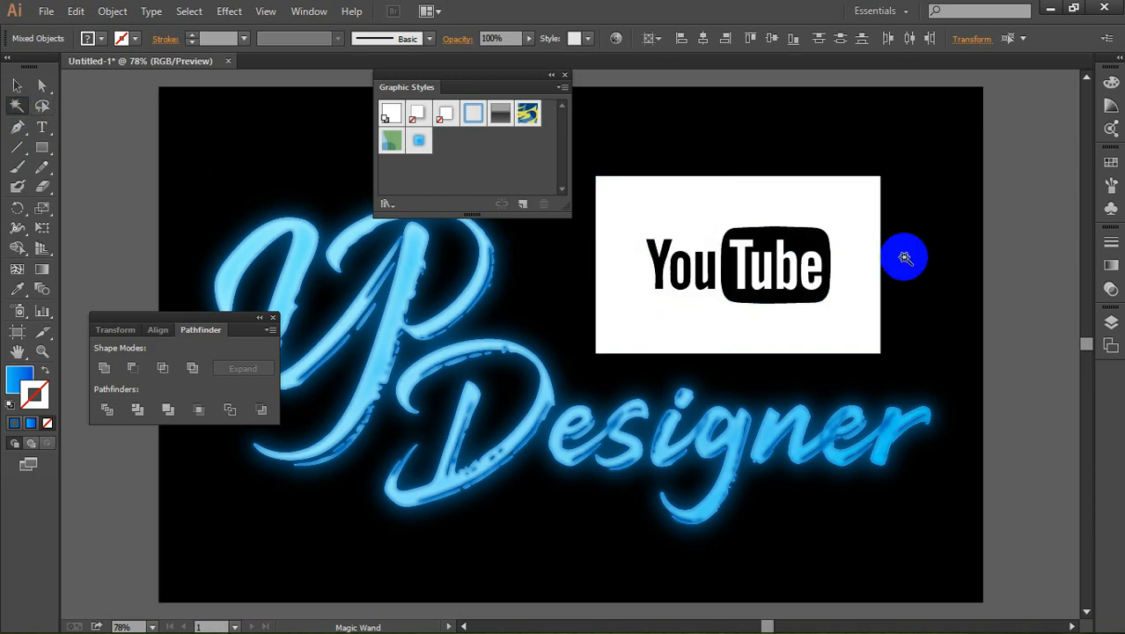
click(860, 233)
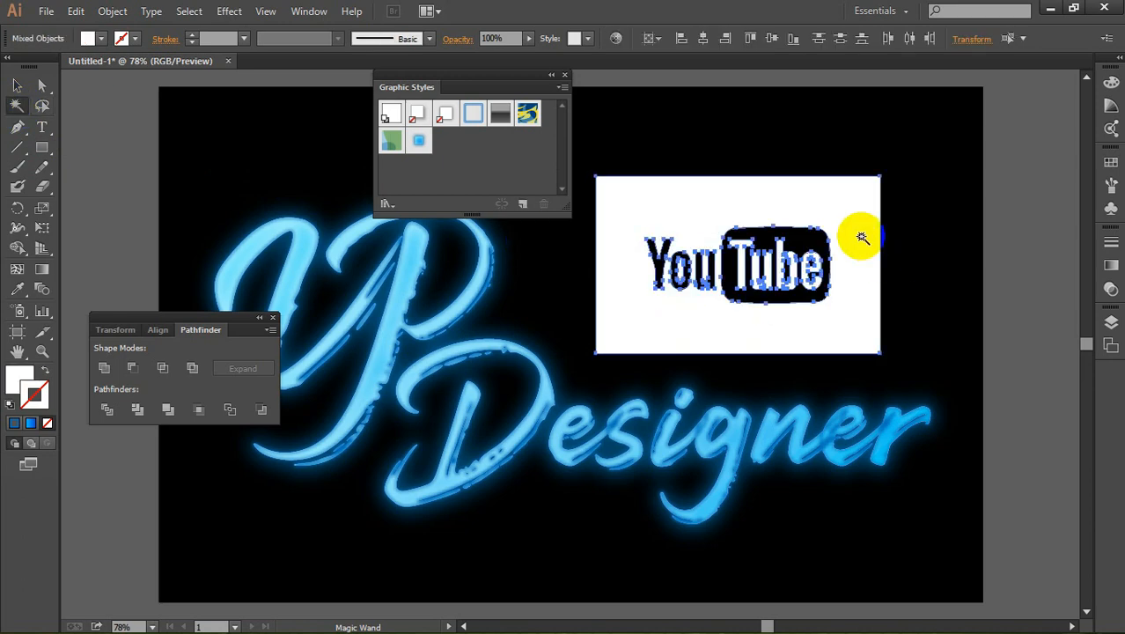
key(Delete)
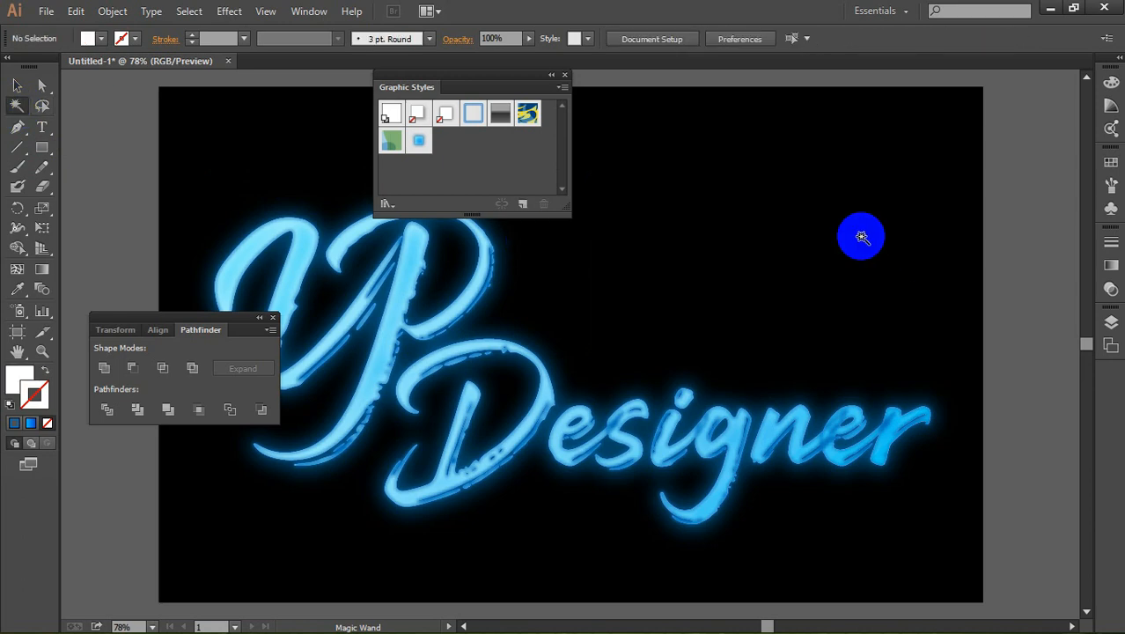
Step: Select the remaining black YouTube logo shapes and apply the saved glowing blue graphic style to them
click(16, 85)
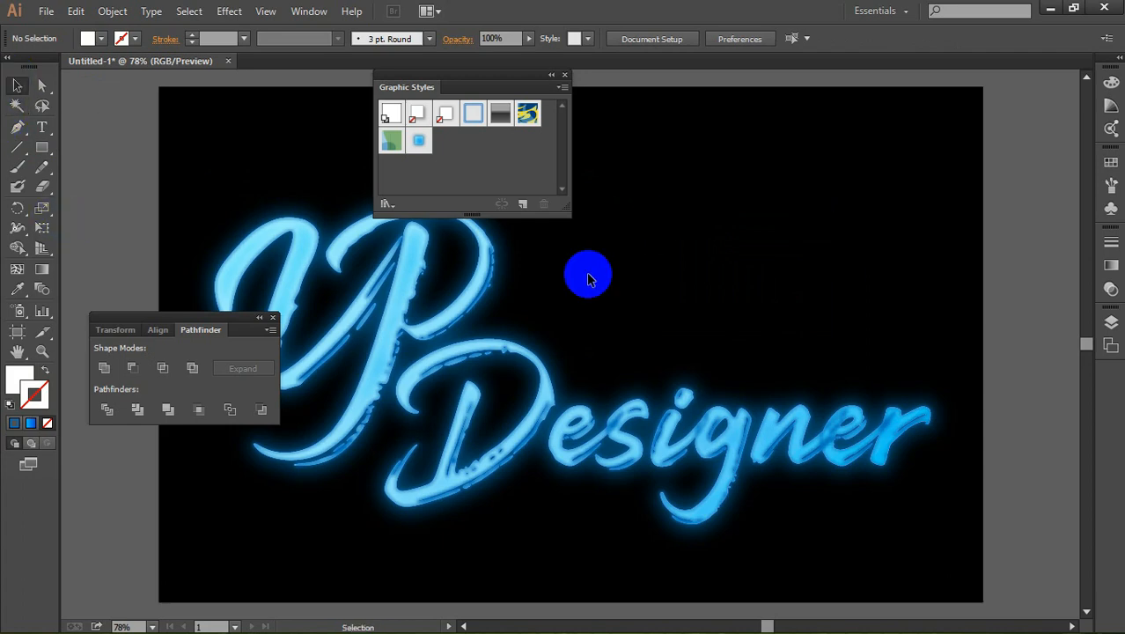
drag(596, 148, 919, 346)
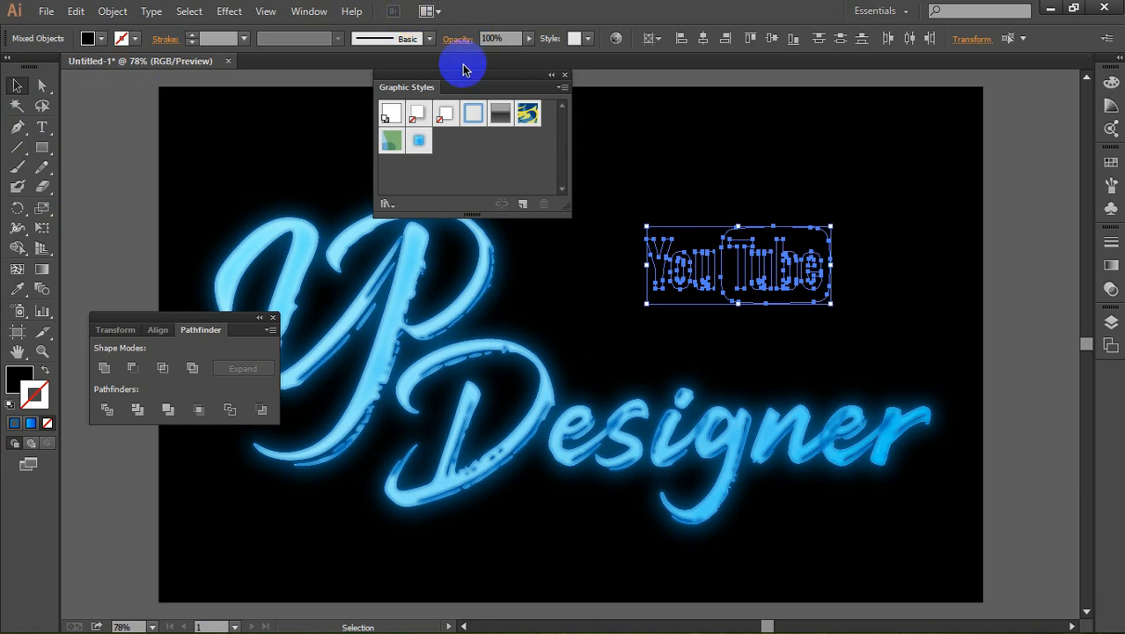
click(420, 142)
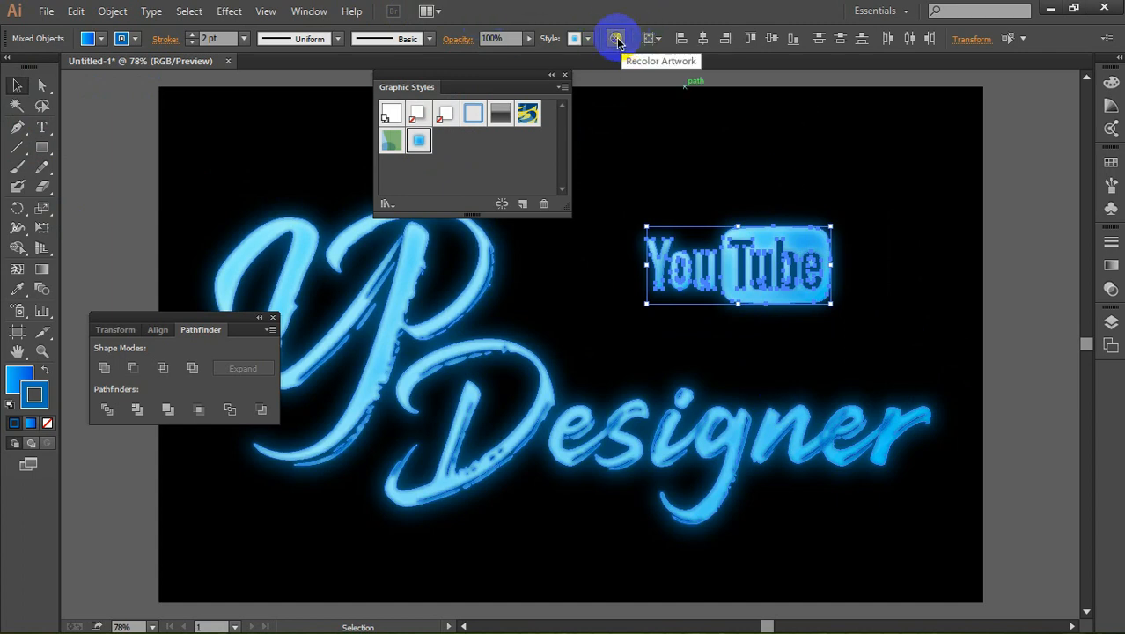
Step: Recolor the YouTube logo orange through Recolor Artwork's global adjustments, with temperature 100%, brightness 72% and saturation 57%
click(617, 40)
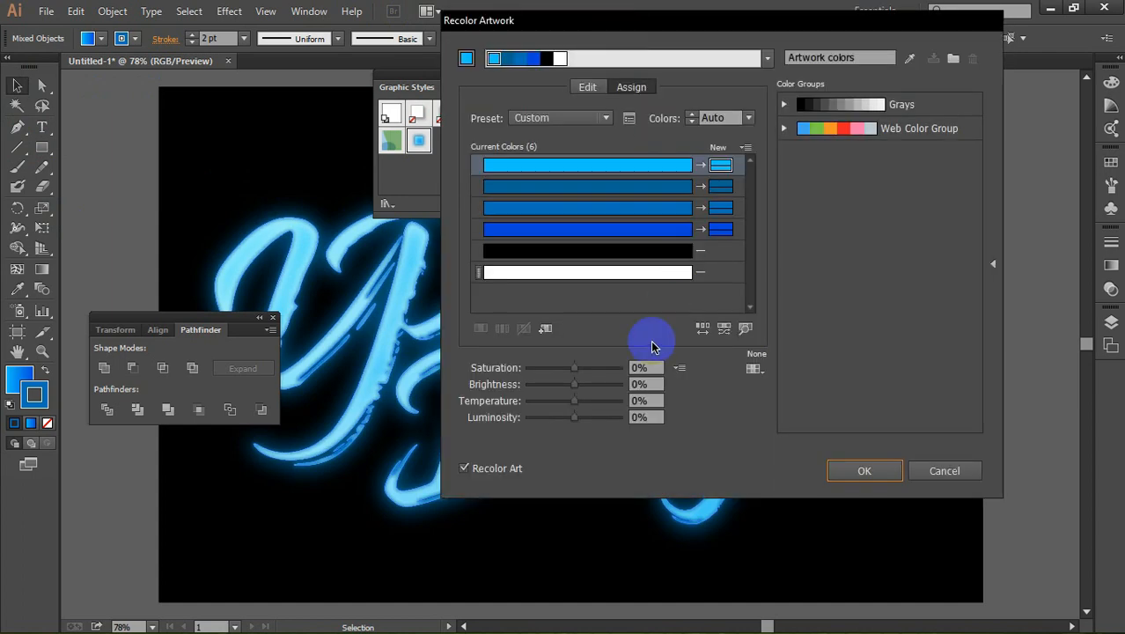
click(679, 368)
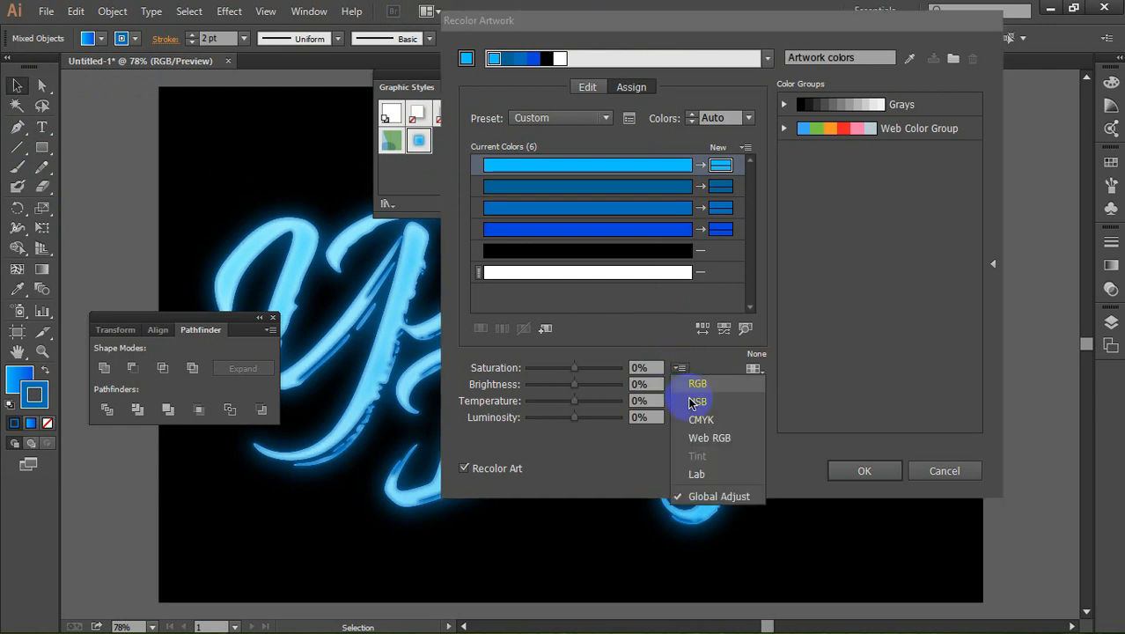
click(712, 496)
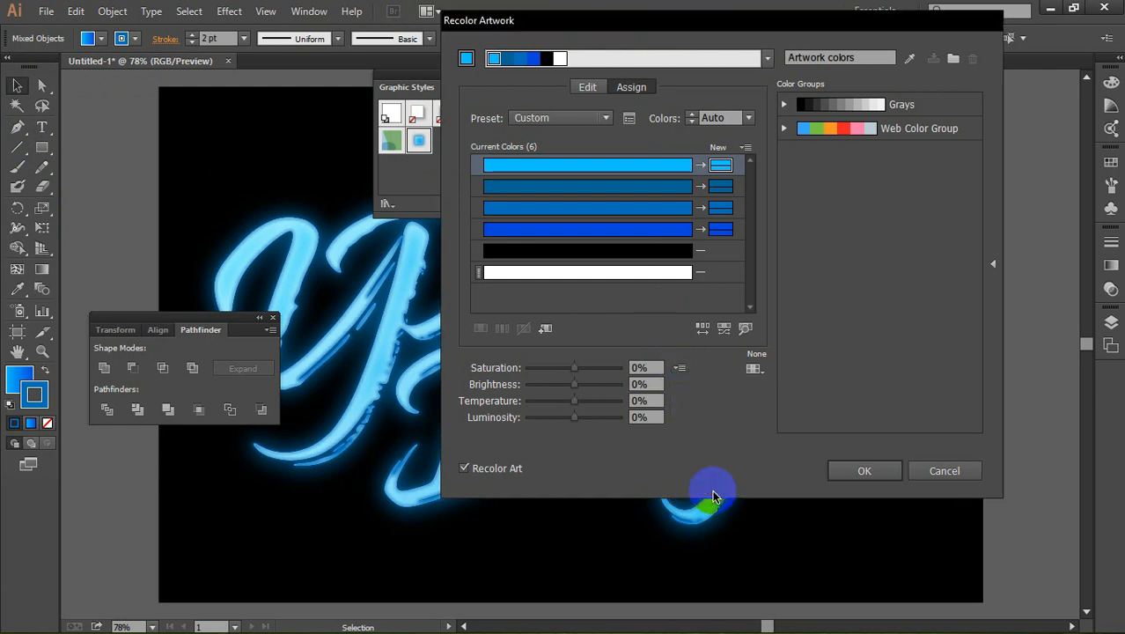
drag(860, 19, 451, 29)
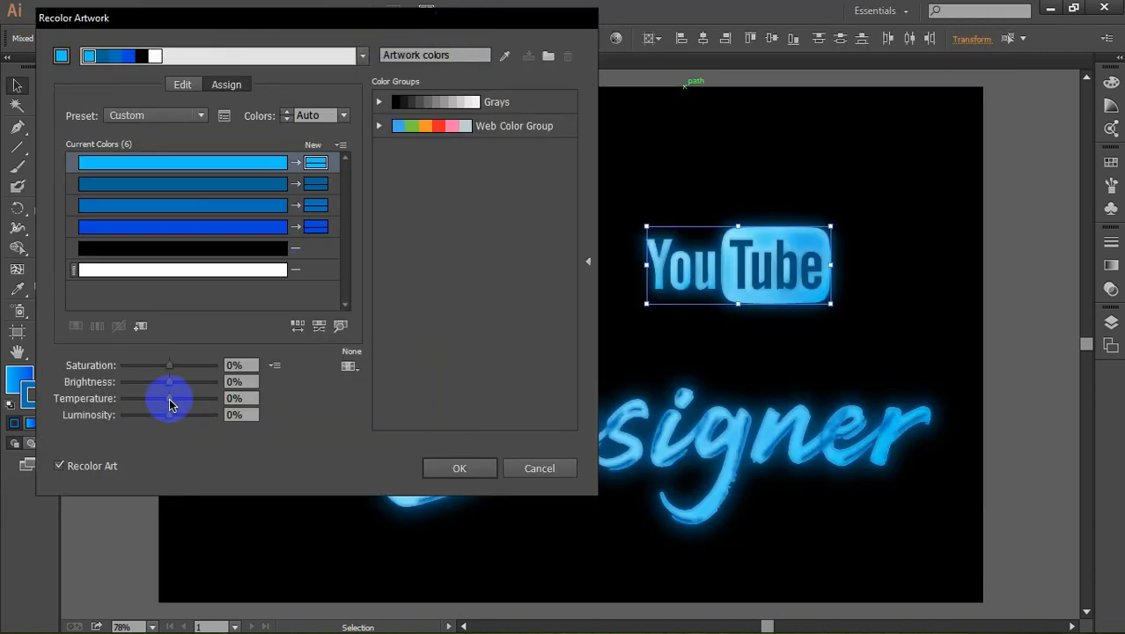
drag(175, 404, 201, 405)
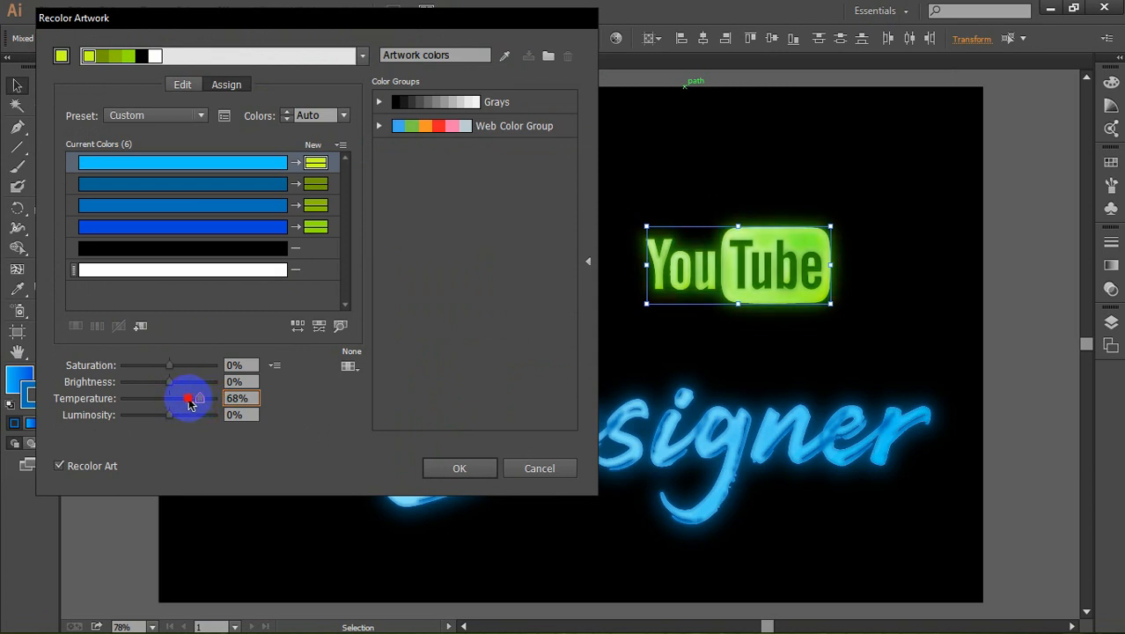
drag(190, 403, 220, 407)
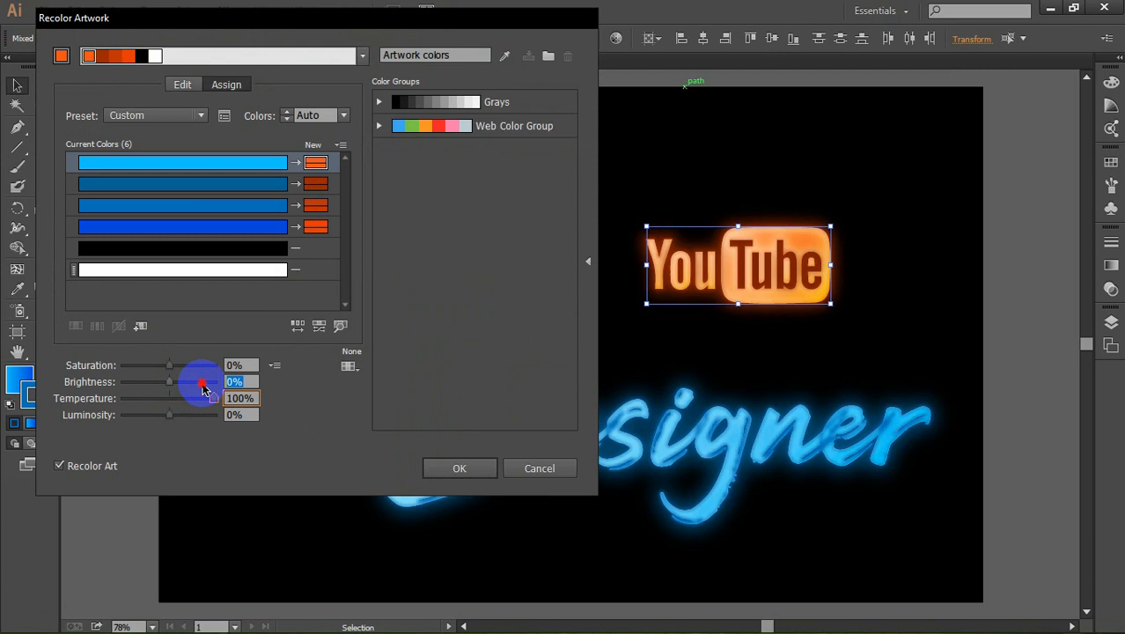
click(202, 383)
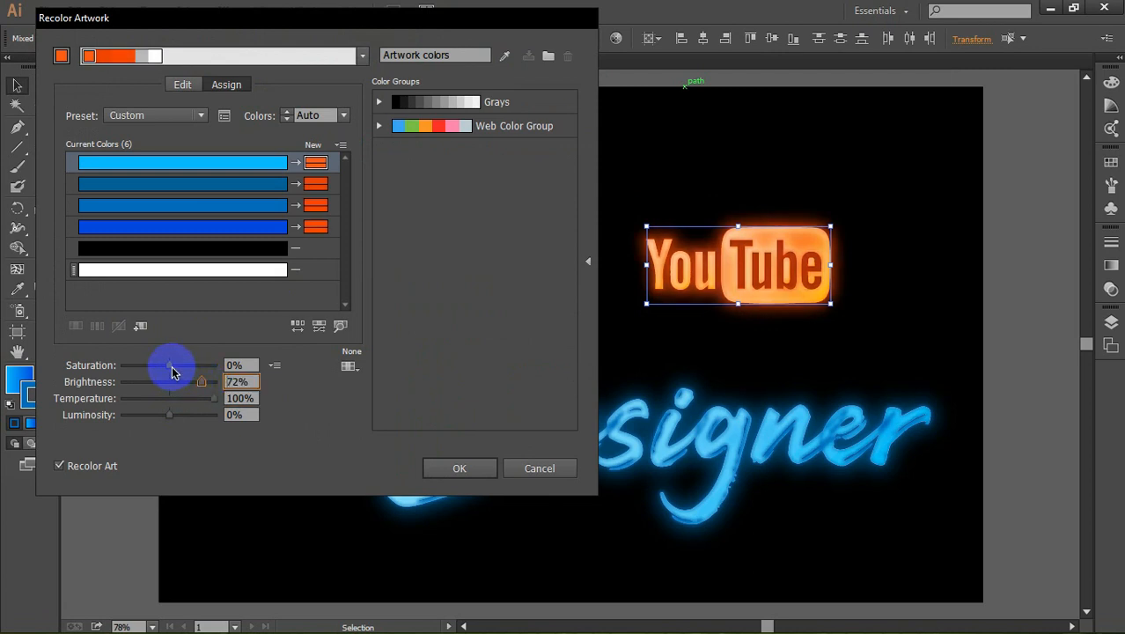
drag(171, 367, 197, 367)
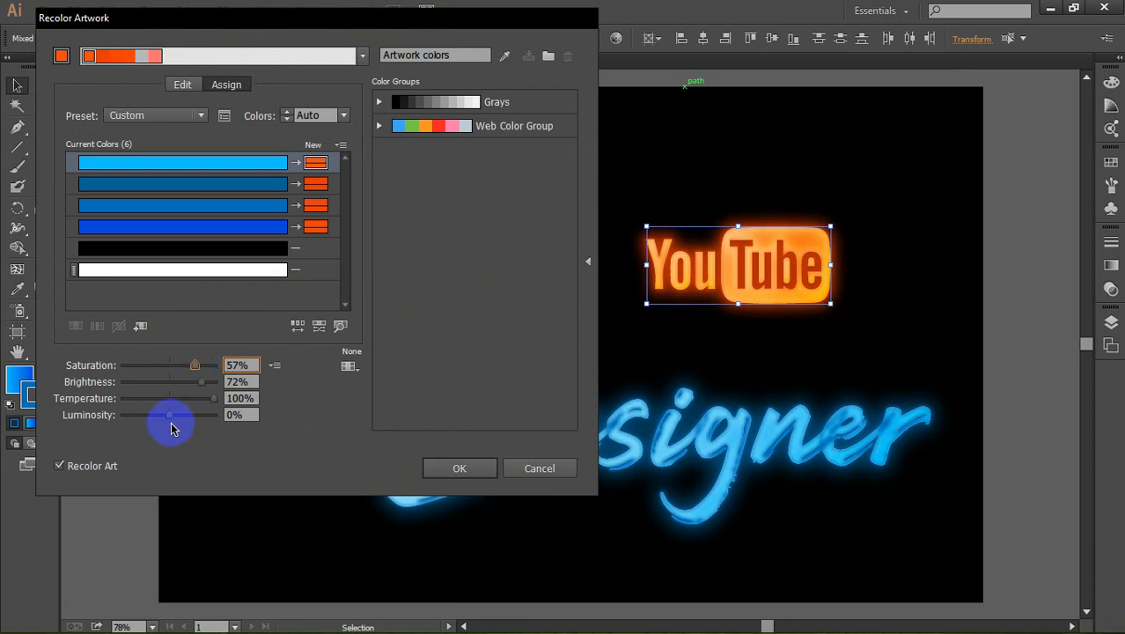
Step: Try several lighter and darker luminosity levels for the recolored logo, set luminosity to 0%, and apply the recoloring
drag(171, 422, 147, 421)
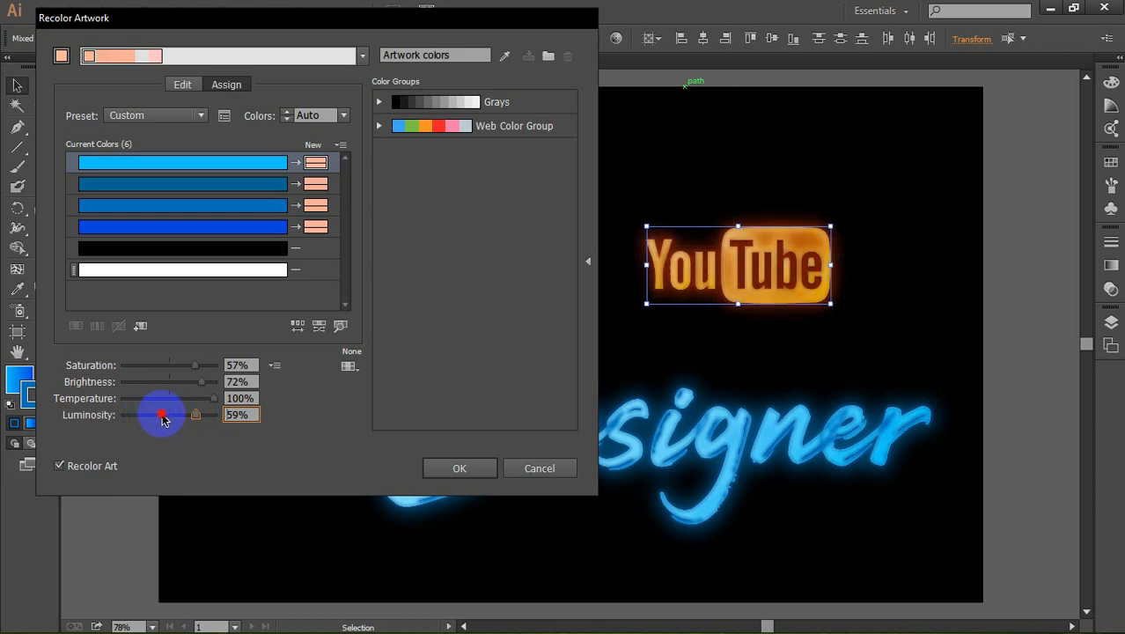
click(152, 414)
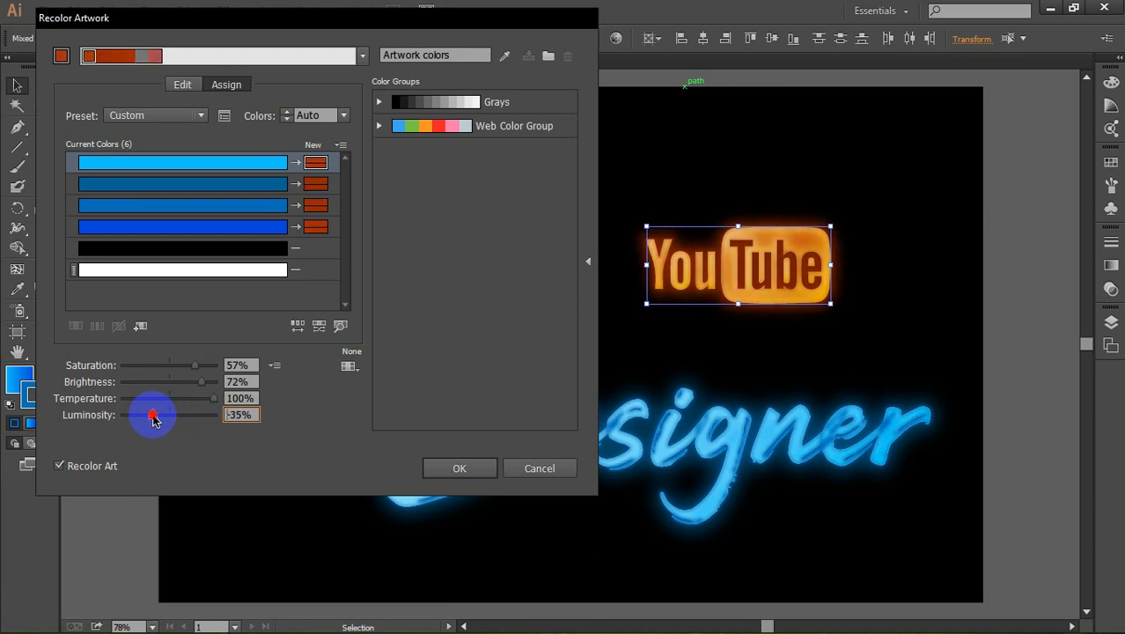
drag(155, 420, 176, 419)
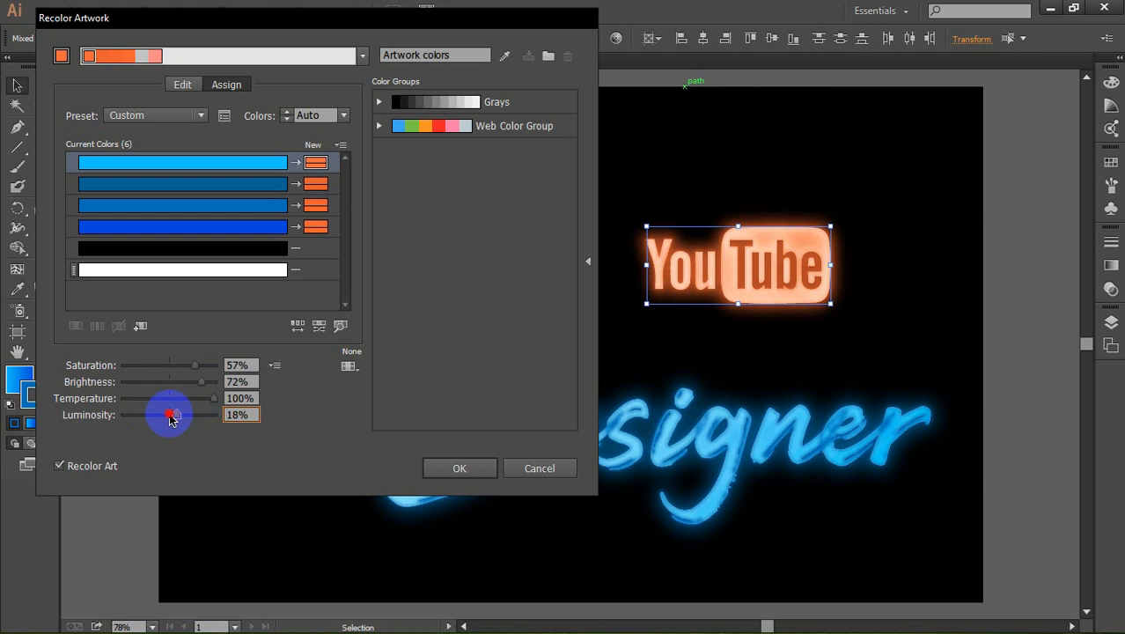
click(169, 416)
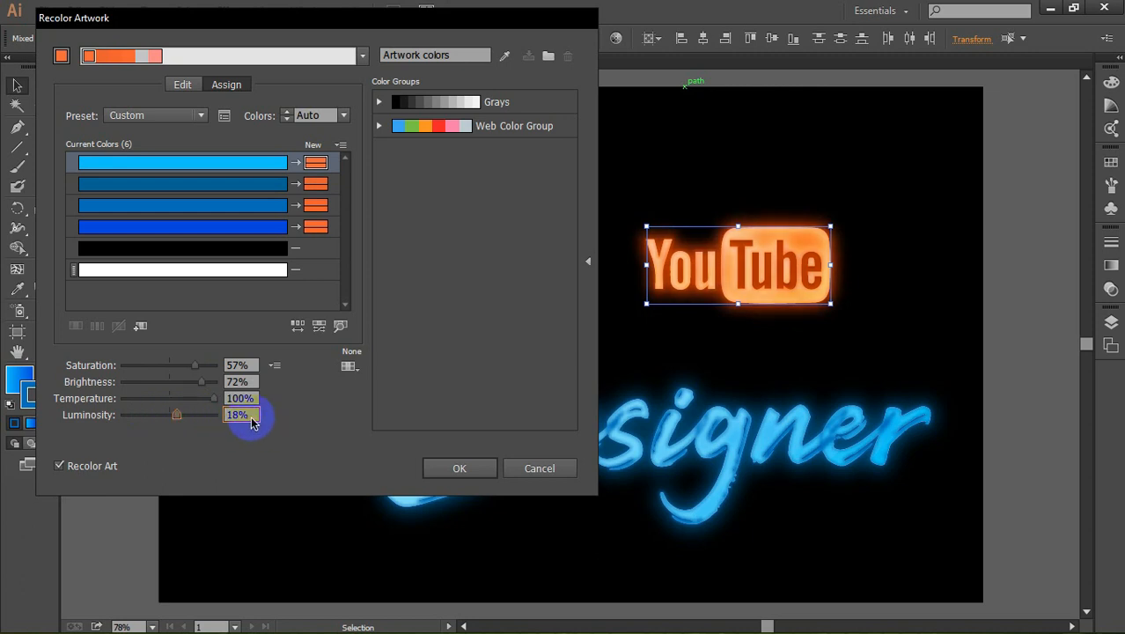
click(170, 416)
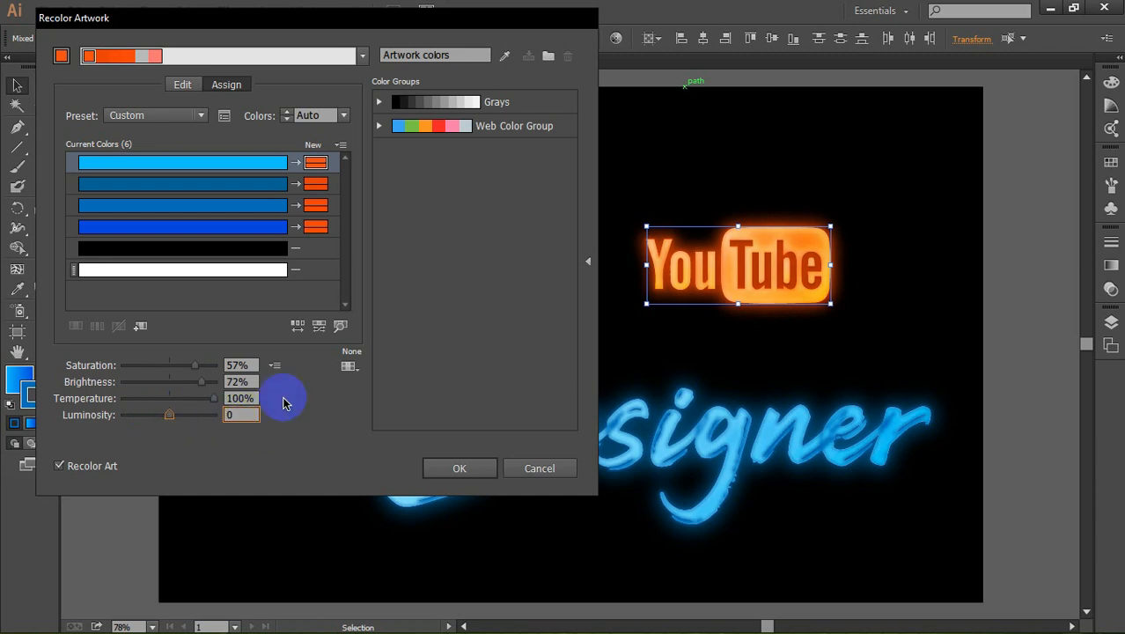
text(0)
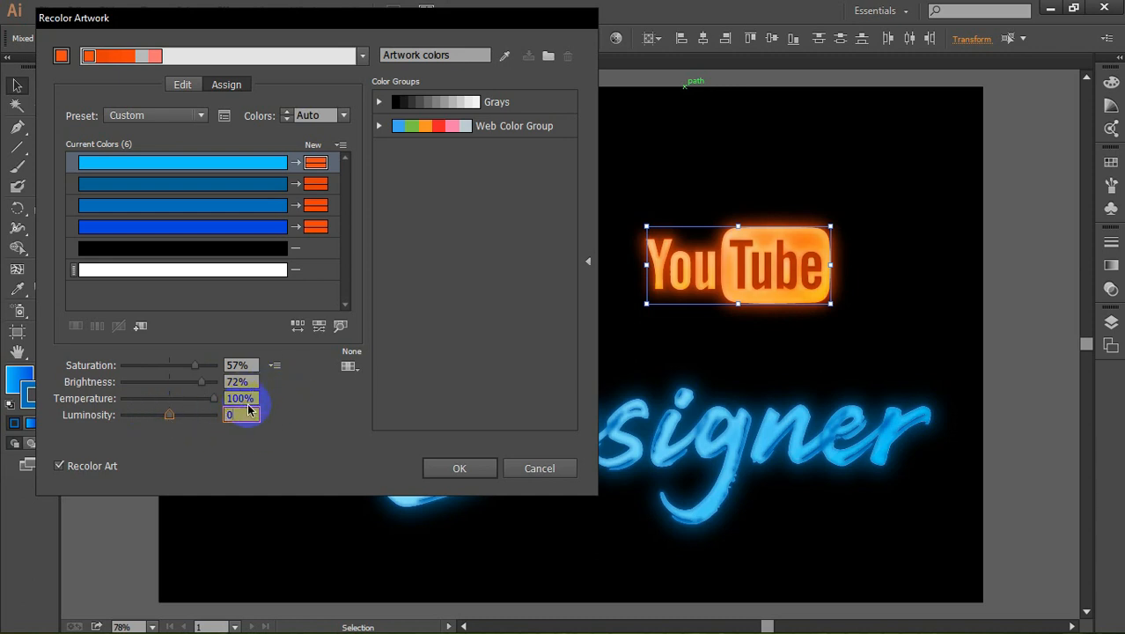
click(465, 471)
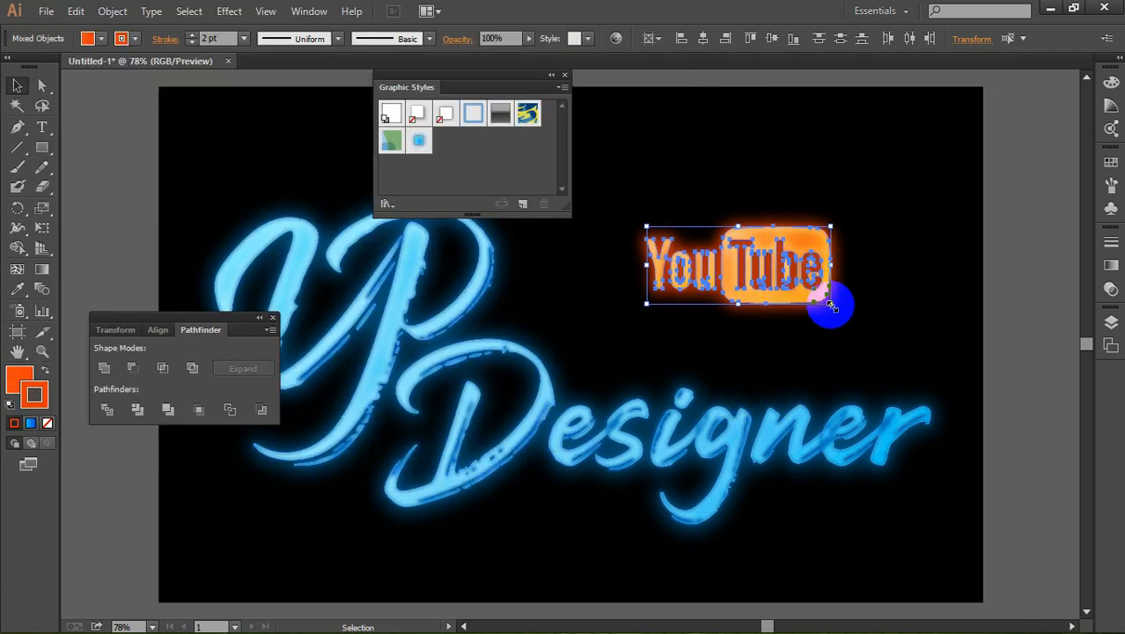
Step: Enlarge the orange YouTube logo proportionally to fill the space above "Designer", and deselect it
key(shift)
drag(830, 305, 804, 351)
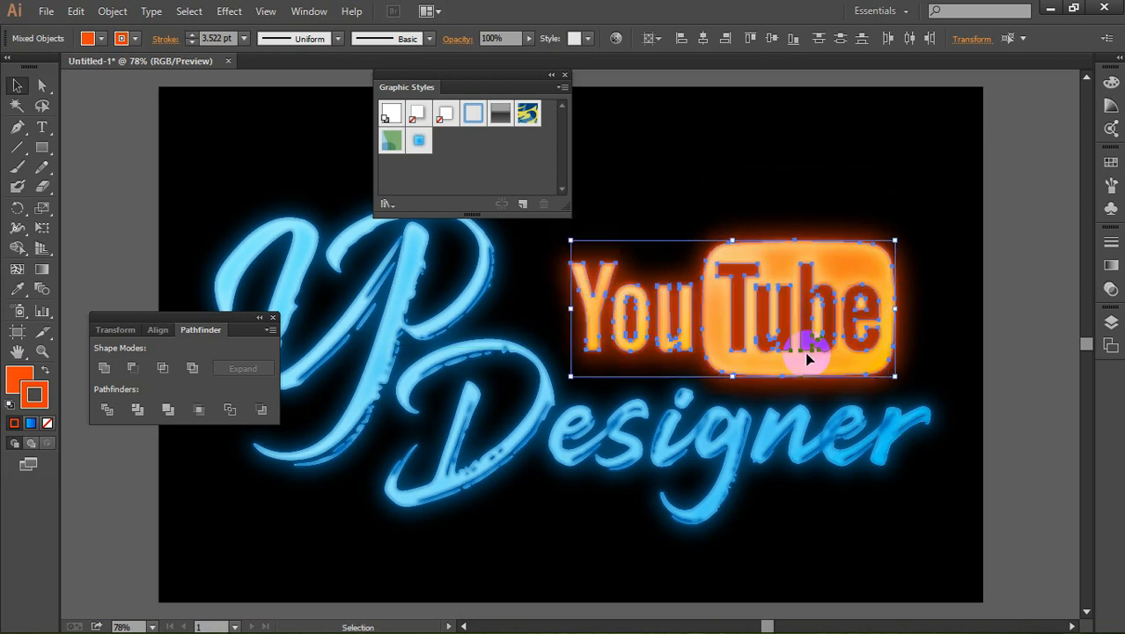
click(840, 154)
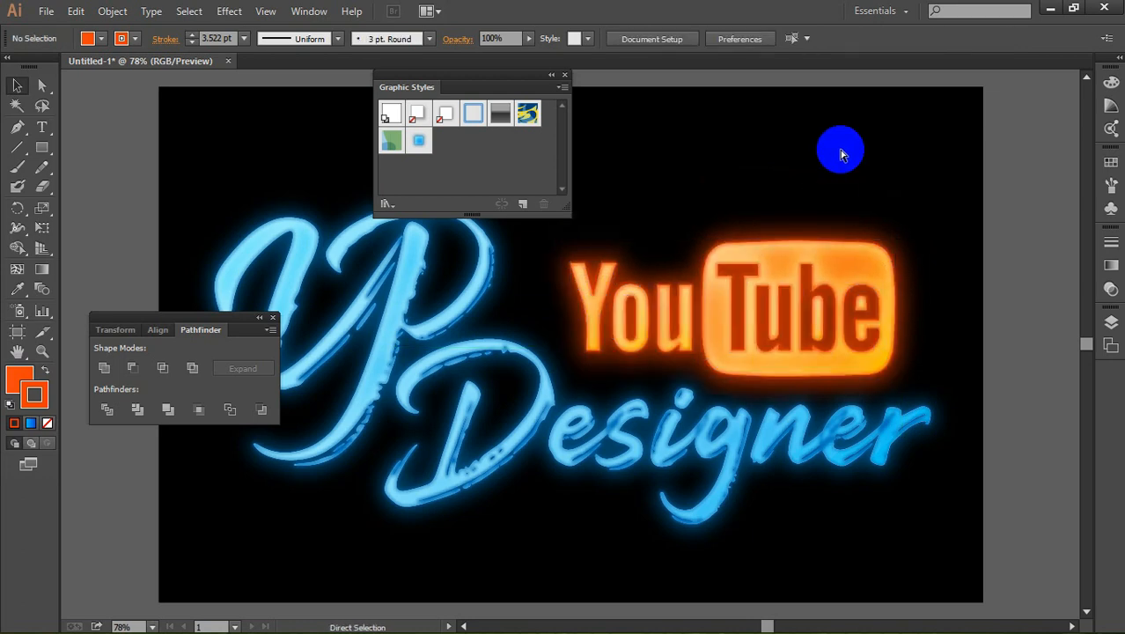
key(ctrl+minus)
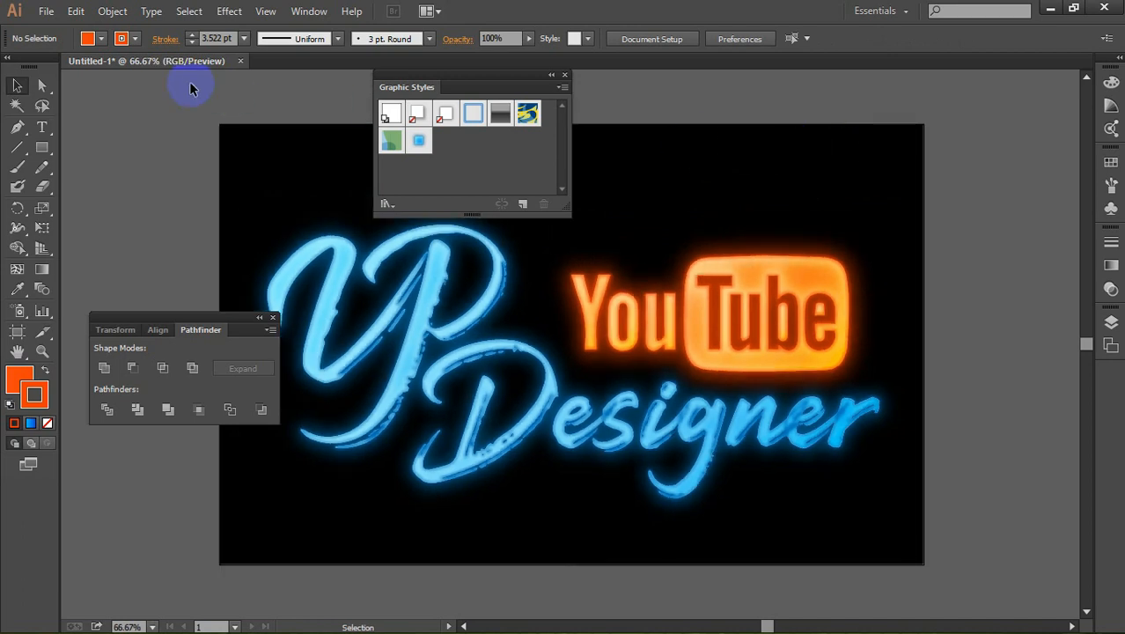
Step: Start saving the document under a new name and choose the Youtube folder on Local Disk (E:) as its location
click(45, 12)
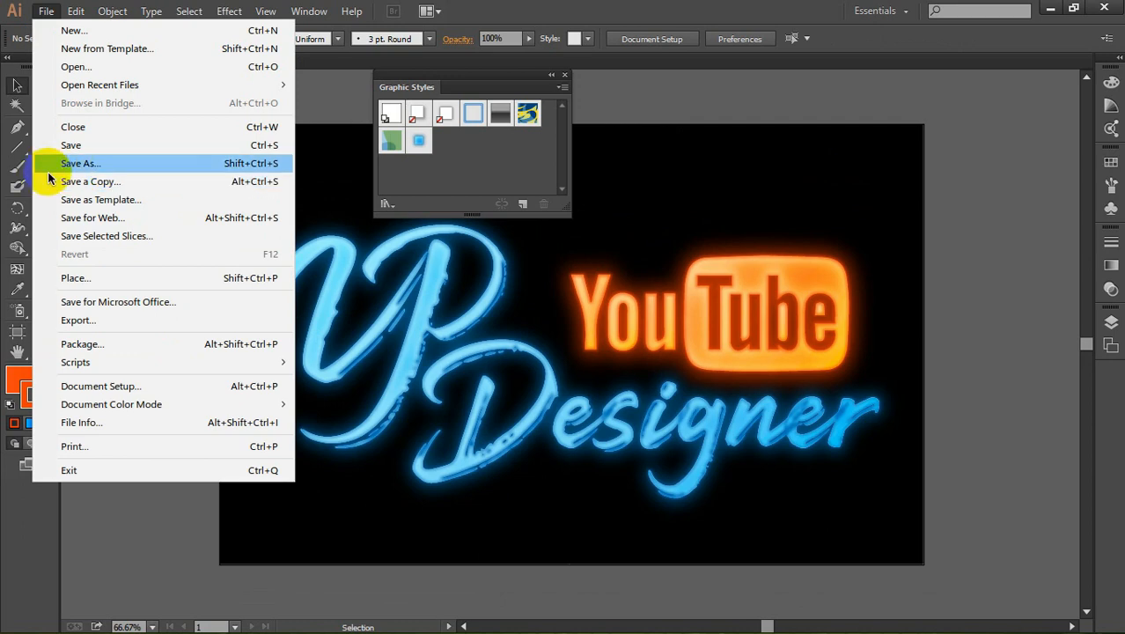
click(89, 164)
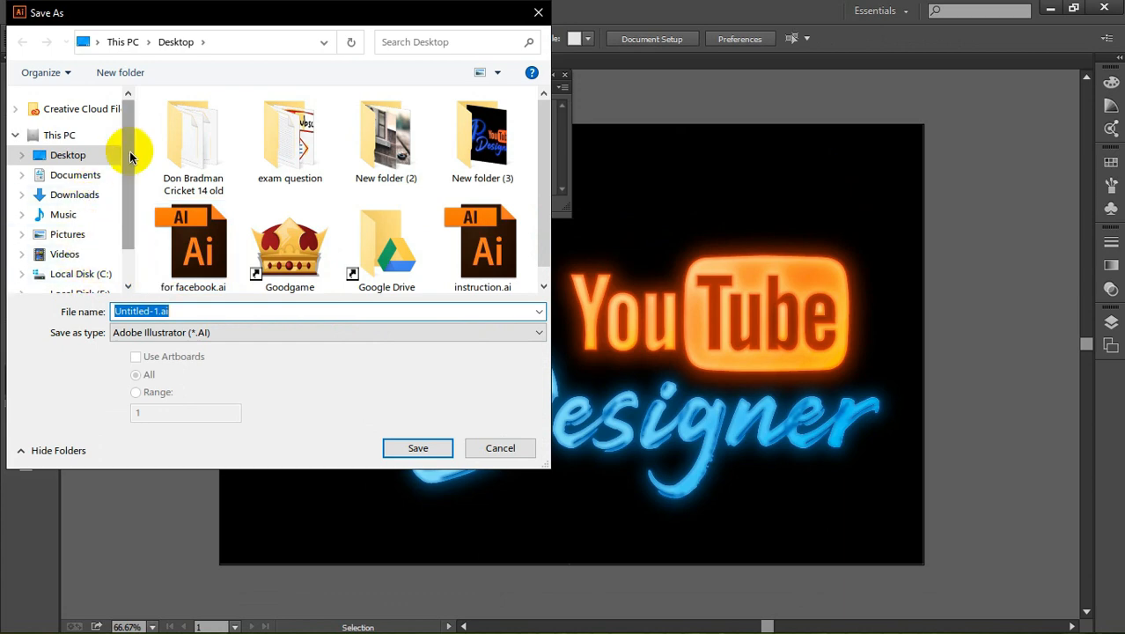
scroll(122, 163, down, 1)
click(88, 234)
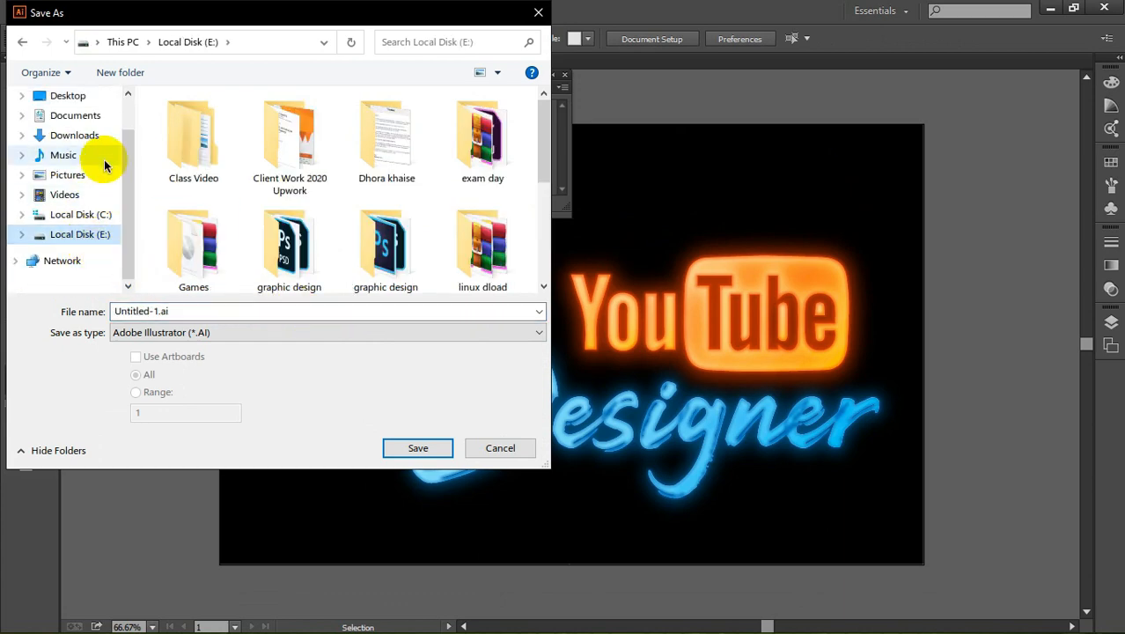
click(72, 95)
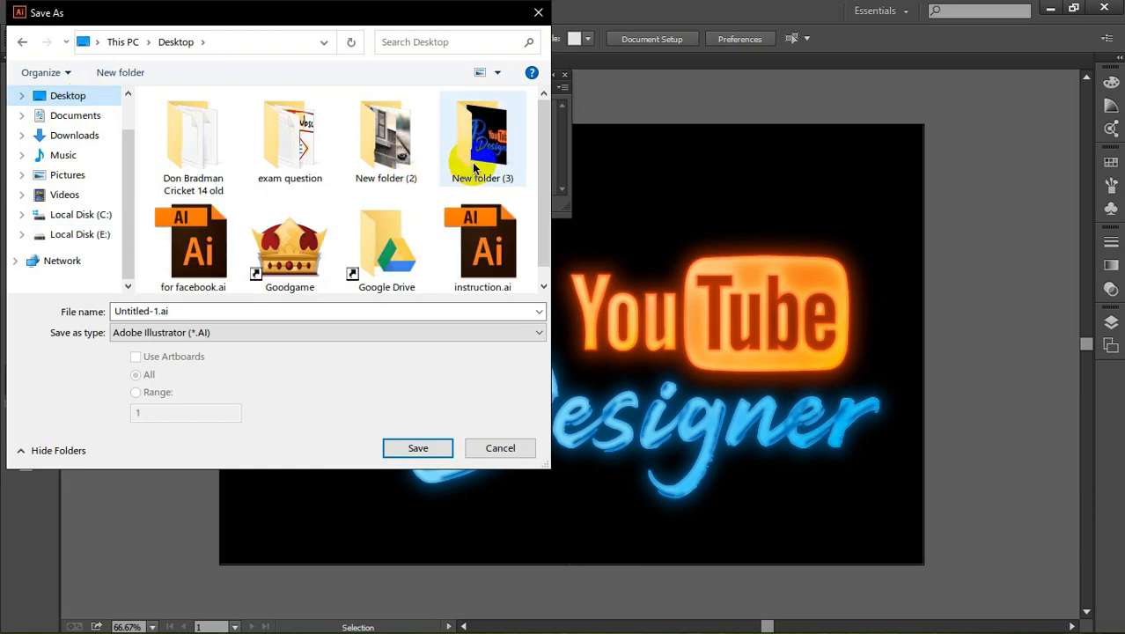
click(103, 235)
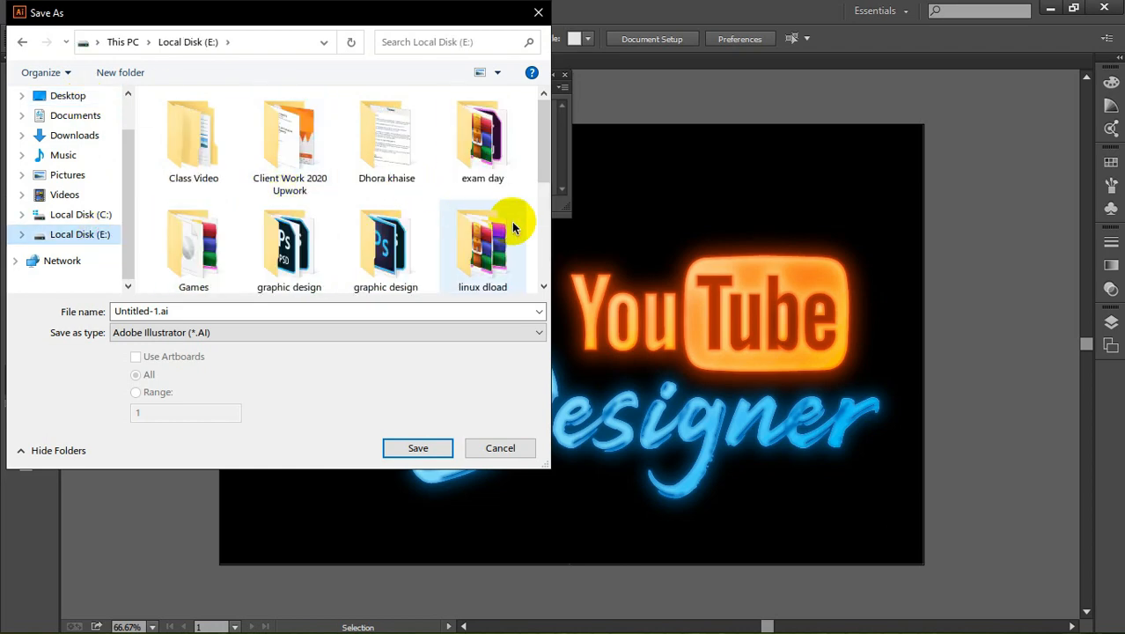
drag(546, 118, 557, 227)
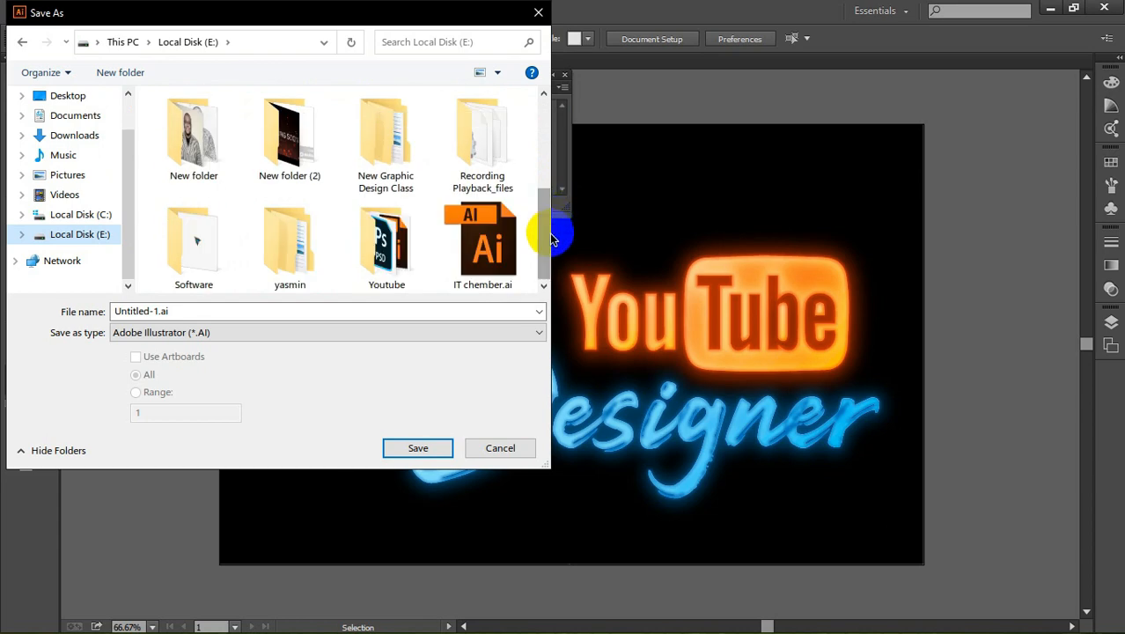
double_click(385, 244)
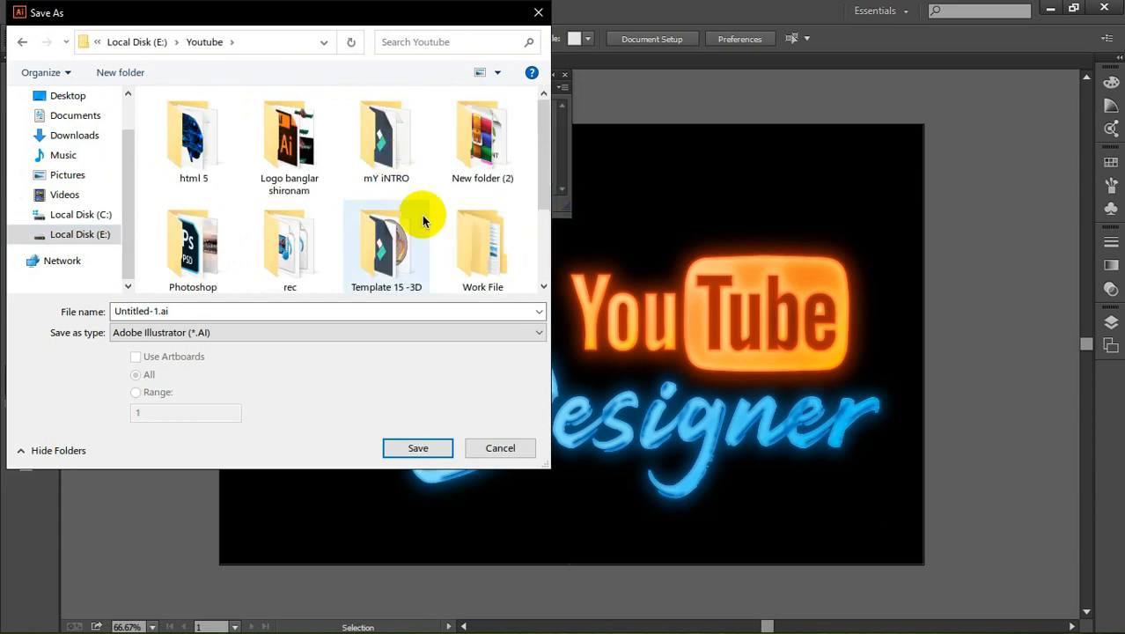
Step: Name the file teshirt and save it as an Adobe Illustrator document with the default options
click(310, 311)
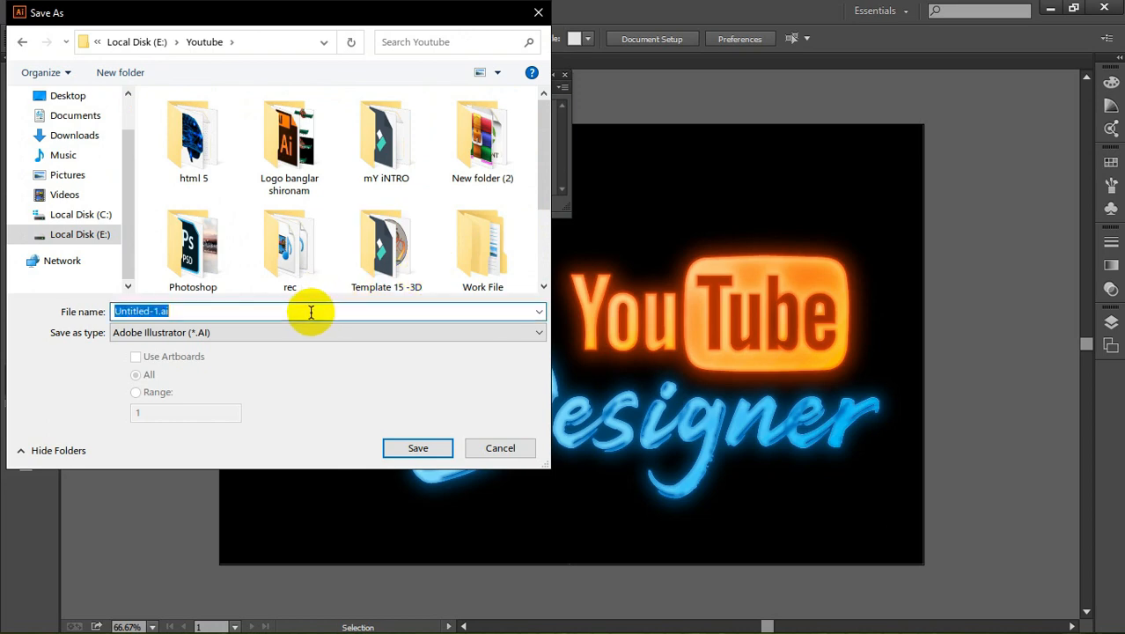
text(te)
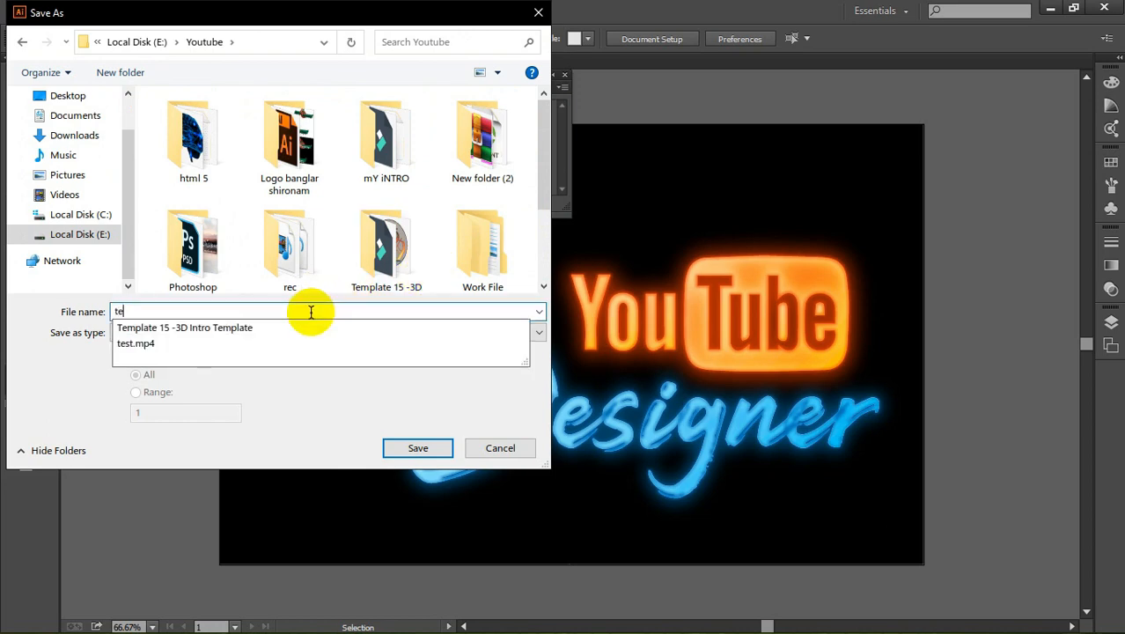
text(shirt)
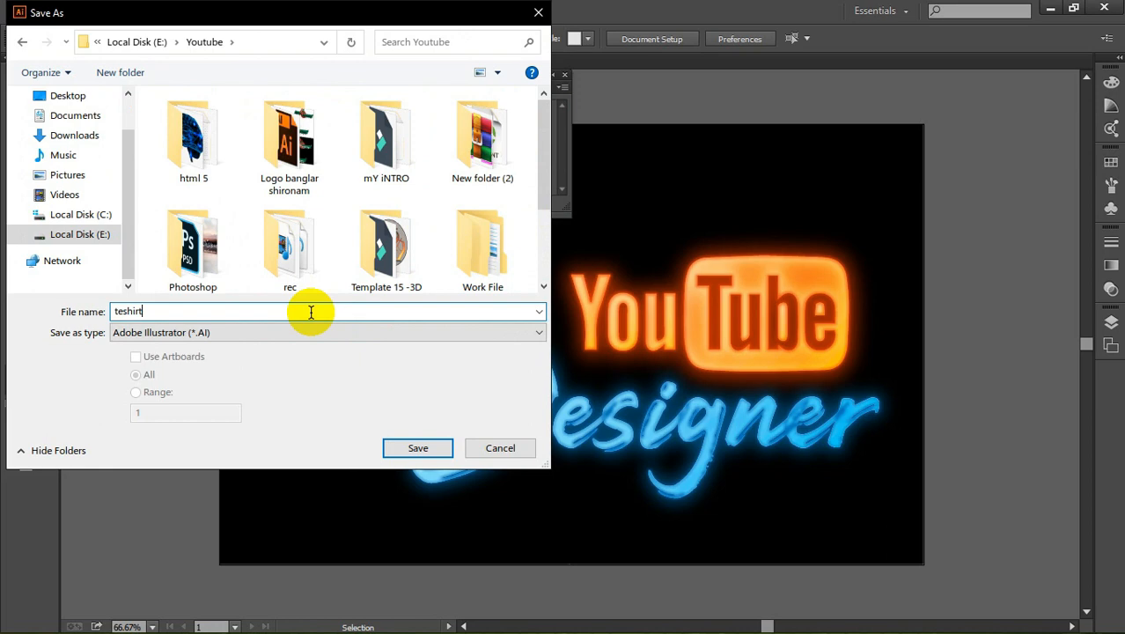
key(Return)
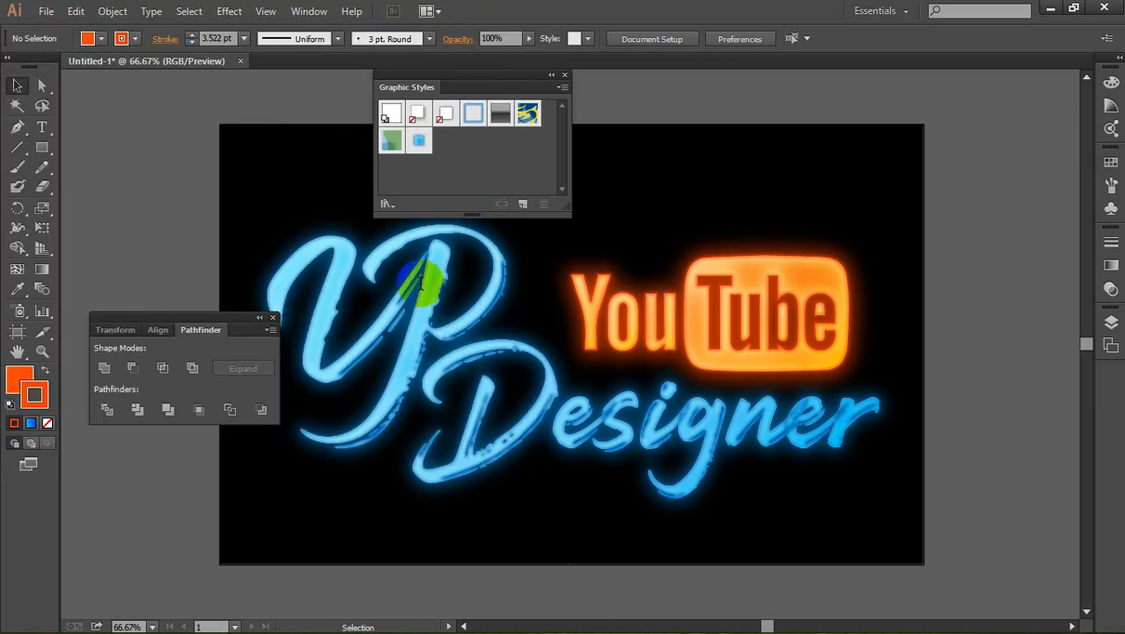
click(630, 561)
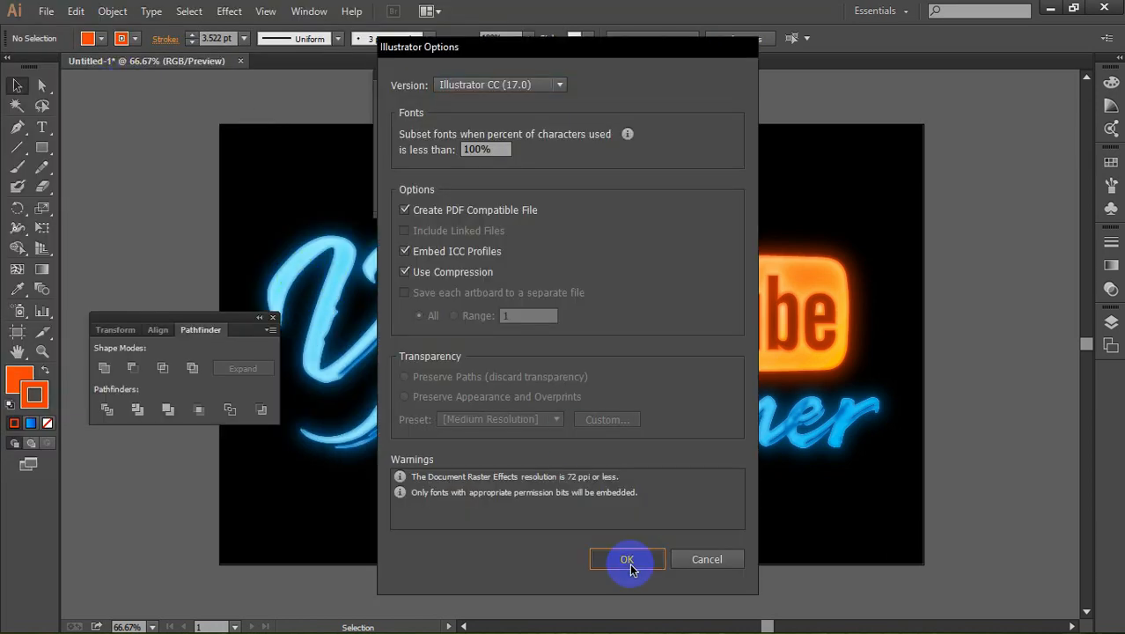
Step: Start a Save for Web export of the artwork as a High quality JPEG at 1280 x 800 px
click(47, 12)
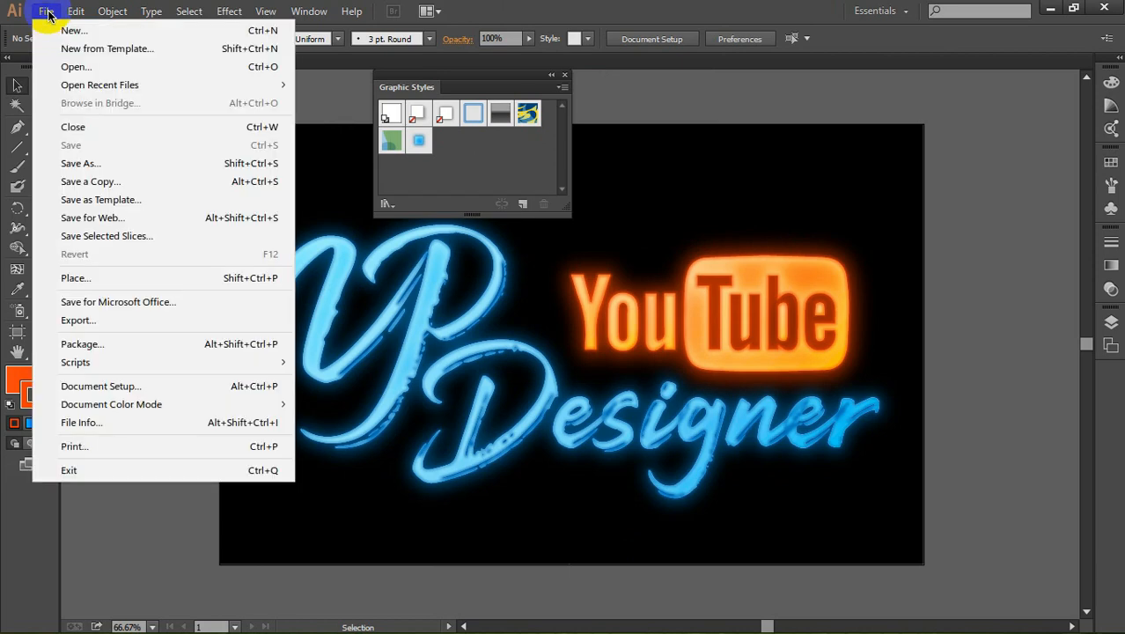
click(109, 218)
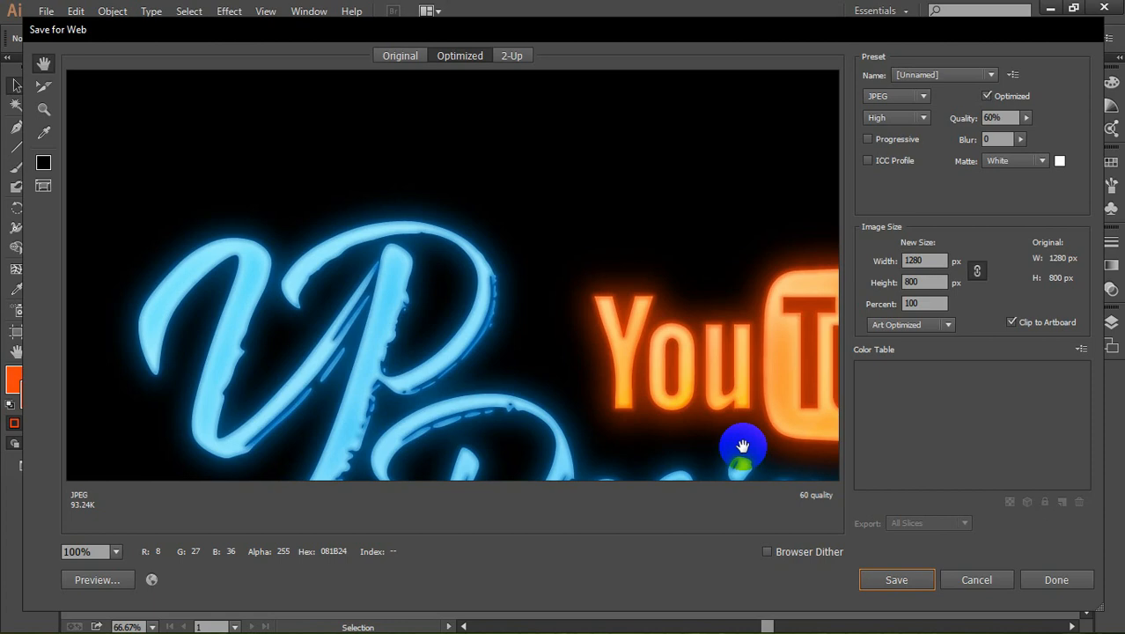
click(894, 583)
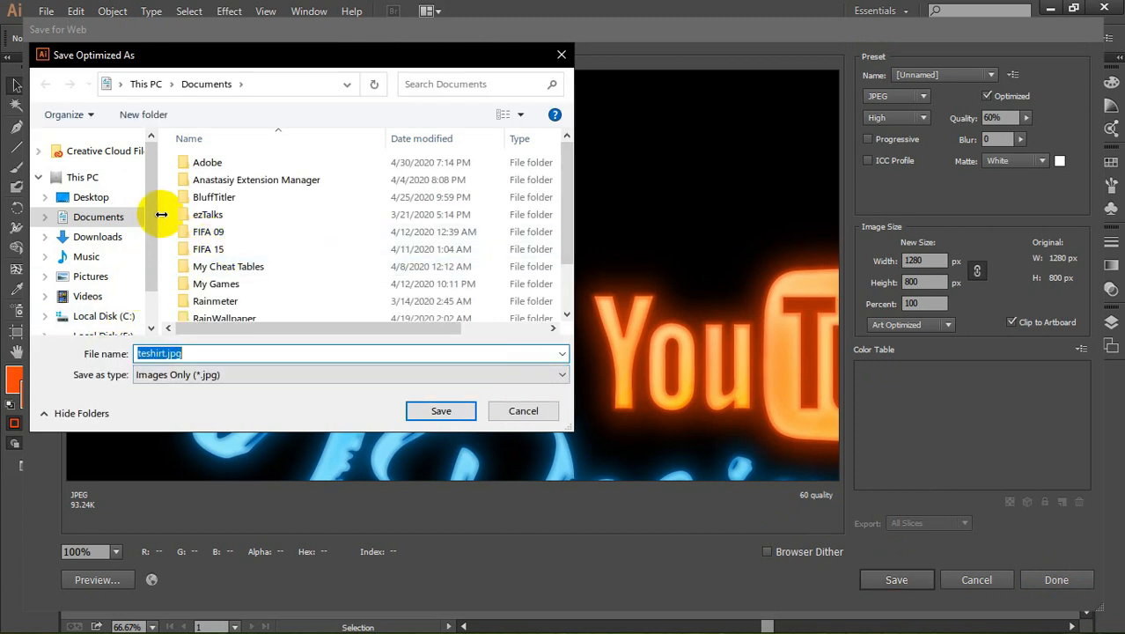
Step: Choose the Photoshop Tutorials folder inside Youtube on Local Disk (E:) as the location for the exported image
scroll(144, 304, down, 1)
click(123, 276)
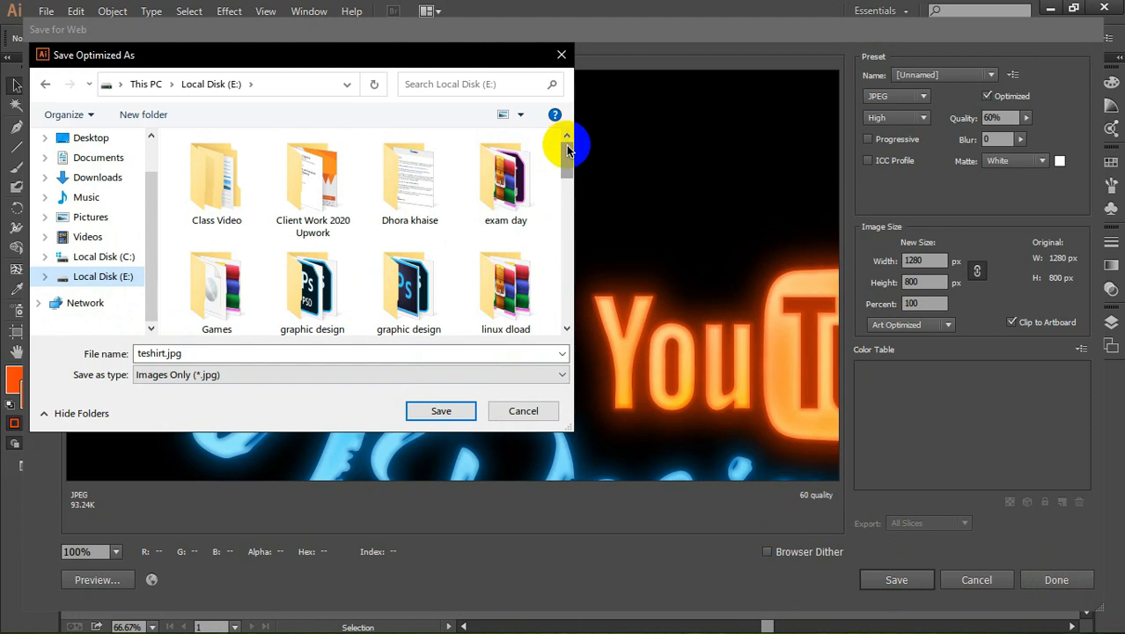
drag(567, 152, 572, 195)
click(422, 206)
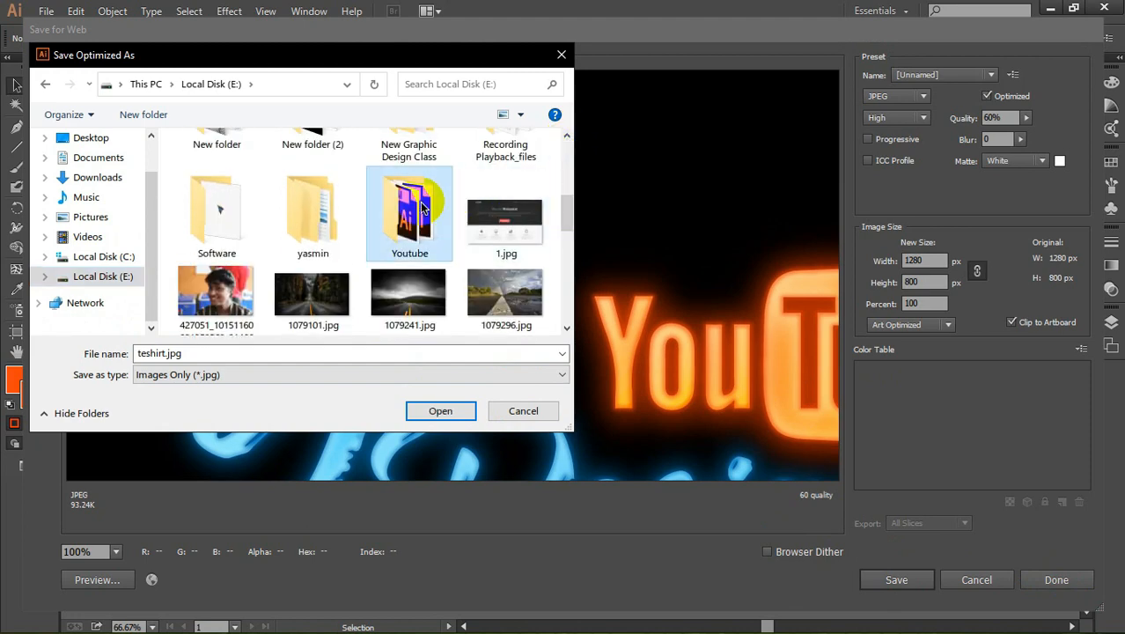
double_click(422, 207)
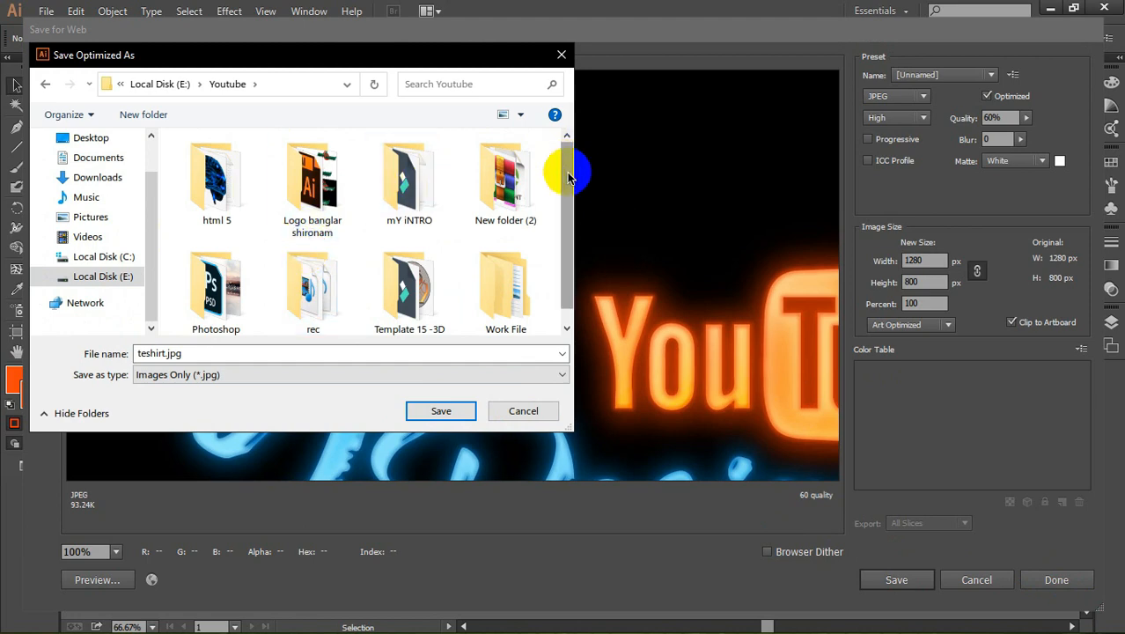
drag(567, 176, 572, 251)
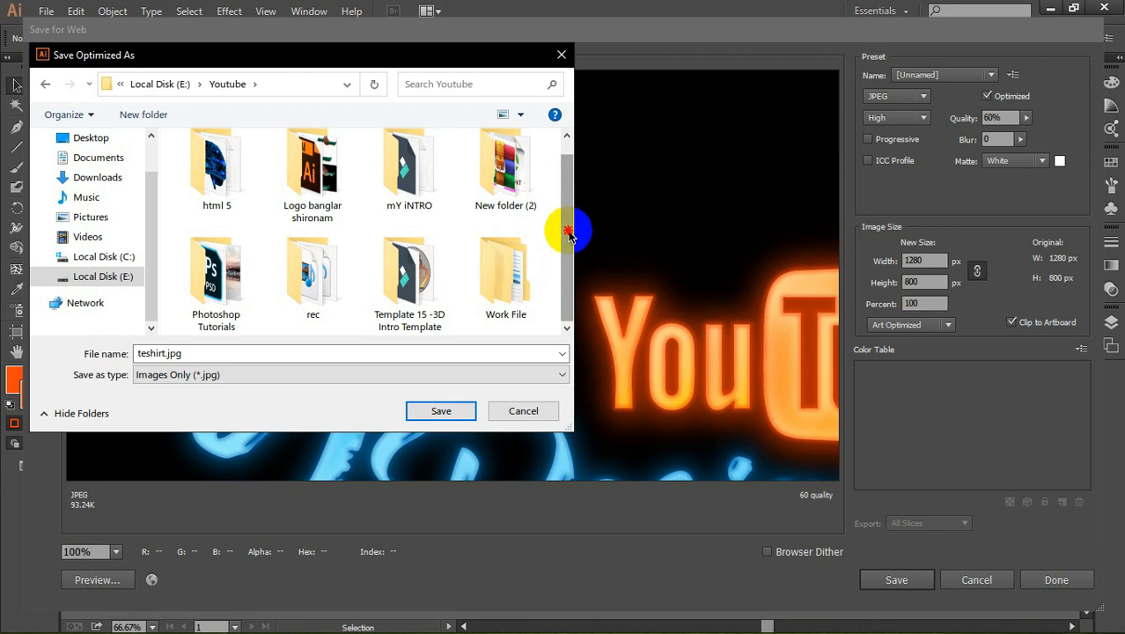
double_click(197, 278)
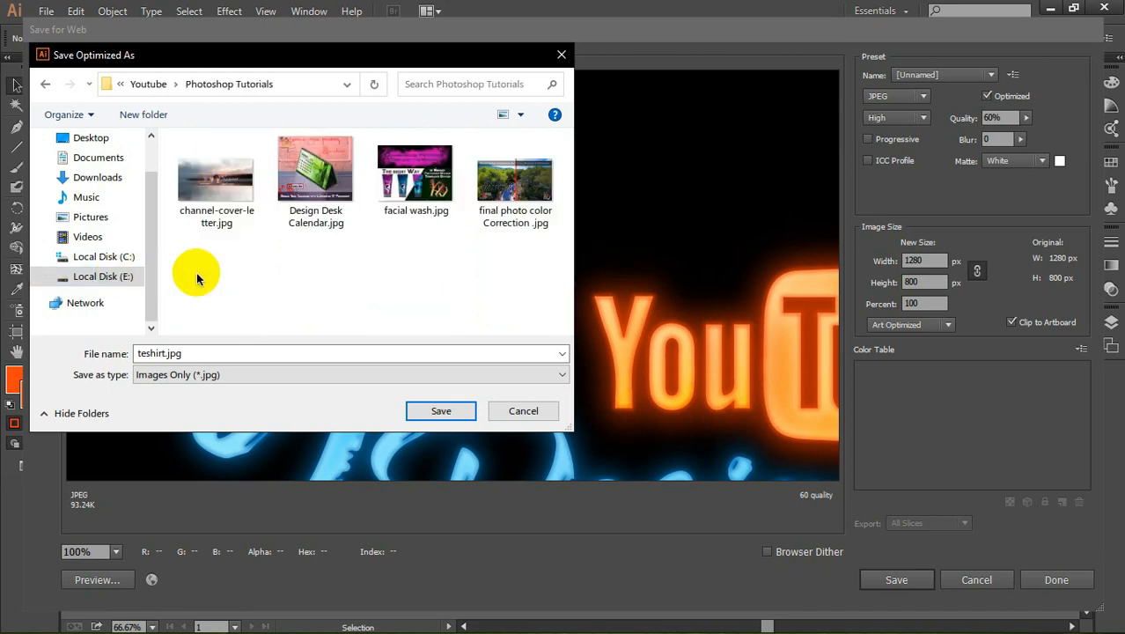
Step: Save the exported image as teshirt.jpg, keeping the Images Only file type
click(301, 377)
click(234, 387)
click(226, 354)
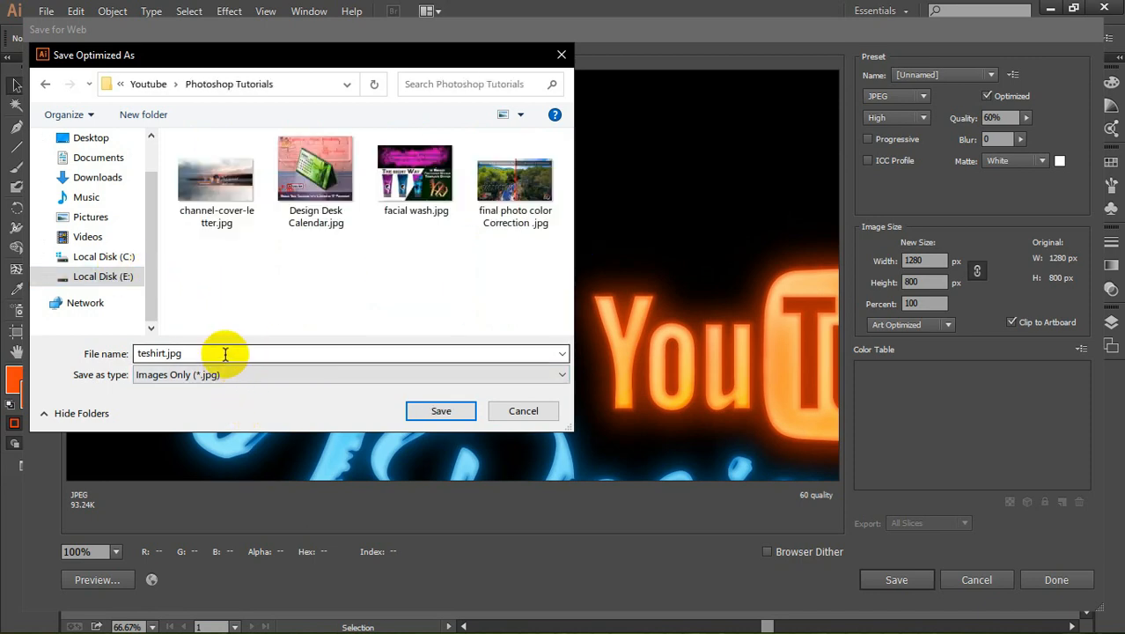
click(440, 409)
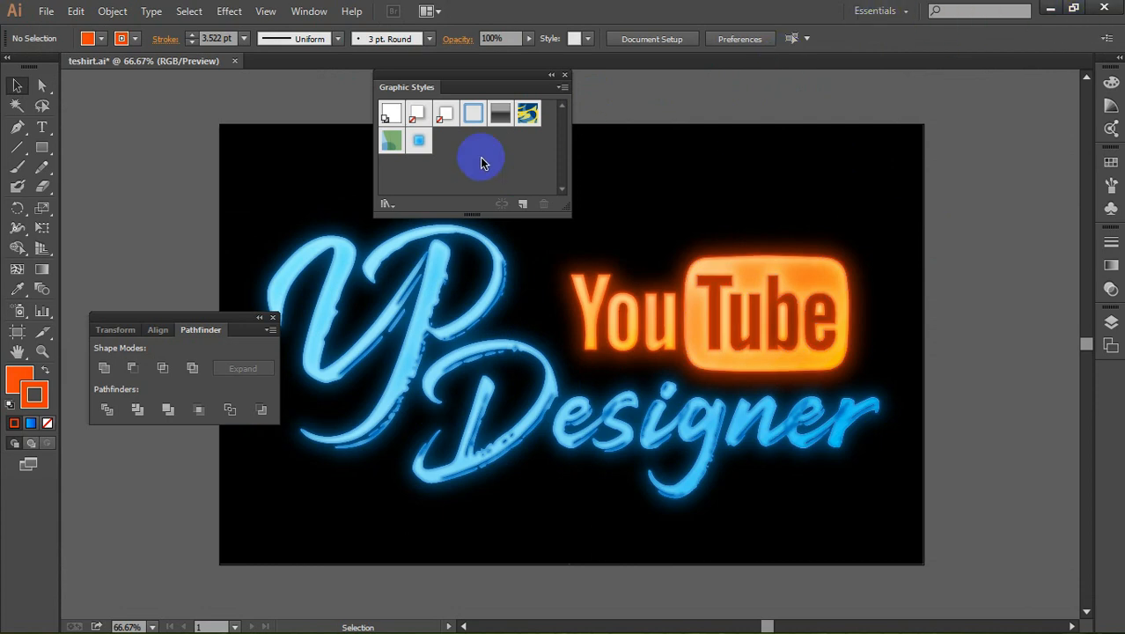
Step: Close the teshirt.ai document without saving the changes
click(234, 61)
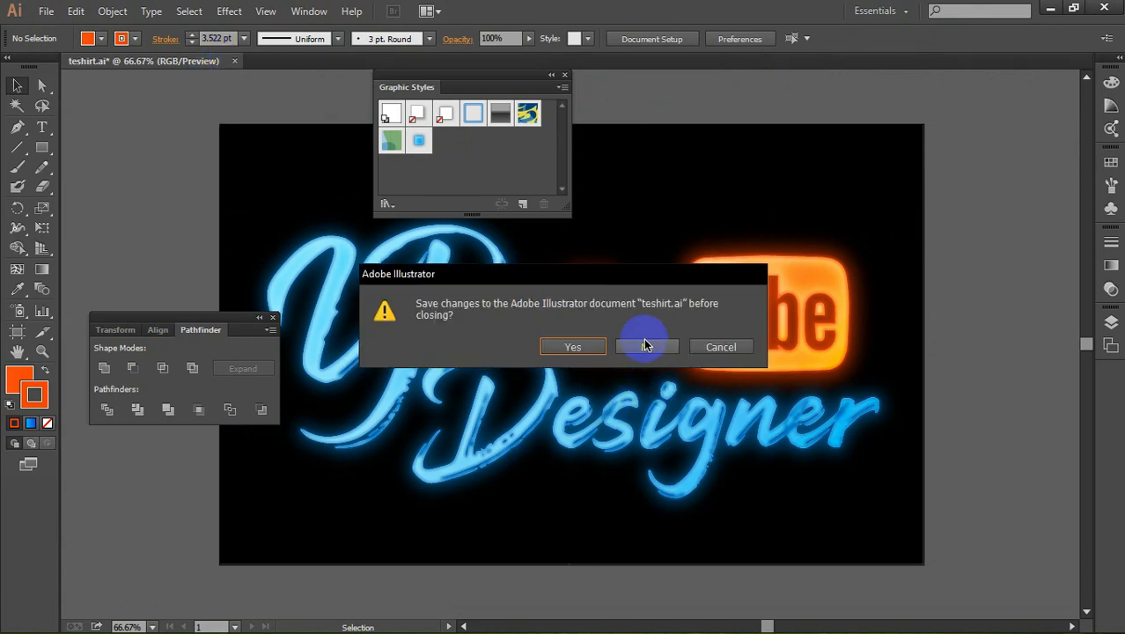
click(646, 344)
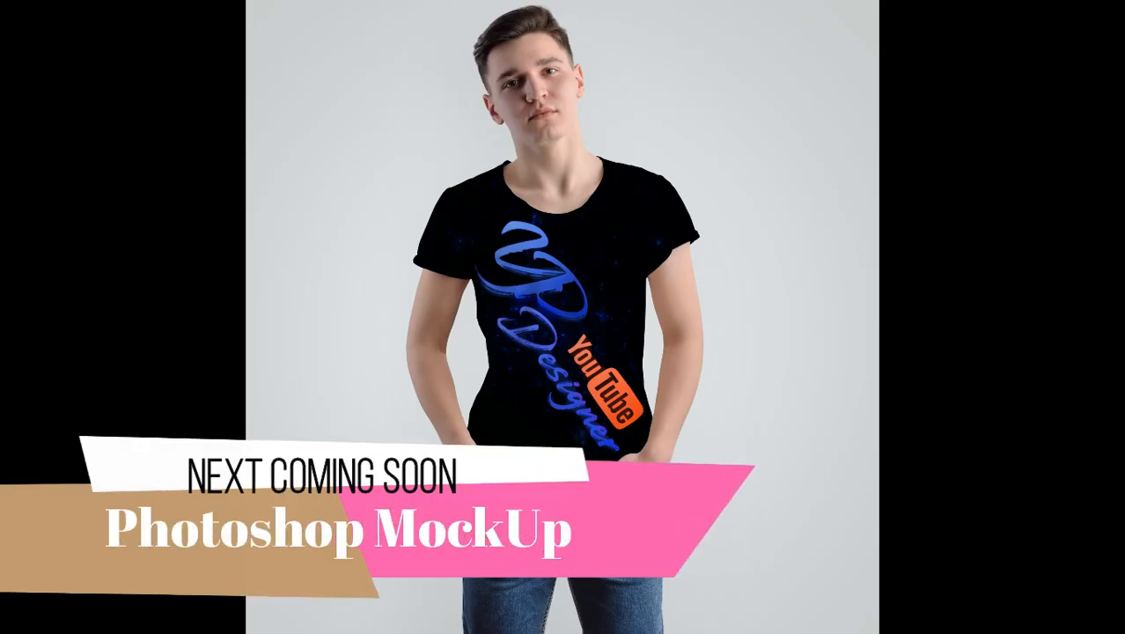